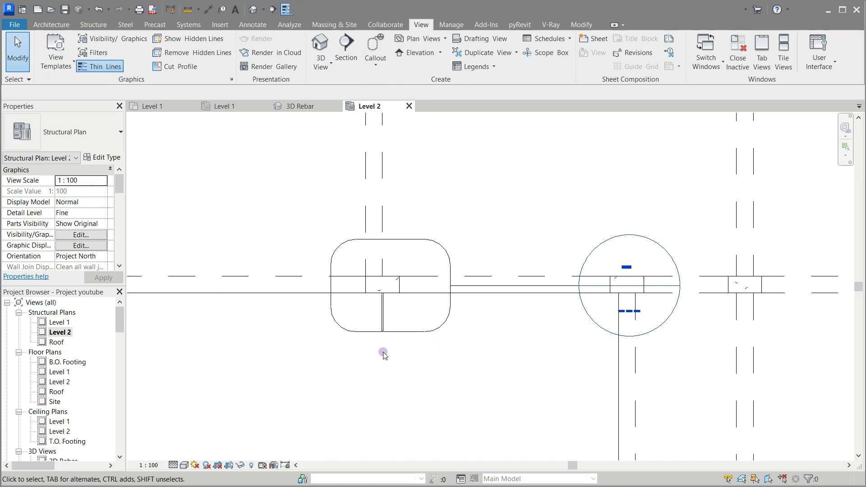
Nudge the callout around the left column slightly left and move its callout head below and to the right of the boundary
click(330, 267)
key(Left)
key(Left)
key(Left)
drag(574, 286, 443, 425)
click(375, 386)
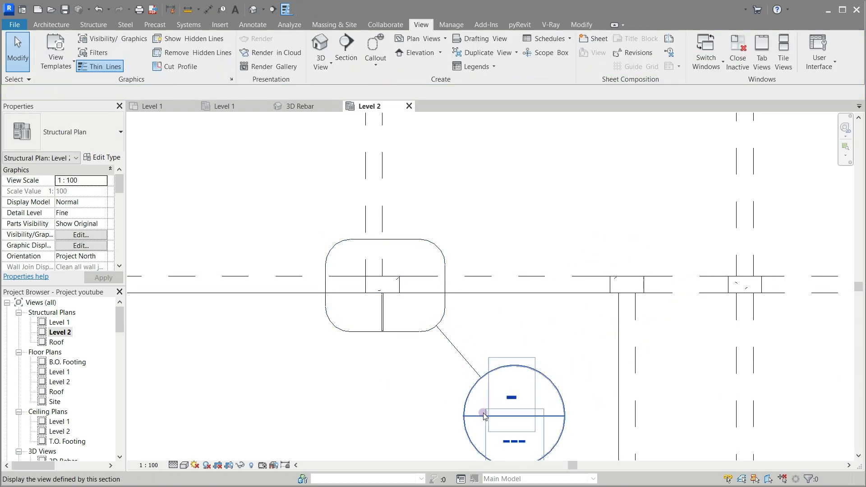
Open the callout's detail view and set its detail level to Fine
double_click(504, 418)
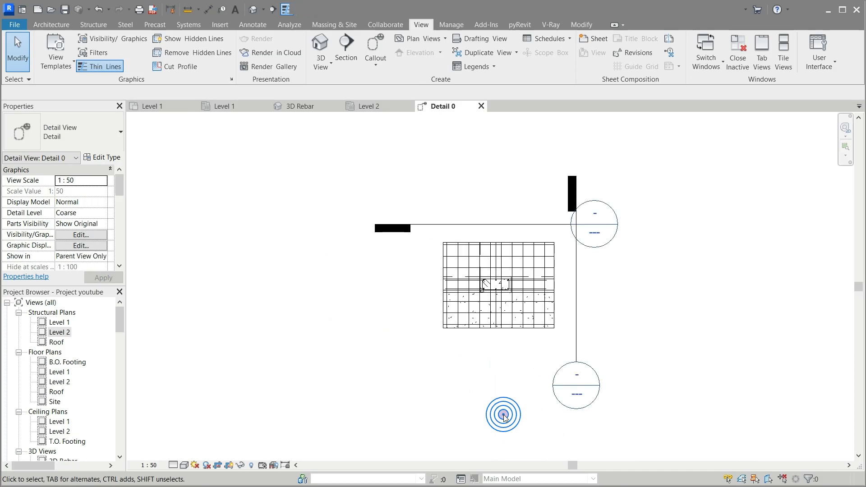
scroll(561, 302, up, 3)
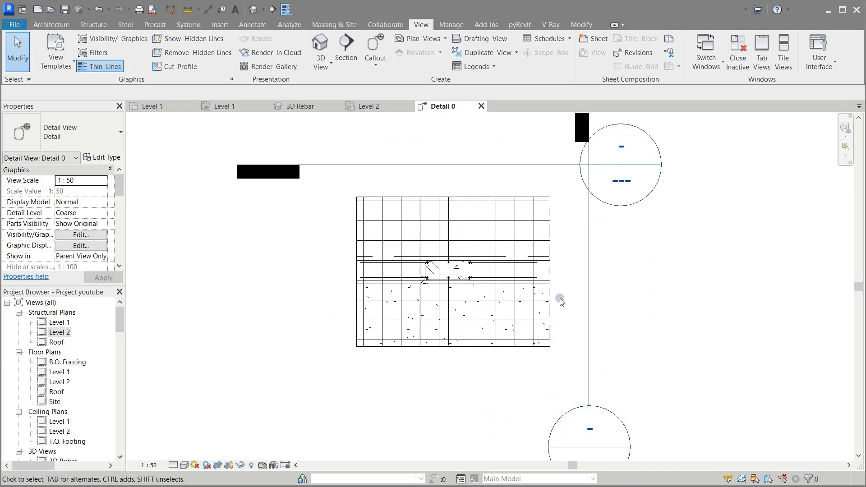
scroll(473, 320, down, 3)
scroll(523, 329, down, 1)
scroll(528, 313, up, 2)
scroll(528, 313, up, 3)
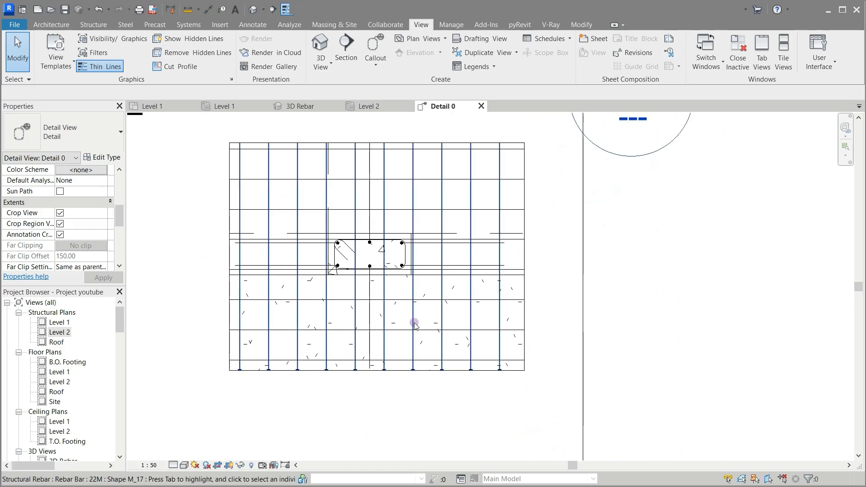
click(173, 468)
click(176, 454)
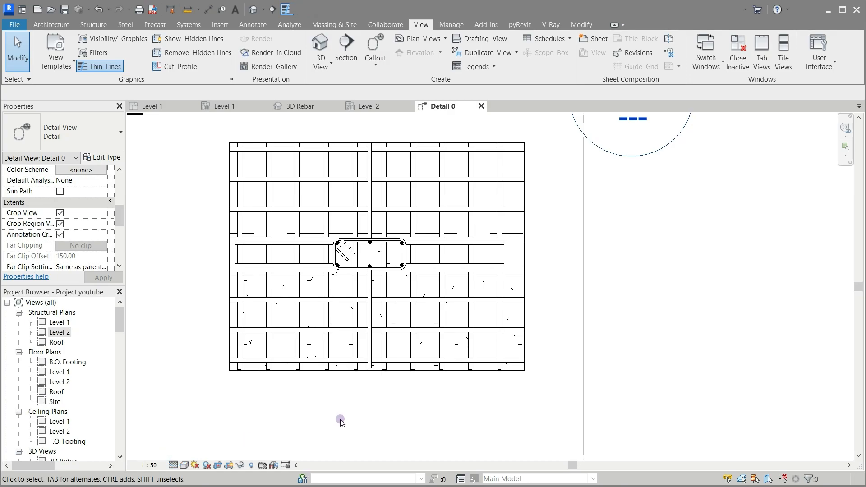
Temporarily hide the vertical and horizontal 22M rebar sets that form the grid in the detail view
click(414, 353)
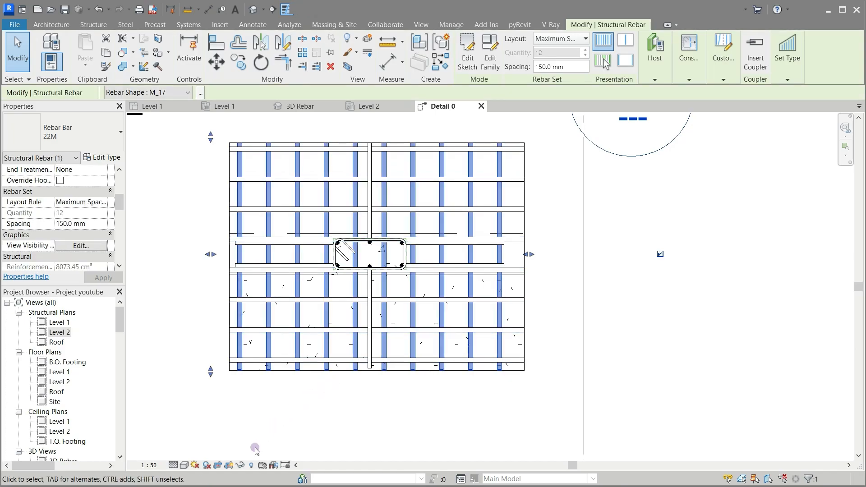
click(242, 466)
click(258, 437)
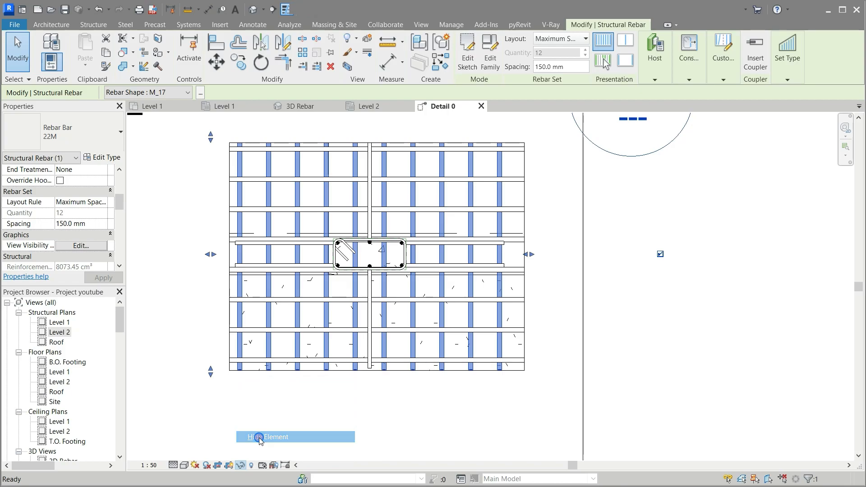
click(371, 328)
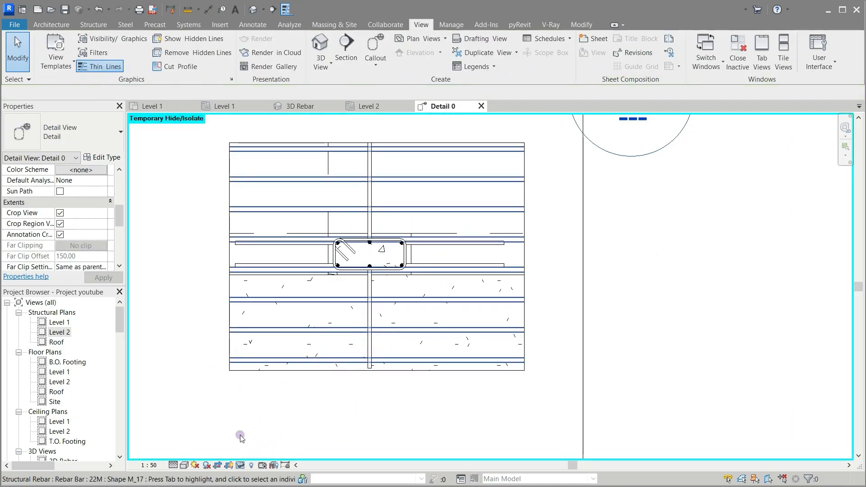
click(241, 466)
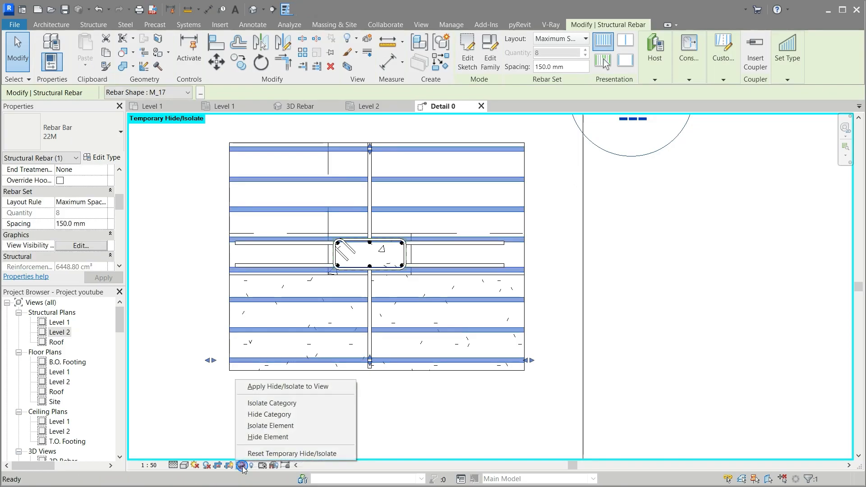
click(256, 441)
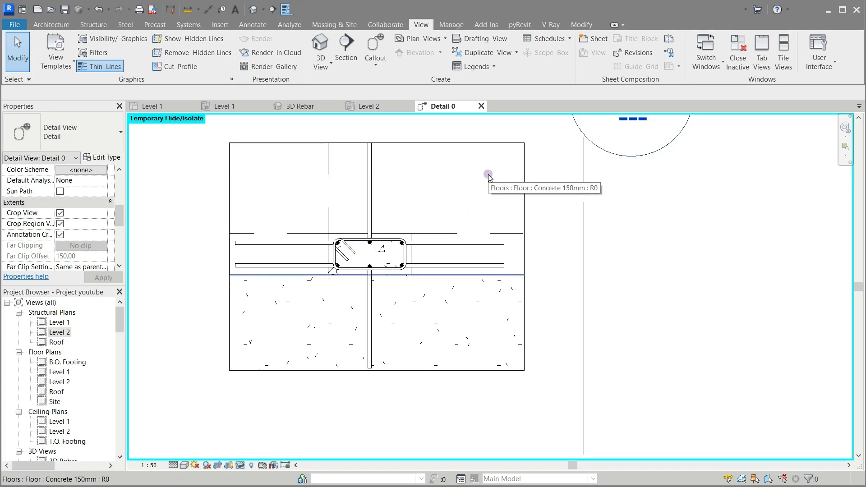
Filter a selection of all elements in the detail to Structural Rebar only and temporarily hide those bars
drag(507, 178, 272, 333)
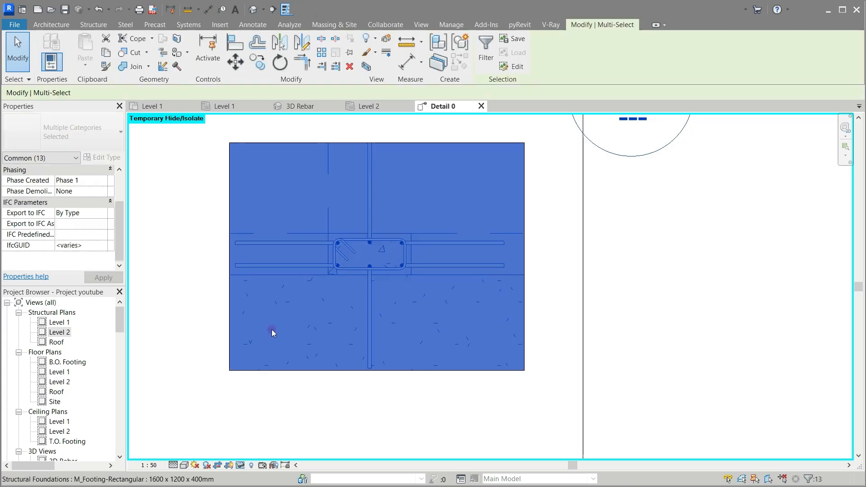
click(493, 50)
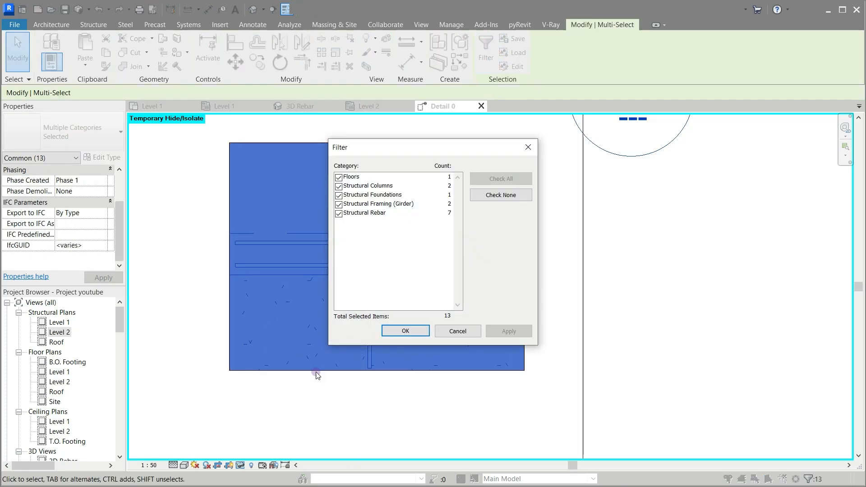
click(339, 177)
click(339, 186)
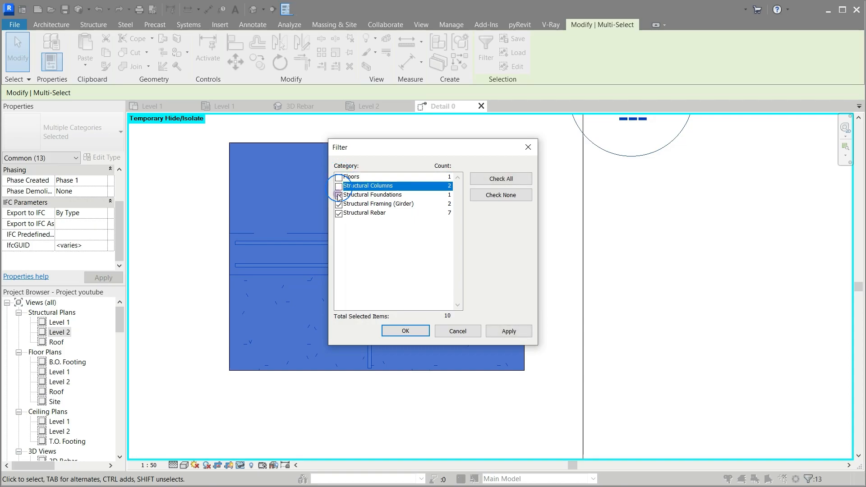
click(339, 195)
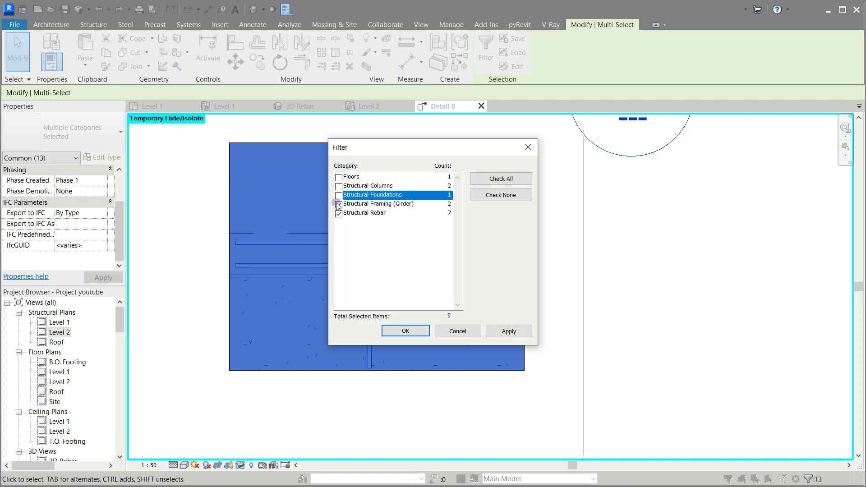
click(339, 204)
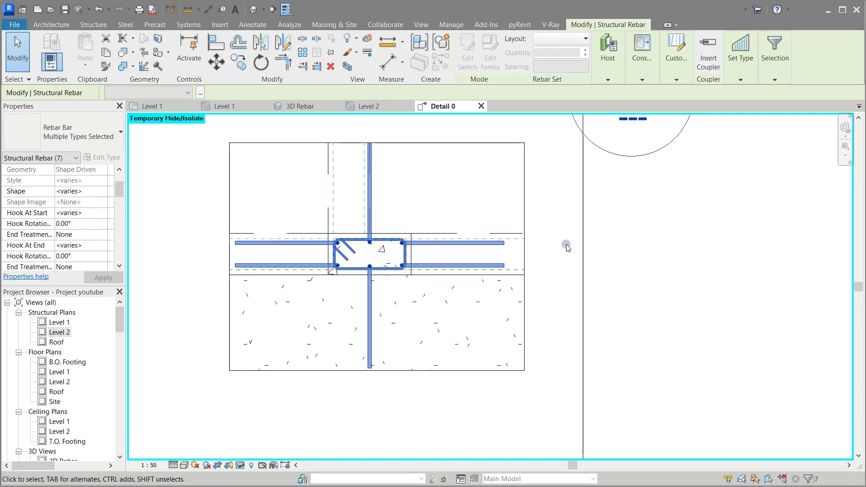
click(239, 463)
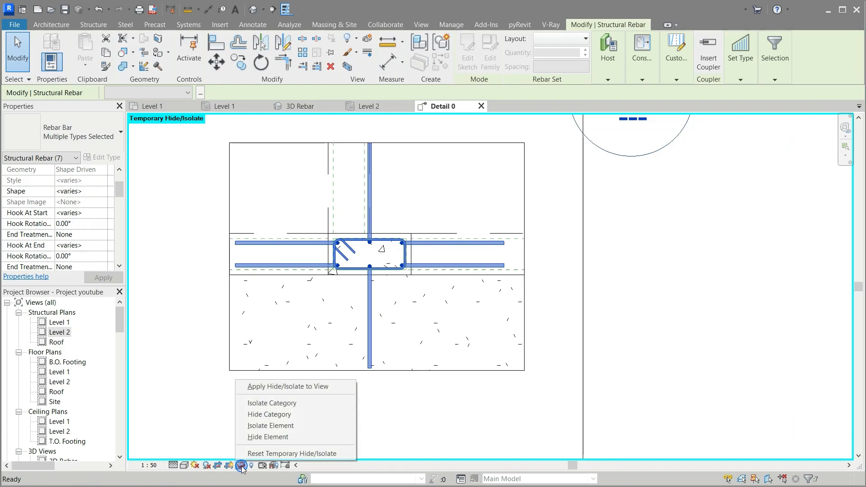
click(251, 441)
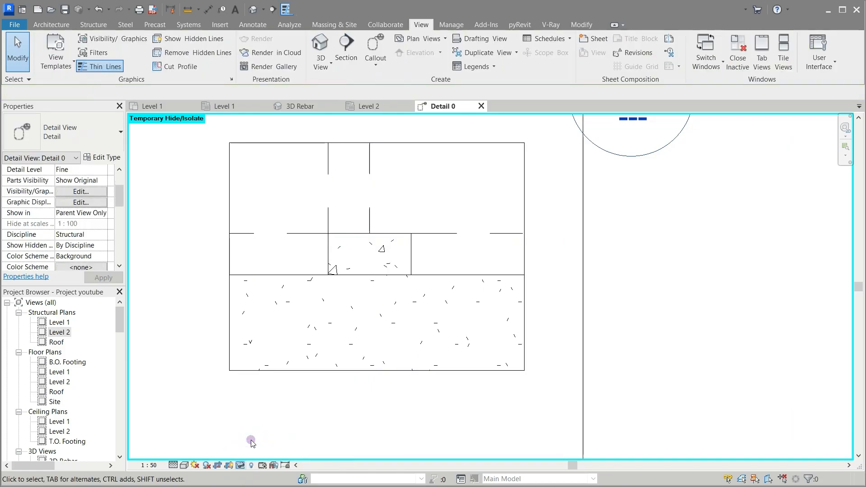
Temporarily hide the two existing section marks around the detail
scroll(386, 383, down, 4)
click(489, 270)
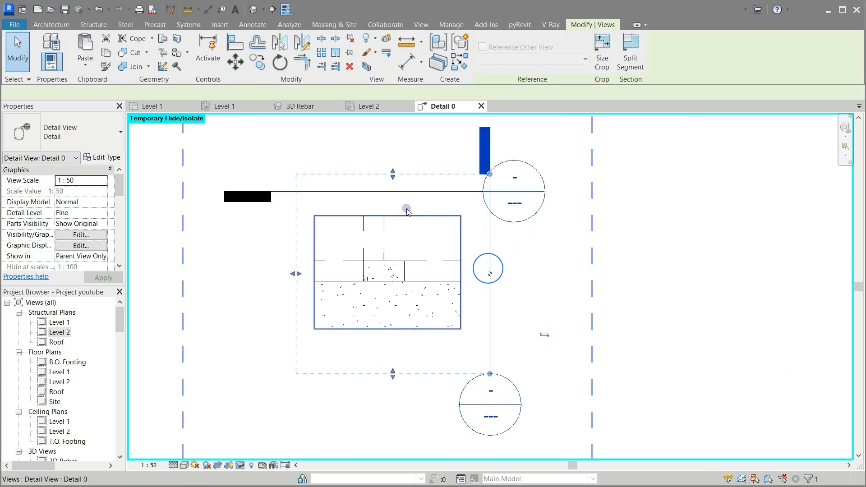
ctrl+click(285, 193)
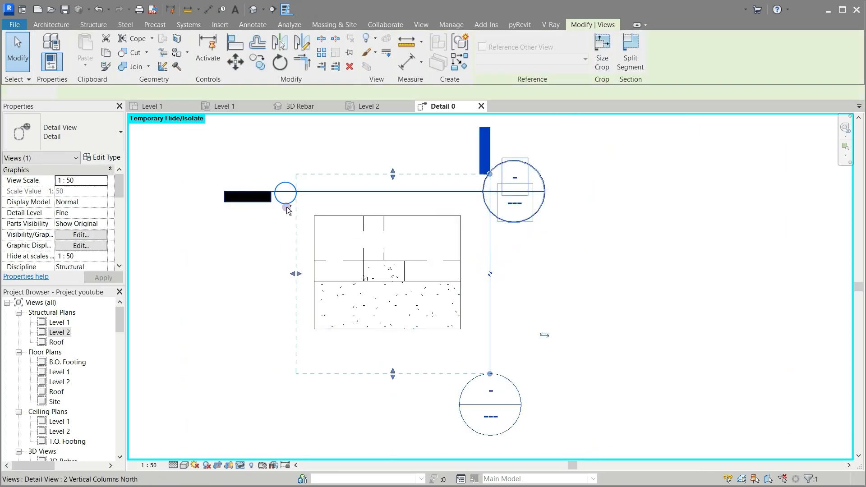
click(240, 464)
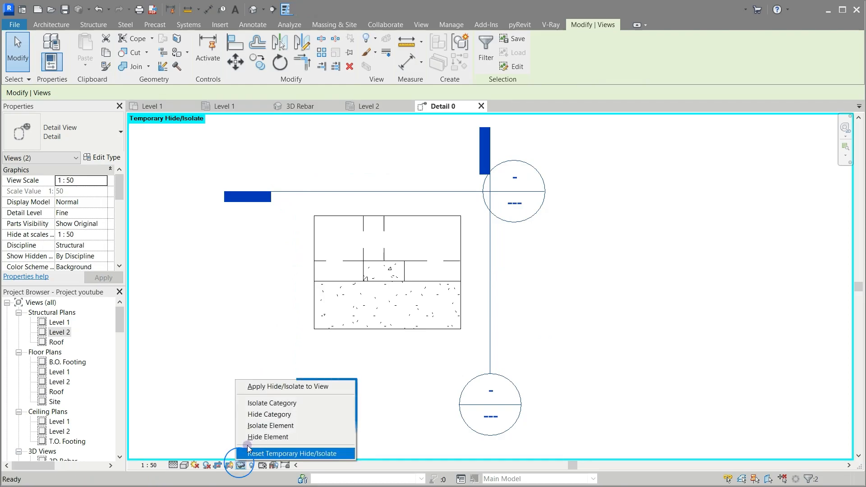
click(249, 437)
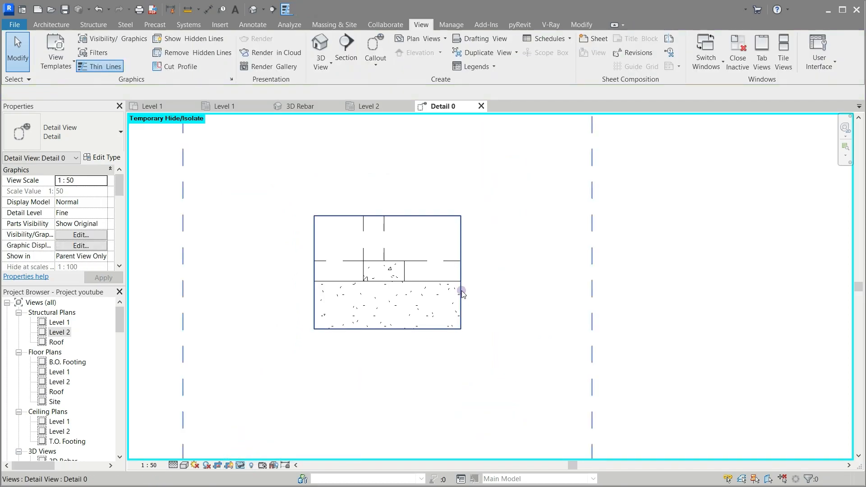
Draw a vertical detail section from top to bottom just inside the right edge of the cropped detail
click(346, 53)
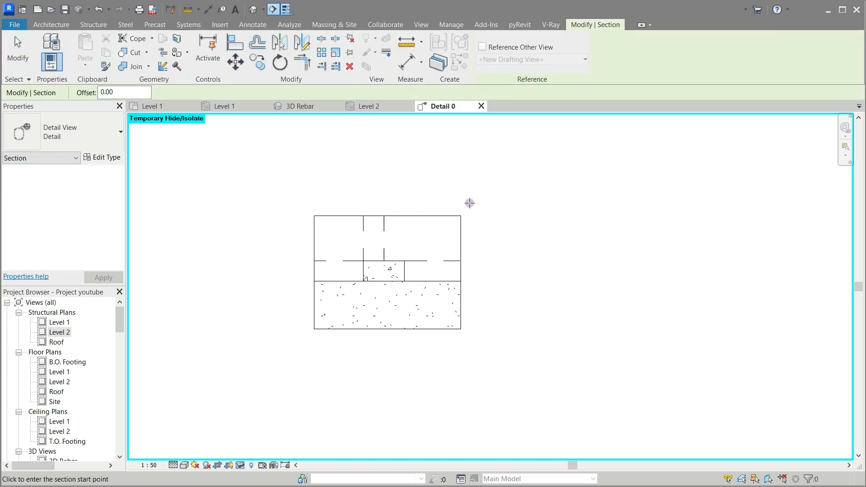
click(470, 203)
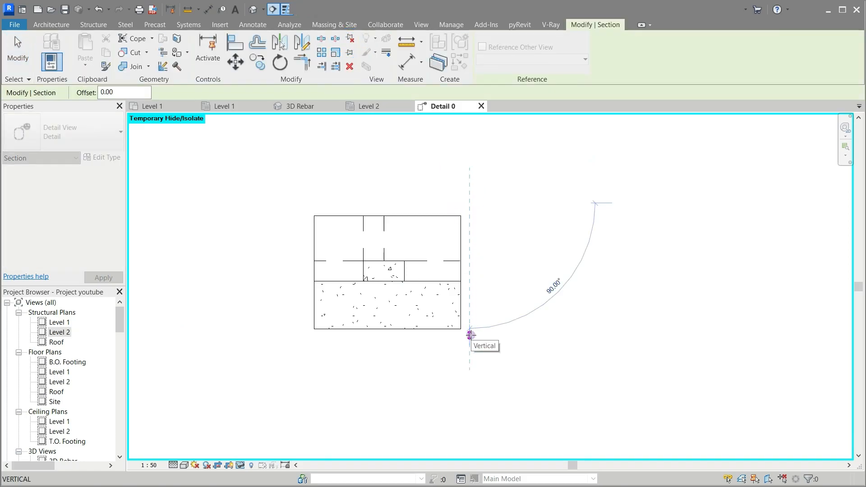
key(Escape)
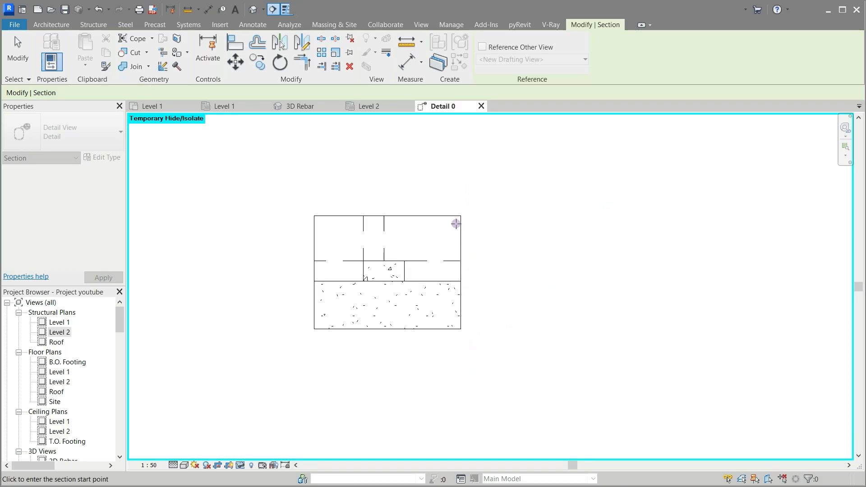
click(456, 223)
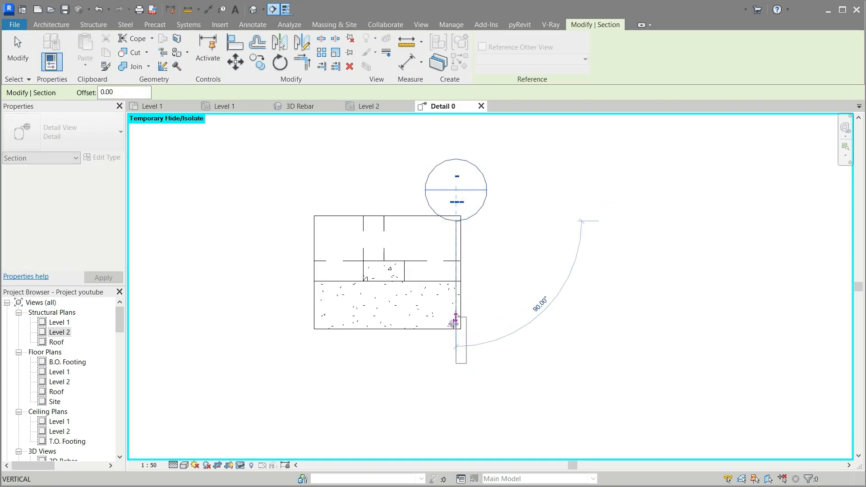
click(519, 250)
key(Escape)
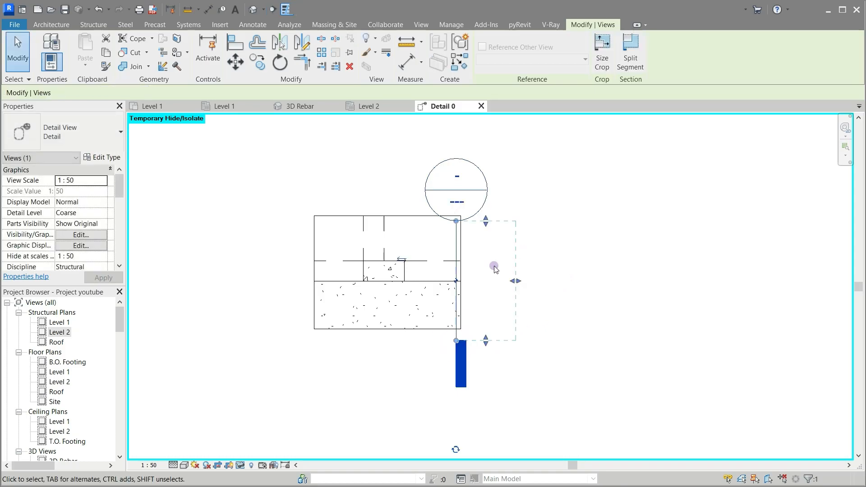
Flip the vertical section to look left toward the column and extend its view depth past the column
click(406, 260)
drag(394, 282, 329, 282)
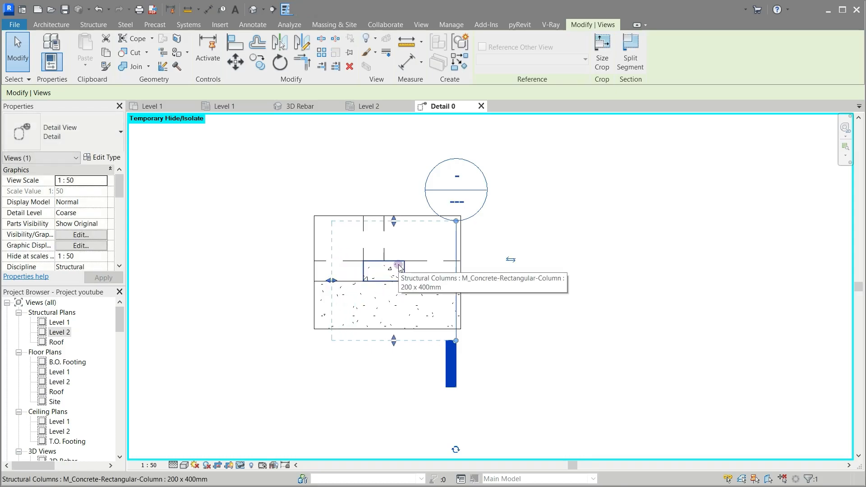
click(497, 249)
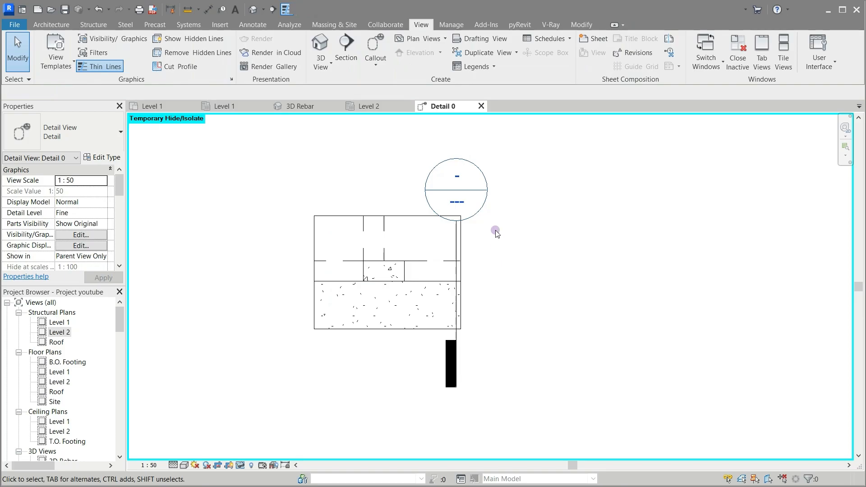
Draw a horizontal detail section from right to left across the upper part of the detail, above the column
click(346, 45)
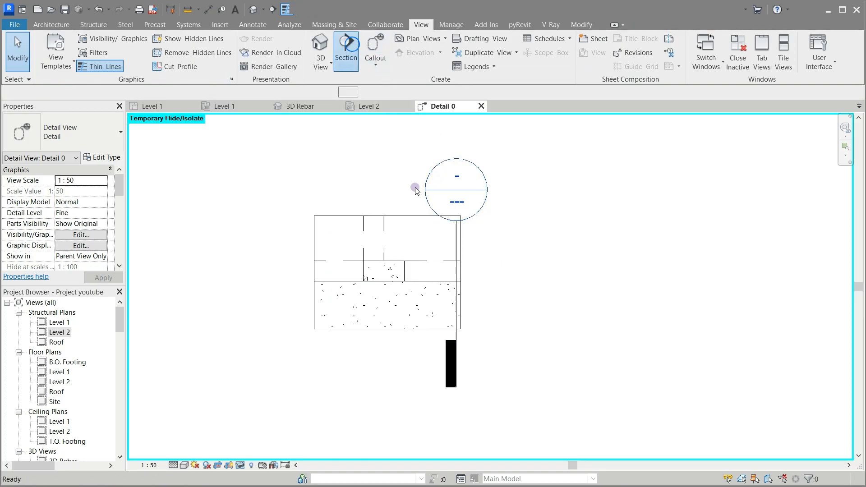
click(451, 232)
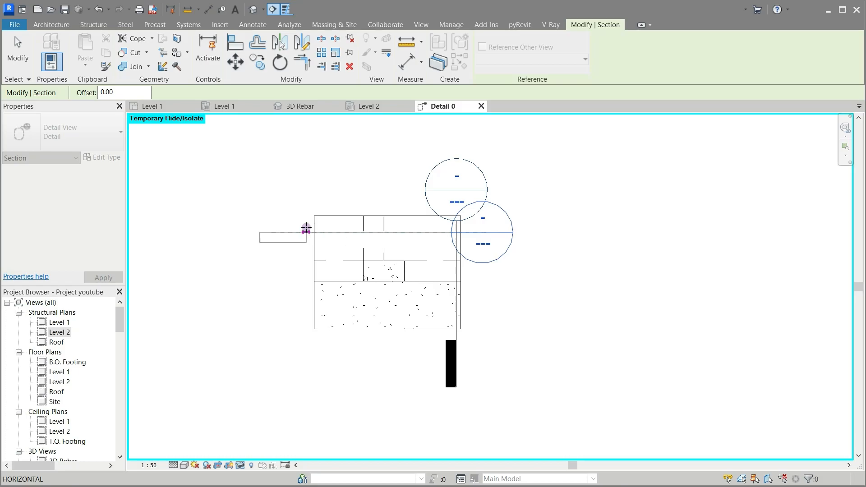
click(306, 231)
key(Escape)
key(Escape)
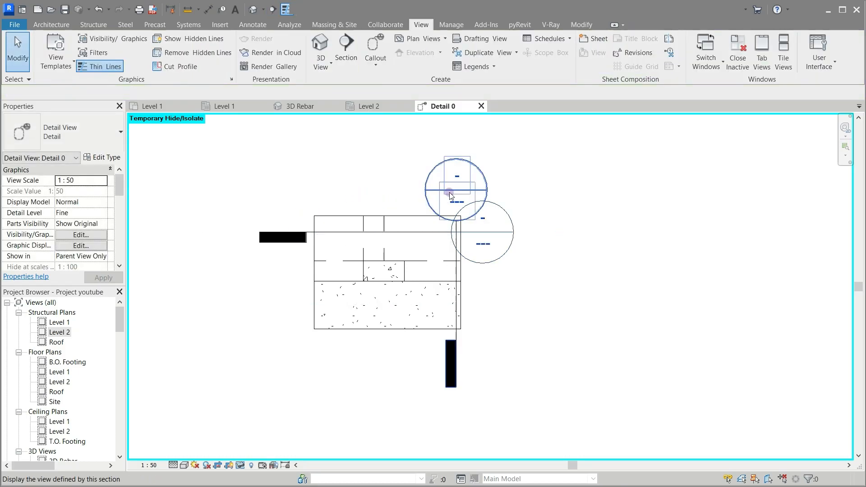
Open the vertical section's detail view and widen its crop region by moving the right edge outward
double_click(450, 194)
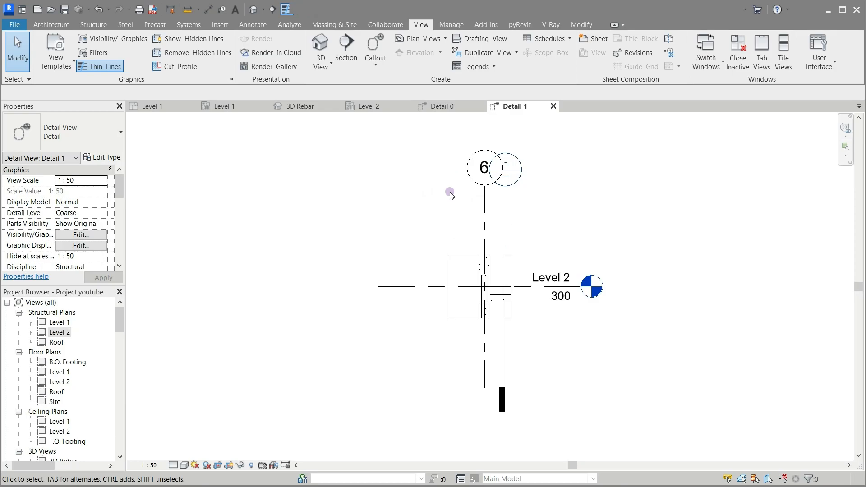
scroll(517, 314, up, 5)
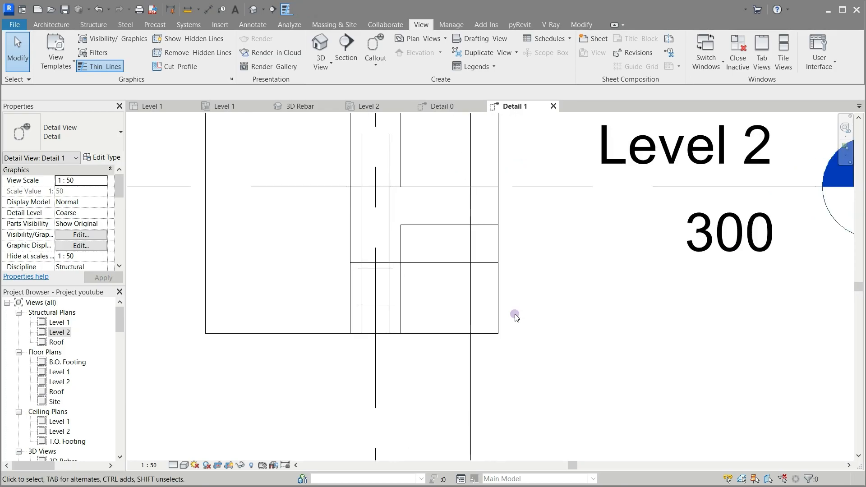
scroll(444, 314, down, 3)
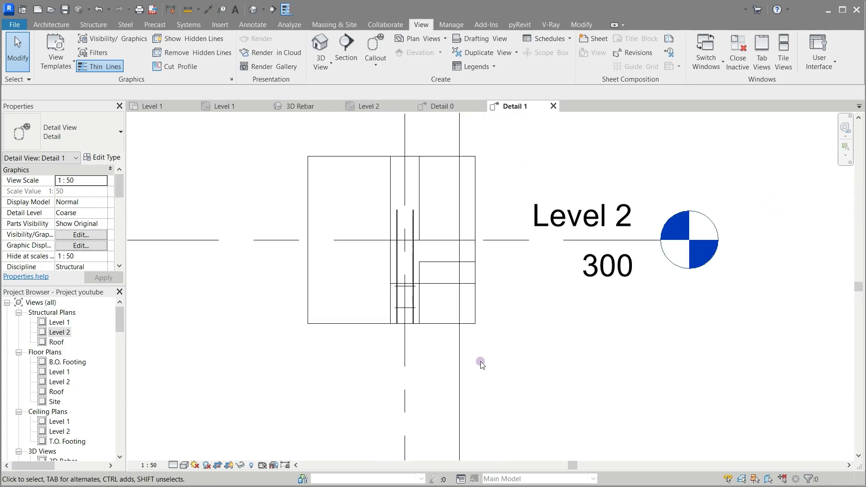
click(471, 324)
drag(475, 240, 493, 247)
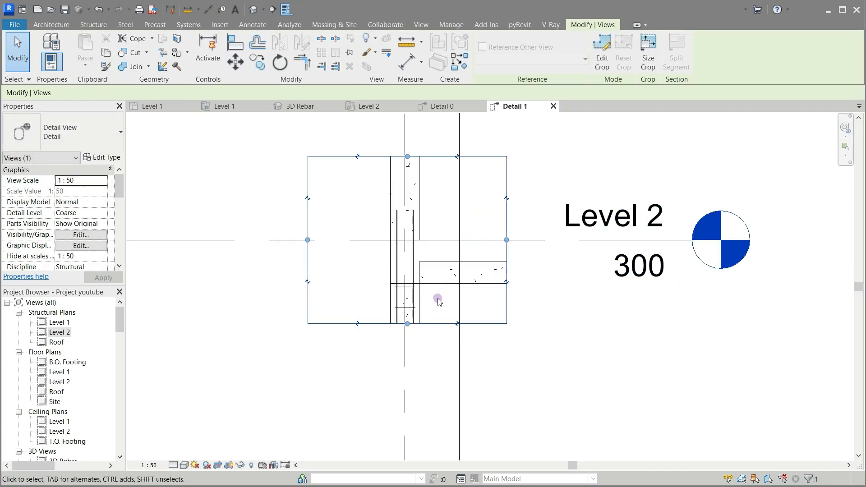
Extend the Level 2 line in the vertical section's detail view so its head sits farther from the crop region
scroll(439, 299, up, 2)
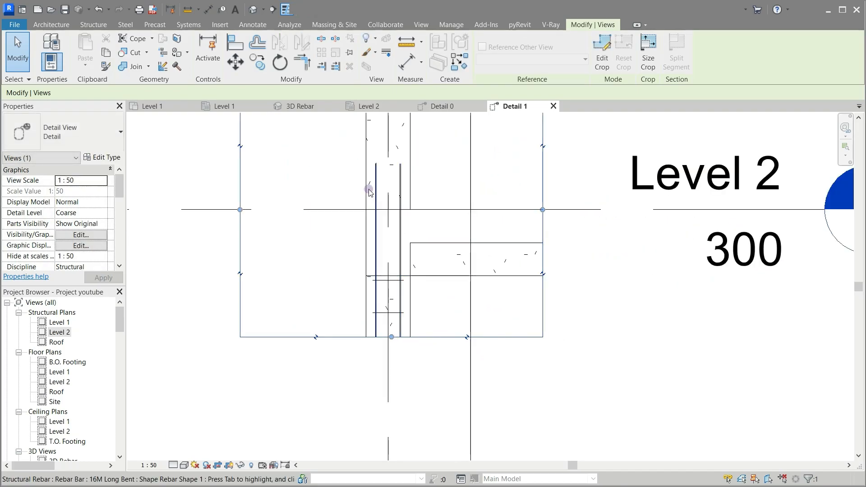
scroll(329, 383, down, 4)
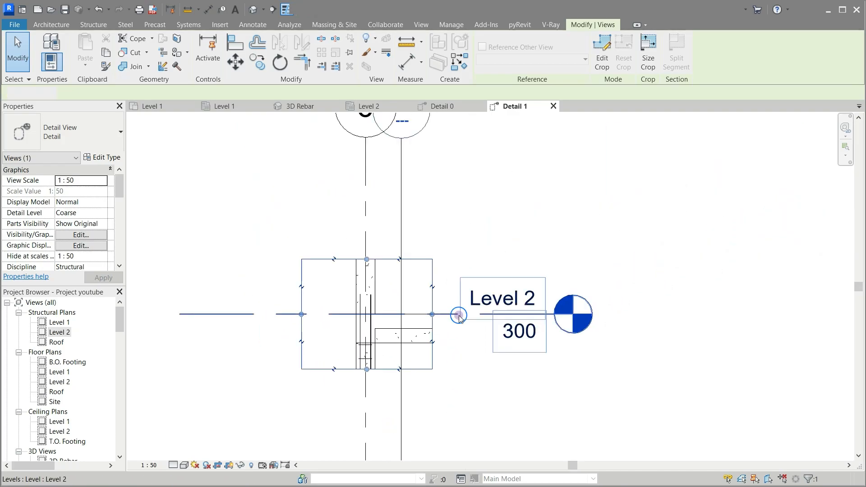
click(459, 314)
drag(556, 318, 666, 319)
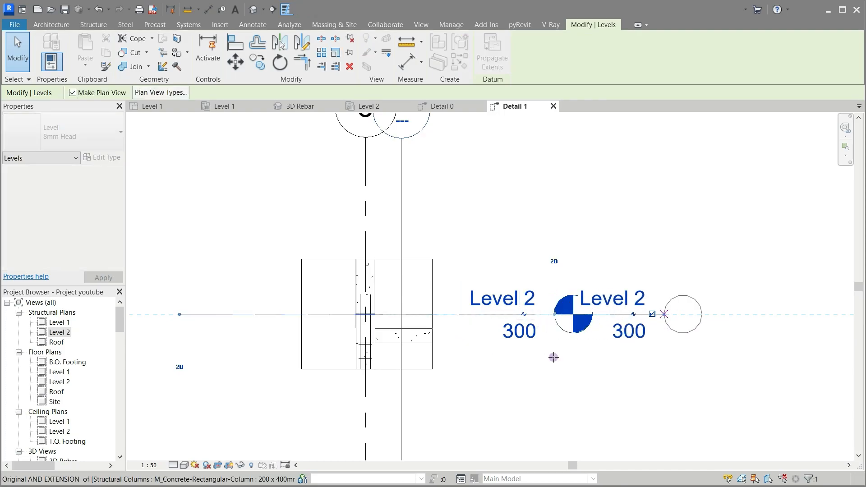
click(496, 402)
scroll(492, 404, down, 2)
scroll(491, 408, up, 2)
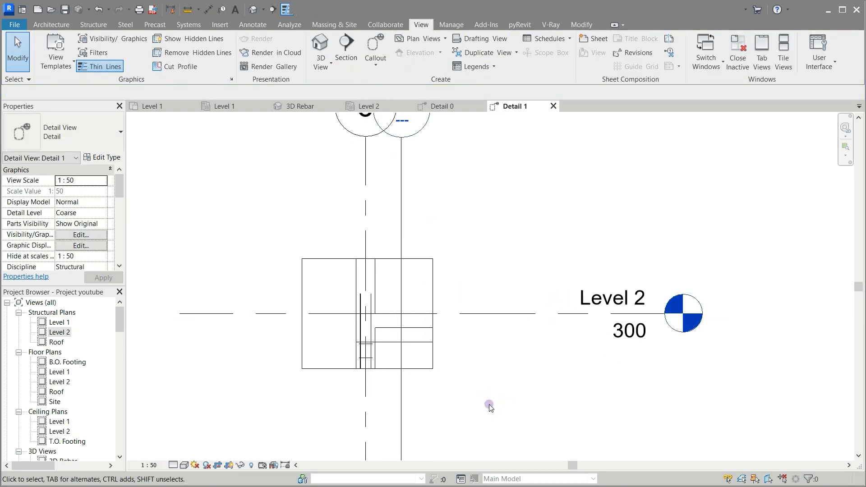
Temporarily hide the Detail 2 section marker that crosses the Detail 1 view
click(401, 426)
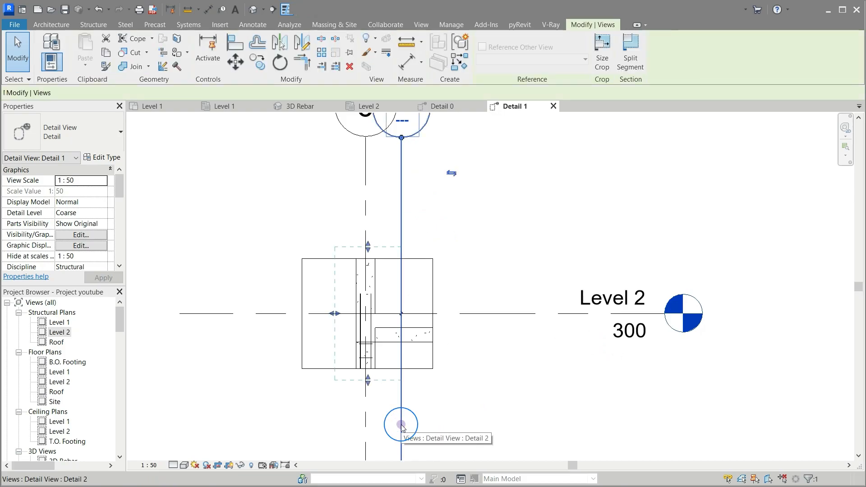
click(239, 463)
click(257, 392)
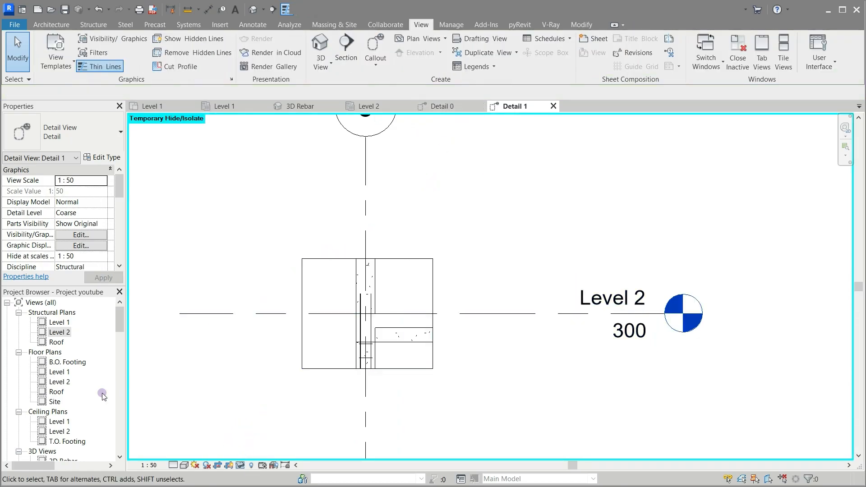
Open the horizontal section's detail view from Detail 0 and extend its Level 2 line so the head sits farther from the crop region
click(448, 107)
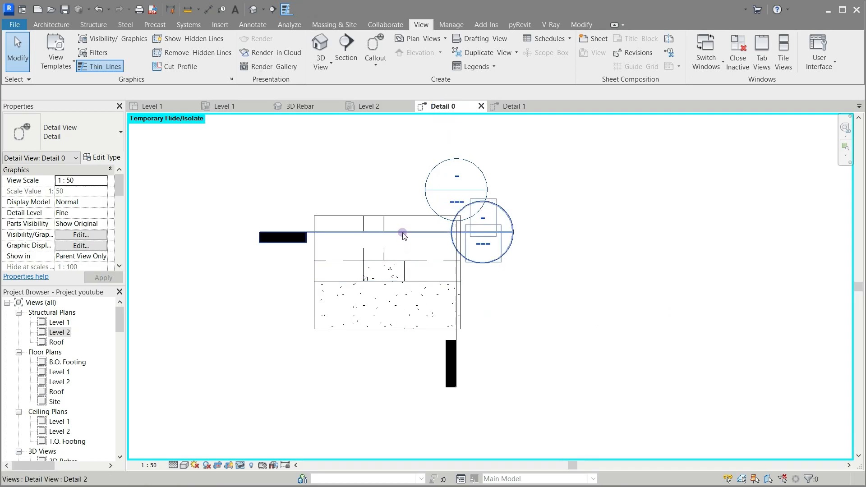
double_click(468, 240)
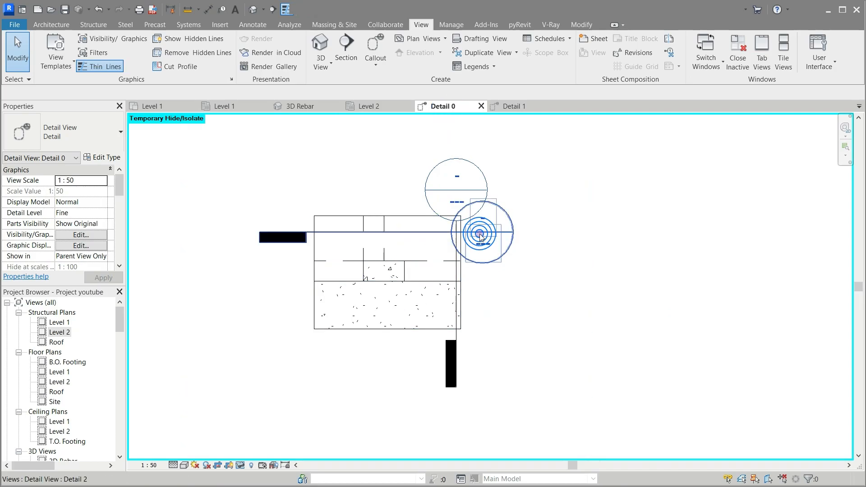
scroll(544, 356, up, 2)
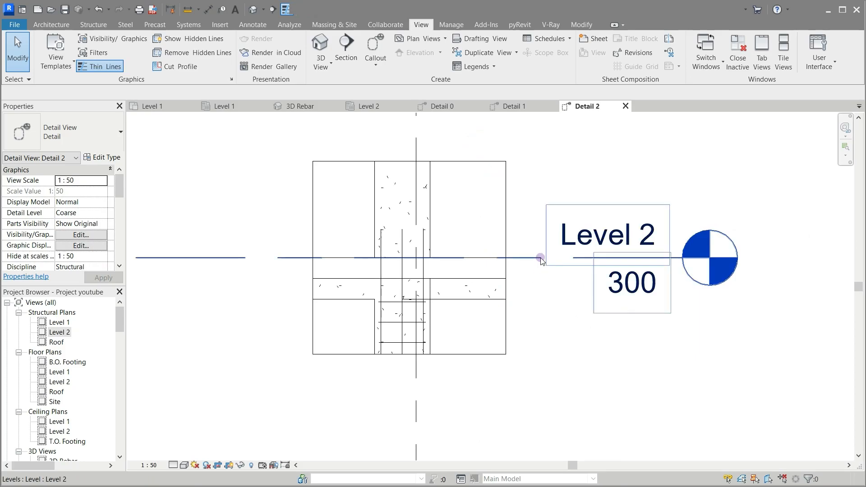
click(543, 257)
drag(680, 258, 781, 257)
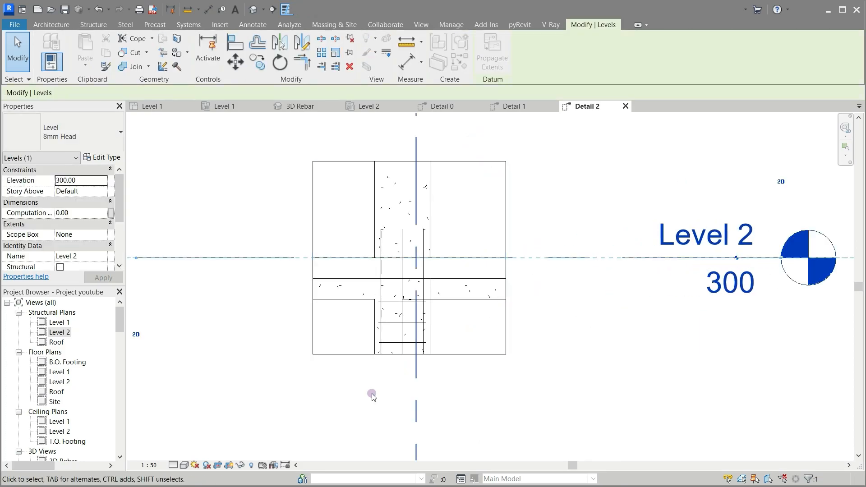
click(578, 336)
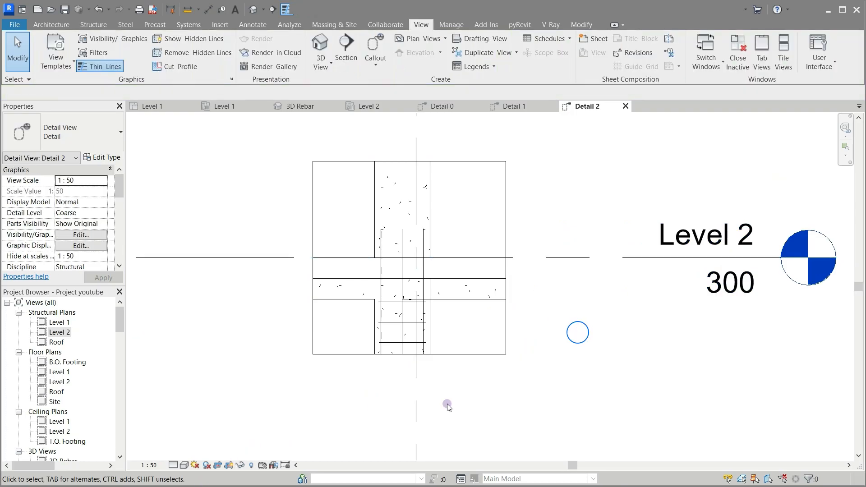
scroll(447, 404, down, 3)
scroll(419, 354, up, 5)
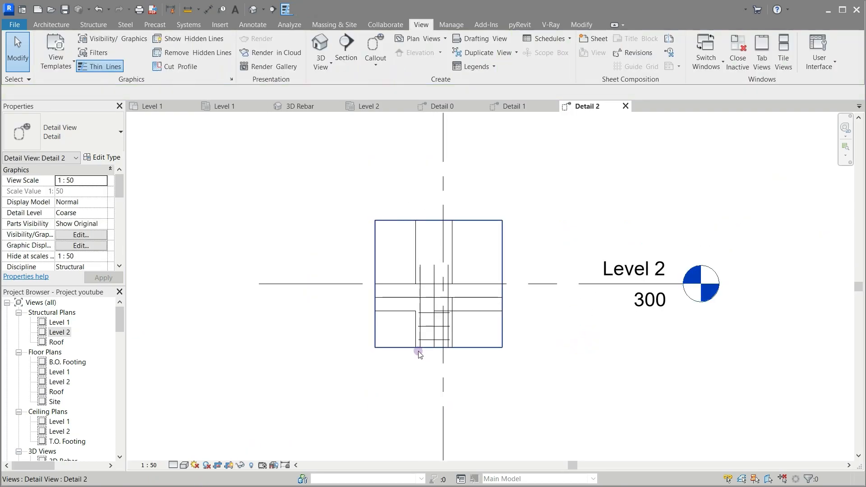
Start placing rebar in the cut 200 x 300 mm beam in Detail 1, using shape M_T1 and the 10M bar type
click(515, 106)
scroll(334, 378, up, 5)
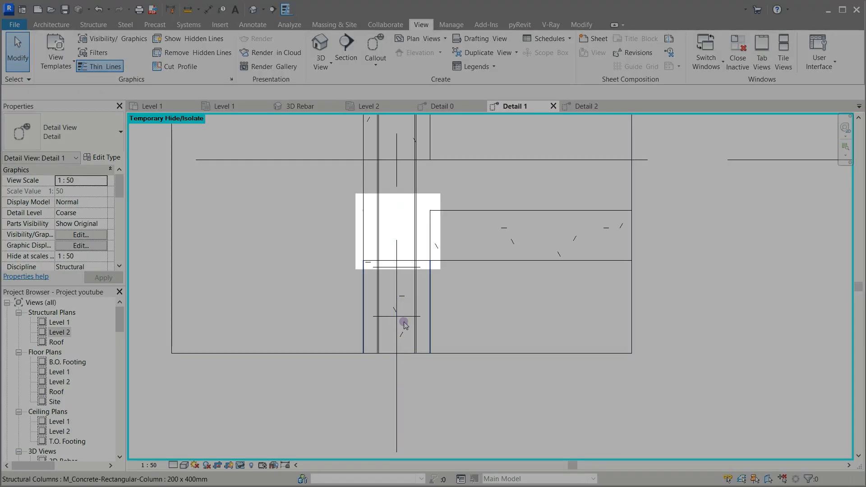
click(410, 257)
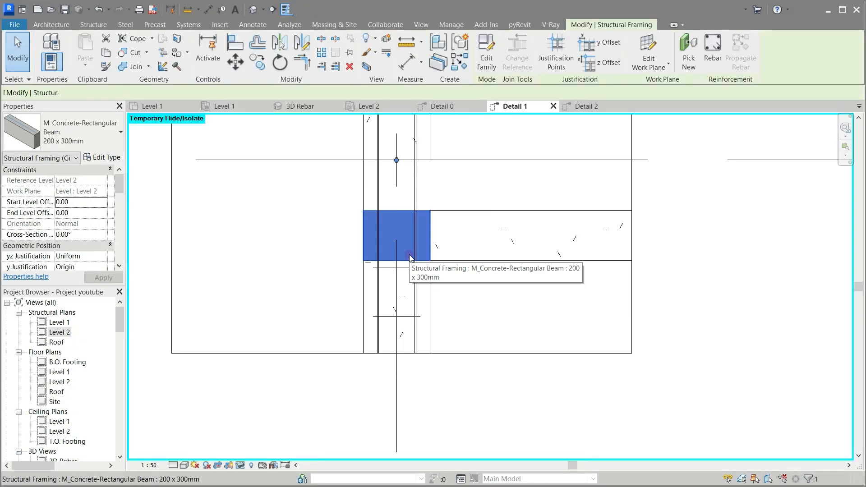
click(713, 53)
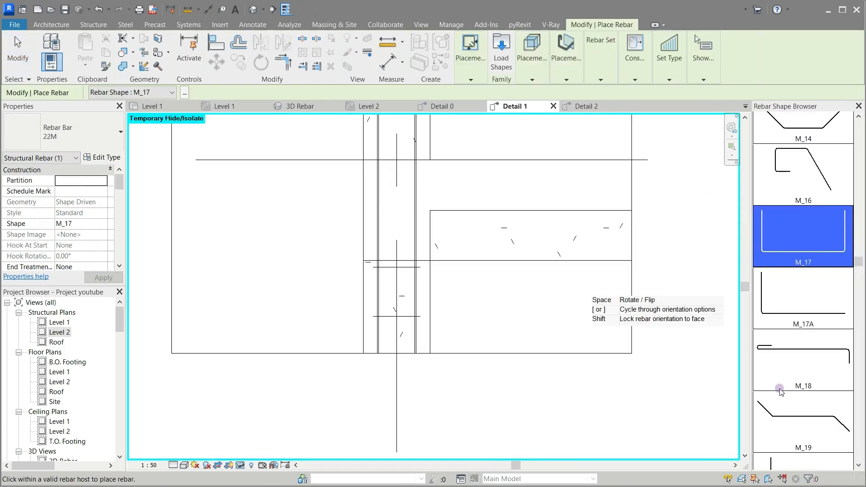
scroll(781, 391, down, 13)
scroll(781, 392, down, 10)
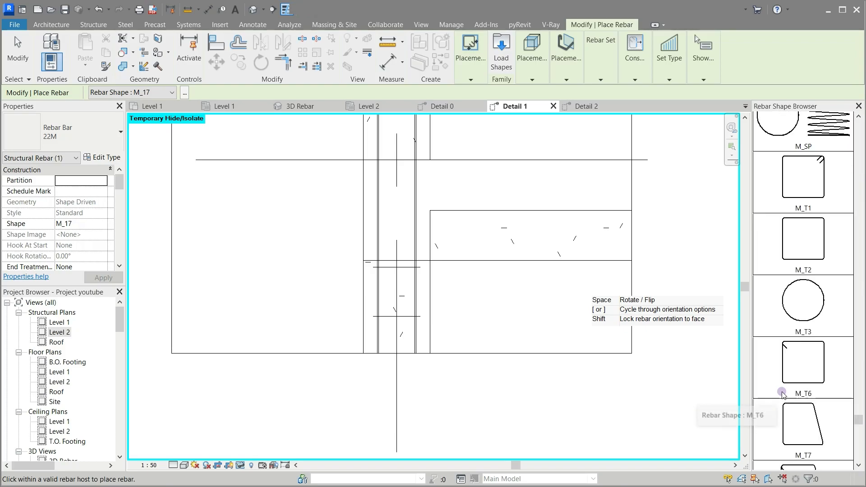
scroll(782, 394, up, 1)
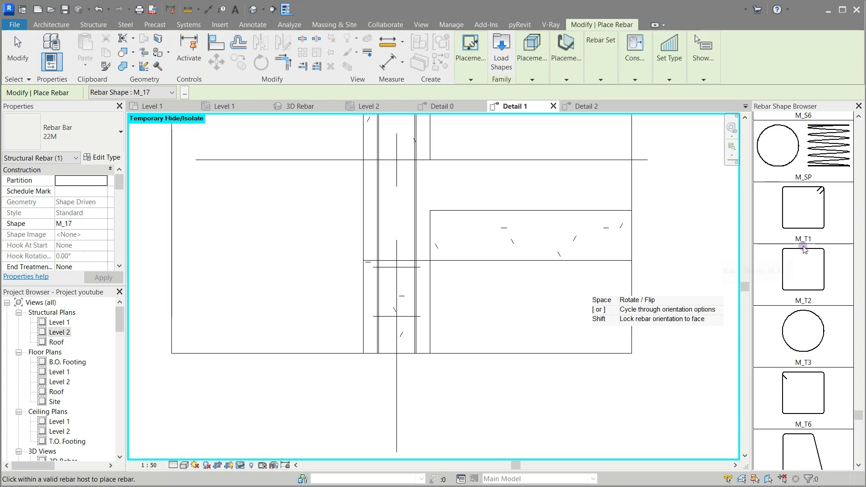
click(805, 219)
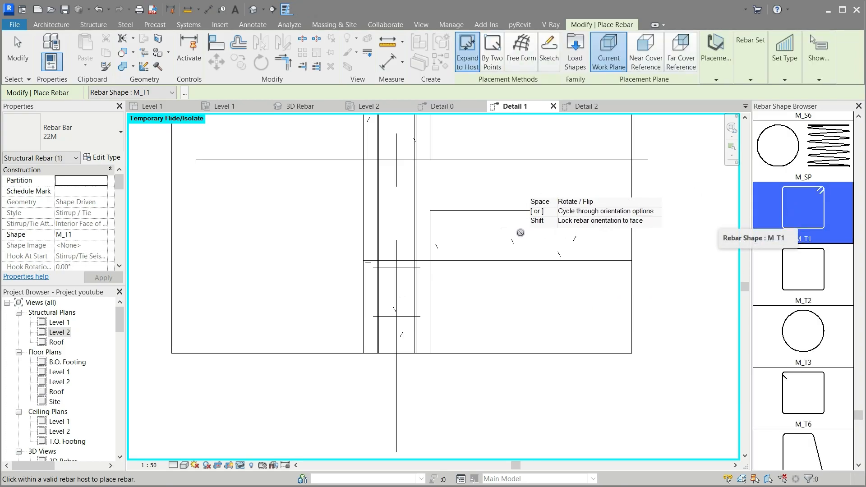
click(98, 140)
click(45, 186)
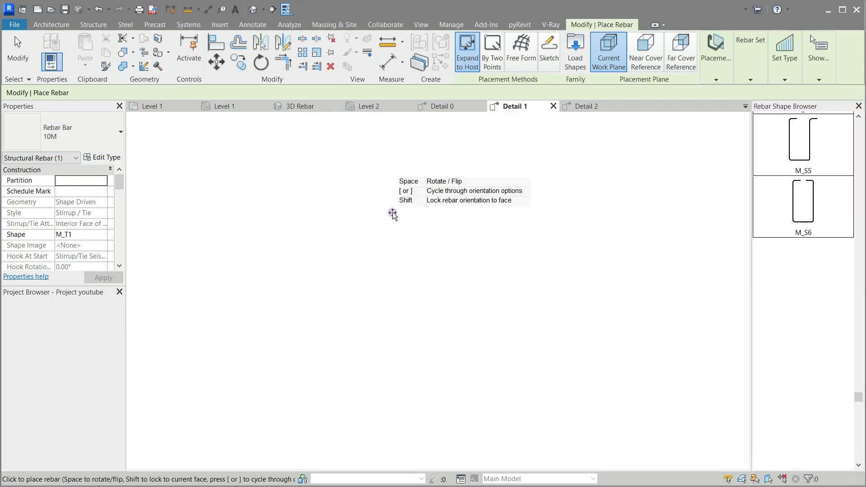
Rotate the M_T1 stirrup so its hooks point inward from the upper left corner and place it in the beam cross-section
key(space)
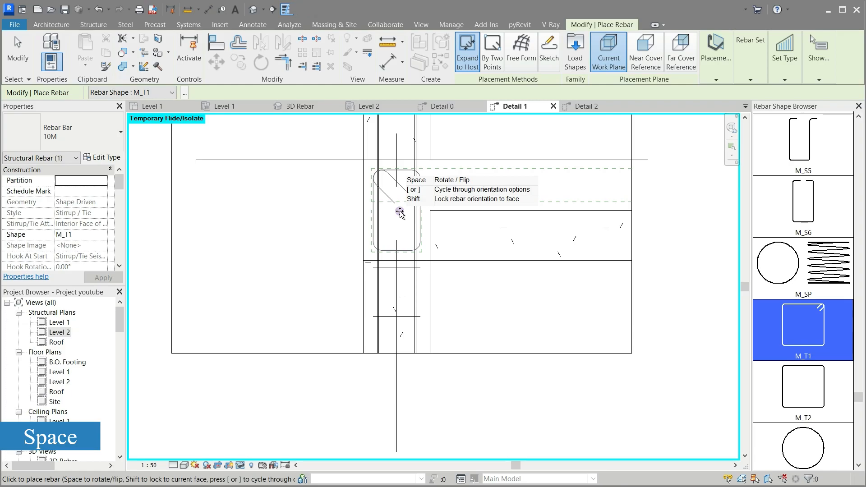
scroll(400, 212, up, 2)
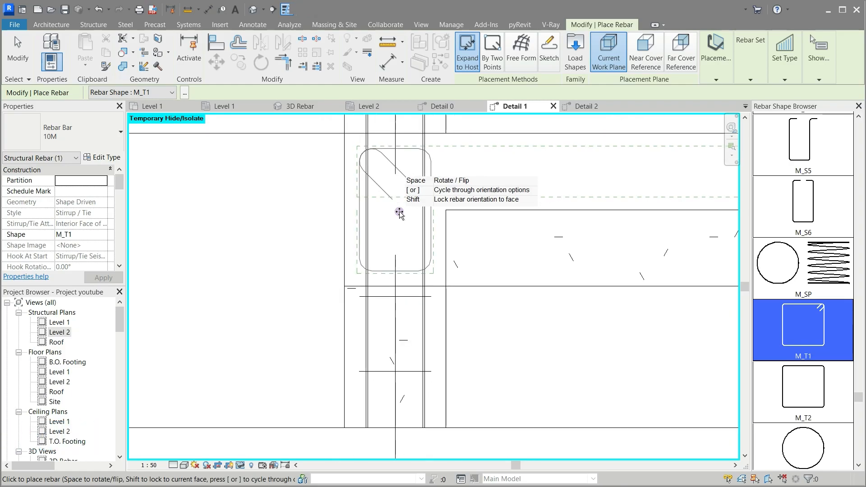
click(399, 212)
key(Escape)
Set the Detail 1 view's detail level to Fine
click(173, 465)
click(180, 453)
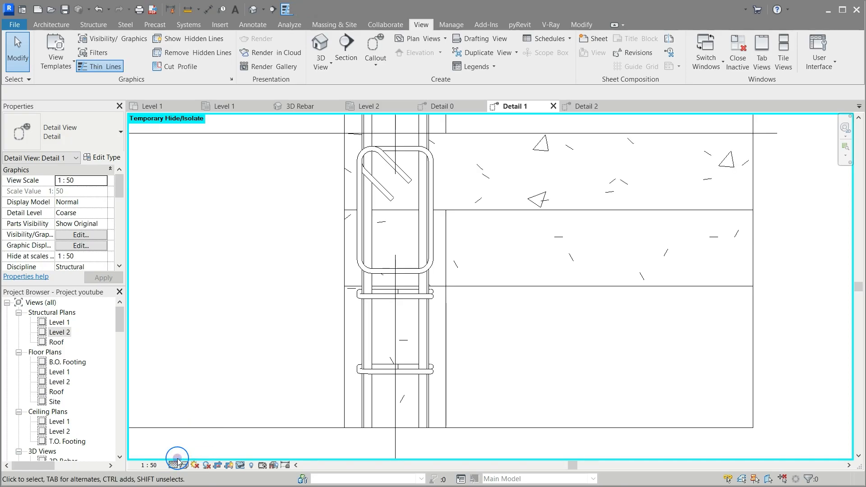
scroll(412, 242, up, 3)
scroll(391, 289, down, 2)
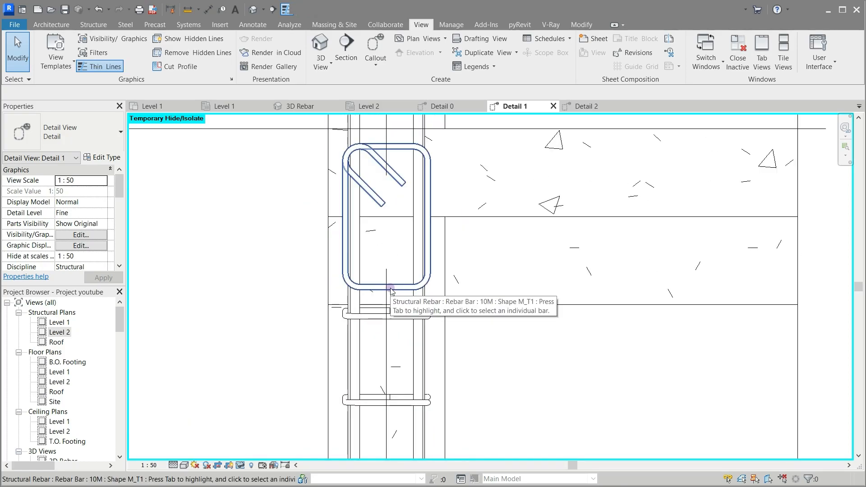
Set the beam stirrup's layout to Maximum Spacing with a spacing of 200 mm
click(391, 289)
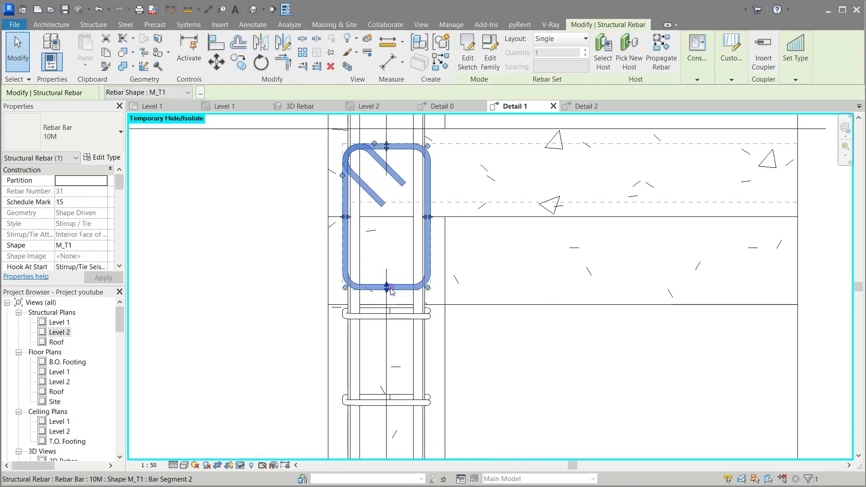
click(585, 40)
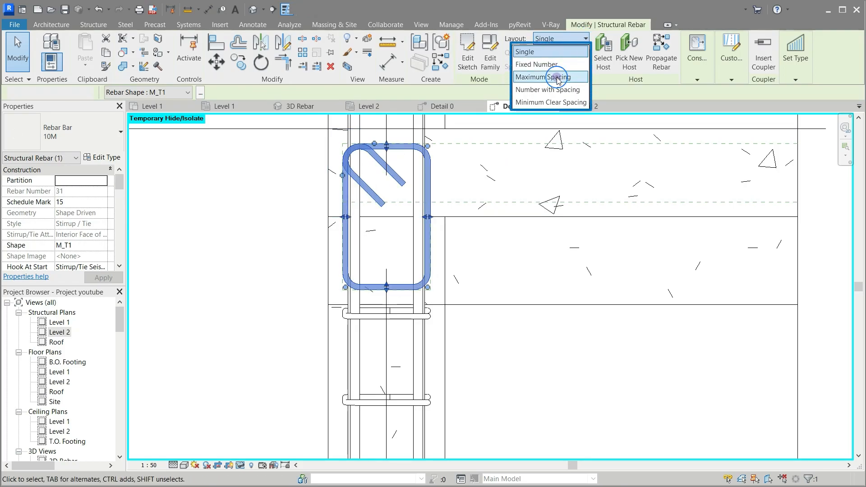
click(557, 77)
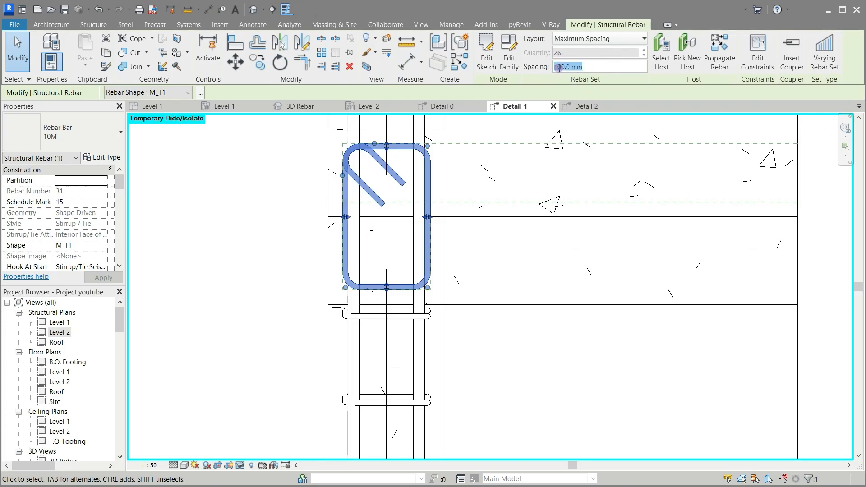
click(559, 68)
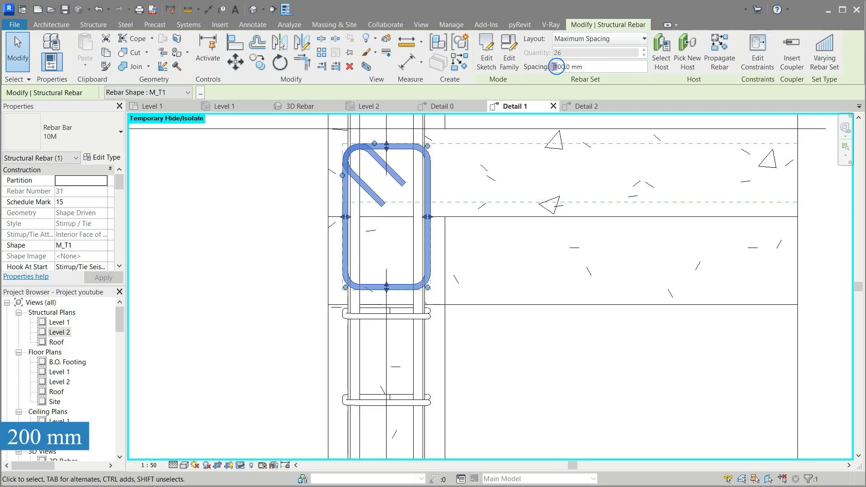
key(Return)
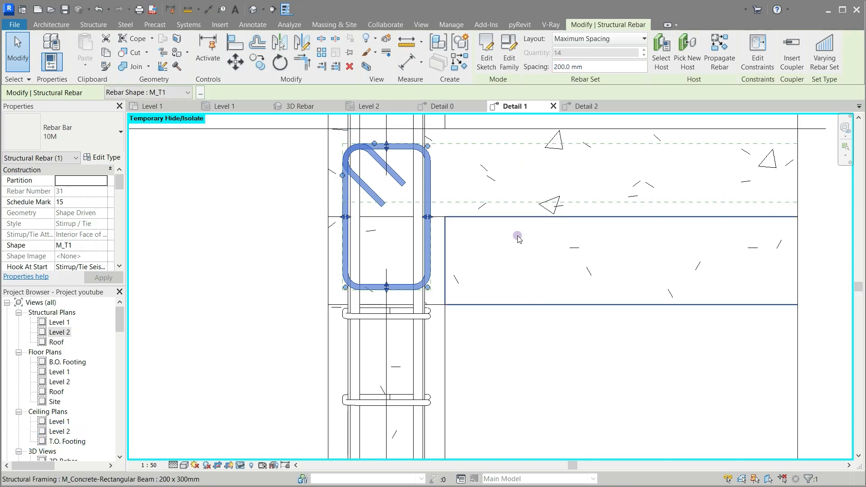
Make the stirrup set unobscured in the 3D Rebar view through its view visibility states
scroll(101, 227, down, 10)
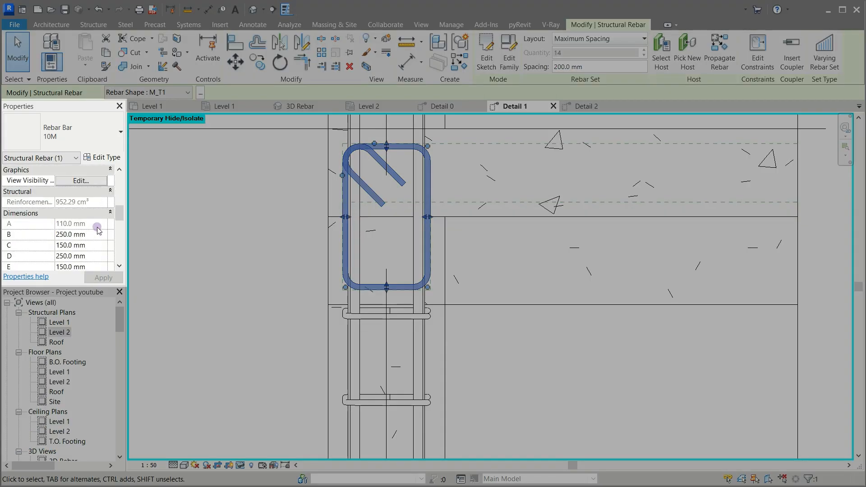
click(94, 183)
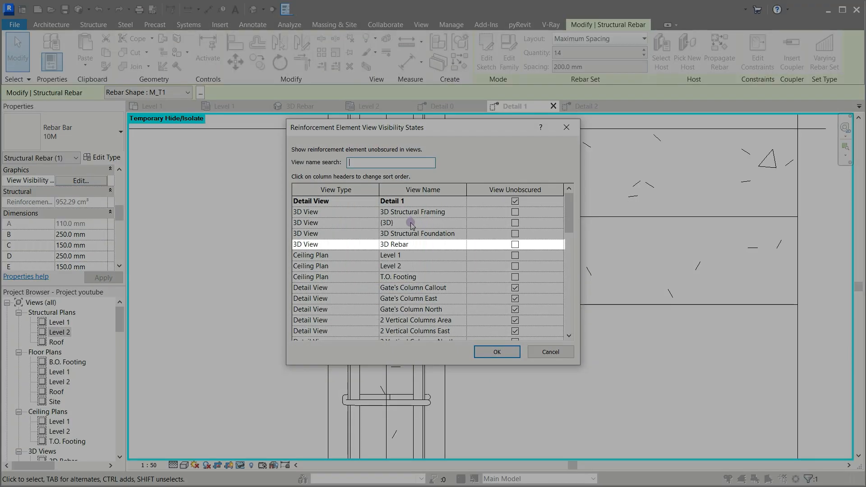
click(515, 245)
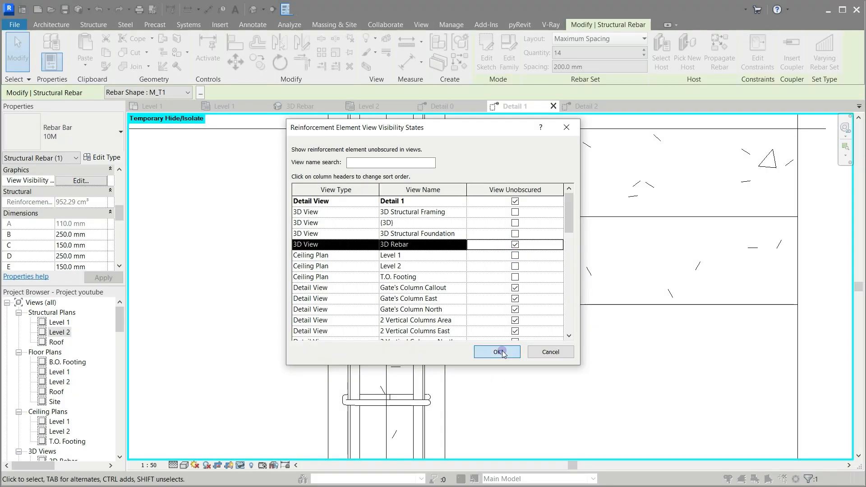
click(502, 353)
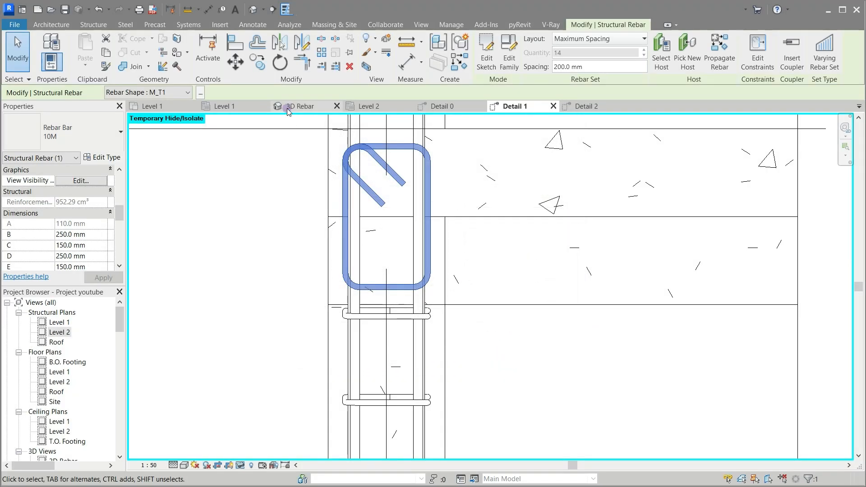
Examine the beam's stirrup set in the 3D Rebar view from the front, close up between its columns
click(288, 110)
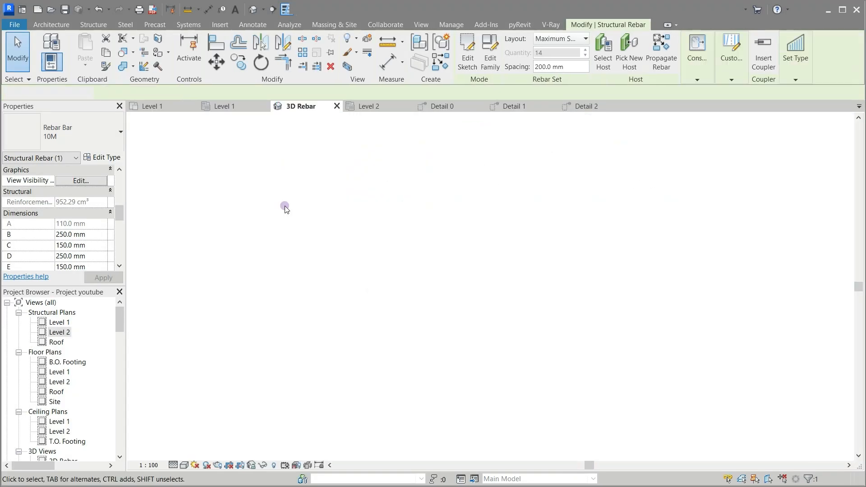
click(214, 284)
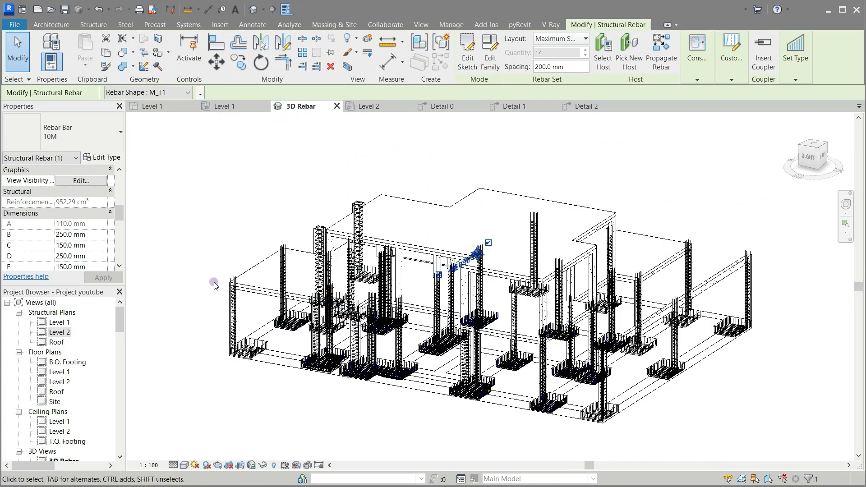
shift+middle_drag(183, 222, 420, 264)
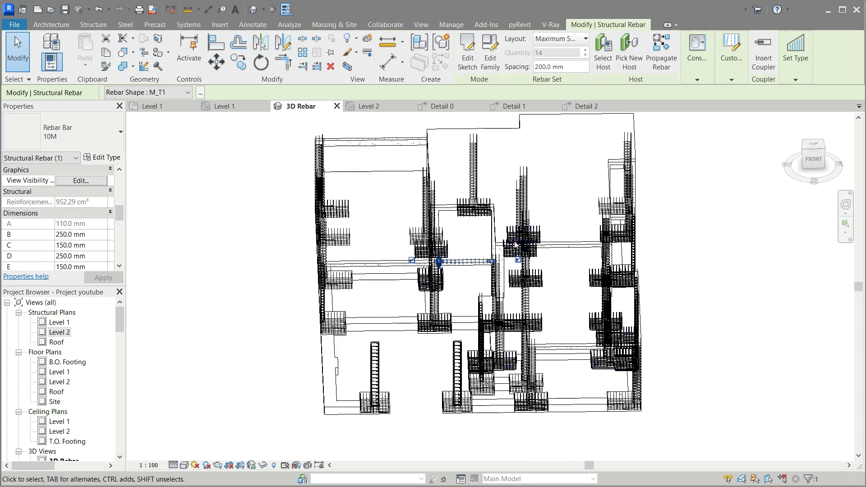
scroll(492, 256, up, 5)
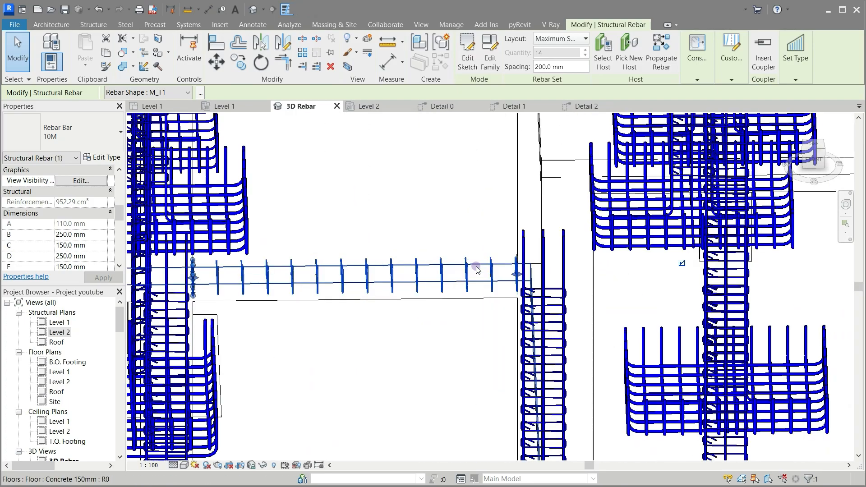
key(Escape)
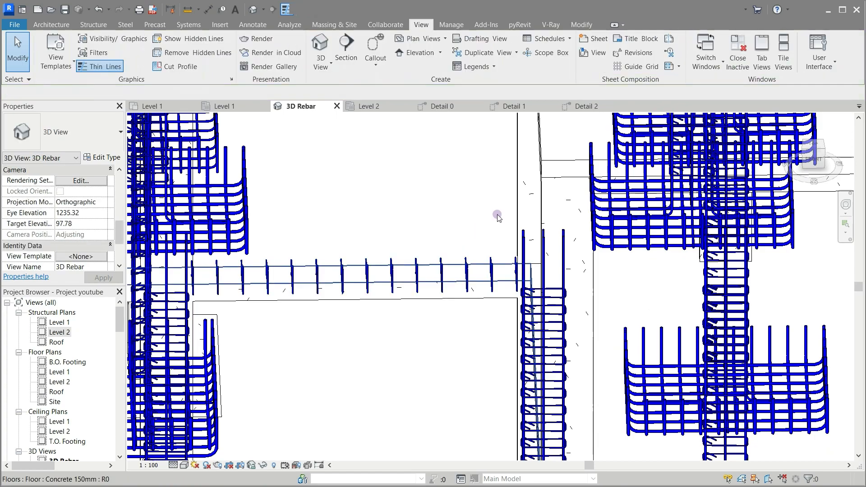
scroll(498, 217, down, 2)
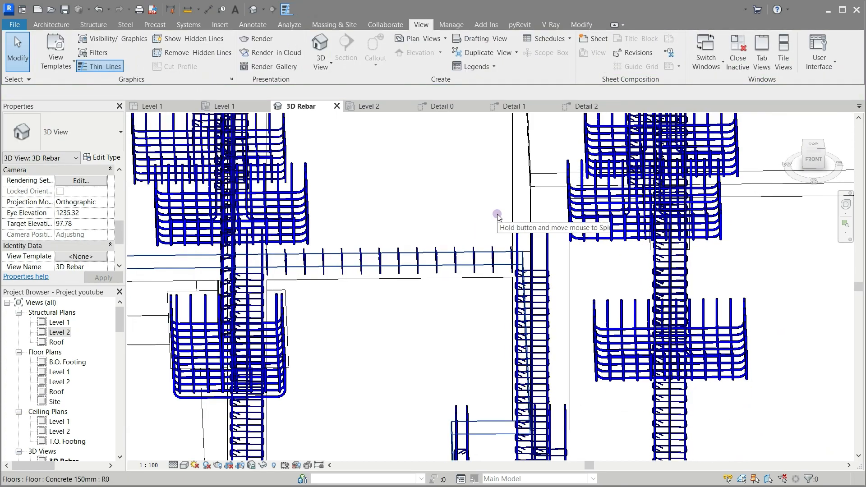
Make the beam's stirrup set unobscured in the Level 2 structural plan through its view visibility states
click(372, 107)
scroll(394, 201, down, 3)
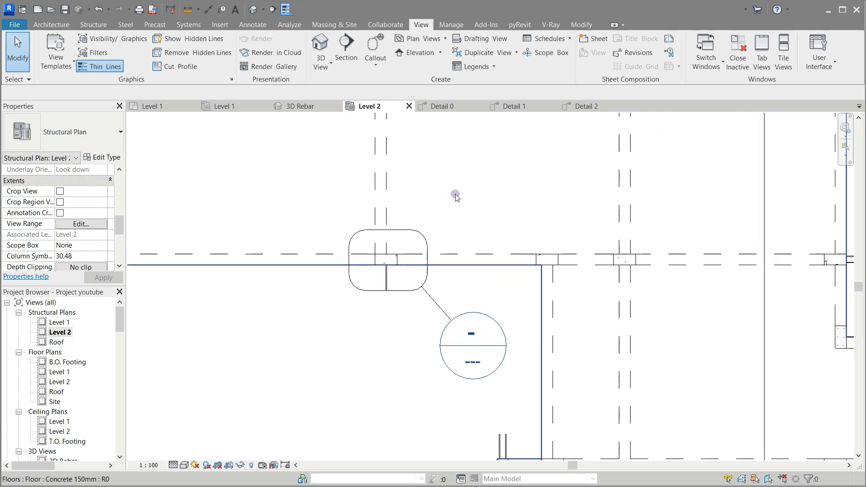
click(442, 111)
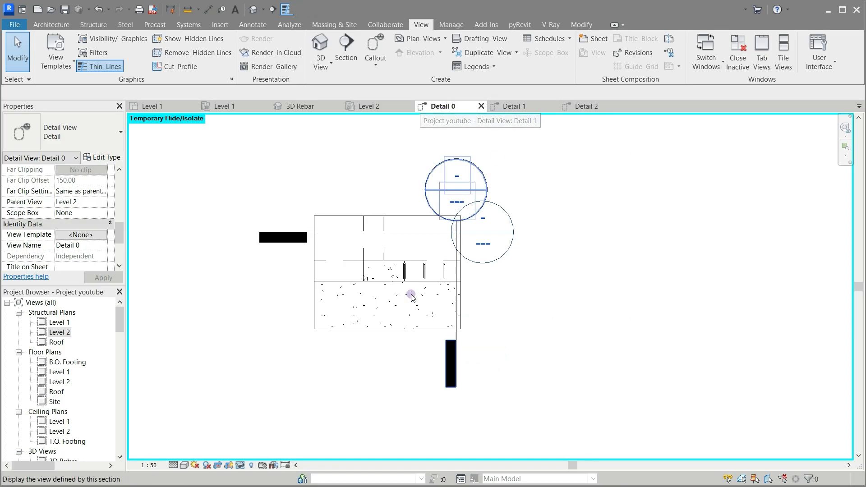
scroll(413, 279, up, 5)
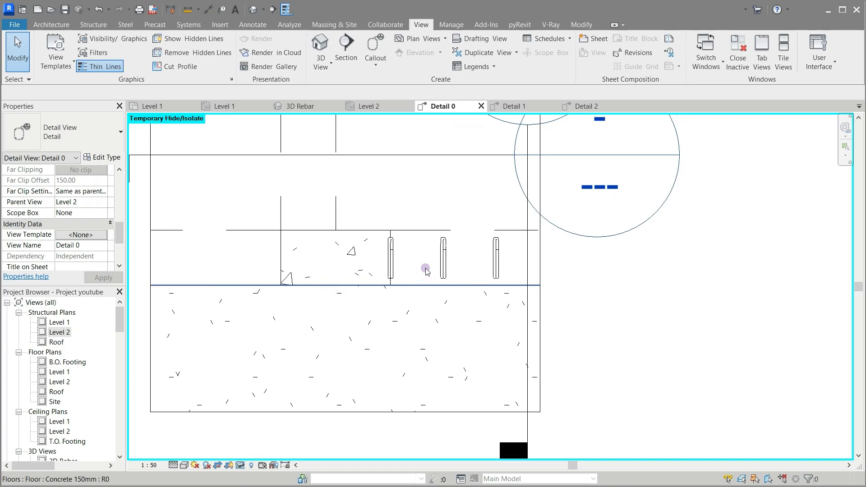
click(444, 259)
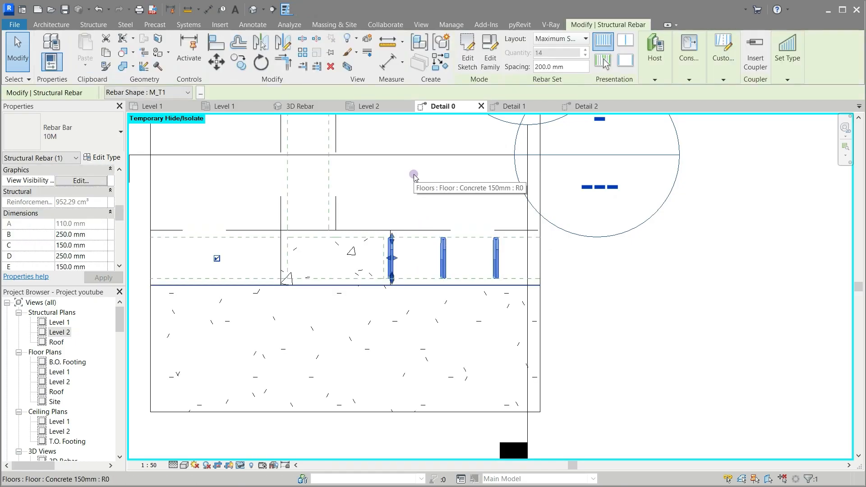
click(76, 181)
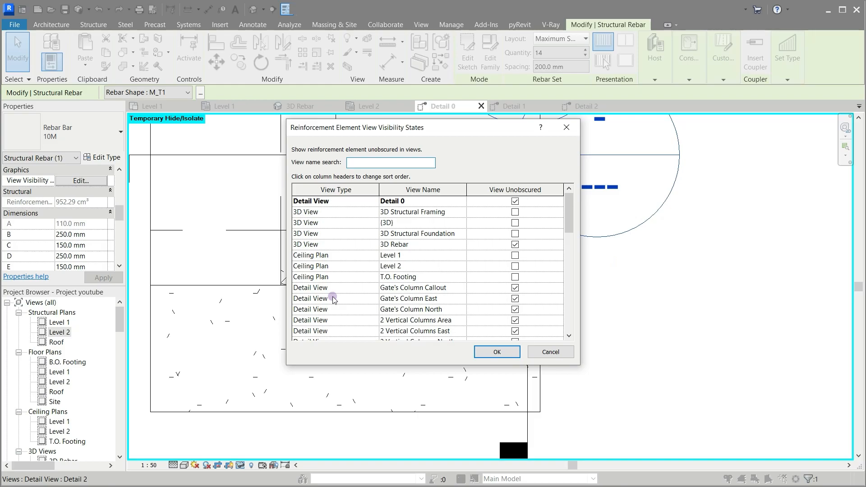
scroll(333, 299, down, 1)
scroll(332, 296, down, 8)
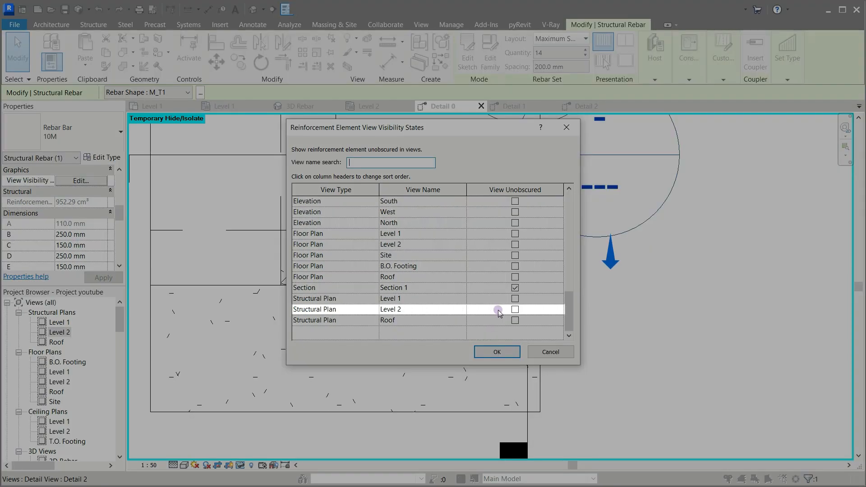
click(515, 310)
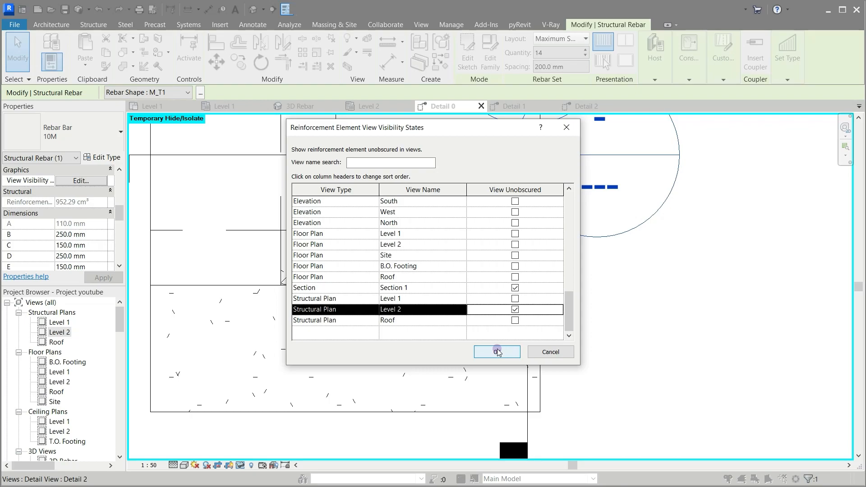
click(497, 352)
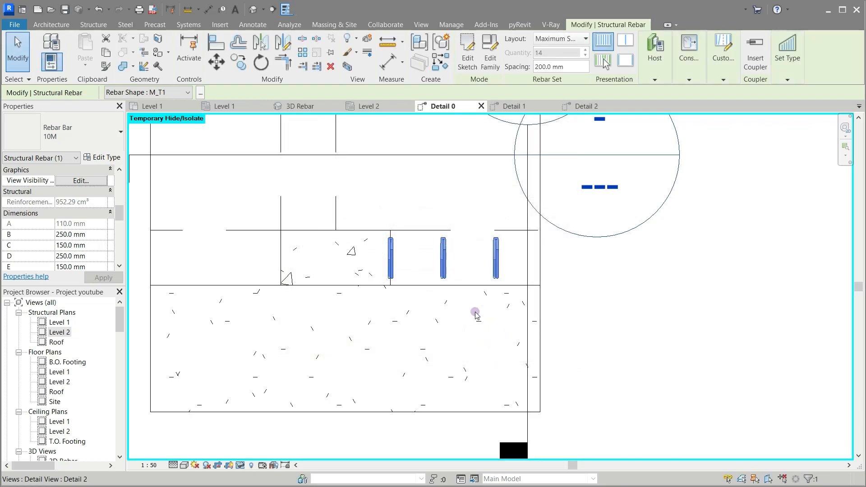
Extend the stirrup set in the Level 2 structural plan past the callout column to the column at the beam's left end
click(364, 106)
scroll(408, 323, down, 3)
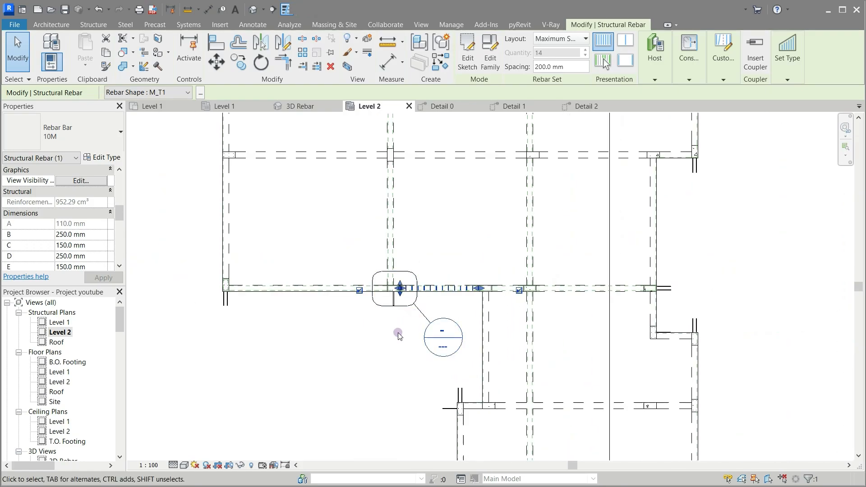
click(391, 346)
scroll(423, 310, up, 4)
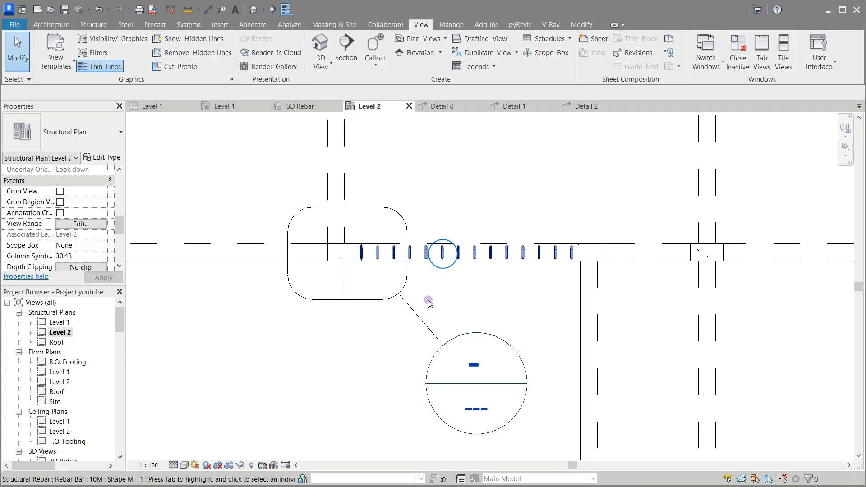
click(429, 303)
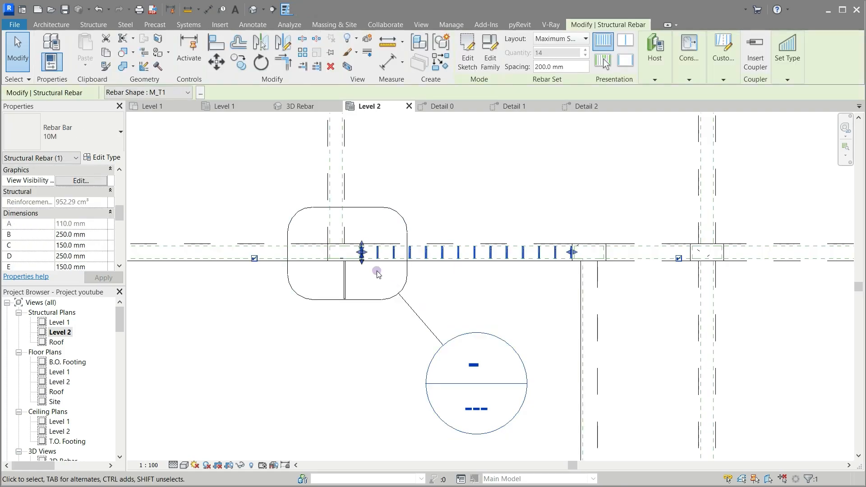
drag(362, 254, 182, 253)
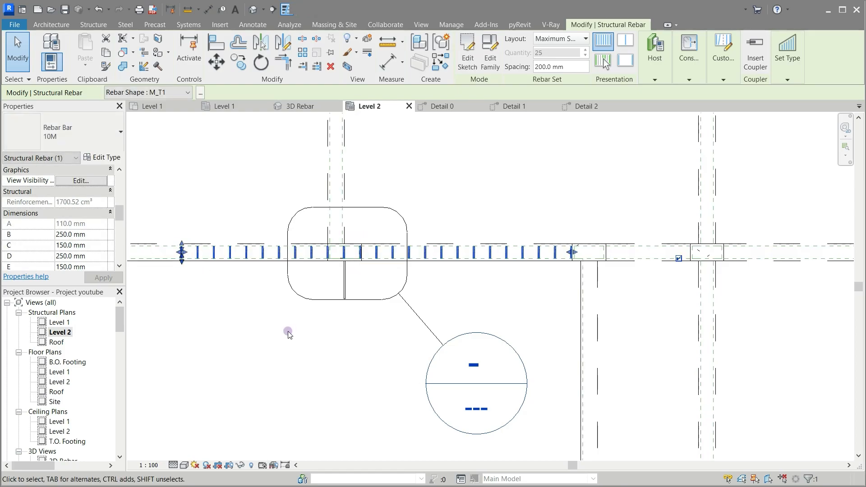
middle_drag(248, 337, 586, 329)
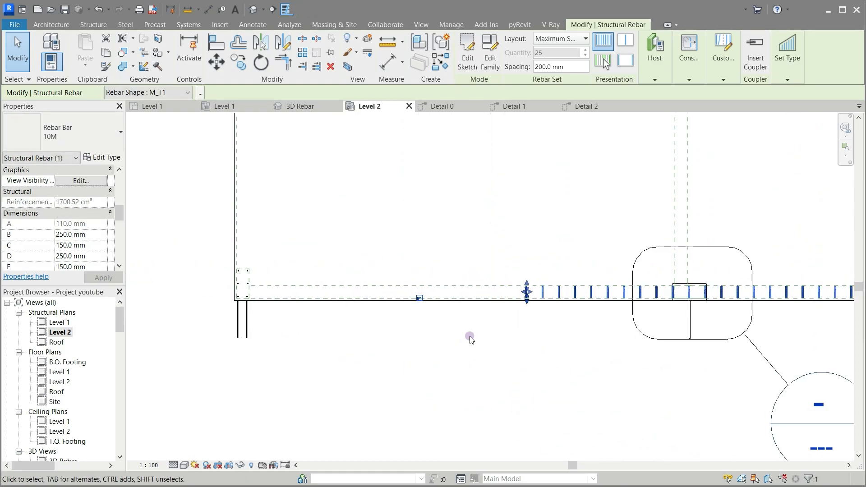
scroll(371, 327, up, 2)
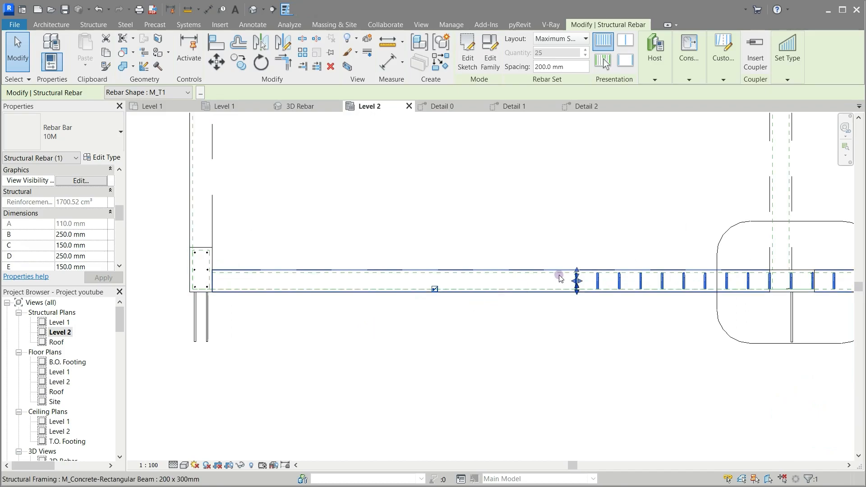
drag(575, 283, 141, 264)
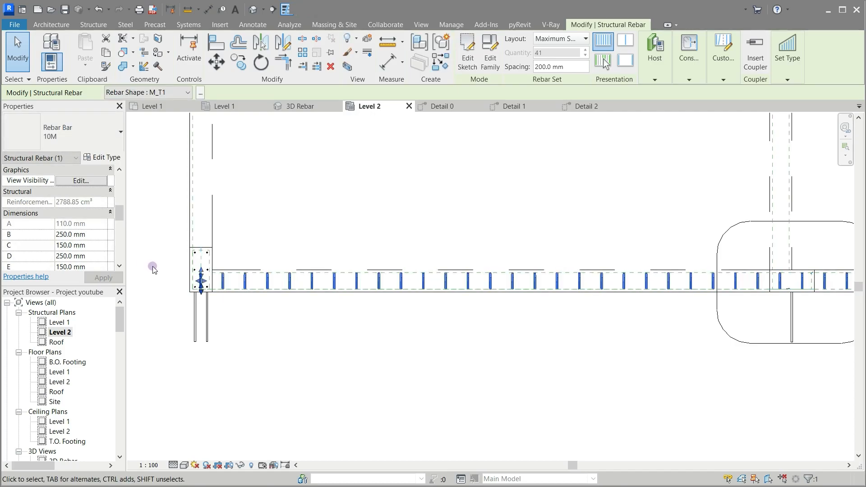
Pull the first stirrup back out of the left end column so the set starts at the column's inner face
scroll(153, 273, up, 5)
scroll(241, 310, up, 3)
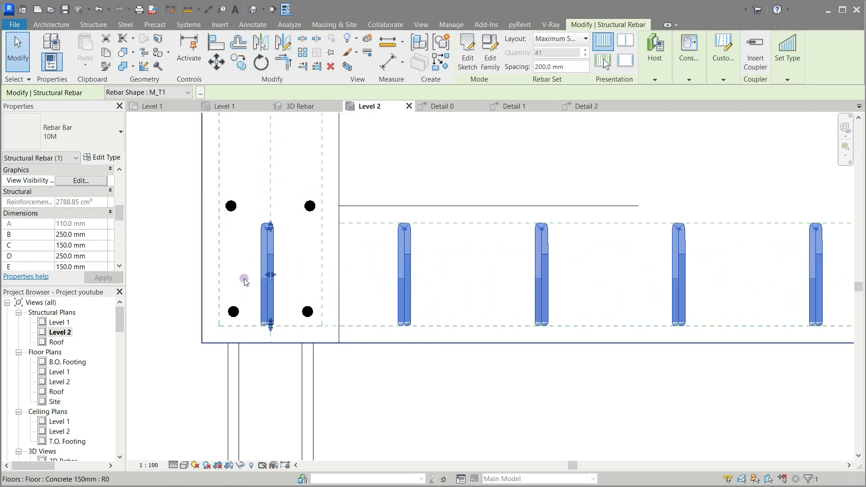
drag(275, 278, 342, 277)
drag(411, 431, 409, 429)
scroll(86, 357, down, 2)
scroll(195, 359, down, 4)
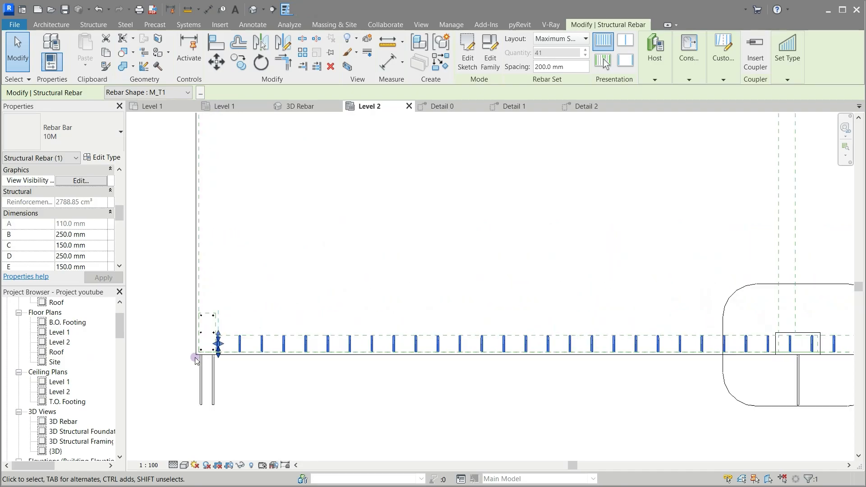
Extend the other end of the stirrup set along the beam to the inner face of the right end column
scroll(726, 376, down, 2)
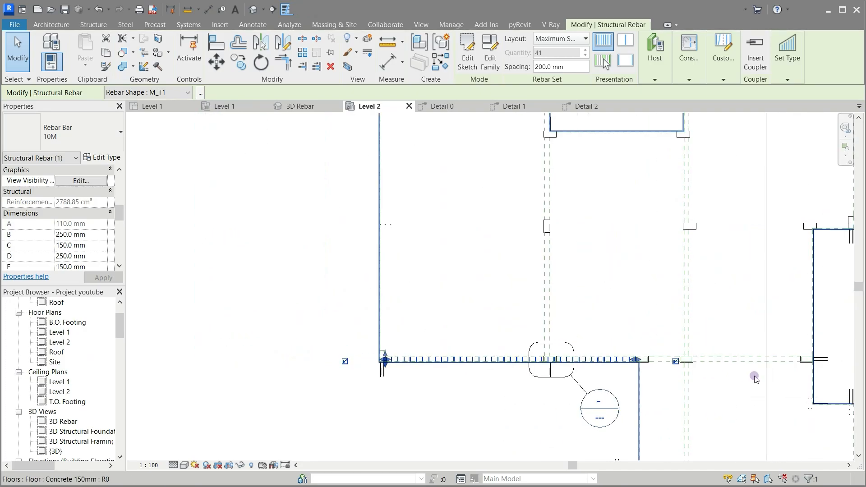
middle_drag(516, 405, 385, 396)
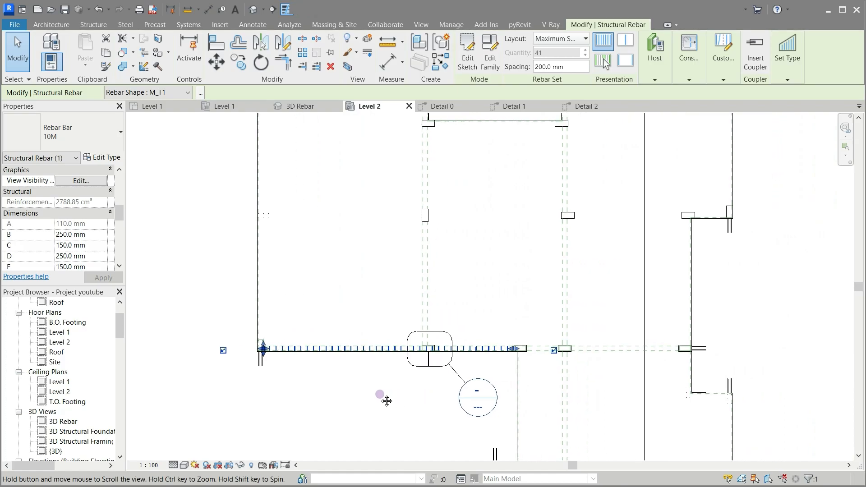
scroll(695, 348, up, 1)
scroll(635, 353, up, 2)
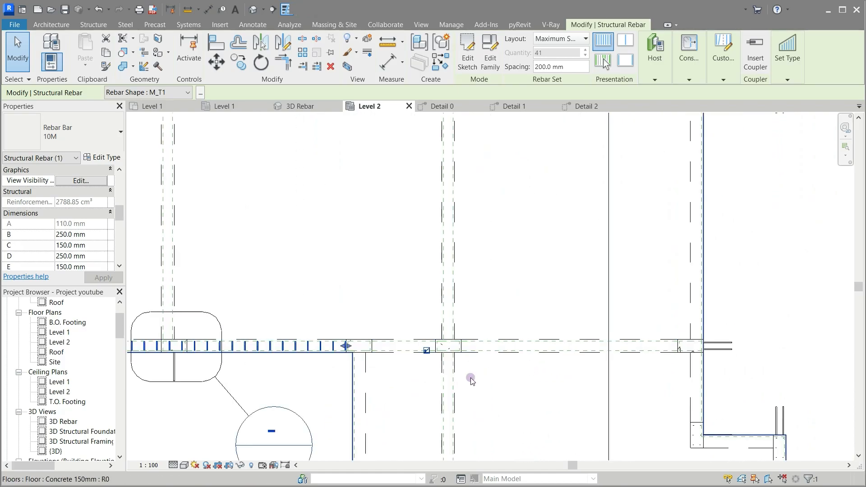
drag(350, 347, 675, 351)
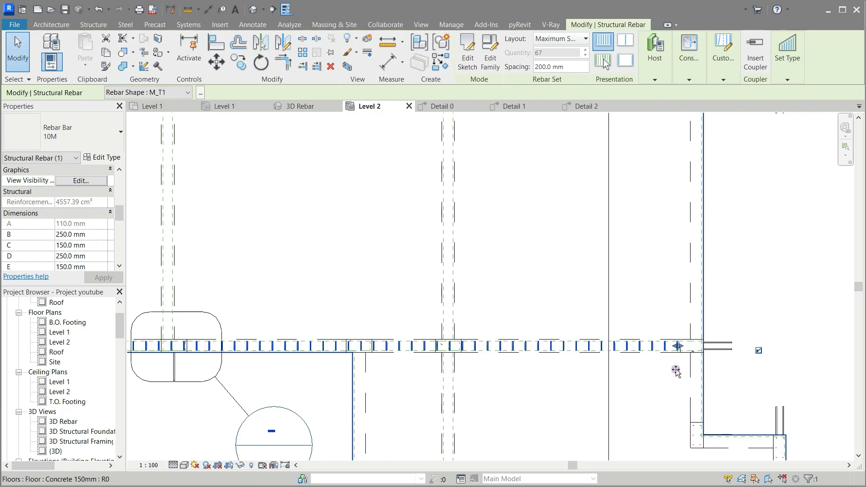
click(676, 370)
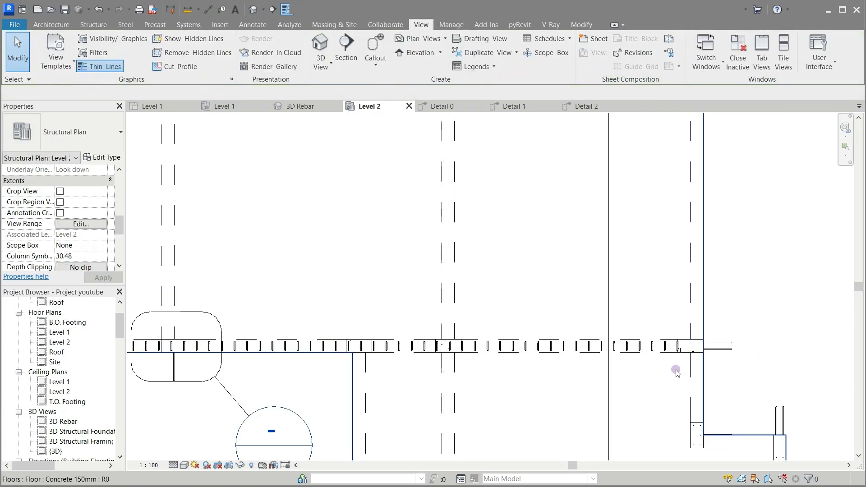
Start placing reinforcement in the beam in the Detail 1 view using the straight M_00 rebar shape
click(440, 105)
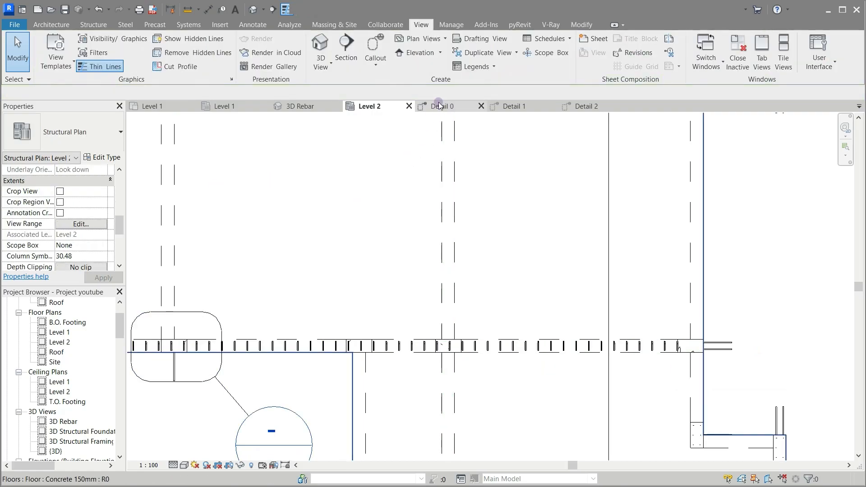
click(514, 106)
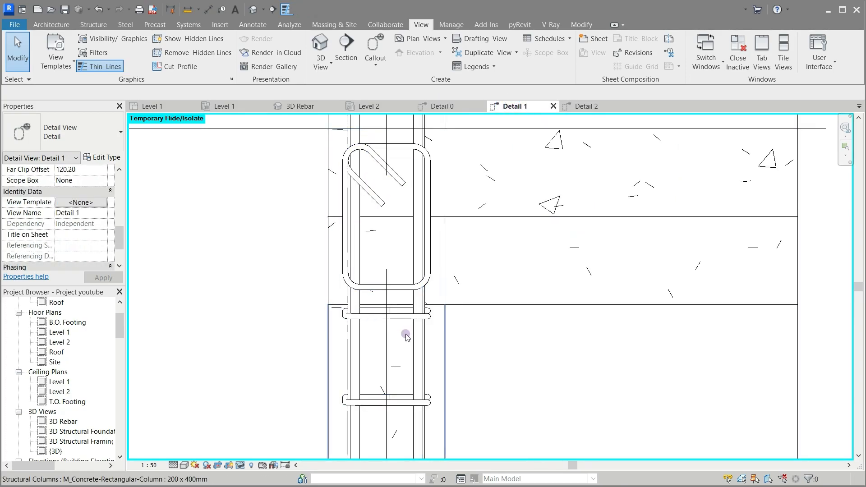
scroll(407, 335, down, 2)
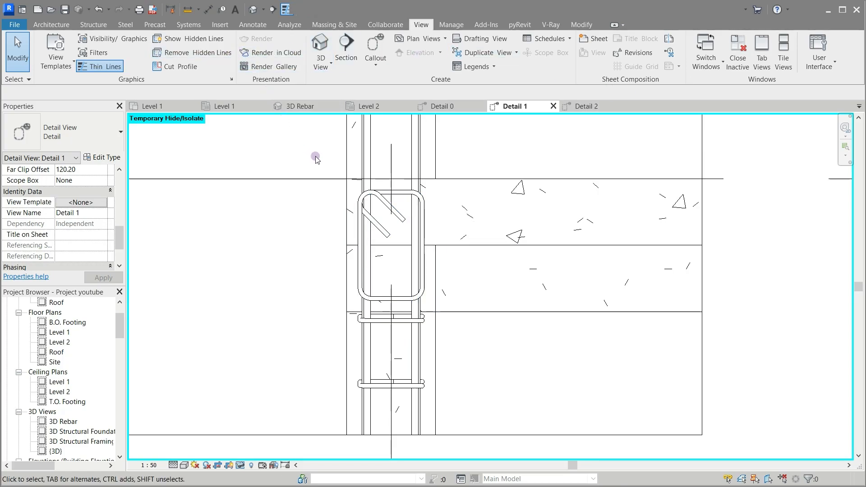
click(344, 274)
click(713, 45)
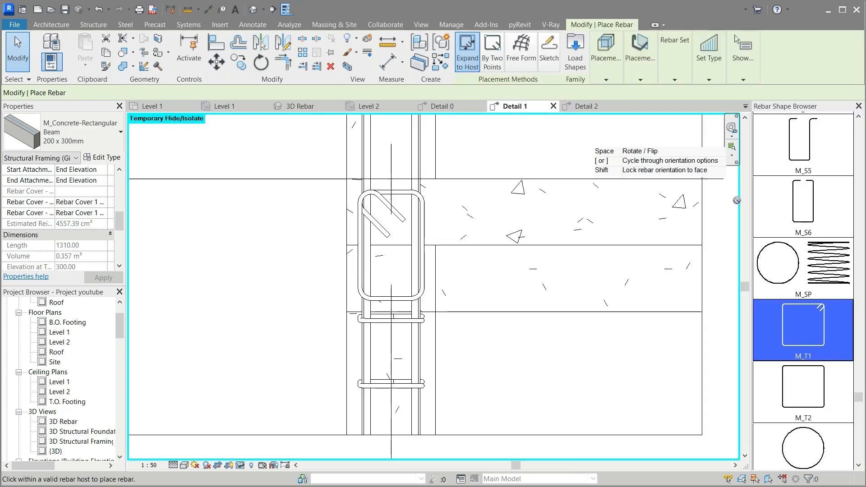
drag(861, 396, 858, 124)
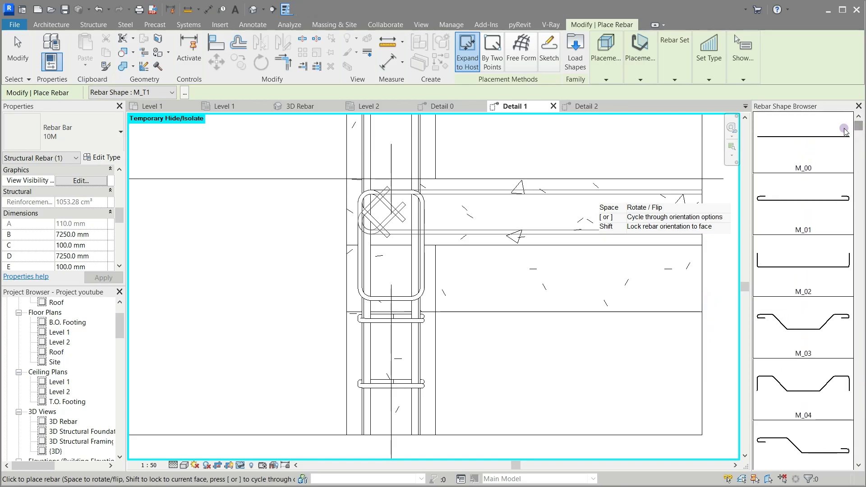
click(797, 142)
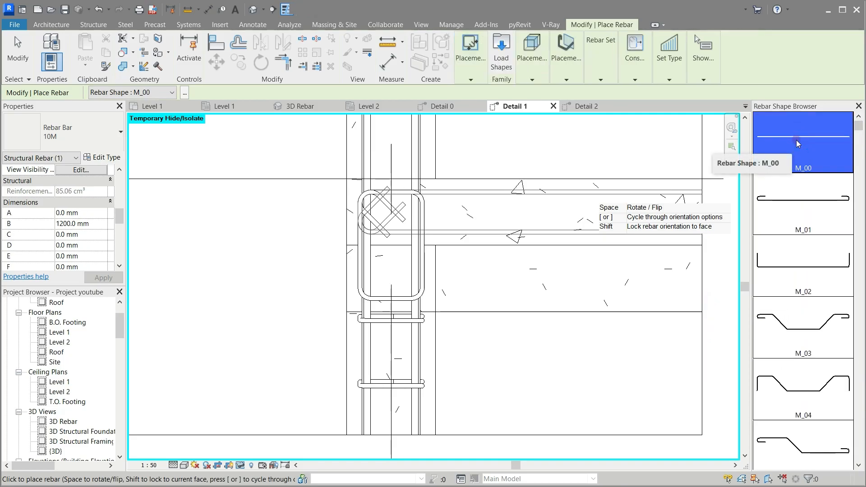
Set the bar placement orientation to Parallel to Cover and the rebar type to 13M
click(569, 79)
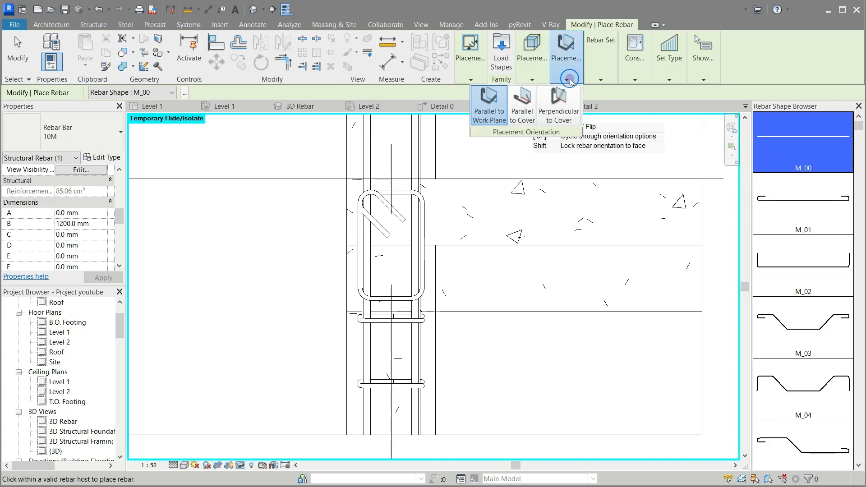
click(522, 108)
click(566, 75)
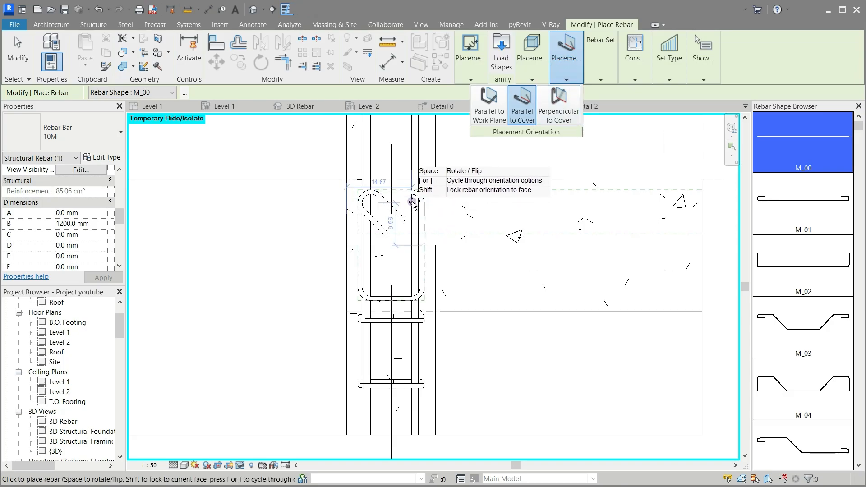
scroll(412, 201, up, 5)
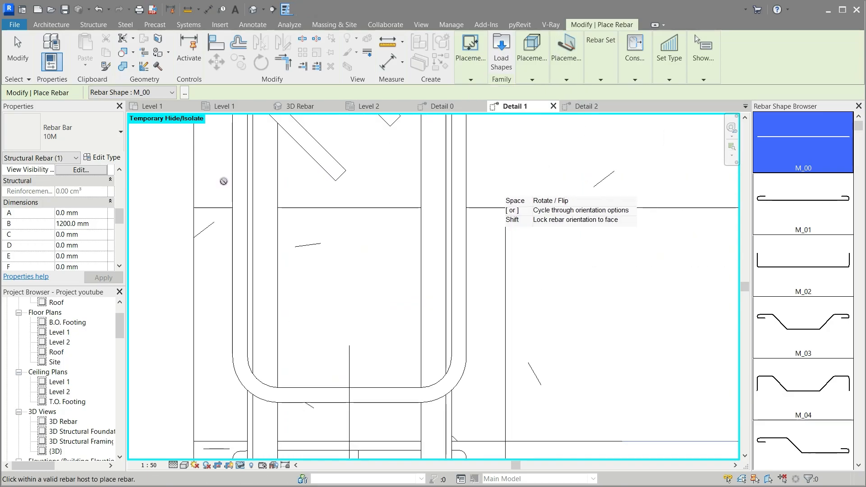
click(70, 145)
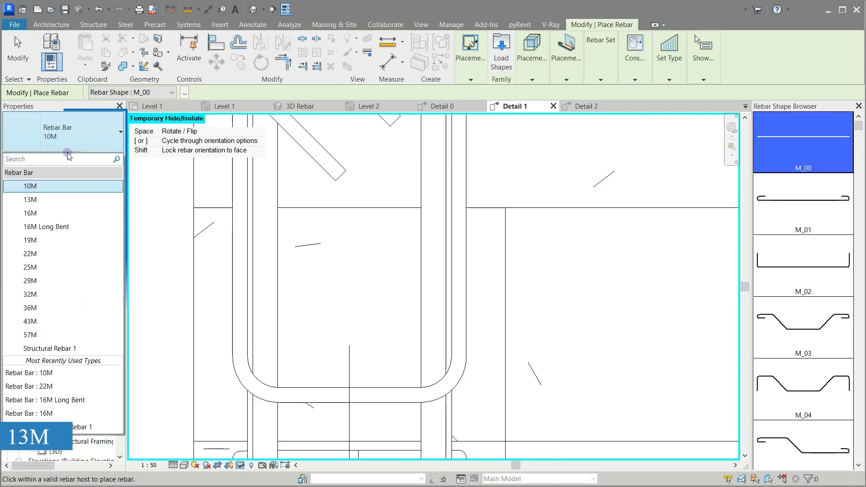
click(45, 199)
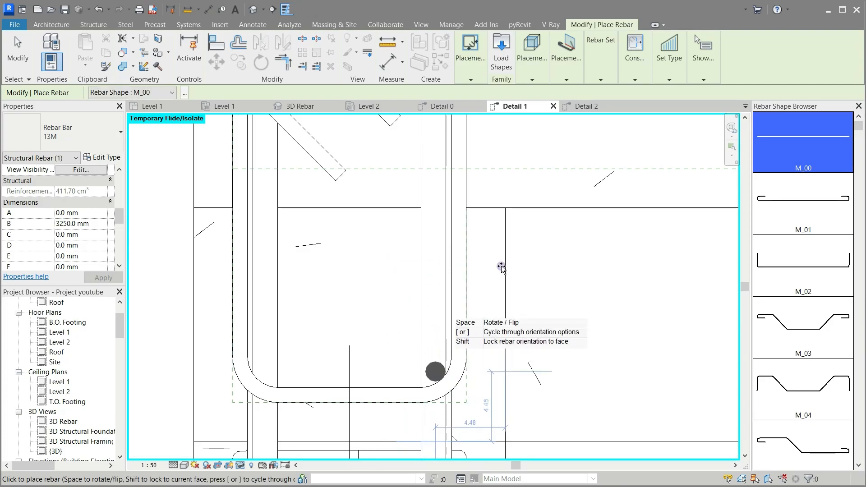
Place a Fixed Number set of 2 bars in the lower corners of the beam stirrup
click(566, 79)
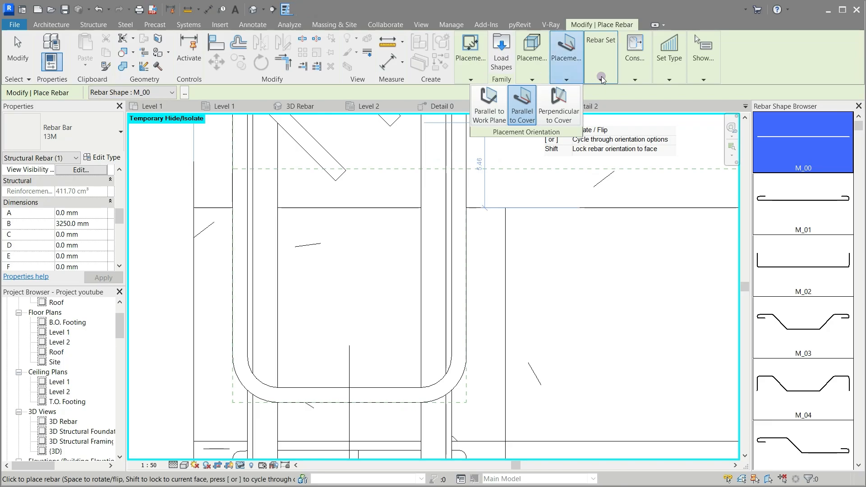
click(602, 79)
click(607, 93)
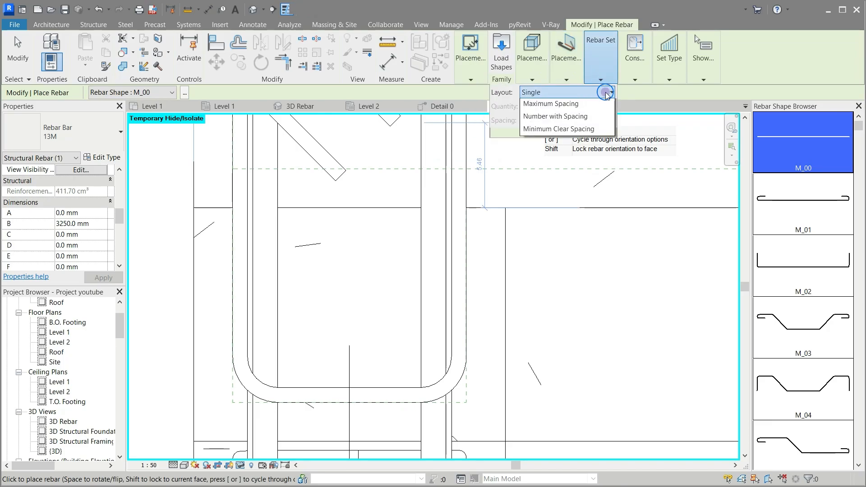
click(564, 118)
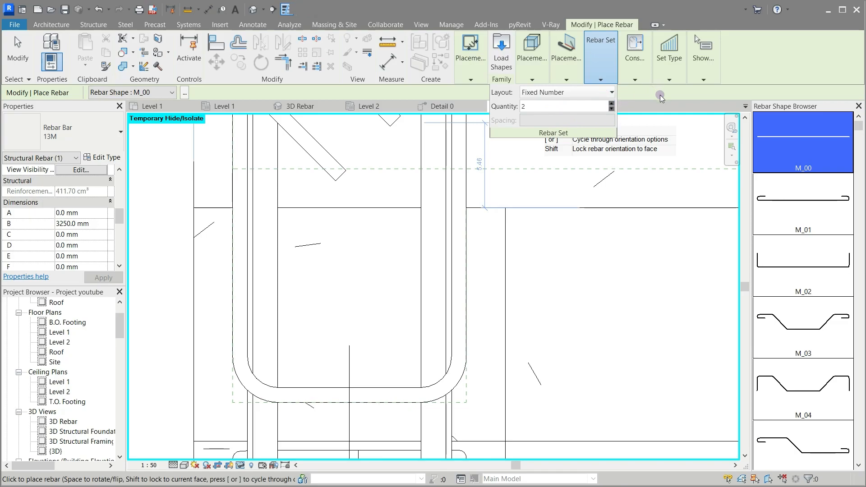
key(space)
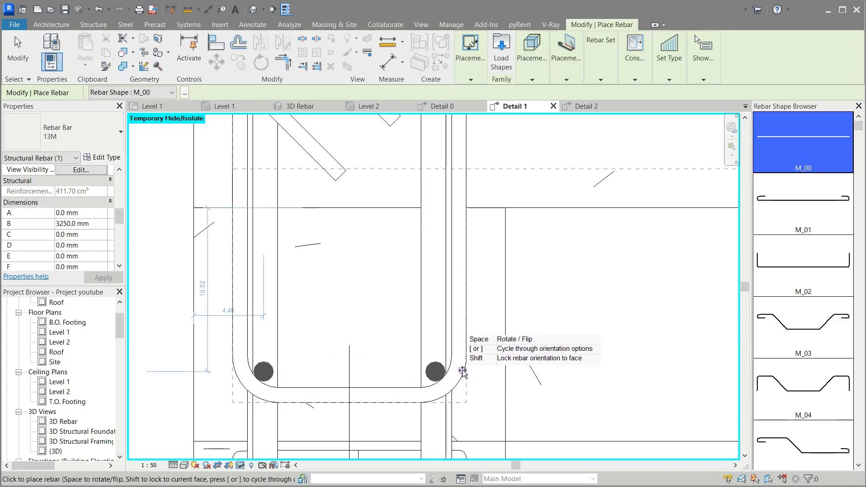
click(463, 370)
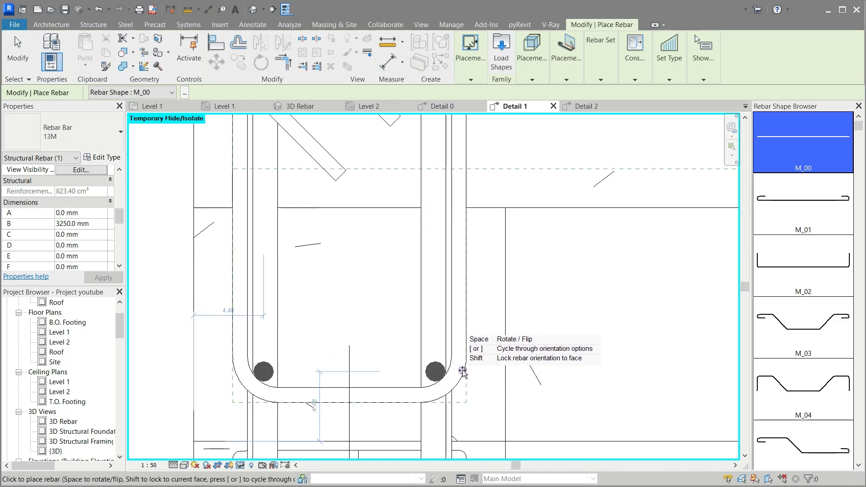
key(Escape)
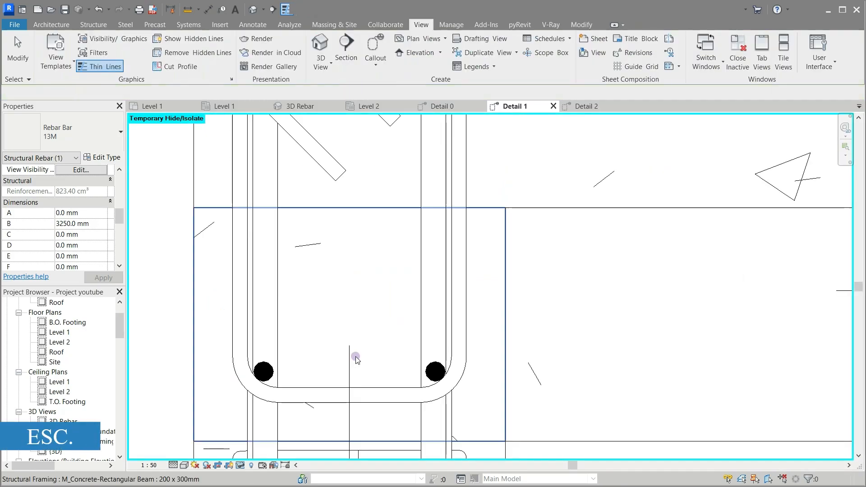
Make the beam's two lower 13M bars unobscured in the Level 2 structural plan through their view visibility states
click(431, 372)
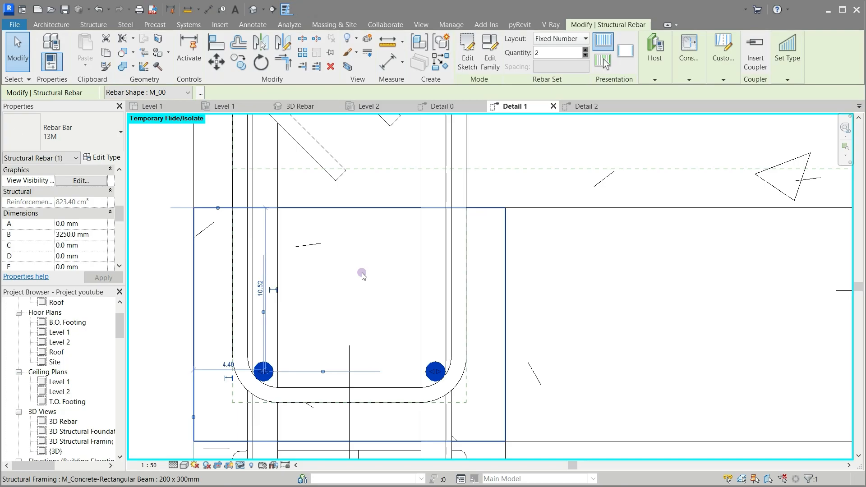
click(440, 107)
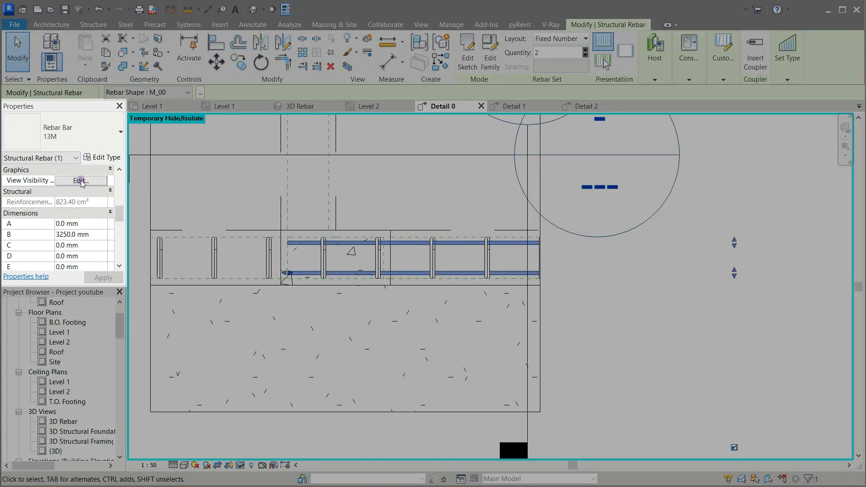
click(81, 181)
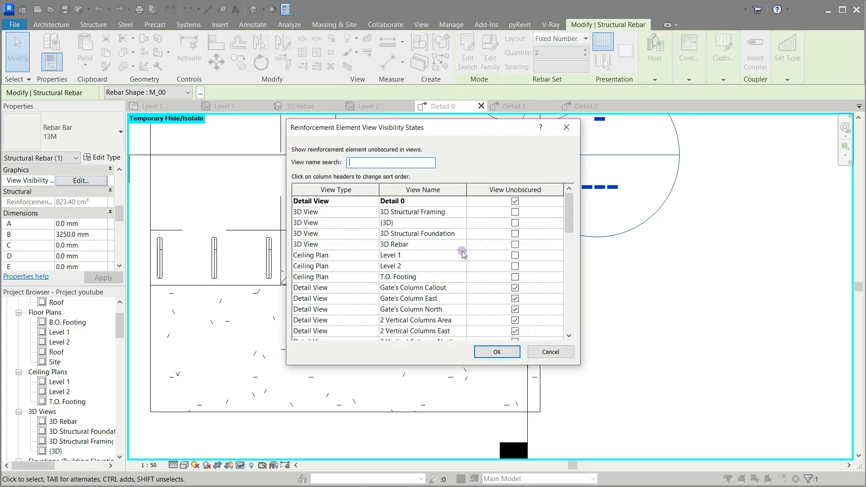
scroll(397, 277, down, 6)
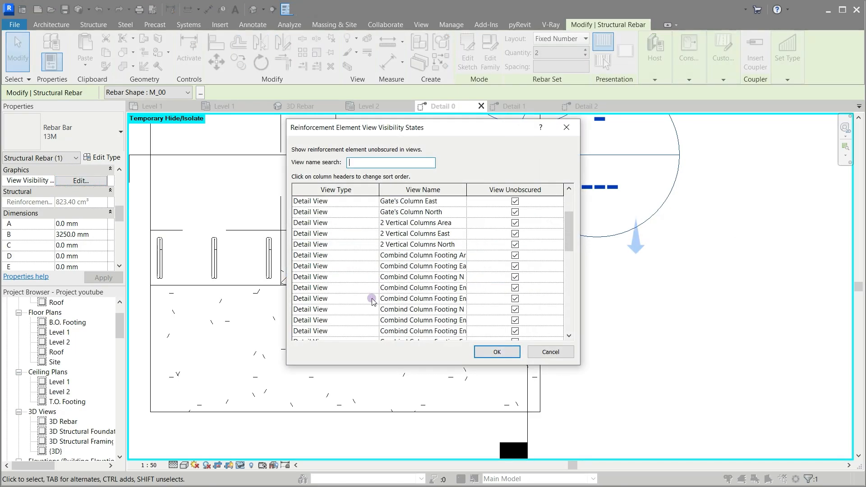
scroll(348, 316, down, 3)
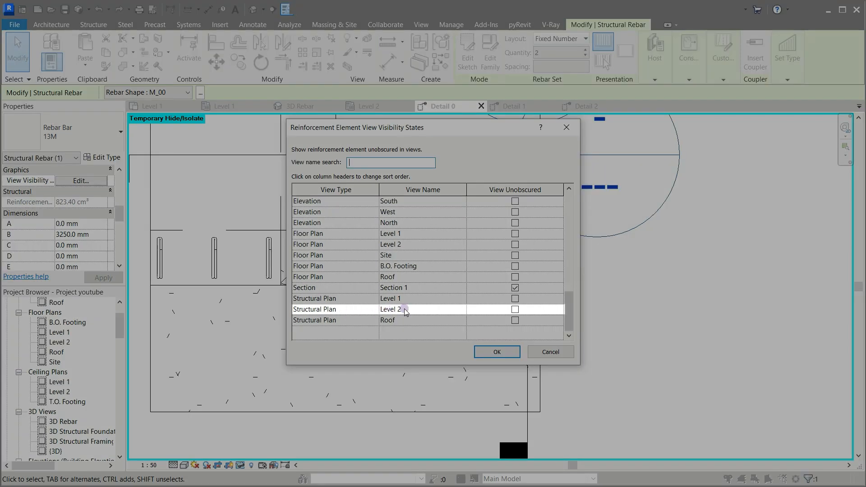
click(515, 312)
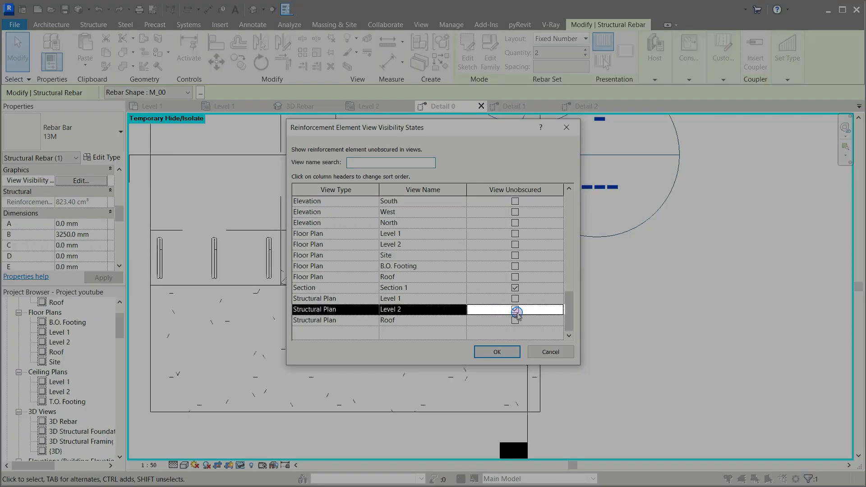
click(504, 354)
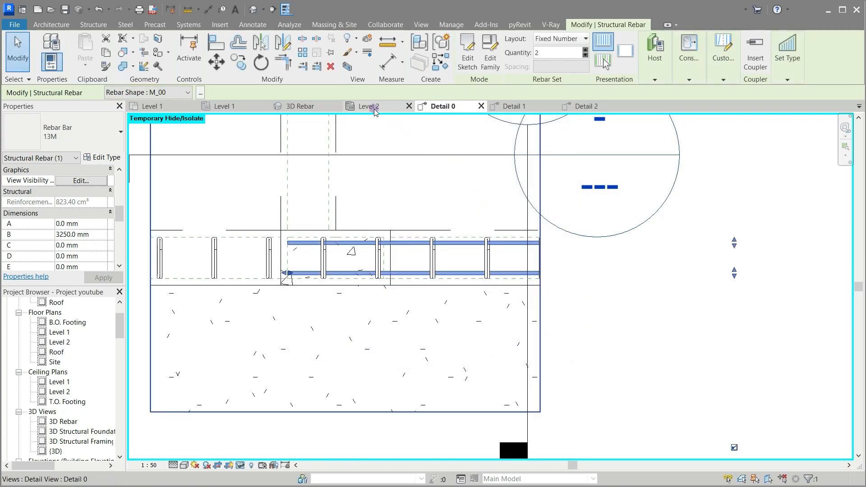
Extend the 13M bars in the Level 2 structural plan through the right end column to its outer cover line
click(375, 108)
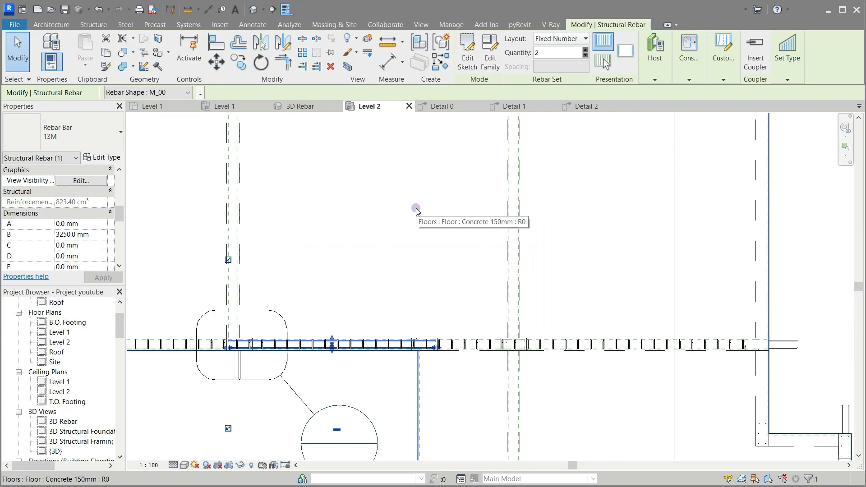
scroll(738, 396, up, 1)
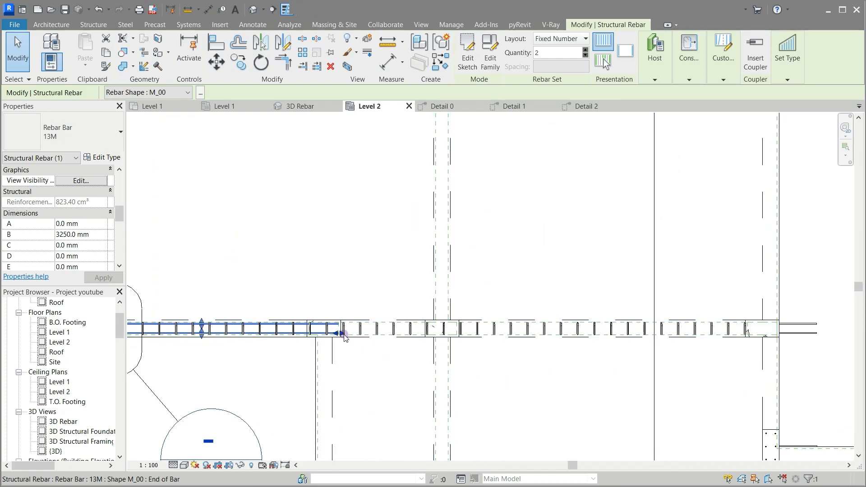
drag(344, 335, 747, 336)
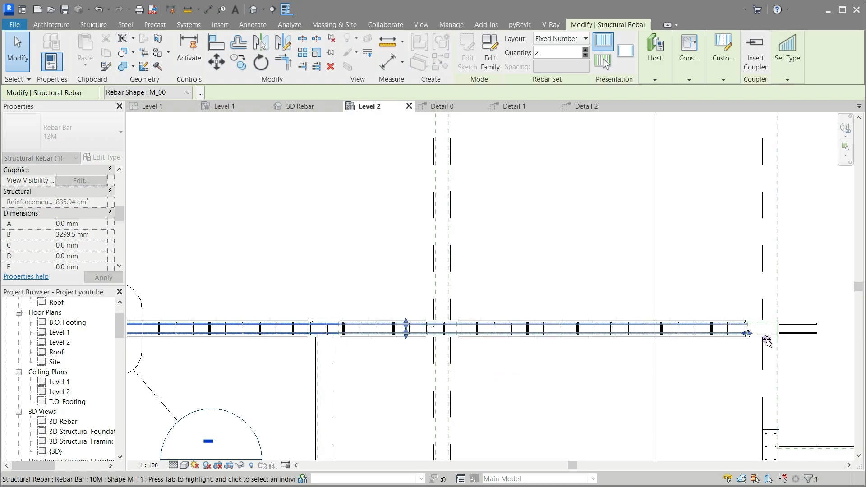
scroll(763, 334, up, 5)
scroll(749, 350, up, 5)
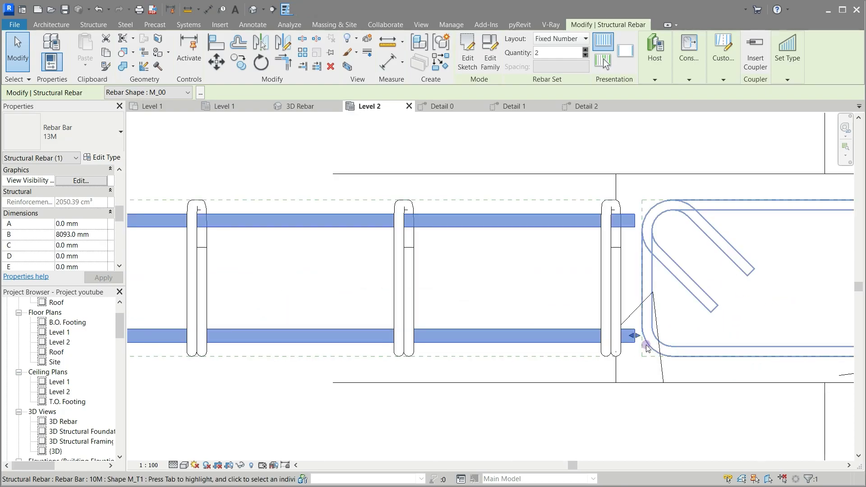
scroll(341, 353, down, 3)
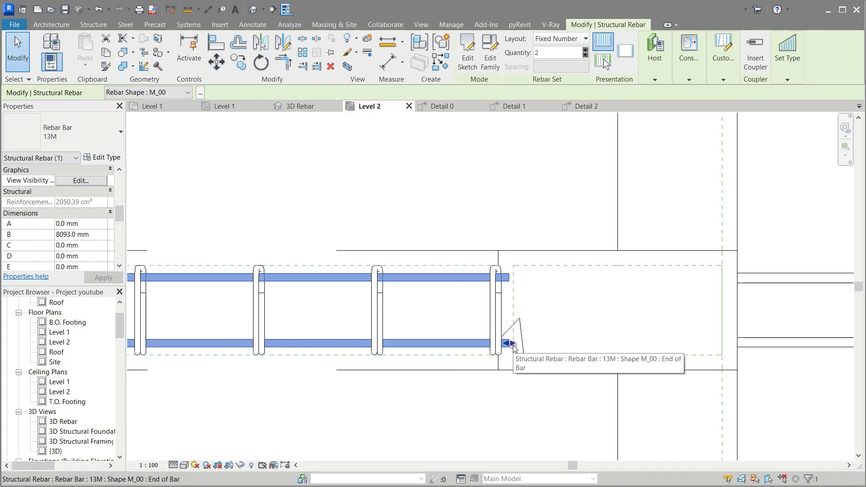
drag(513, 345, 722, 344)
Extend the start of the beam's 13M bars in the Level 2 plan leftward to the outer cover line of the left end column
scroll(663, 315, down, 3)
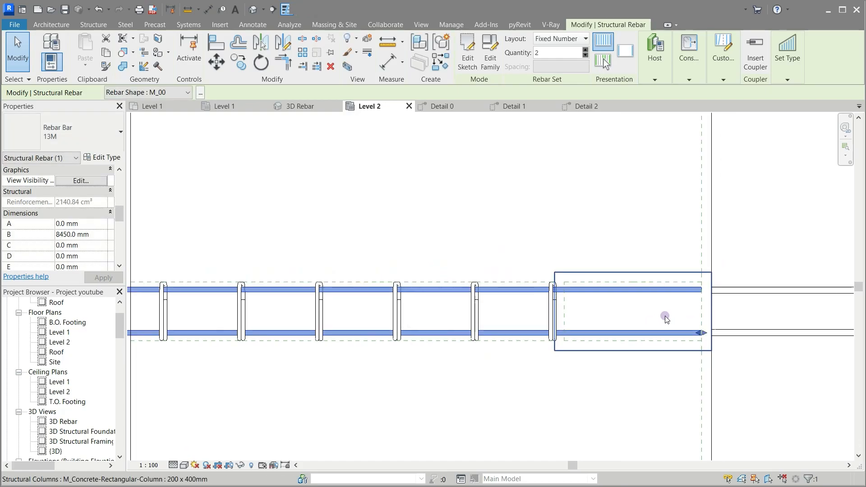
scroll(669, 325, down, 4)
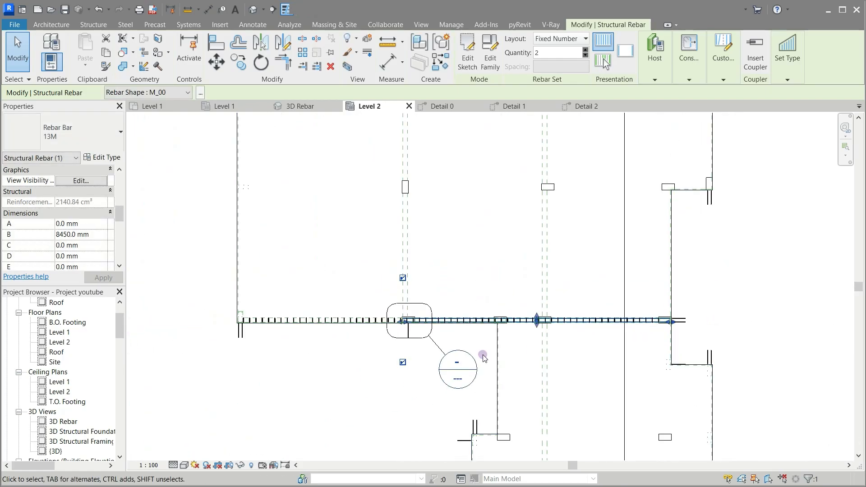
scroll(375, 337, up, 6)
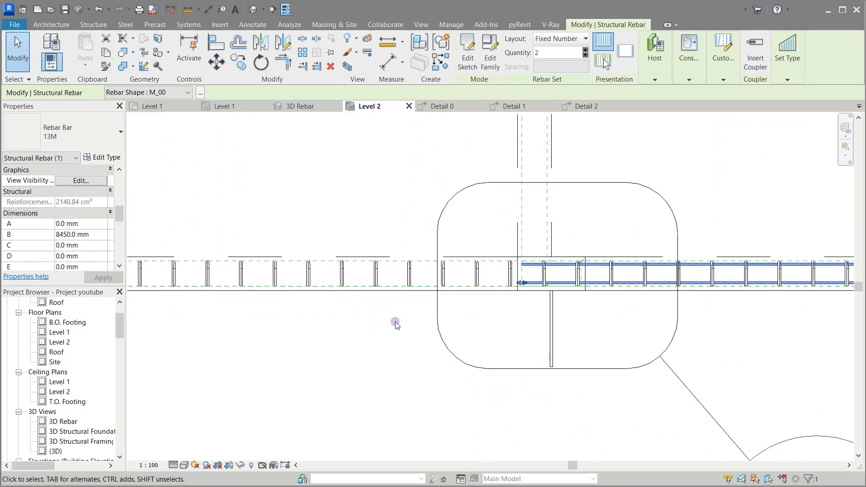
drag(520, 283, 205, 278)
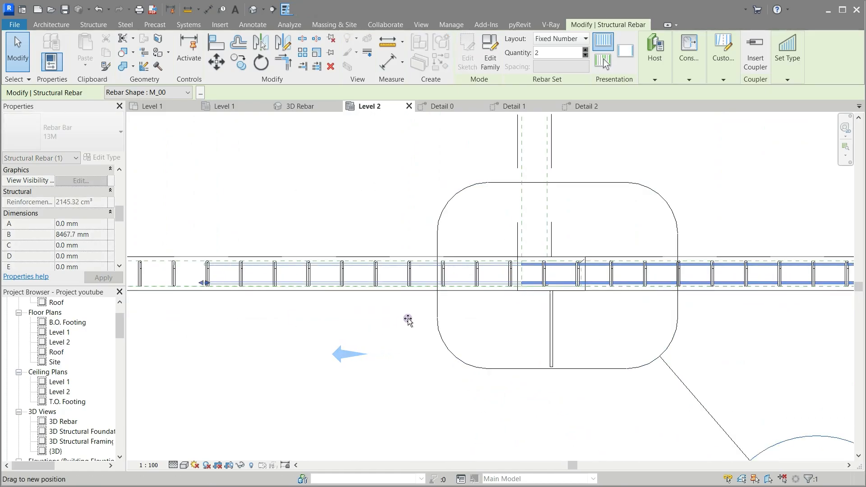
scroll(640, 308, down, 6)
scroll(251, 303, up, 5)
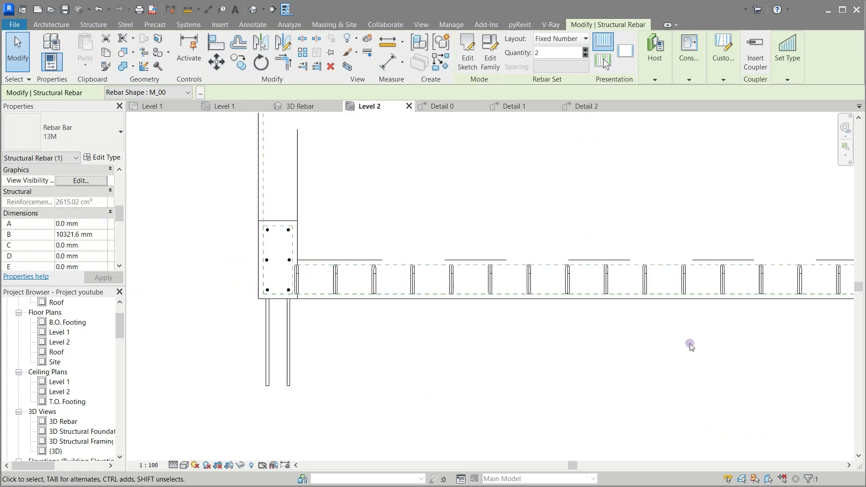
scroll(456, 348, down, 4)
scroll(479, 352, up, 1)
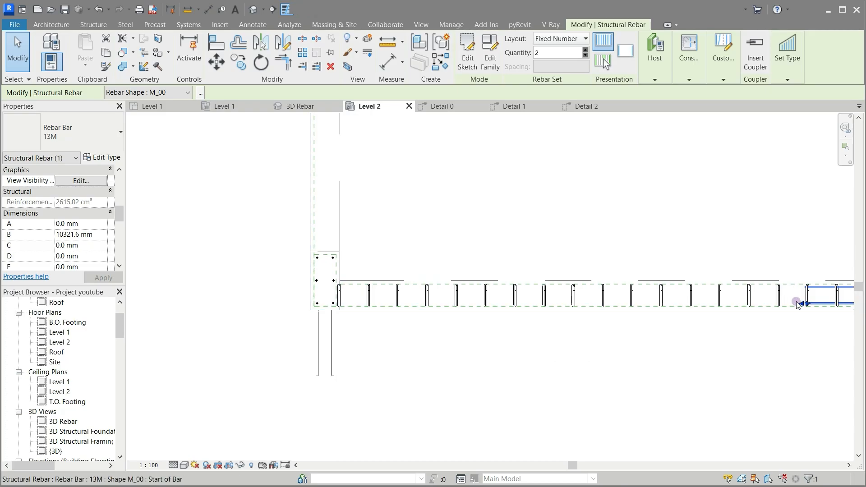
drag(803, 305, 314, 302)
scroll(318, 297, up, 4)
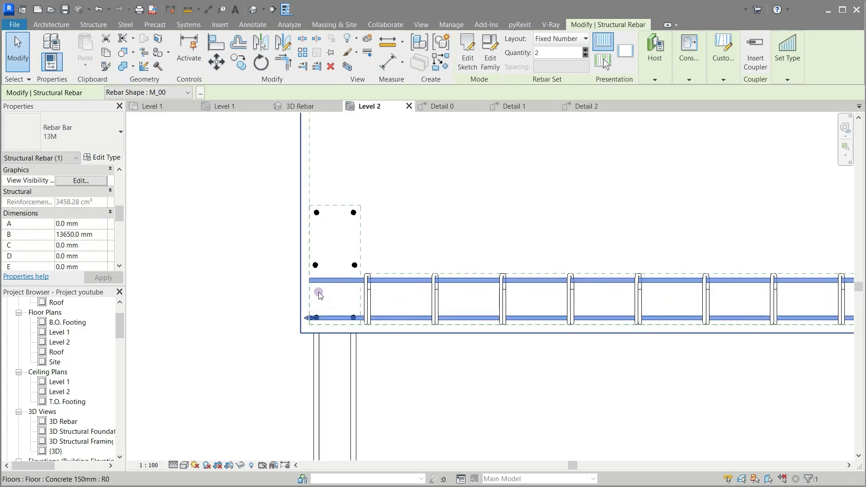
scroll(322, 292, up, 3)
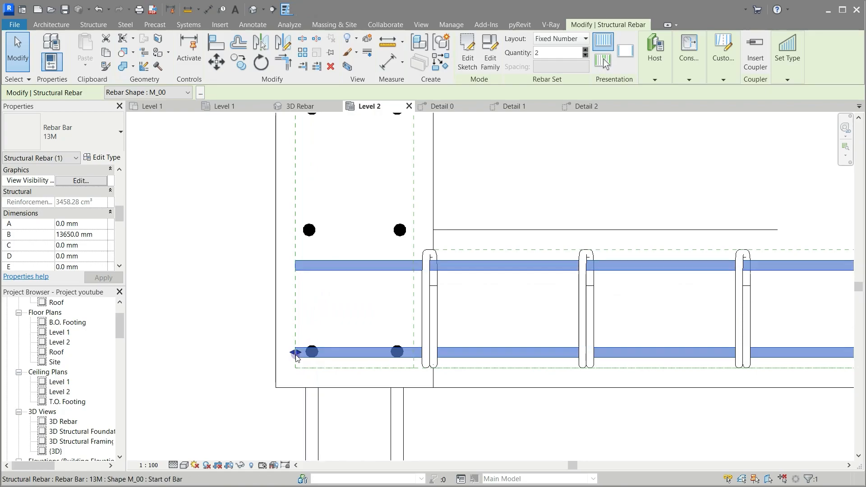
drag(293, 361, 295, 354)
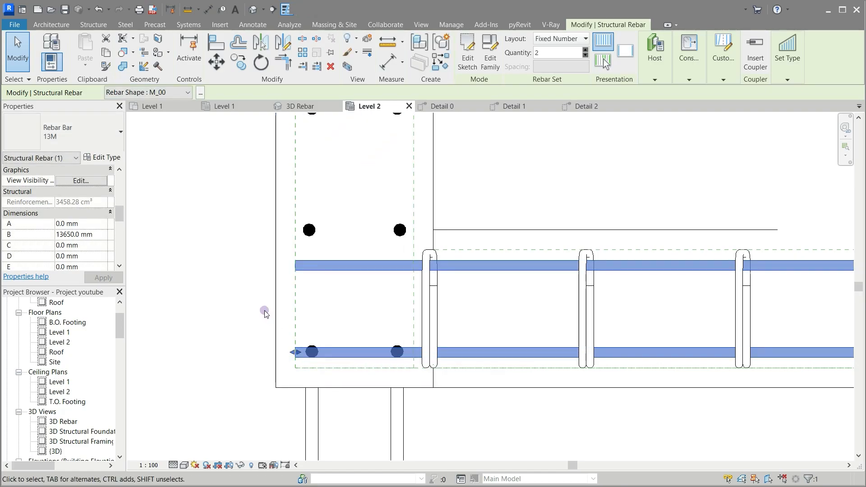
Open the Detail 0 view and reset its temporary hide/isolate state
scroll(264, 314, down, 3)
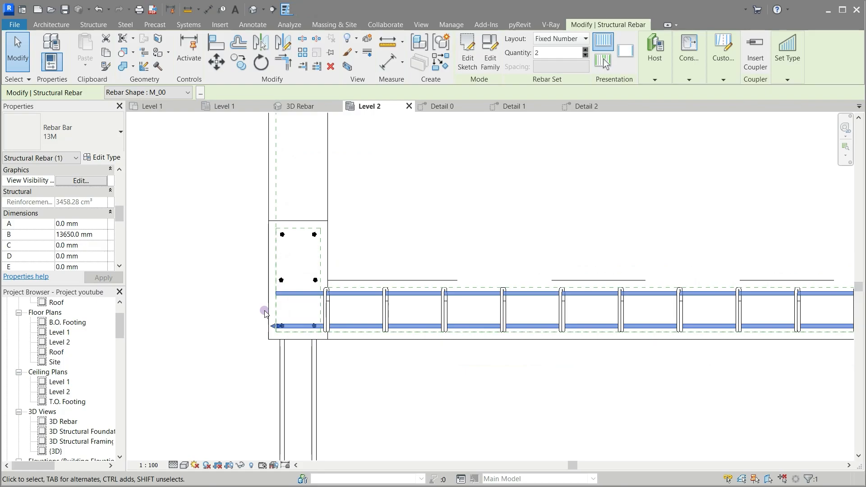
scroll(264, 314, down, 5)
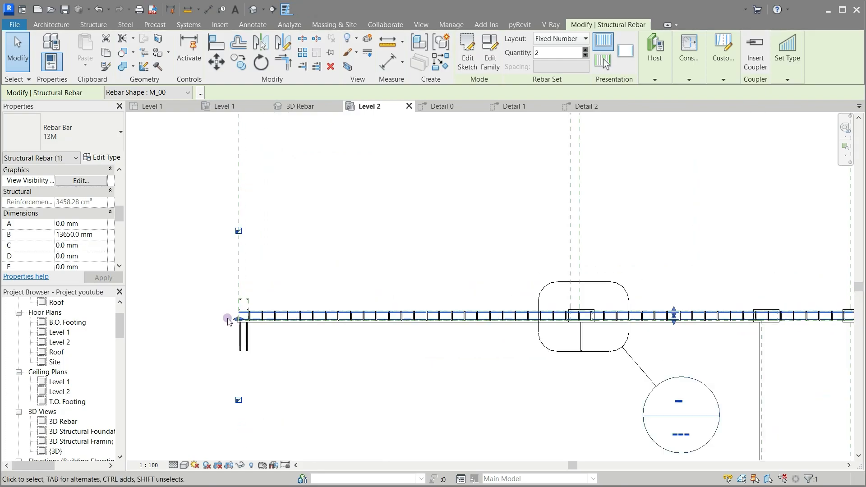
scroll(621, 331, up, 4)
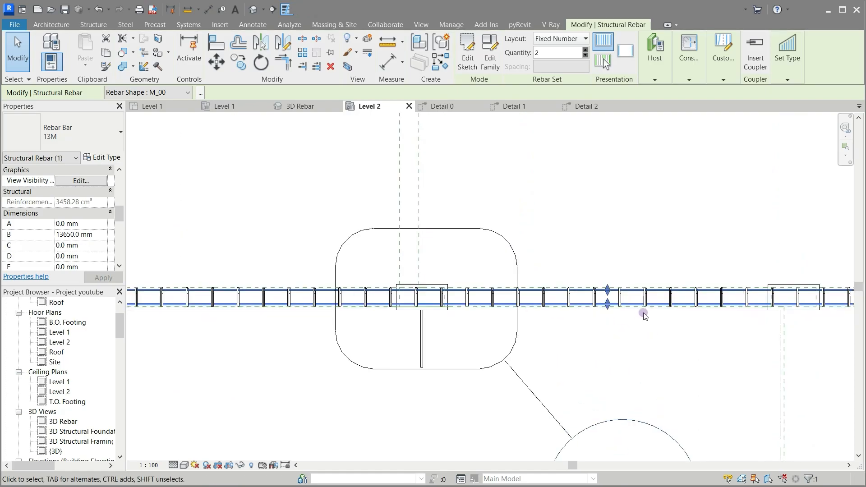
scroll(640, 315, up, 2)
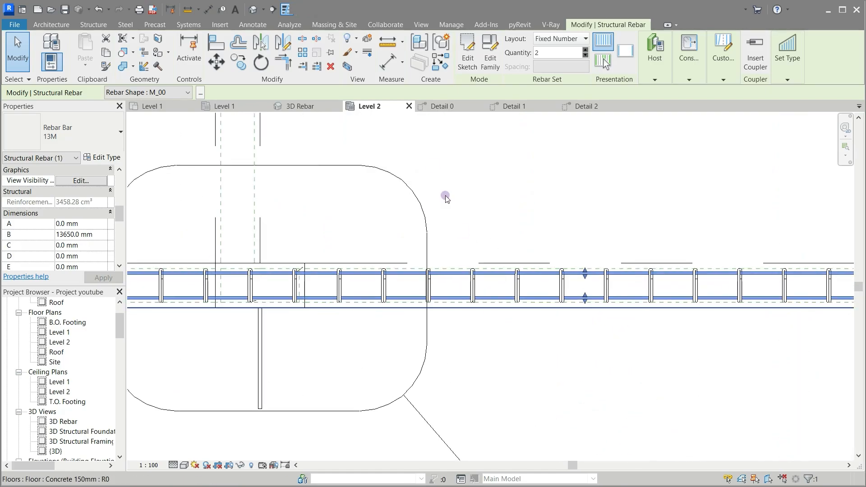
click(438, 106)
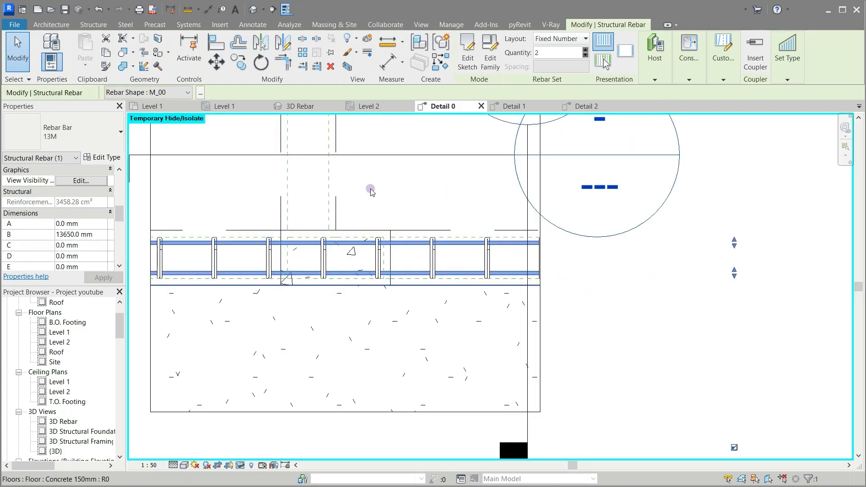
click(371, 188)
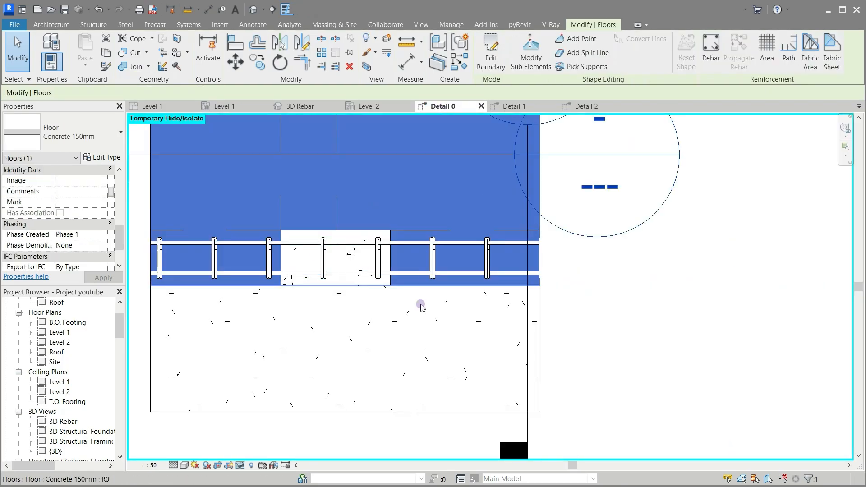
key(Escape)
scroll(341, 289, up, 4)
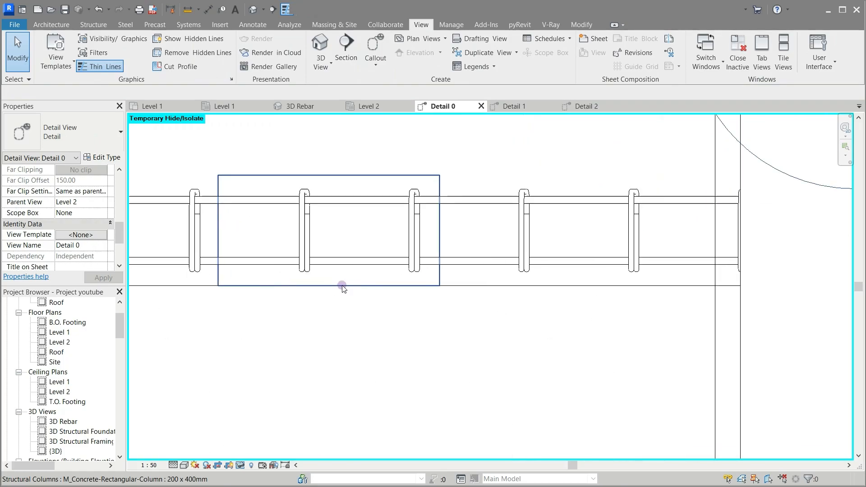
click(241, 467)
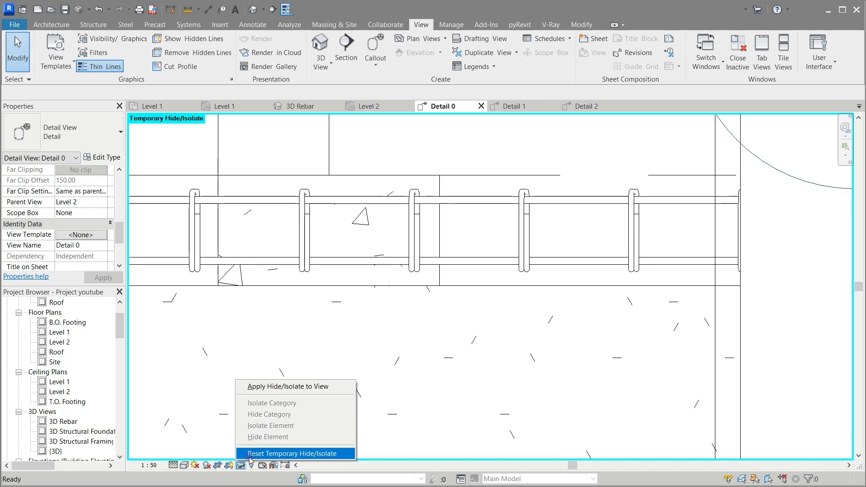
click(291, 453)
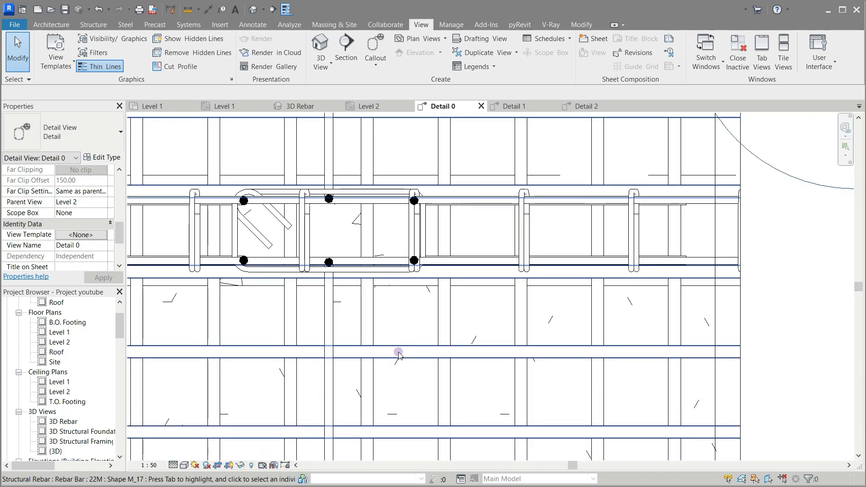
Temporarily hide the horizontal and vertical sets of 22M M_17 bars in the Detail 0 view
click(399, 355)
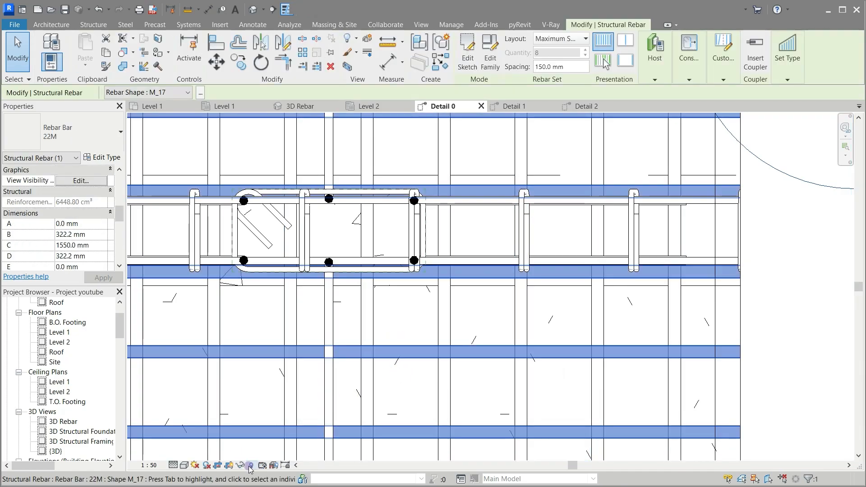
click(240, 465)
click(271, 437)
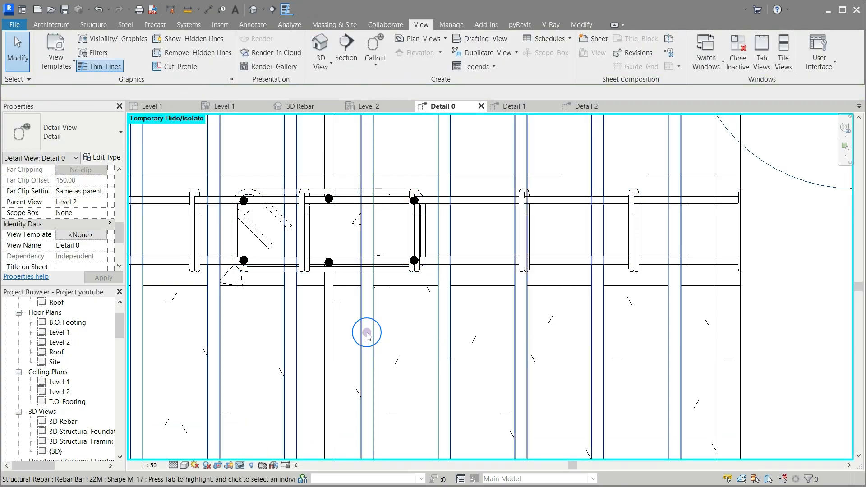
click(251, 435)
click(240, 465)
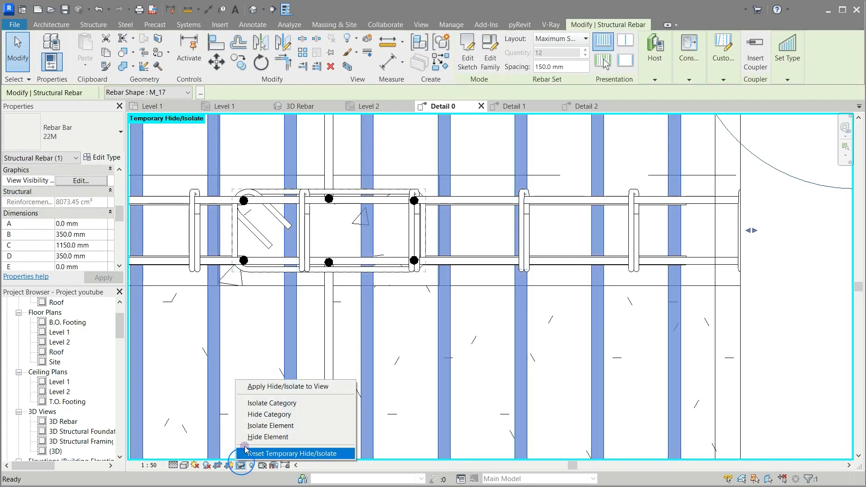
click(249, 437)
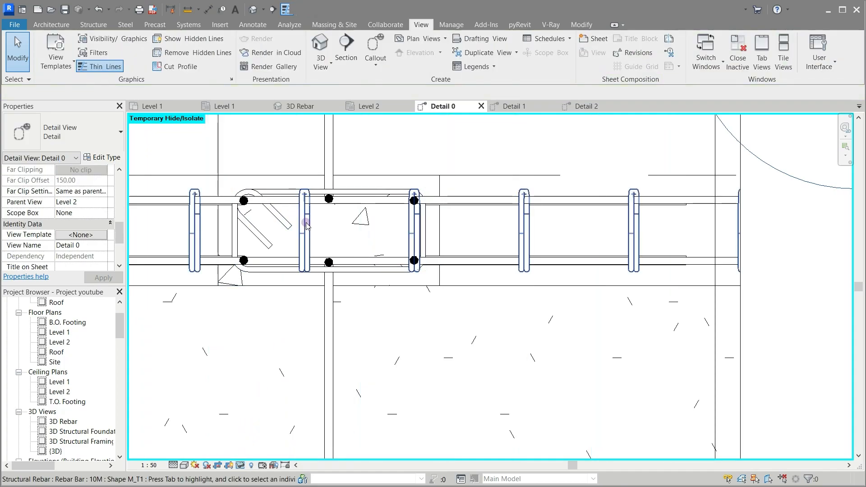
Start the rebar Cover tool and open the Rebar Cover Settings, placing the dialog clear of the column-beam connection
scroll(306, 224, up, 2)
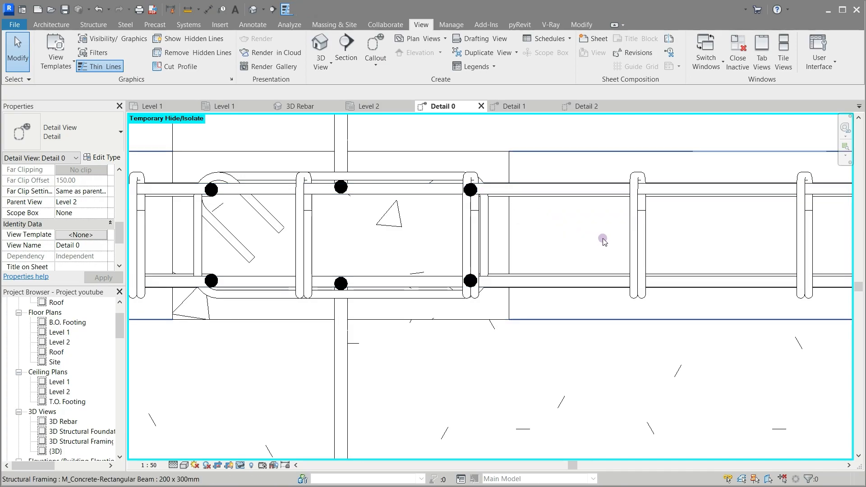
click(591, 150)
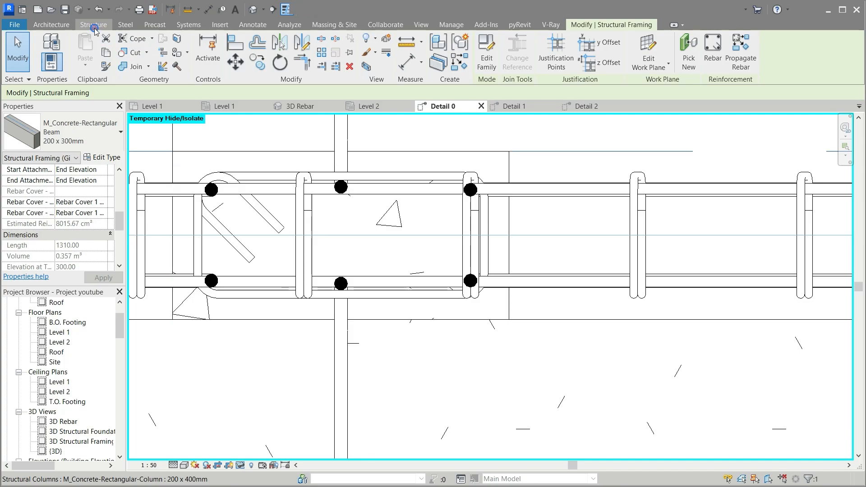
click(94, 27)
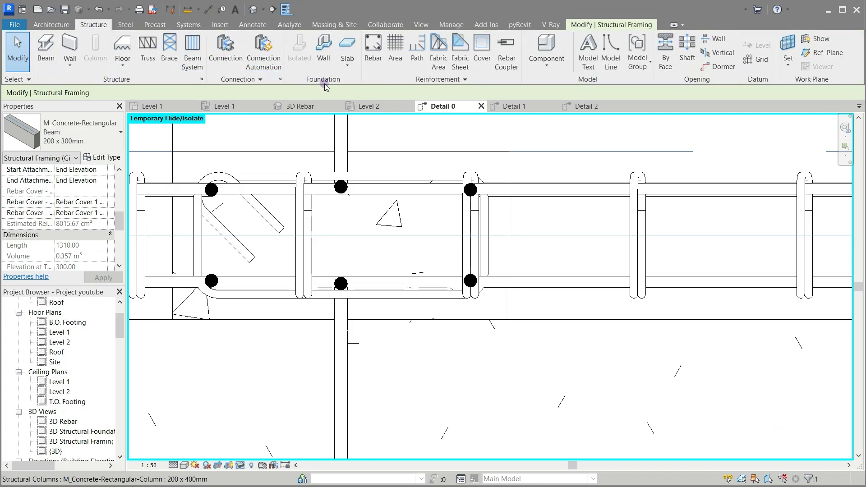
click(480, 56)
click(195, 96)
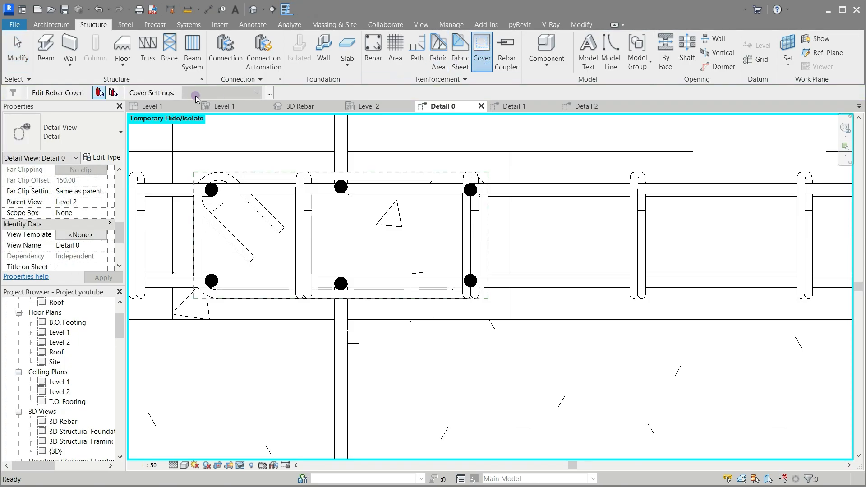
click(115, 94)
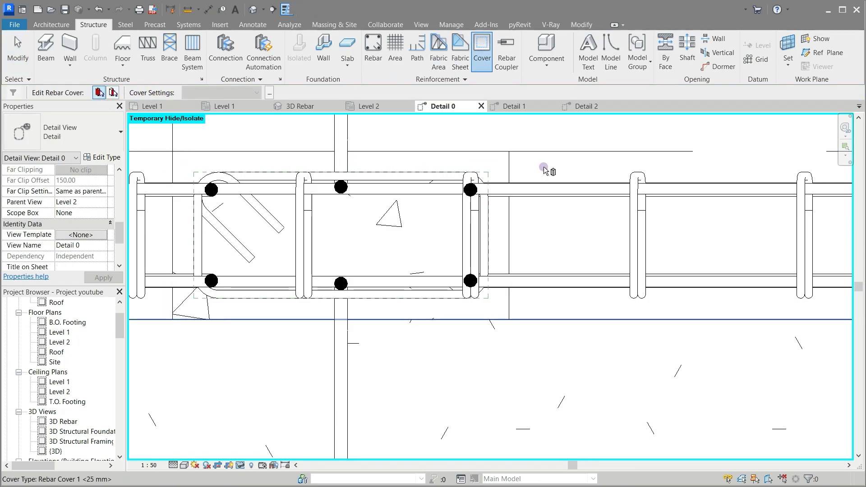
click(241, 93)
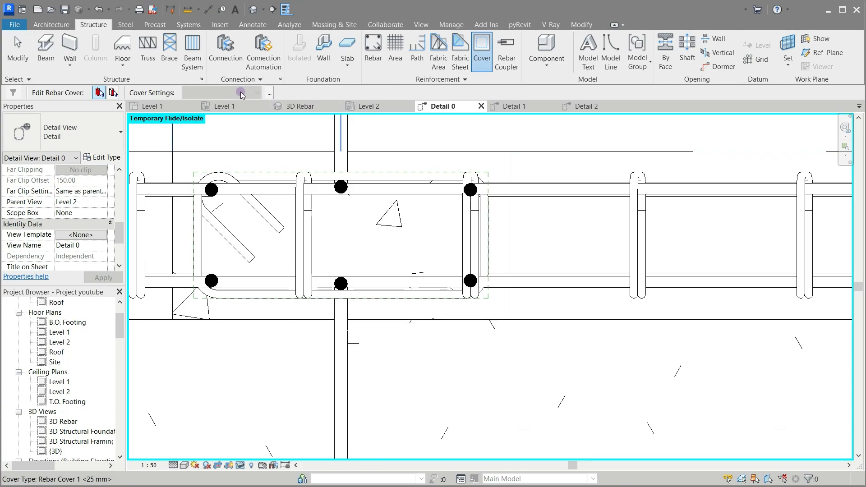
click(269, 94)
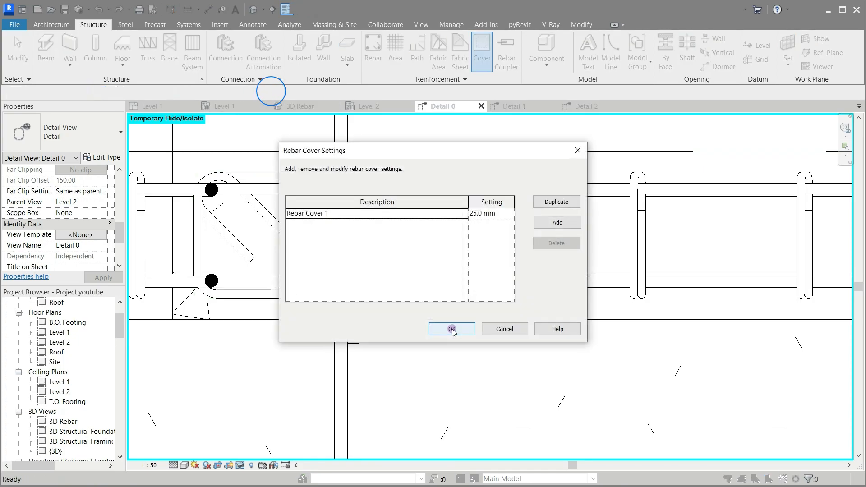
drag(439, 154, 207, 226)
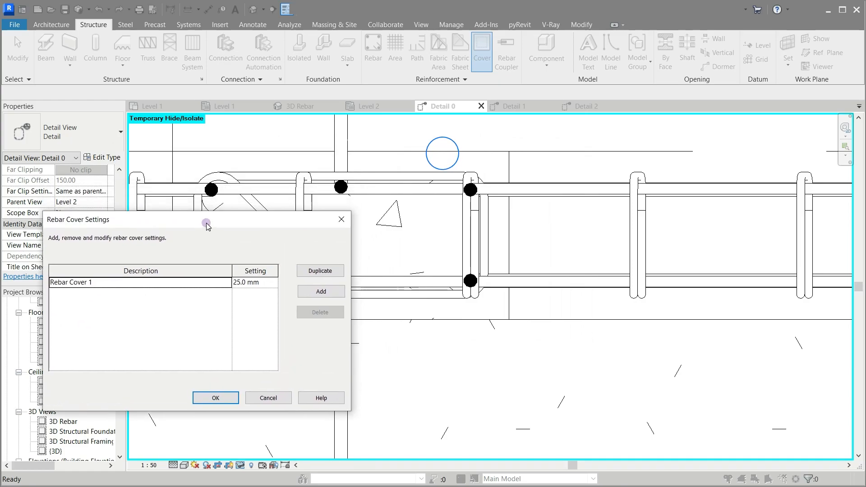
drag(207, 223, 221, 203)
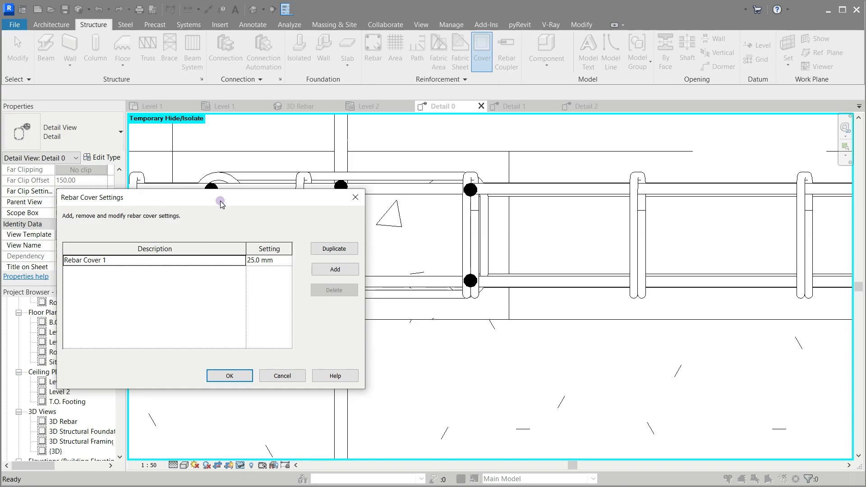
Add a new rebar cover type and set its cover distance to 30 mm
click(334, 269)
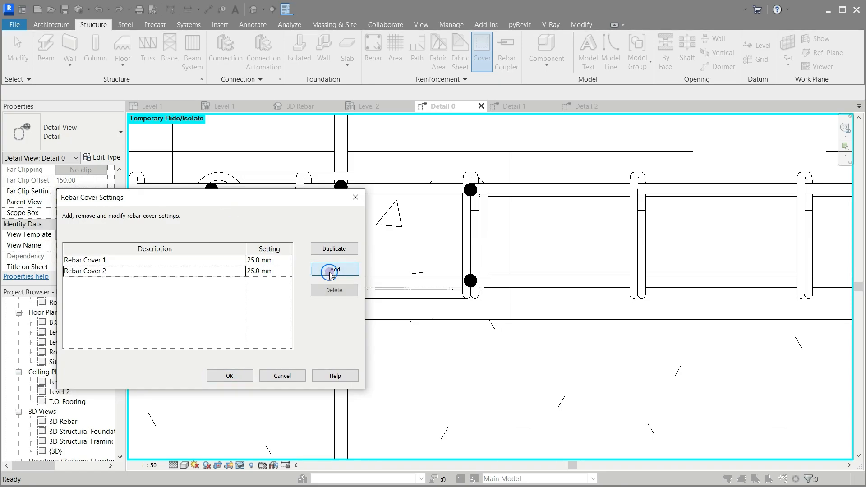
click(252, 272)
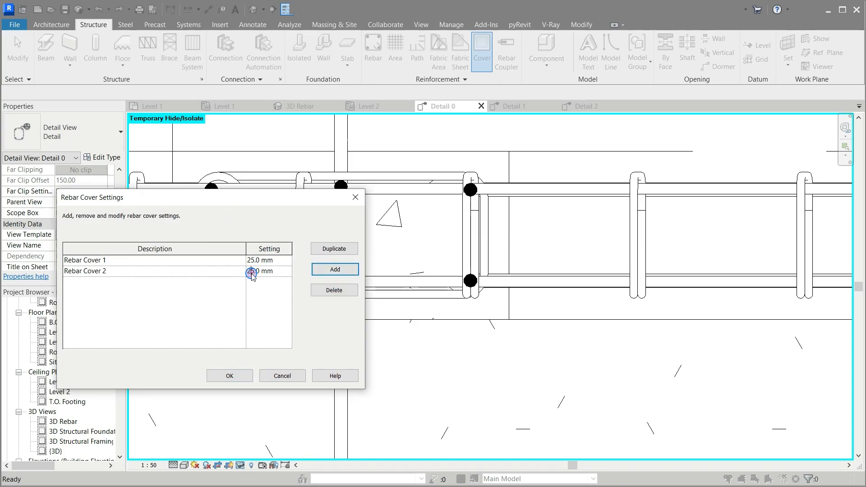
drag(253, 272, 249, 272)
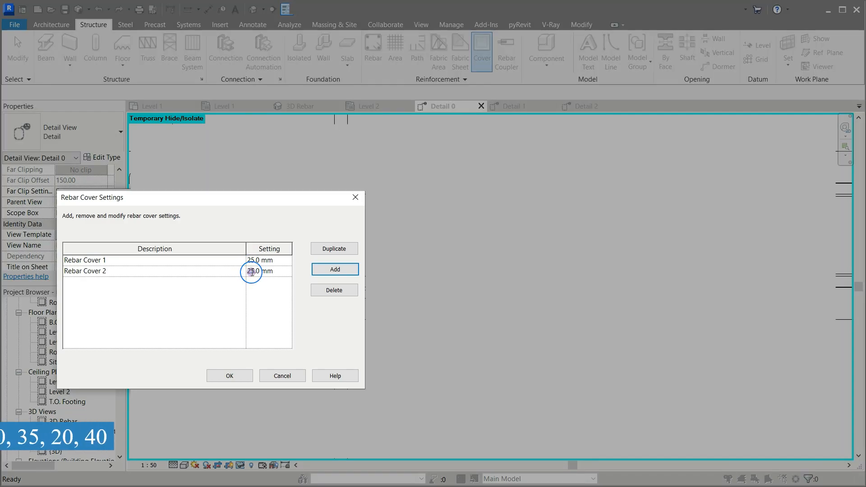
click(253, 272)
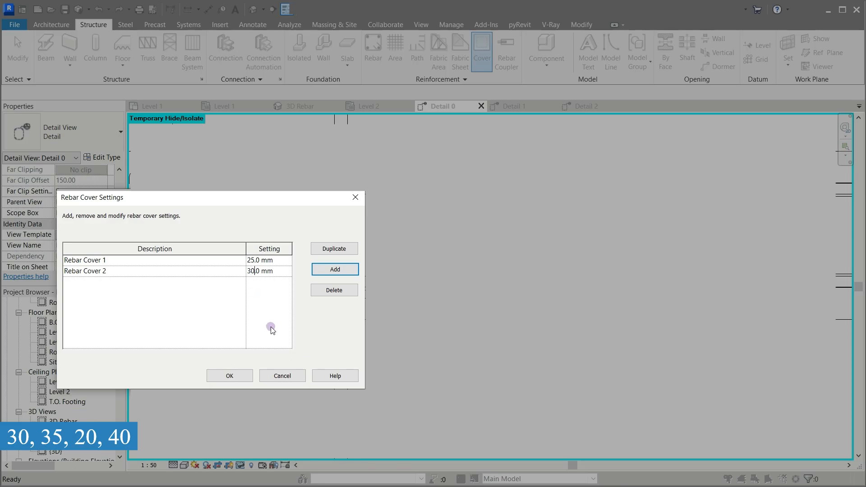
Add two more rebar cover types and set their cover distances to 35 mm and 20 mm
click(298, 275)
click(315, 269)
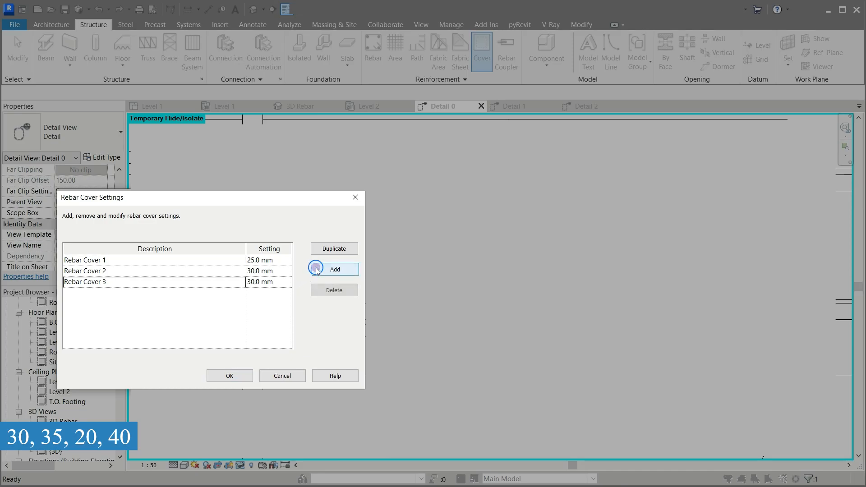
click(254, 282)
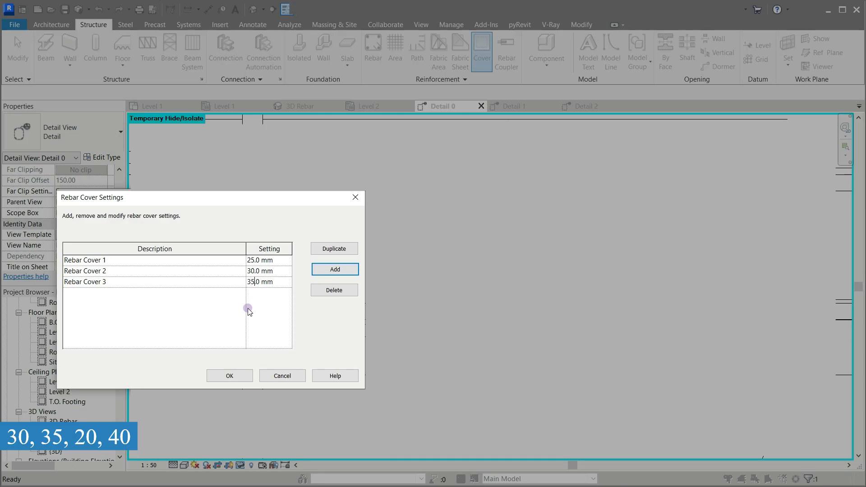
click(334, 269)
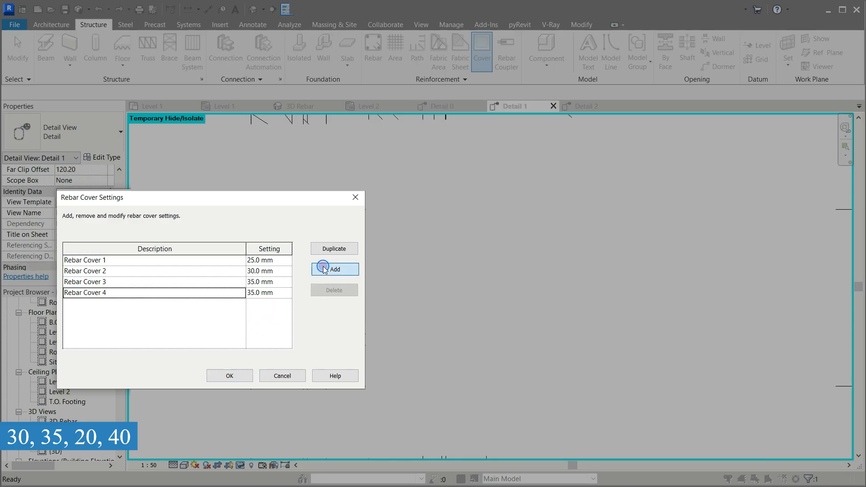
click(252, 294)
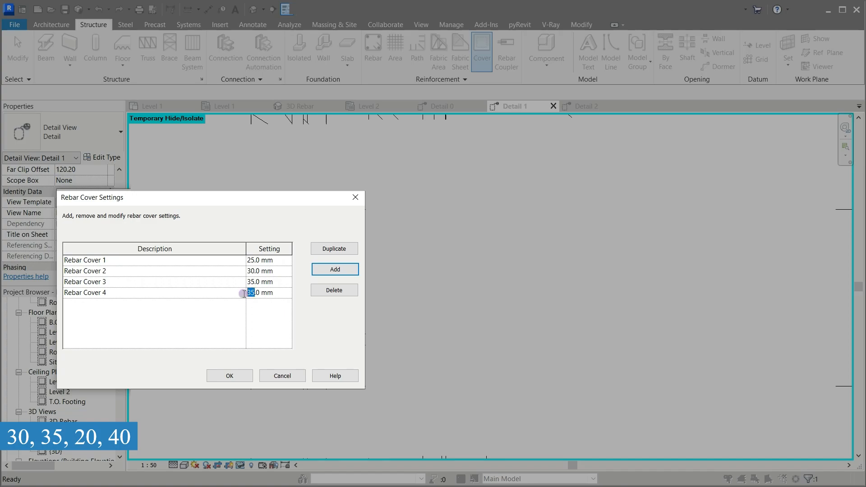
click(273, 329)
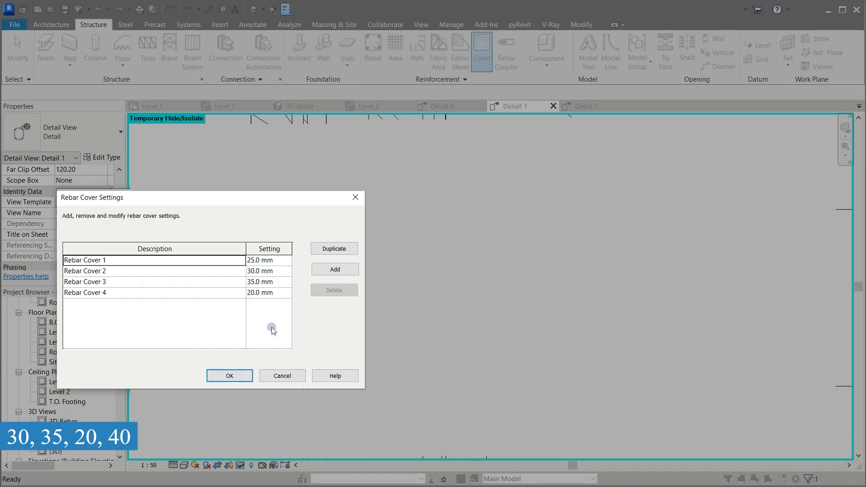
Add a fifth rebar cover type with a 40 mm cover distance and accept the Rebar Cover Settings
click(328, 270)
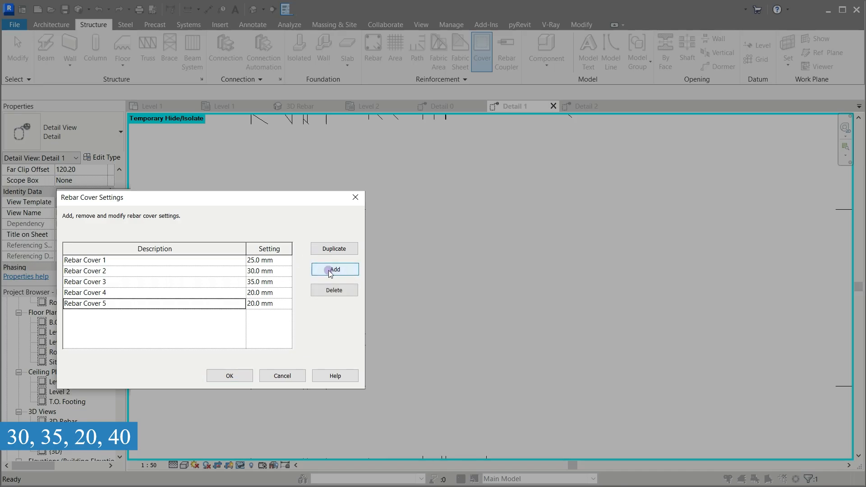
click(252, 304)
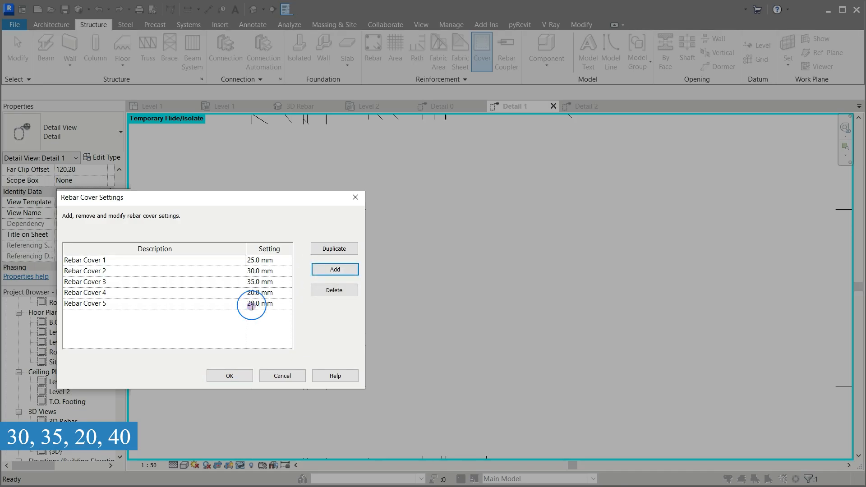
drag(251, 303, 244, 306)
click(229, 375)
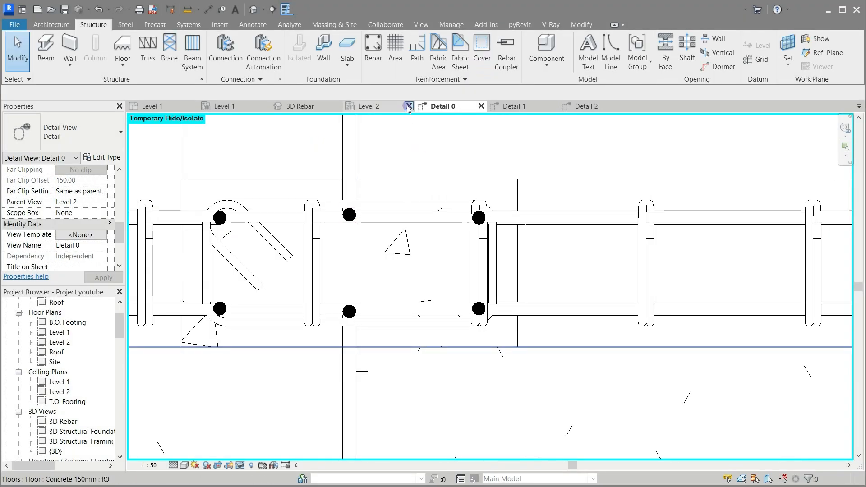
Assign Rebar Cover 5 <40 mm> to the whole horizontal beam in the Detail 0 view and finish the Cover tool
click(481, 50)
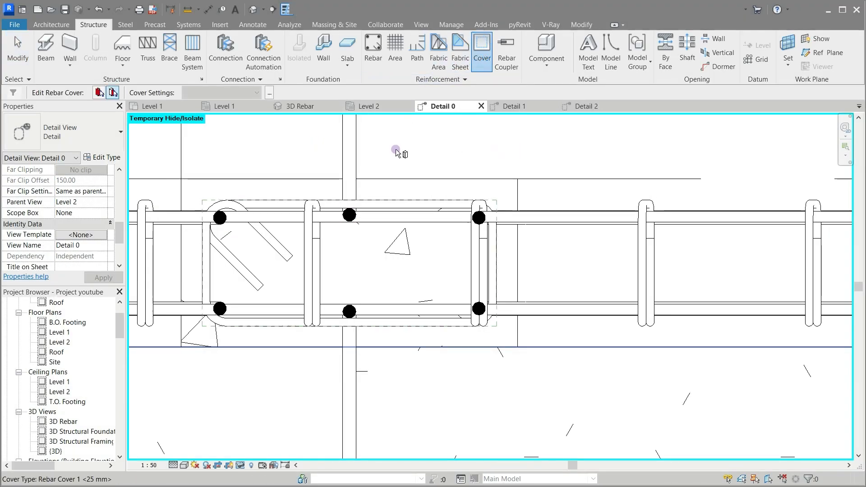
click(99, 93)
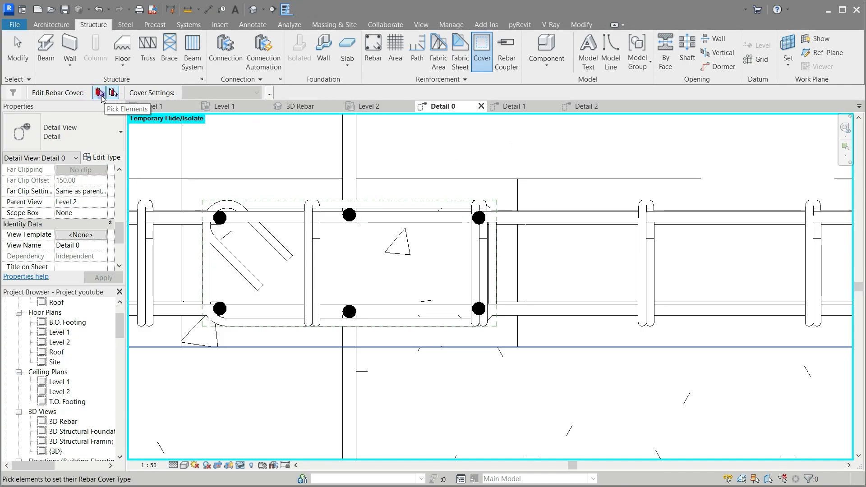
click(634, 179)
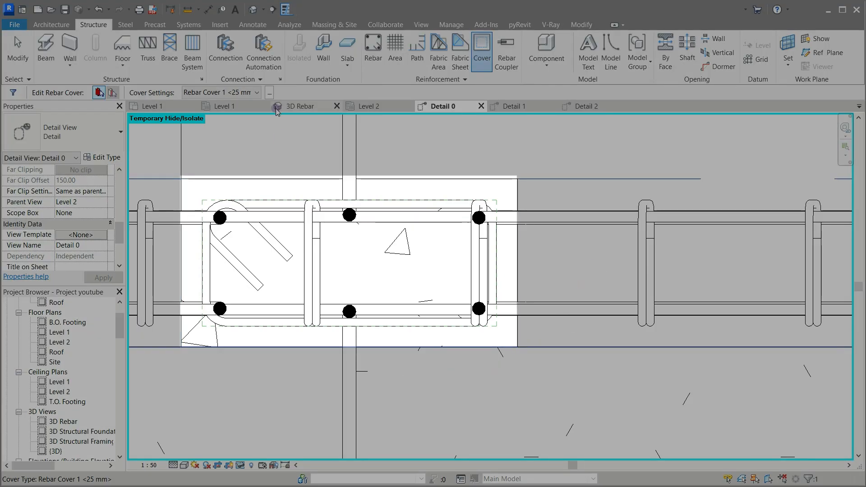
click(256, 92)
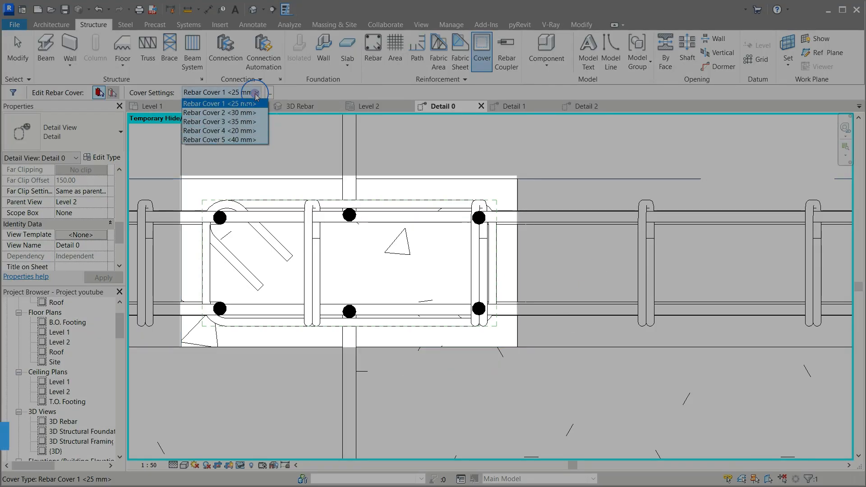
click(249, 141)
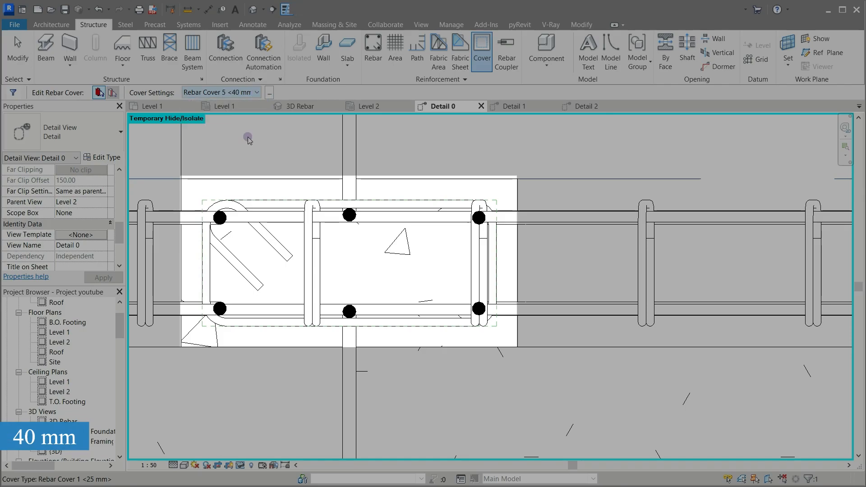
click(469, 145)
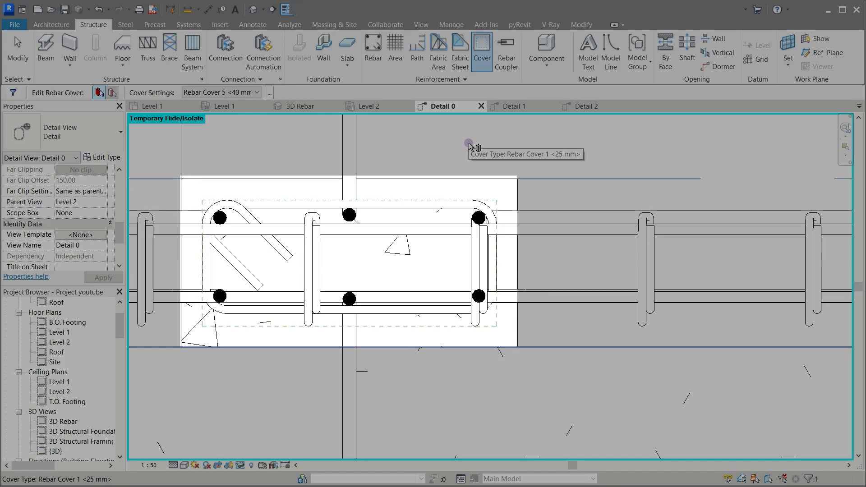
scroll(515, 380, up, 3)
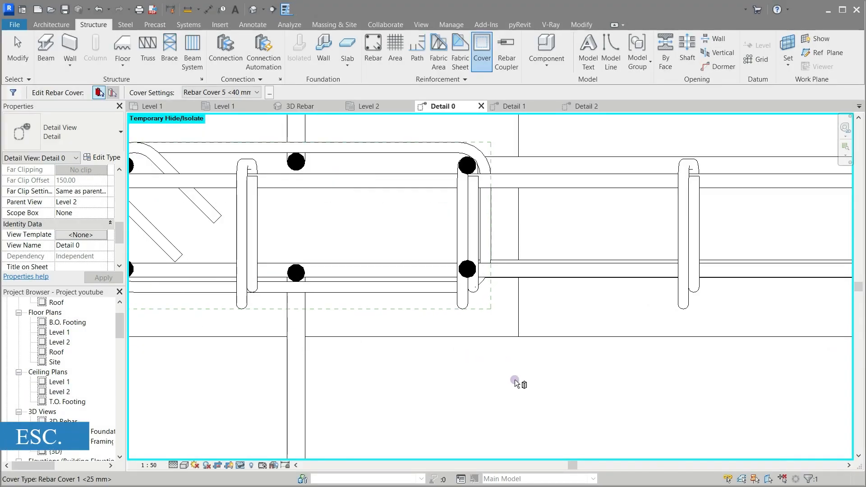
key(Escape)
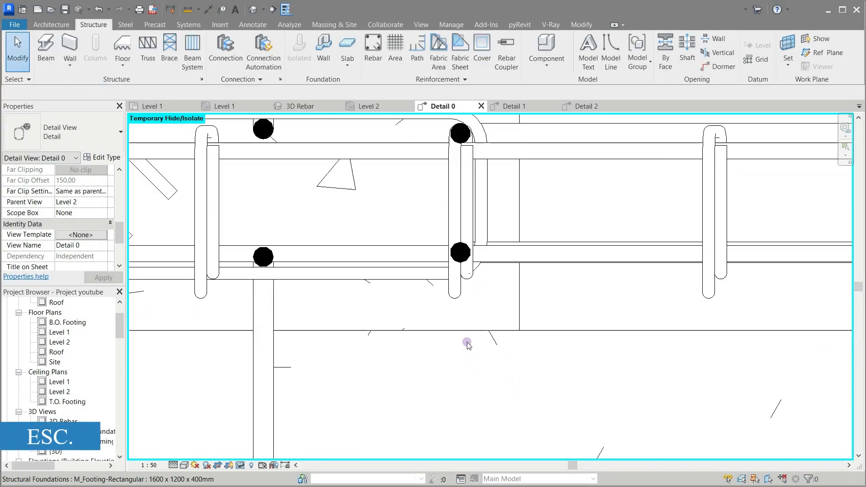
Stretch the lower leg of the column's 10M M_T1 tie down to the column's cover line, bringing dimensions C and E to 150 mm
scroll(464, 257, down, 3)
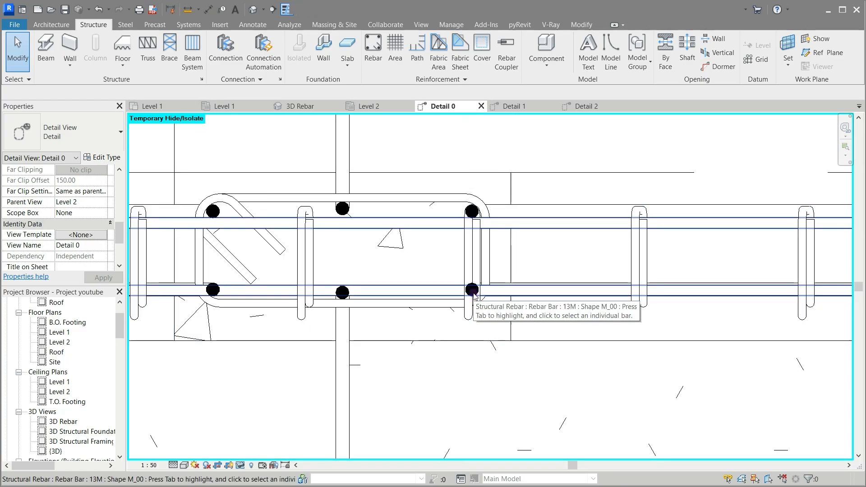
click(407, 311)
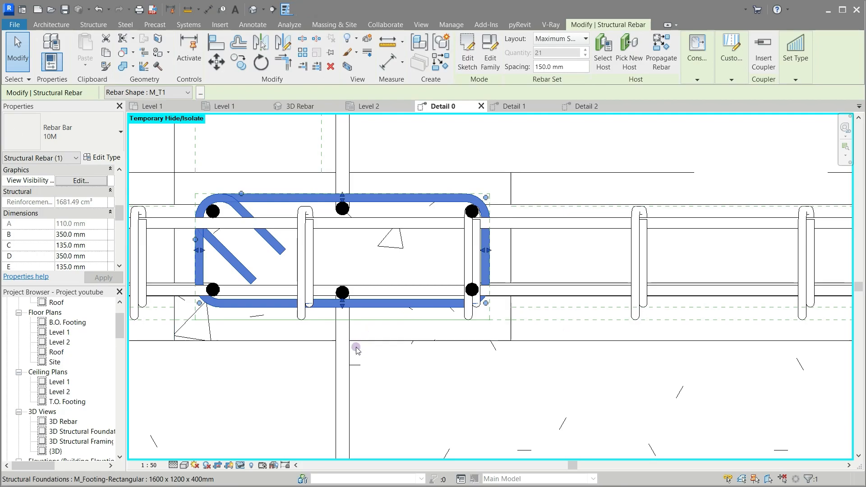
scroll(354, 349, up, 2)
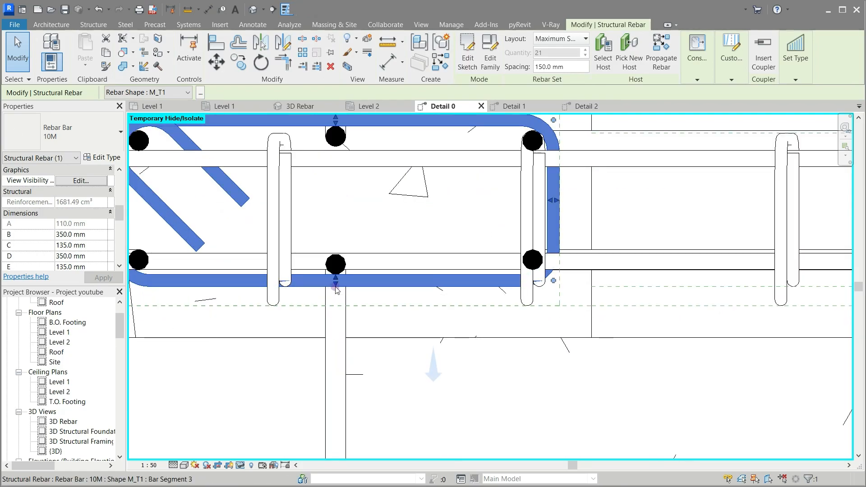
drag(335, 289, 382, 351)
scroll(423, 368, down, 2)
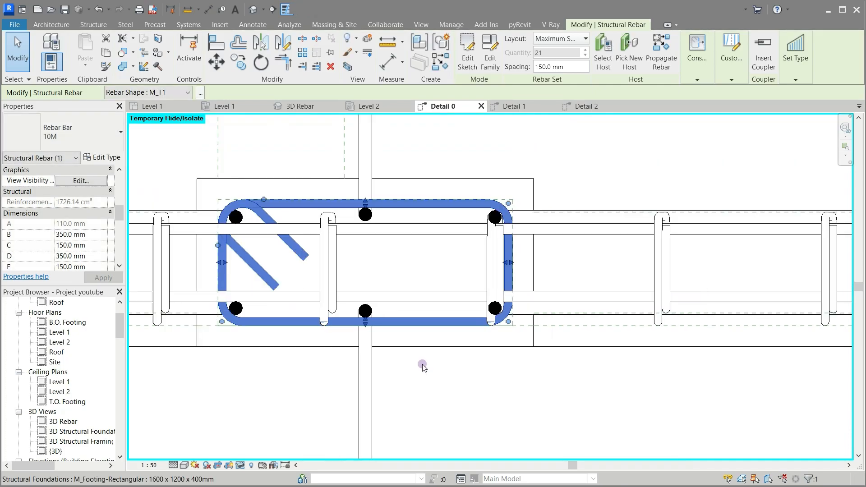
click(423, 381)
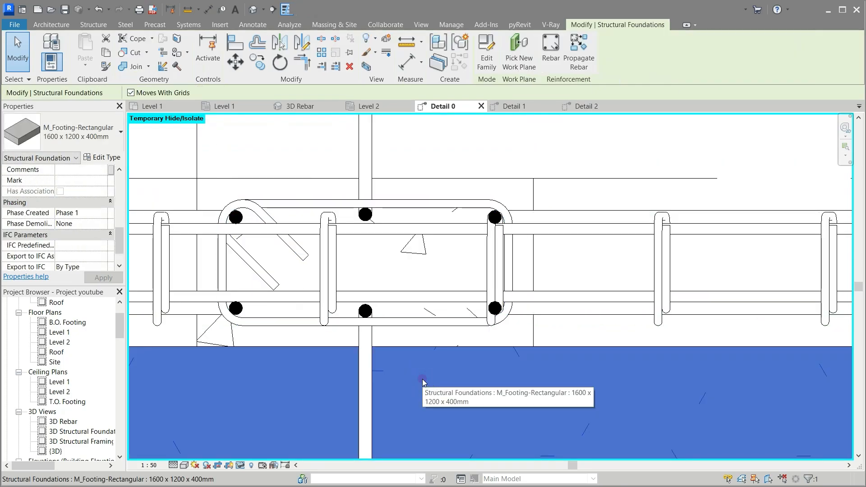
key(Escape)
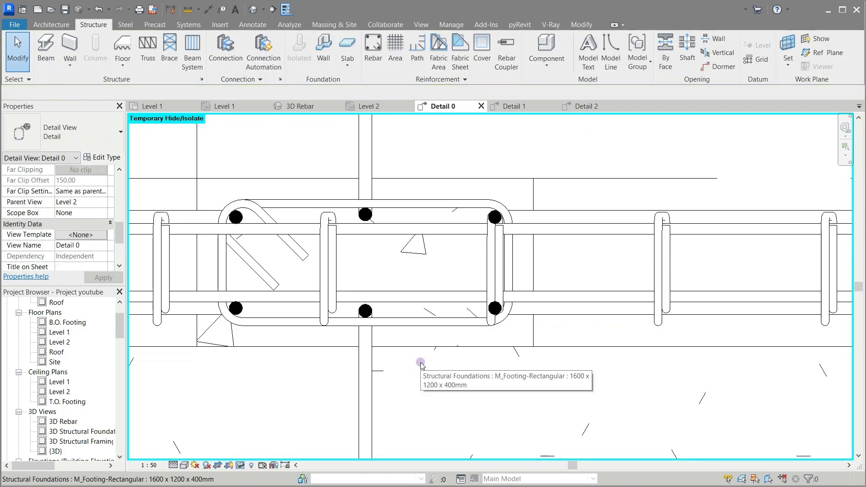
click(415, 324)
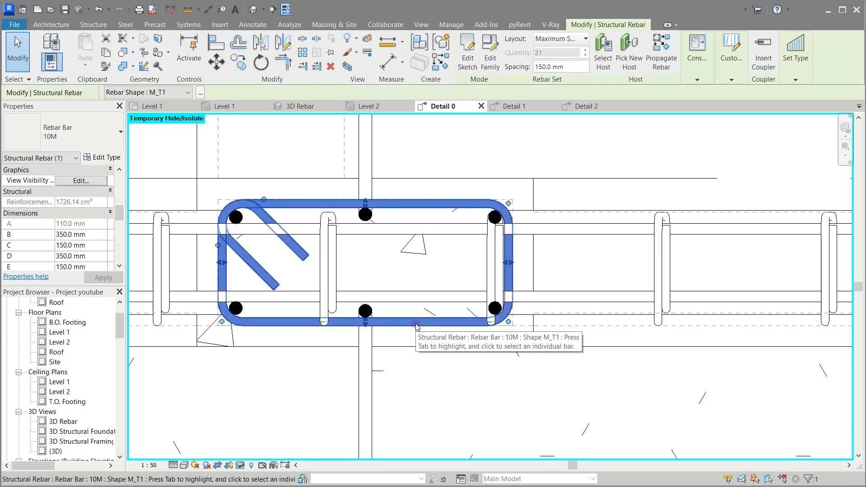
key(Escape)
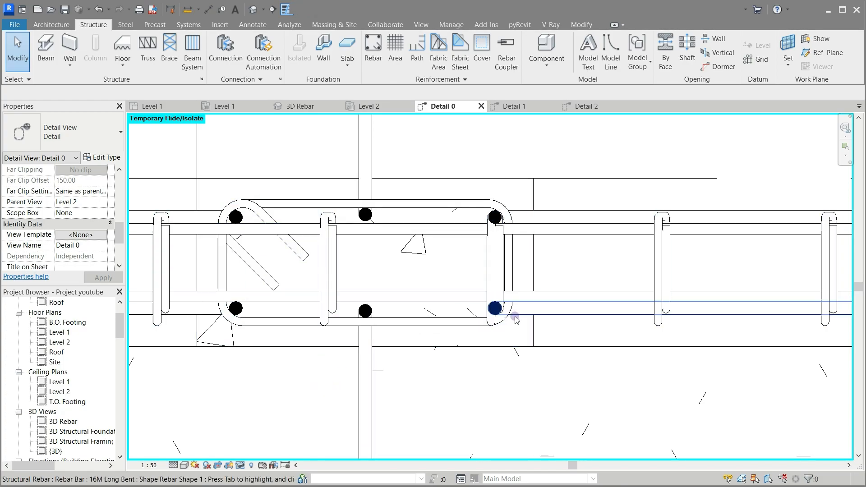
Check the column-beam callout in the Level 2 plan and open the Detail 1 view at the beam section
scroll(561, 329, down, 5)
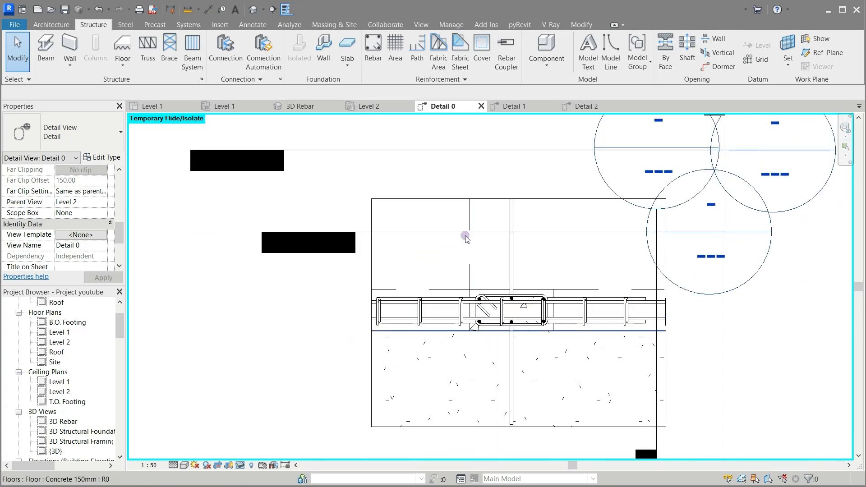
click(373, 107)
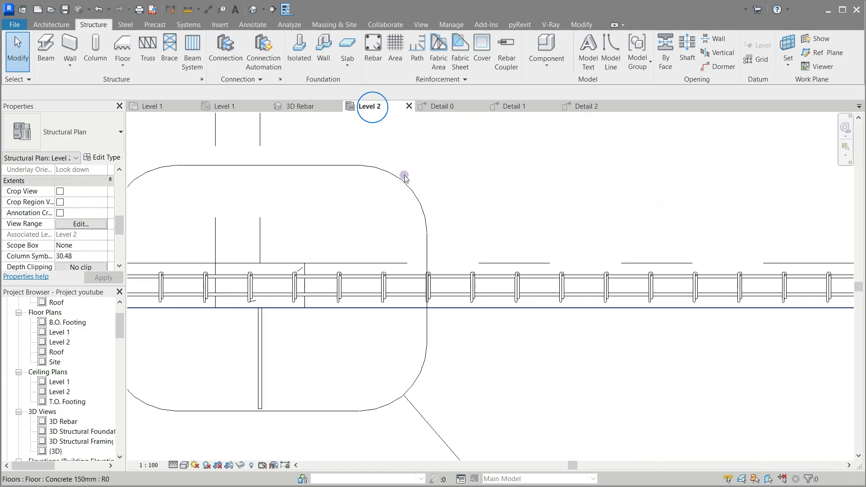
scroll(619, 224, down, 5)
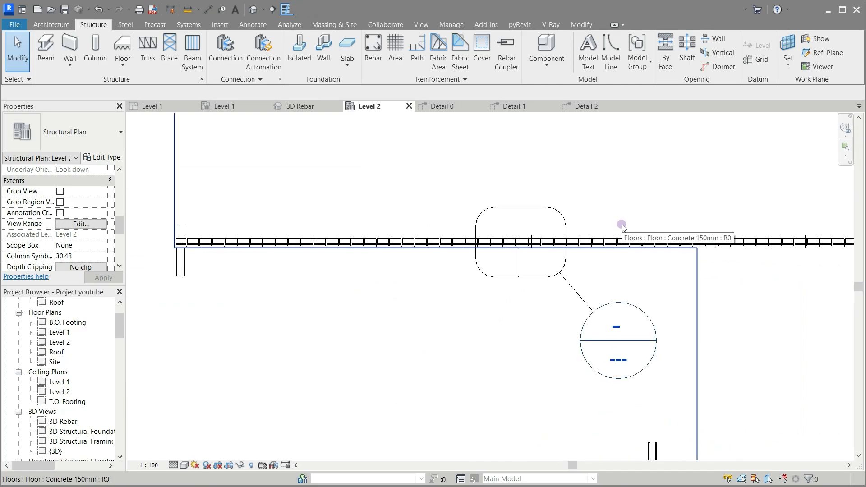
scroll(540, 227, up, 2)
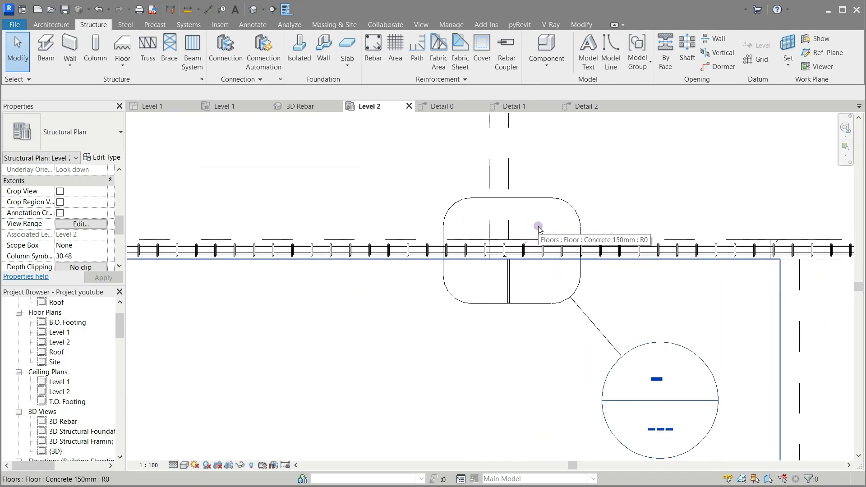
scroll(538, 228, up, 3)
click(511, 107)
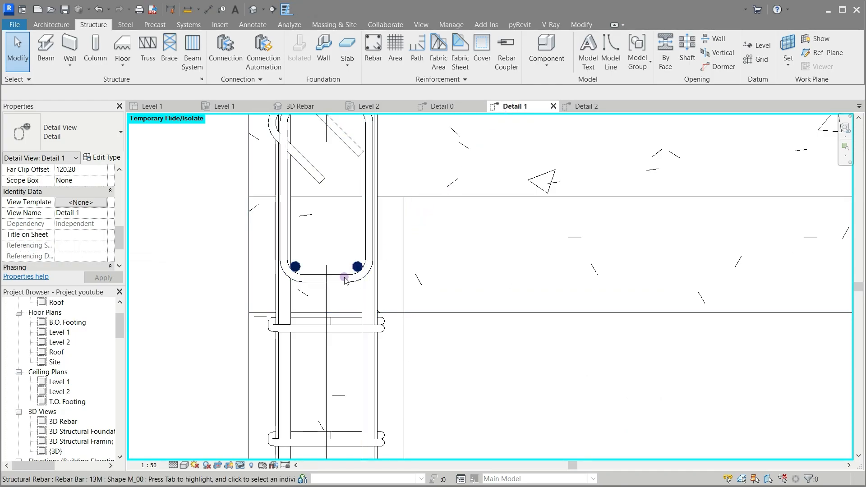
scroll(352, 329, down, 2)
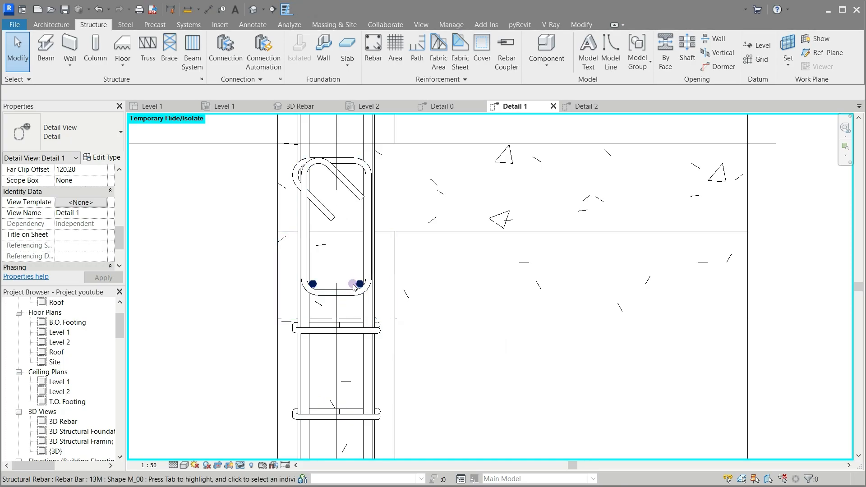
click(280, 283)
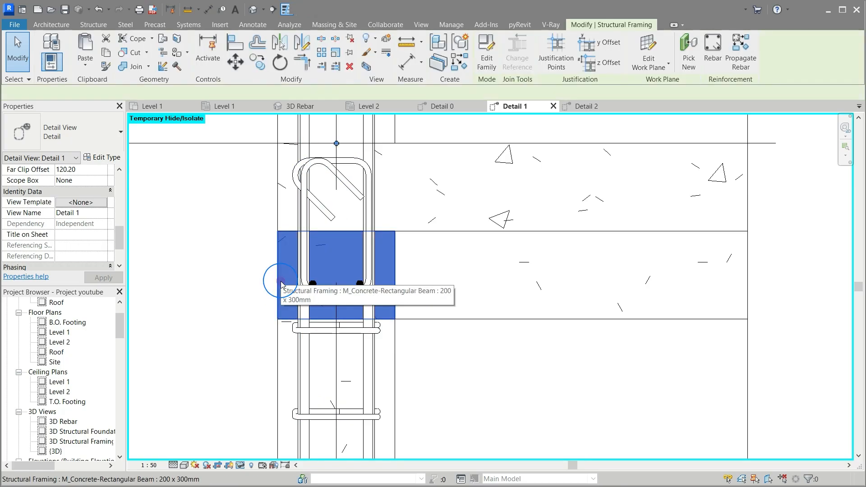
click(713, 50)
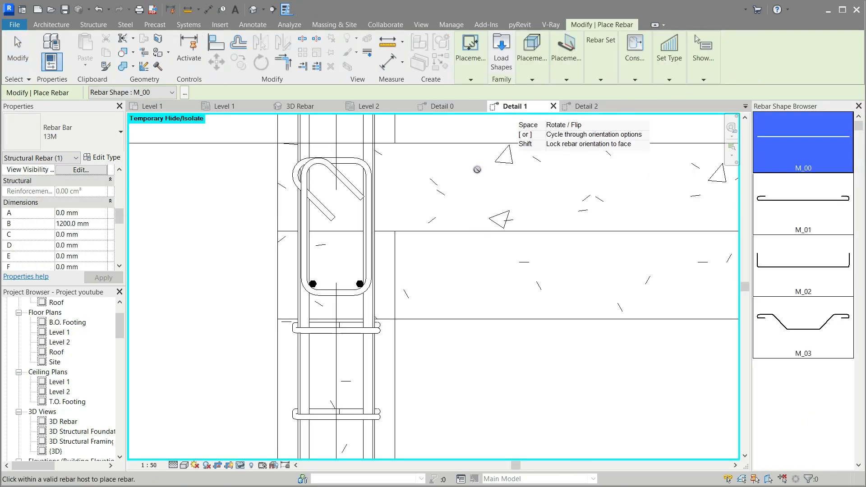
scroll(352, 239, up, 3)
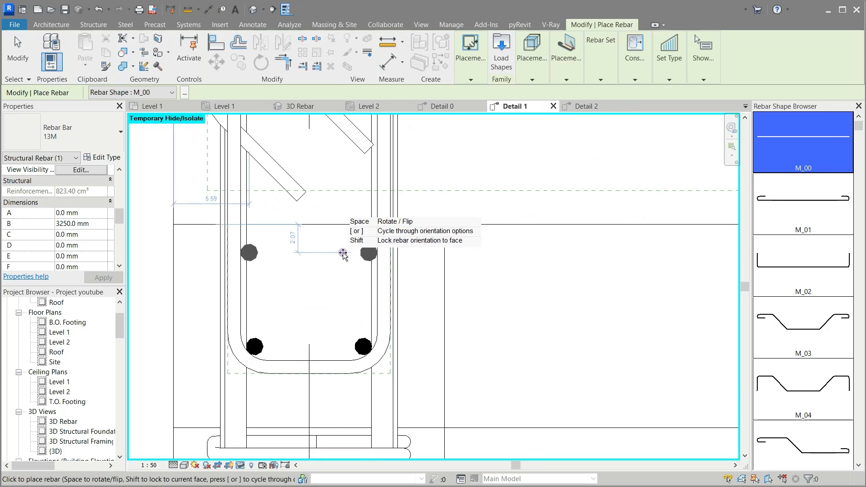
key(Escape)
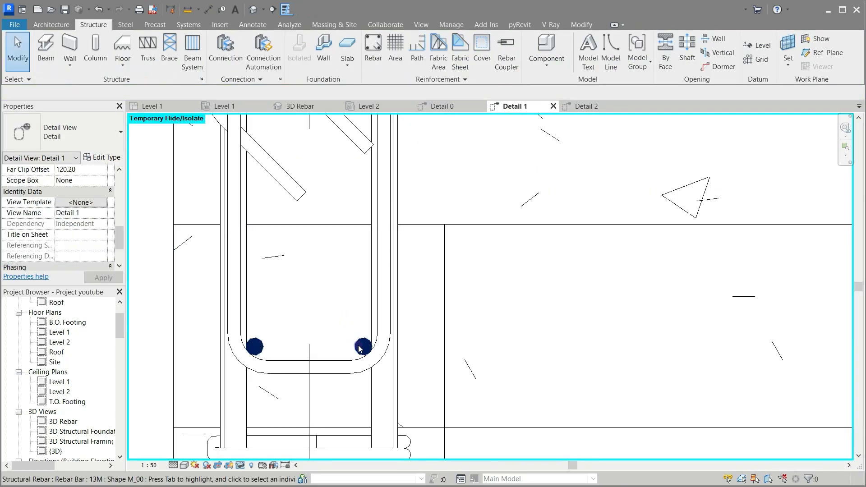
Mirror a copy of the two lower 13M beam bars upward about a horizontal axis drawn from the 10M tie leg's midpoint
key(Tab)
click(360, 348)
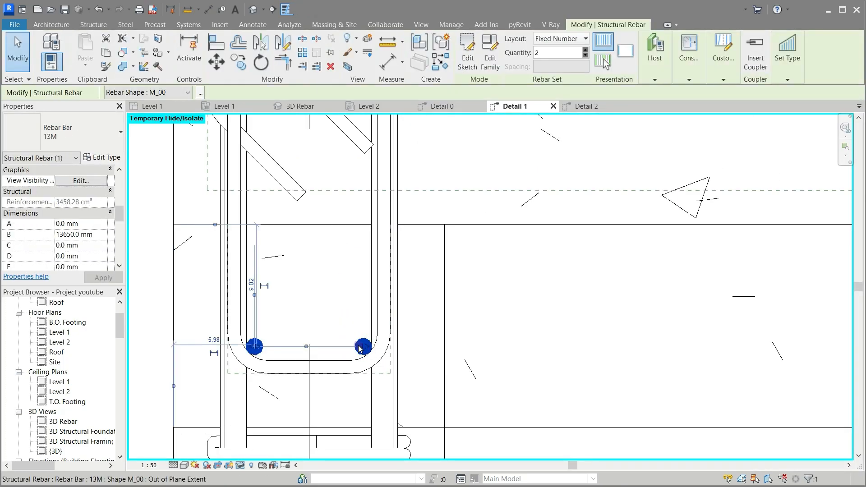
key(m)
key(m)
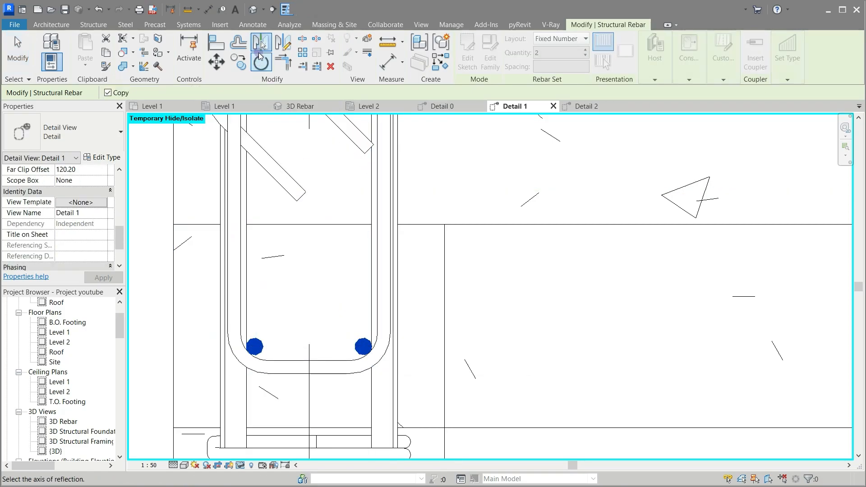
click(283, 42)
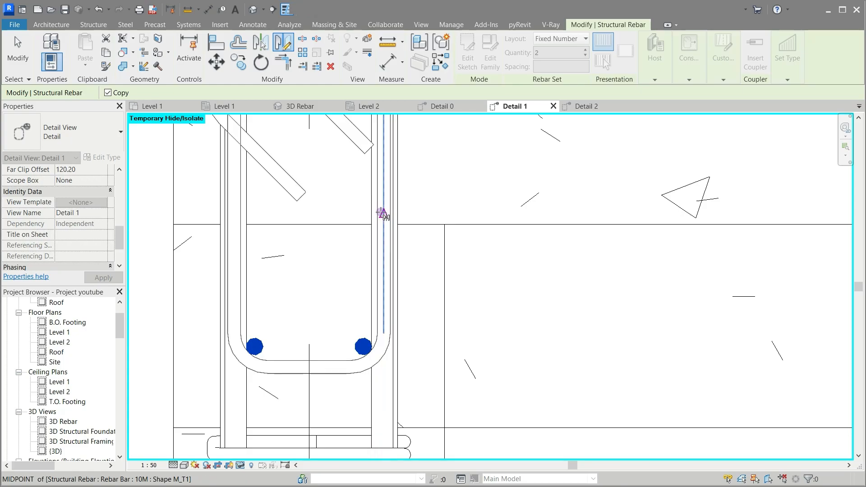
click(382, 214)
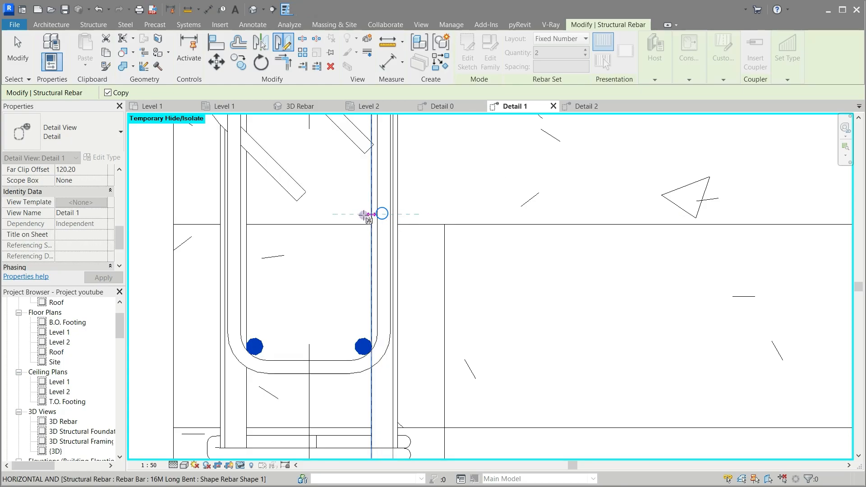
click(290, 214)
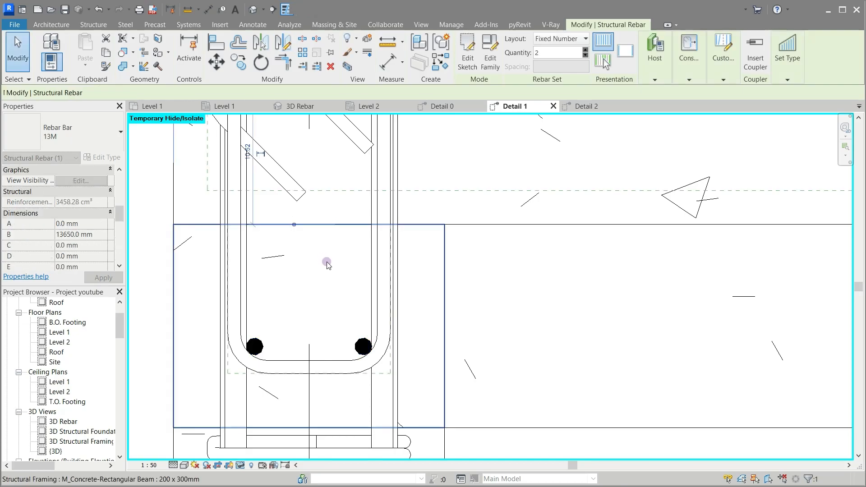
scroll(327, 262, down, 2)
key(Escape)
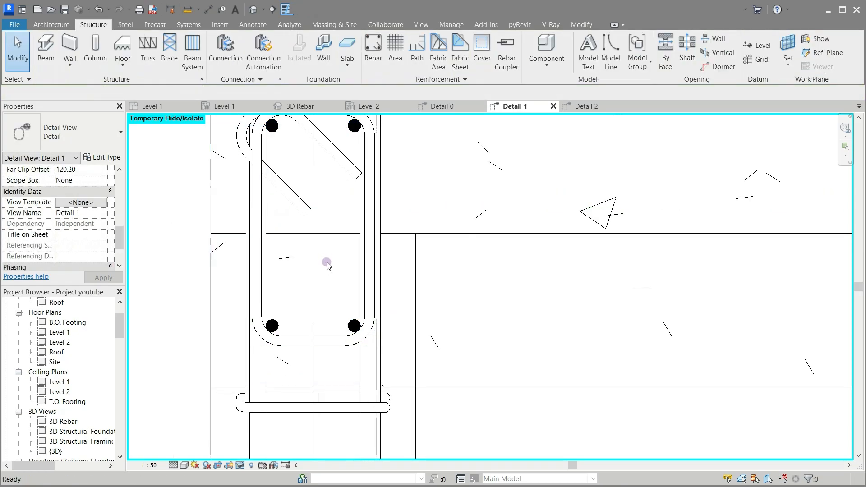
Examine the beam section's bars and tie within the column joint in the Detail 1 view
scroll(316, 259, down, 2)
scroll(313, 258, down, 2)
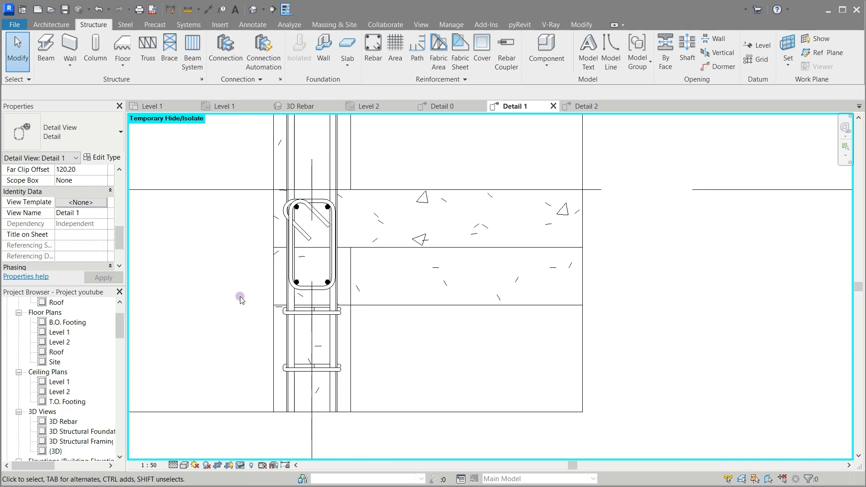
scroll(241, 300, down, 1)
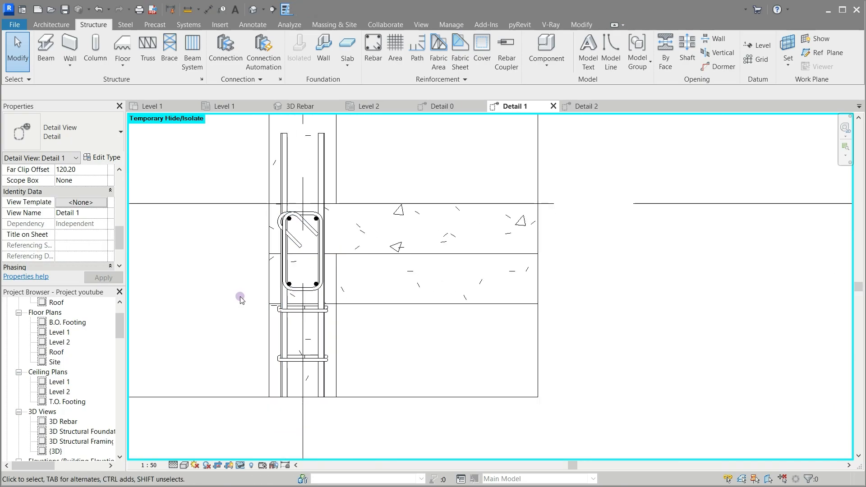
scroll(241, 300, down, 1)
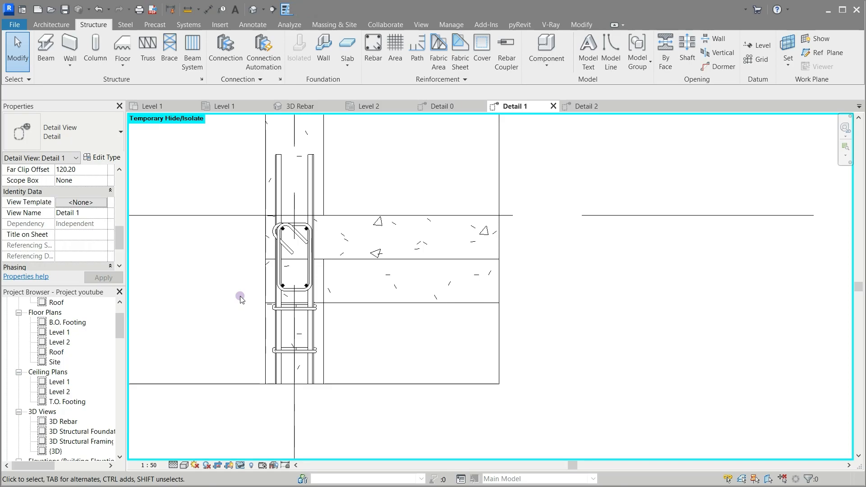
scroll(374, 332, down, 1)
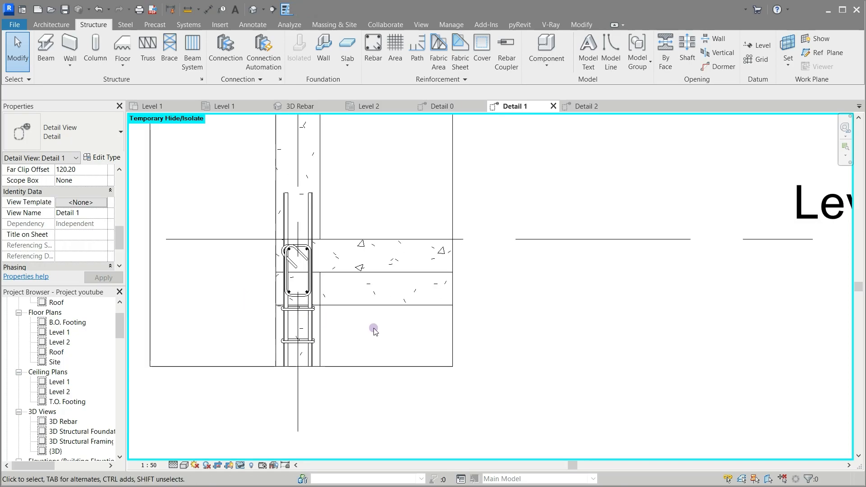
scroll(281, 285, up, 4)
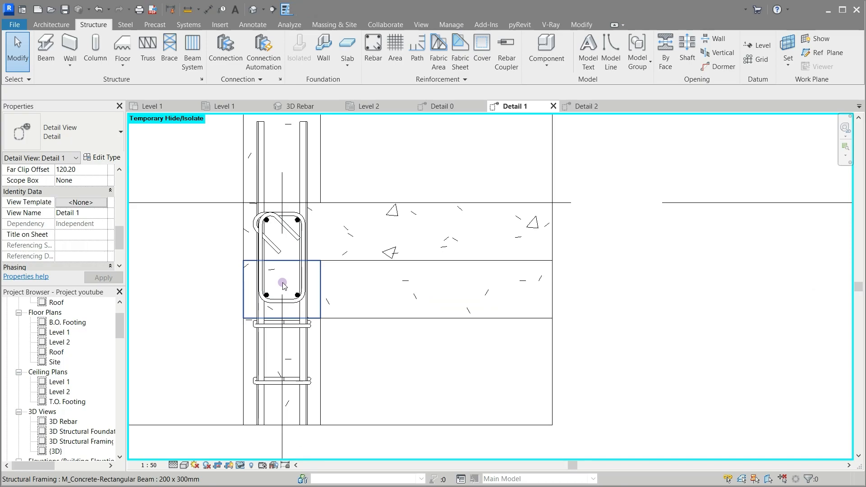
scroll(400, 383, down, 2)
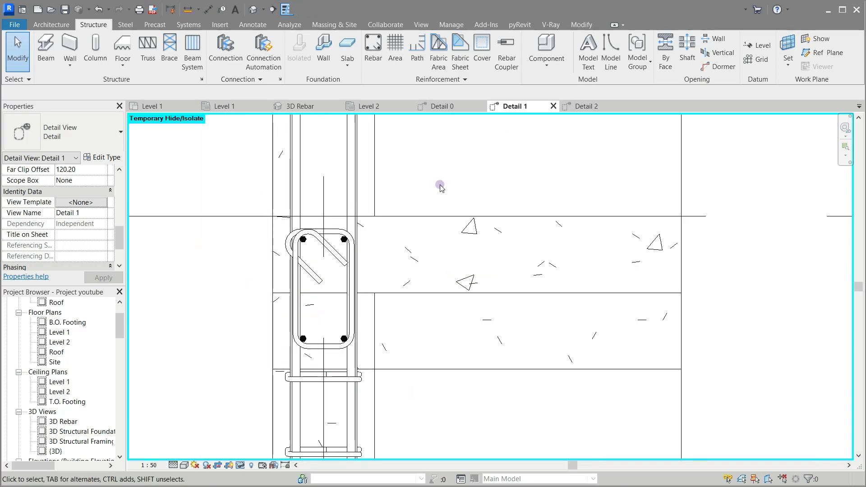
Switch to the Level 2 plan and set its visual style to Wireframe at the column-beam callout
click(366, 109)
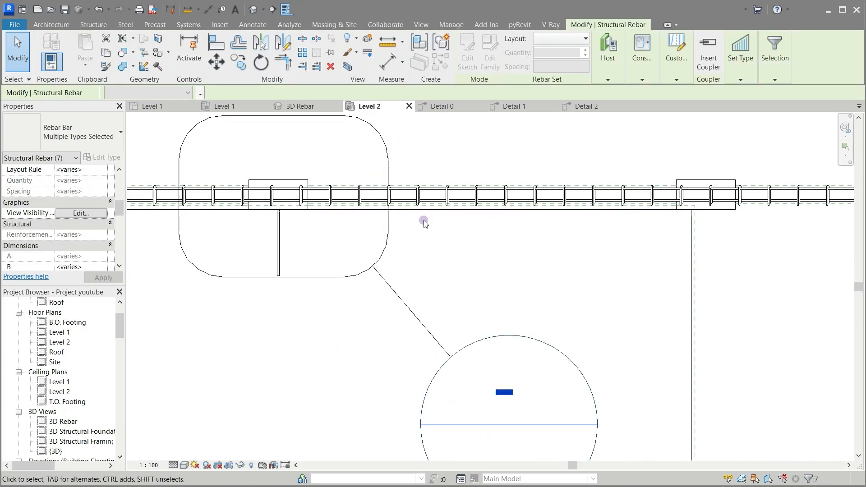
scroll(201, 279, down, 1)
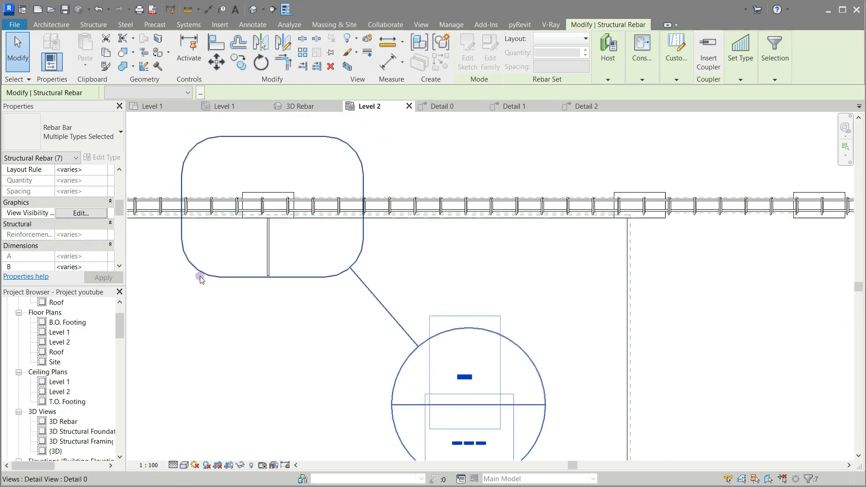
scroll(200, 279, up, 5)
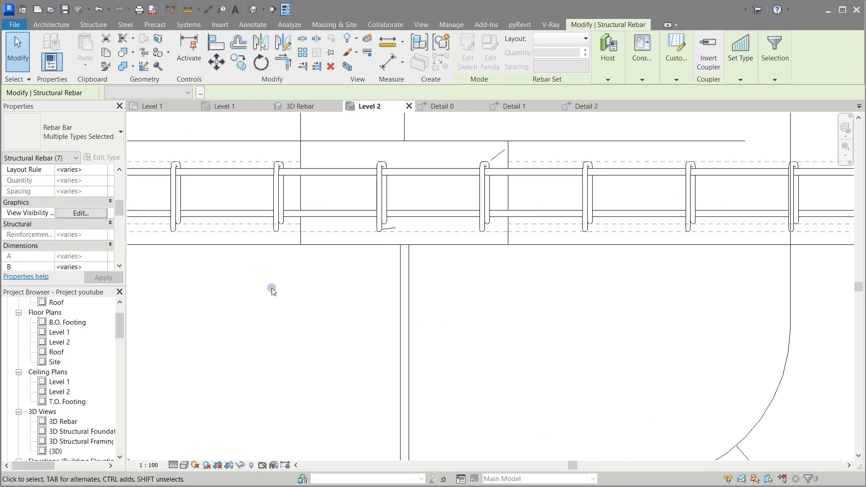
click(185, 465)
click(193, 408)
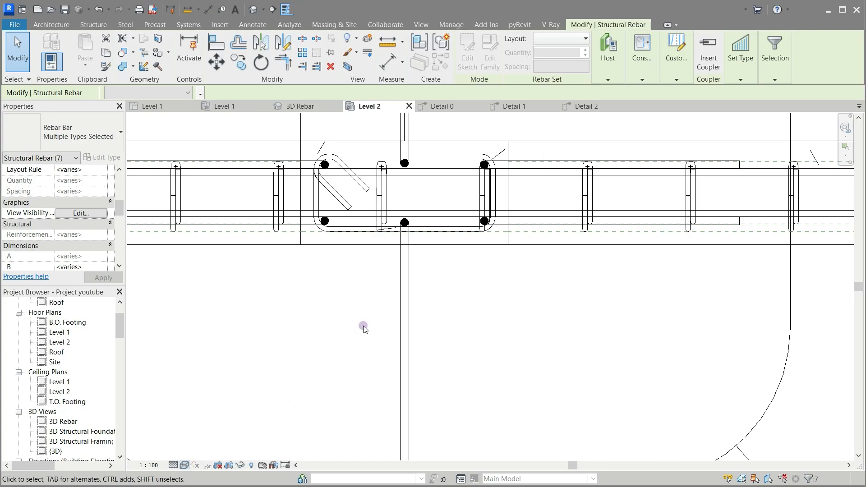
Examine the reinforced beam's bars and ties along its length and at both end columns in the Level 2 plan
scroll(365, 329, down, 2)
scroll(489, 326, down, 4)
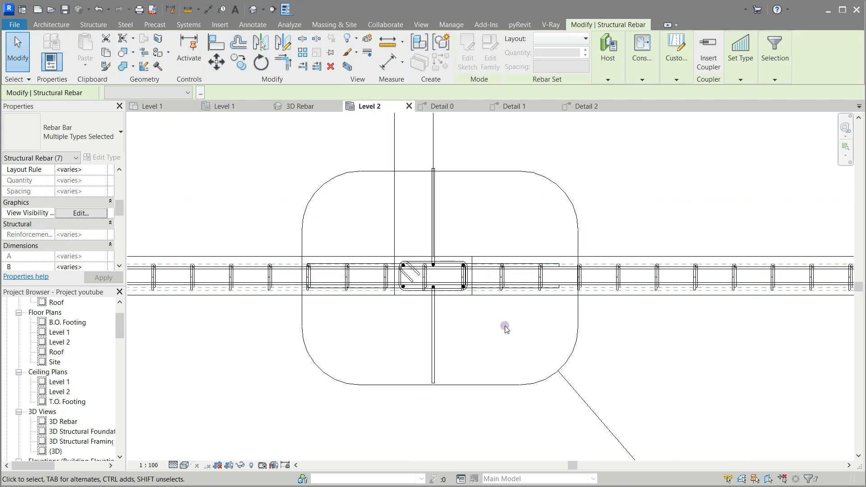
scroll(515, 326, down, 2)
scroll(235, 329, up, 3)
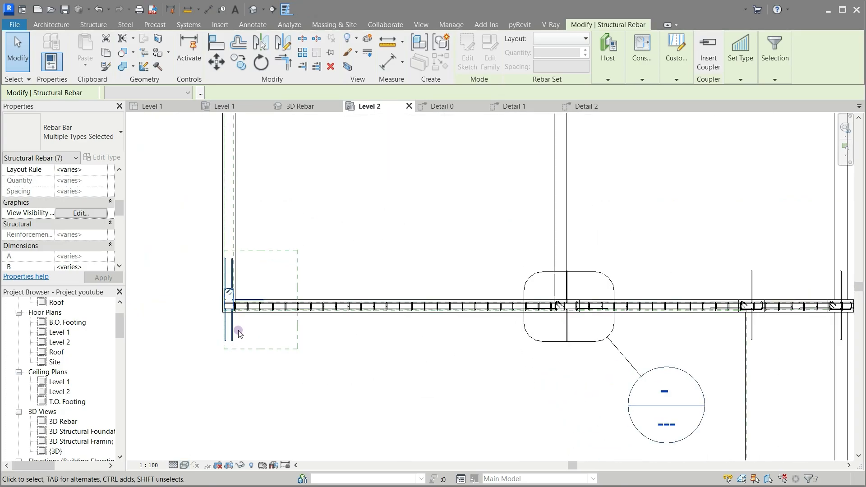
scroll(201, 306, up, 4)
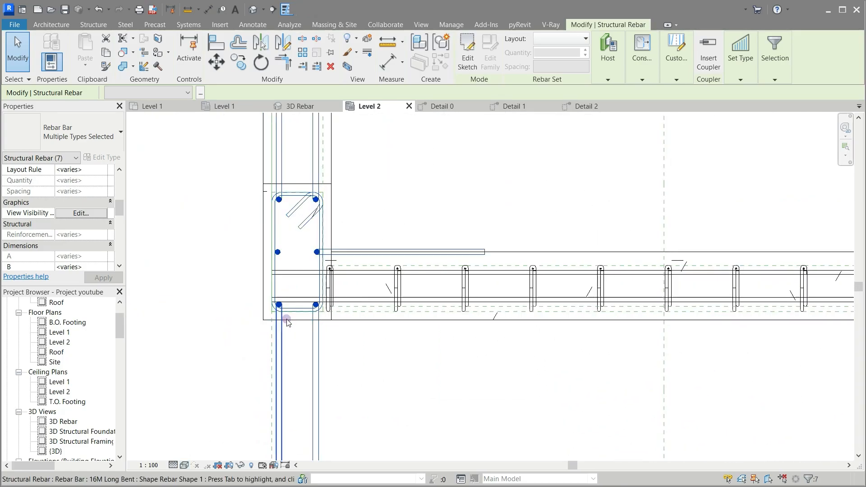
scroll(222, 324, down, 1)
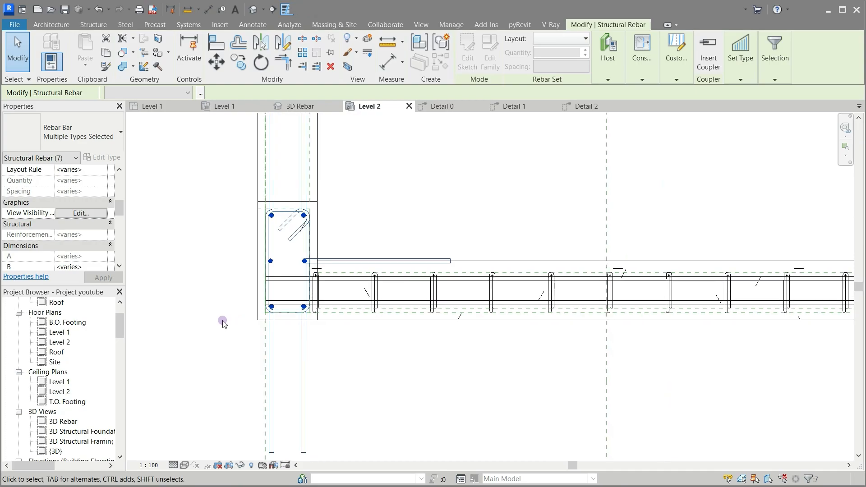
scroll(222, 324, down, 5)
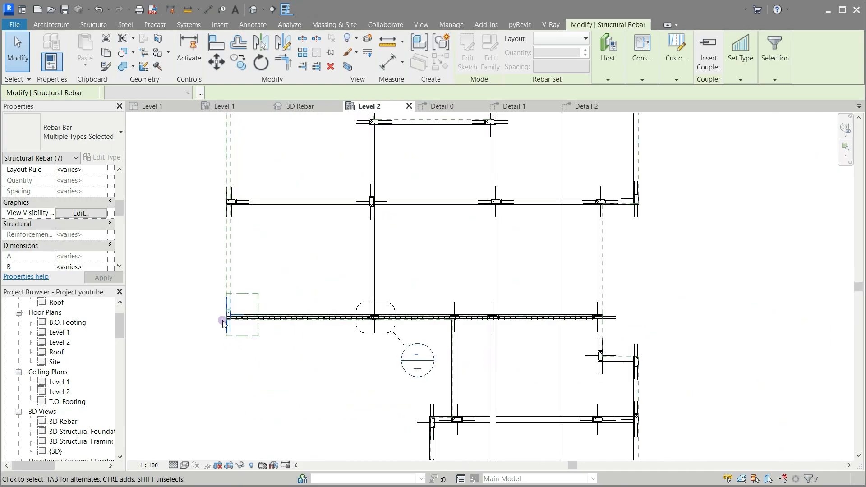
scroll(532, 351, up, 4)
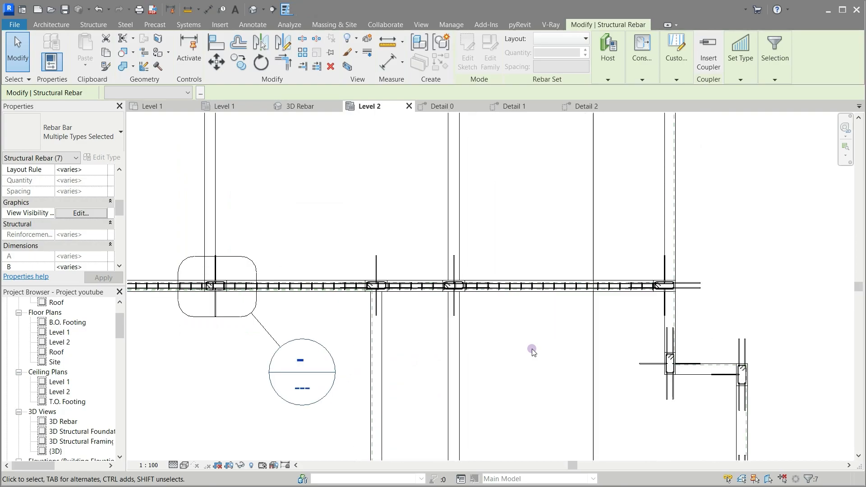
scroll(731, 306, up, 4)
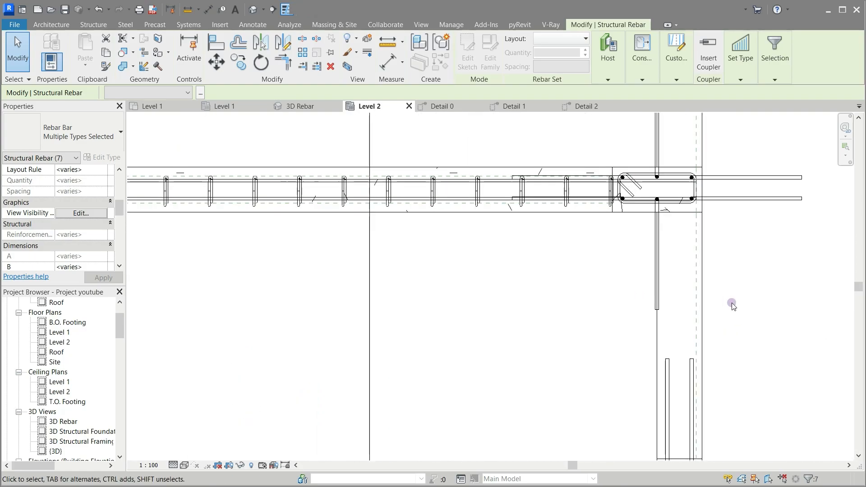
Propagate the reinforced 200 x 300mm beam's rebar to the parallel beam one grid line above, using Align By Host
click(425, 215)
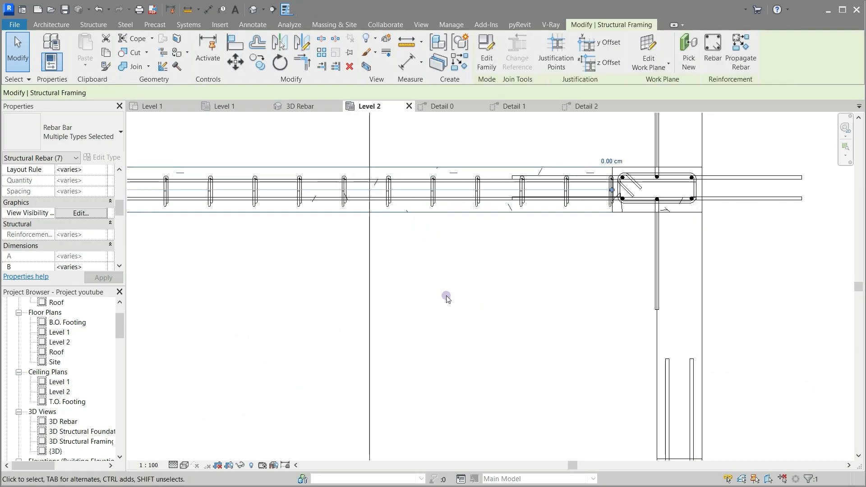
scroll(311, 273, down, 3)
scroll(314, 273, down, 3)
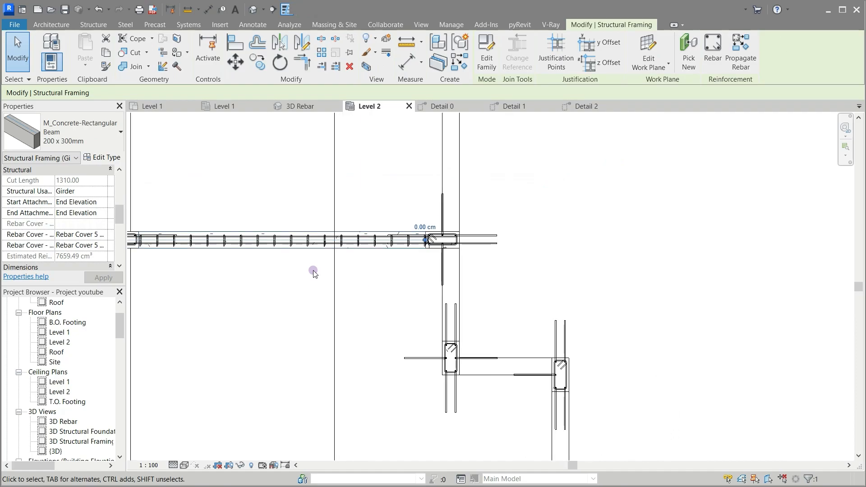
scroll(567, 266, down, 3)
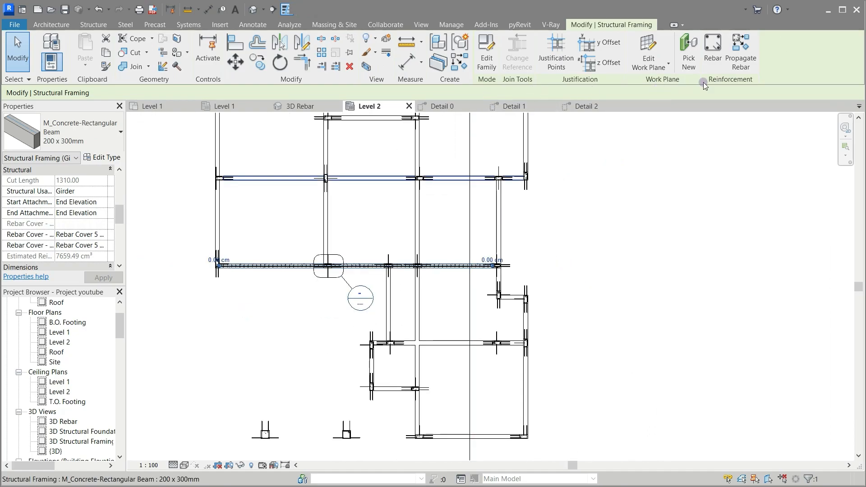
click(733, 58)
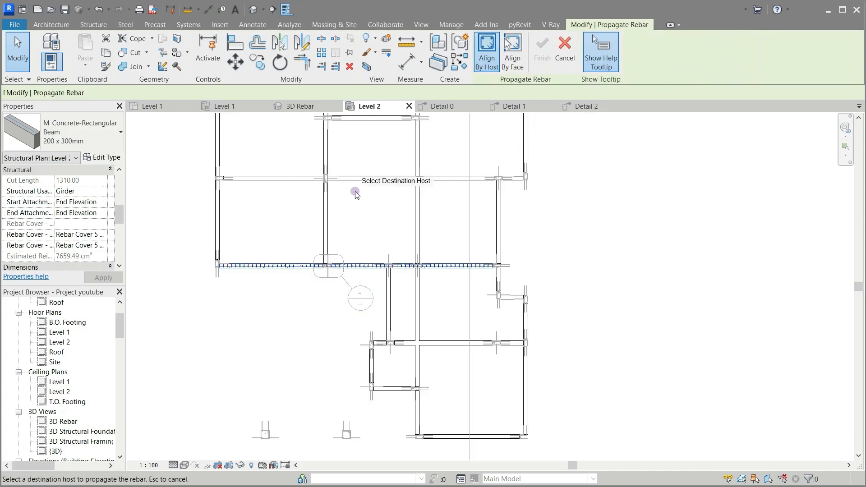
scroll(356, 194, up, 3)
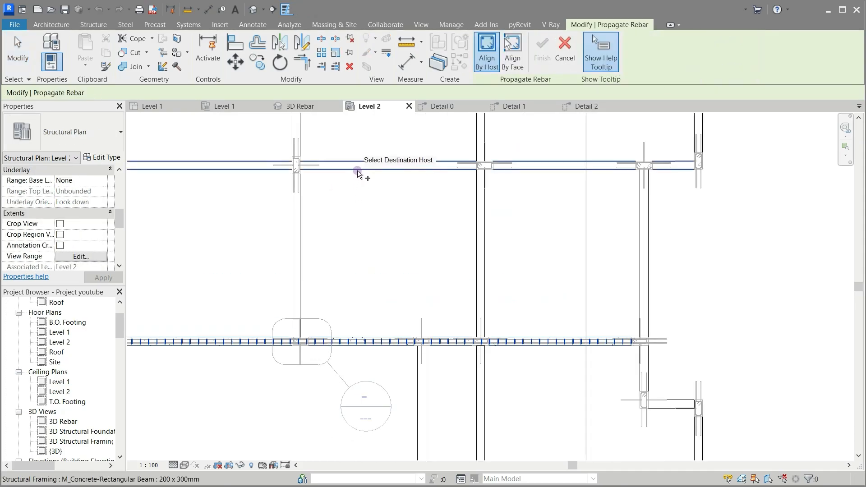
click(357, 172)
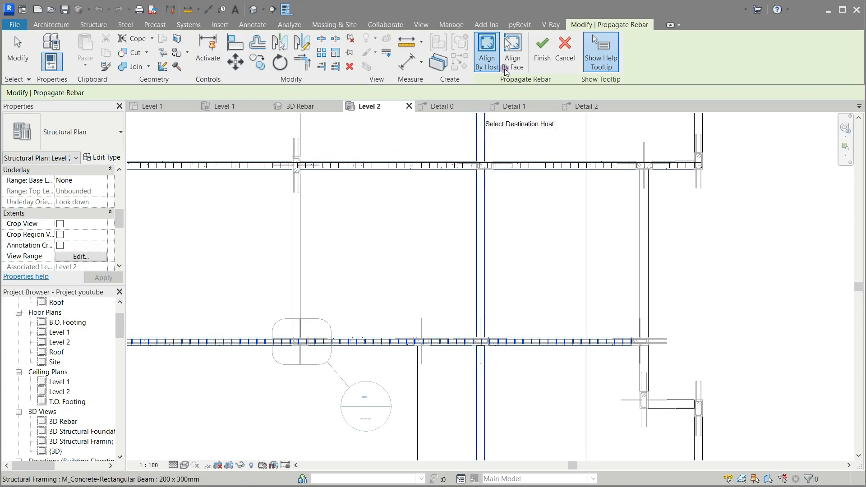
click(542, 50)
Set the rebar cover of the newly reinforced 200 x 300mm beam to Rebar Cover 5 <40 mm>
scroll(644, 184, down, 2)
scroll(378, 176, up, 1)
scroll(379, 174, up, 10)
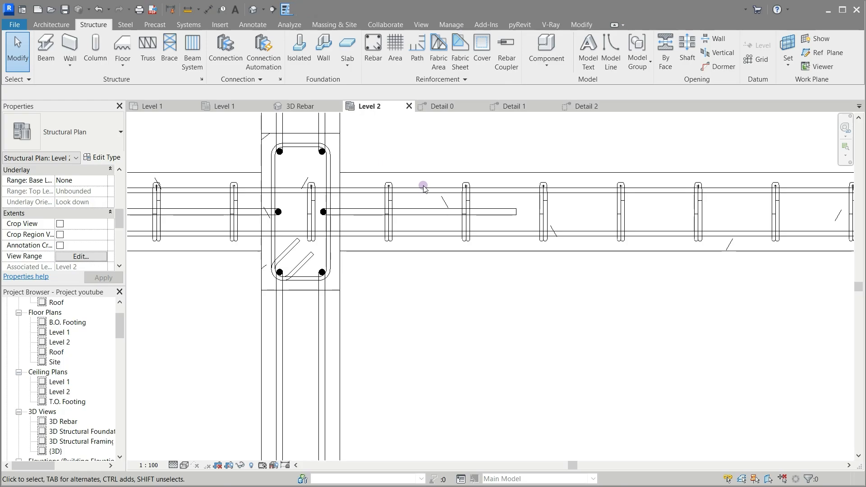
scroll(423, 187, down, 8)
scroll(302, 212, up, 10)
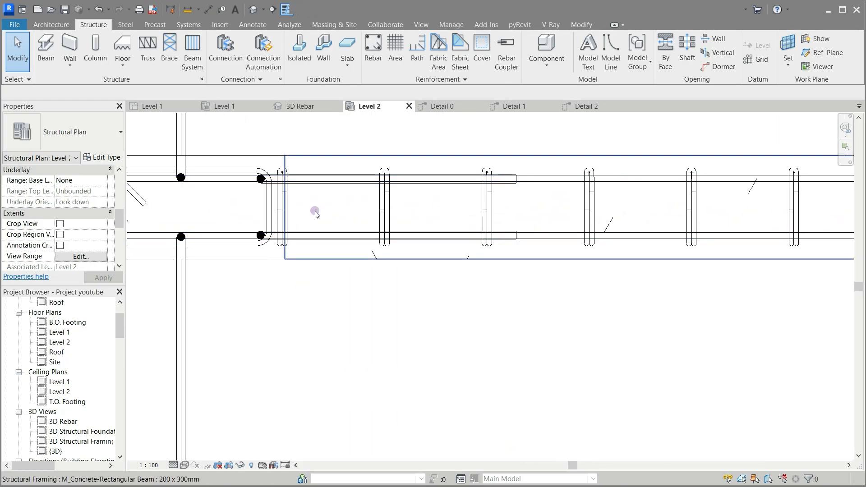
click(329, 155)
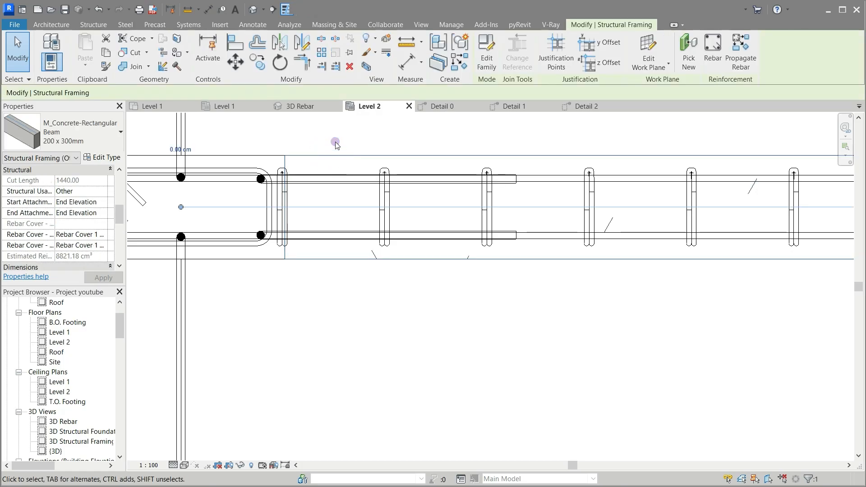
click(96, 24)
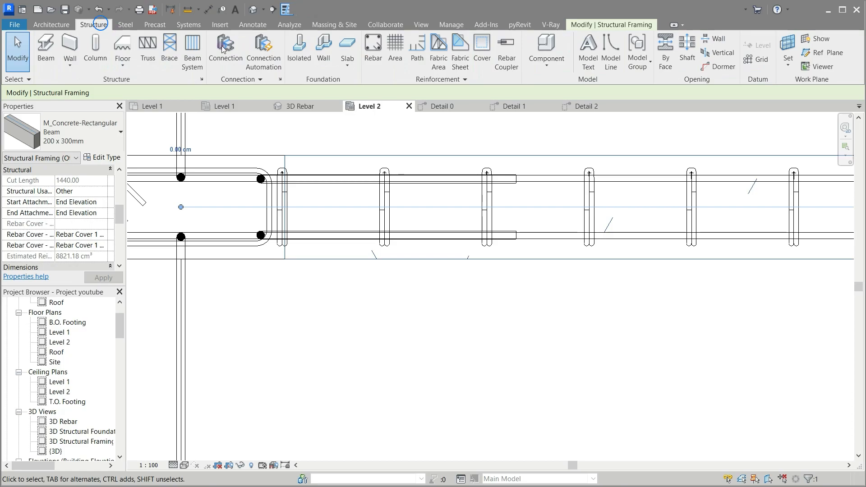
click(481, 45)
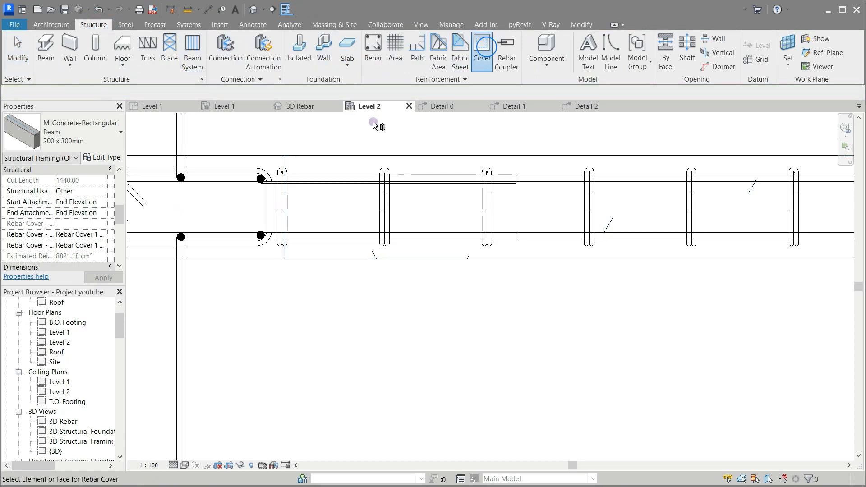
click(300, 155)
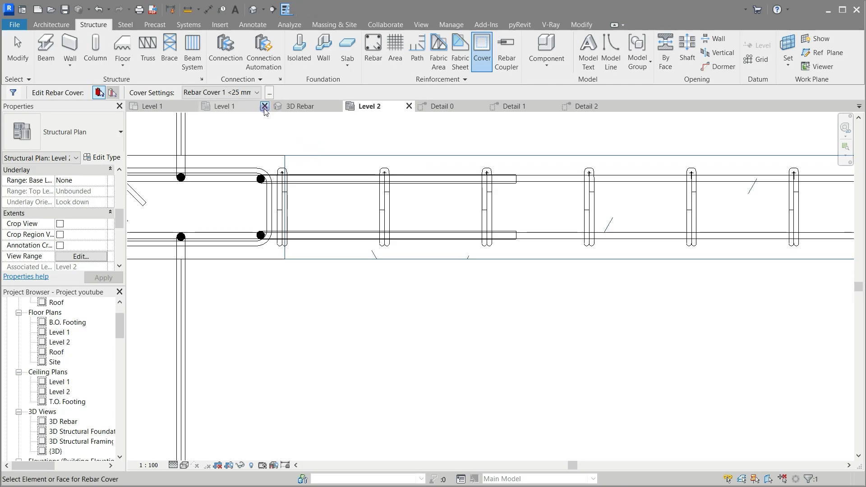
click(258, 93)
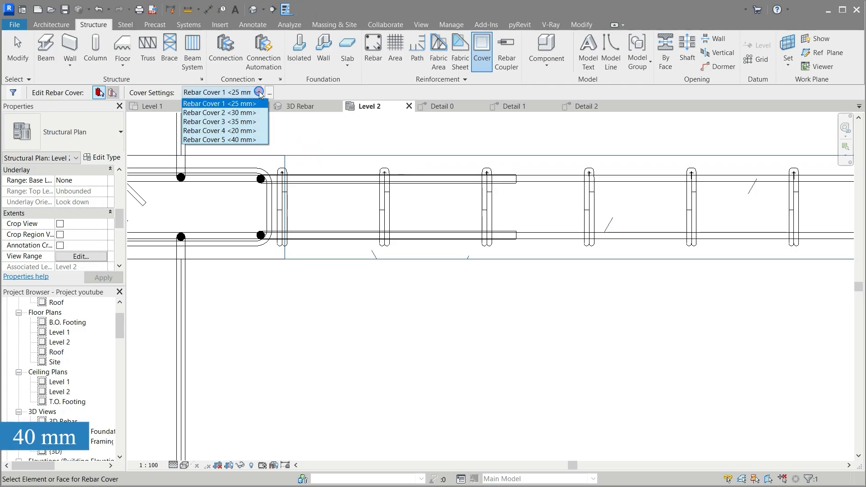
click(246, 139)
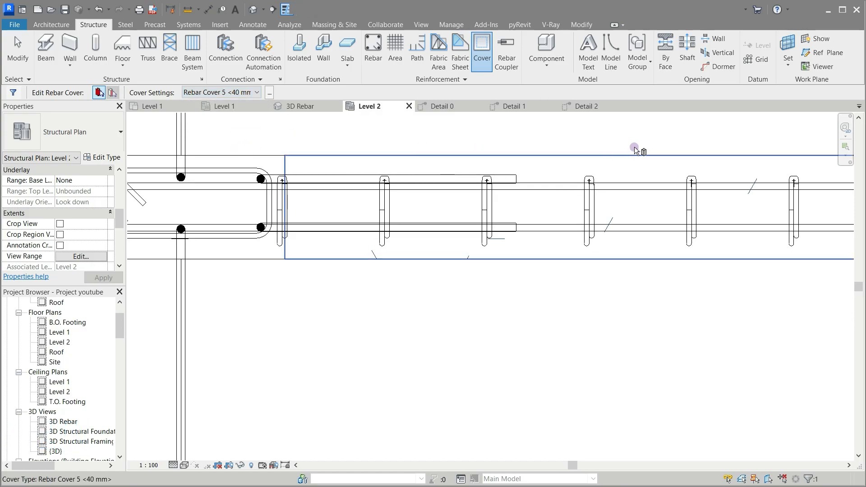
scroll(657, 164, down, 1)
scroll(253, 207, up, 2)
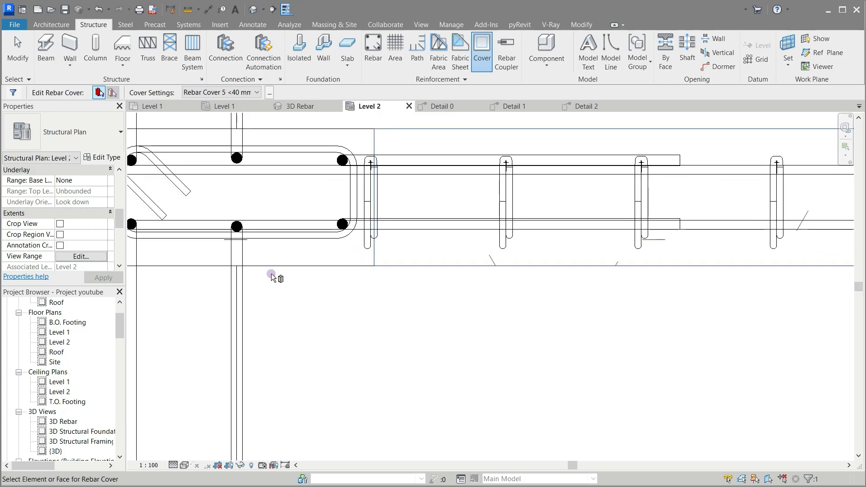
key(Escape)
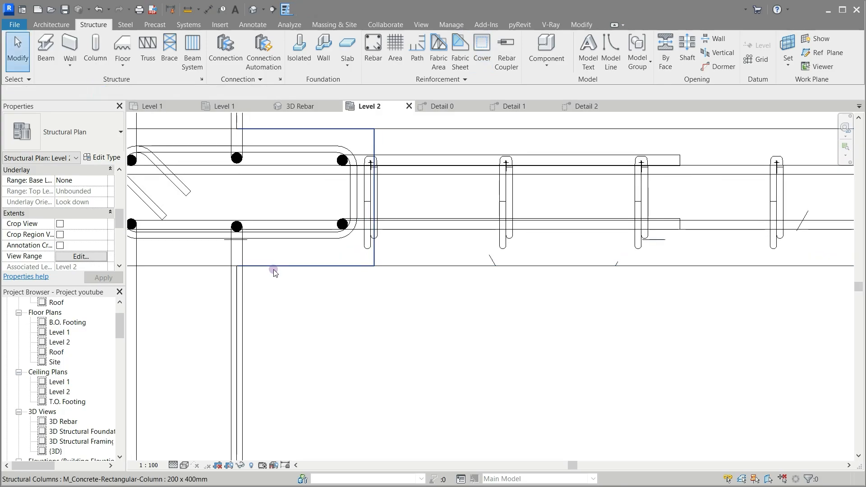
Stretch the lower side of the 10M M_T1 tie in the beam's left-end column down to the column's cover line
click(273, 269)
click(193, 276)
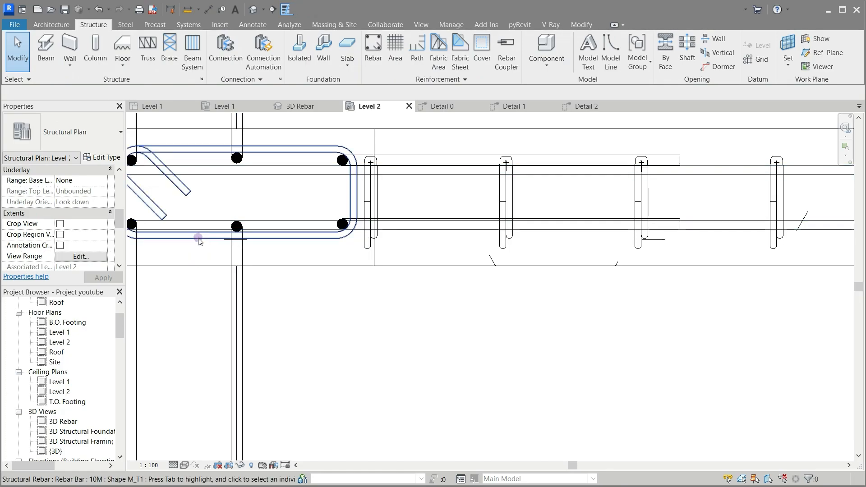
click(244, 268)
drag(239, 242, 283, 306)
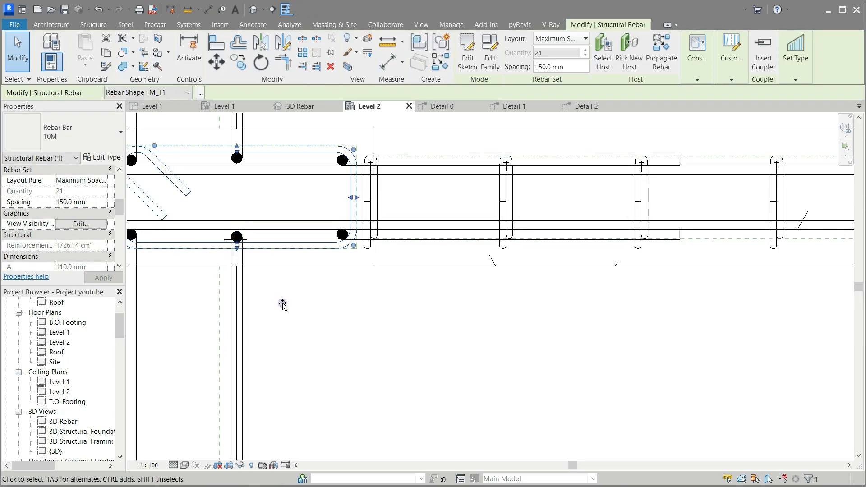
Stretch the lower side of the 10M tie down to the cover line in the horizontal 200 x 400mm column past the vertical one
scroll(142, 266, down, 6)
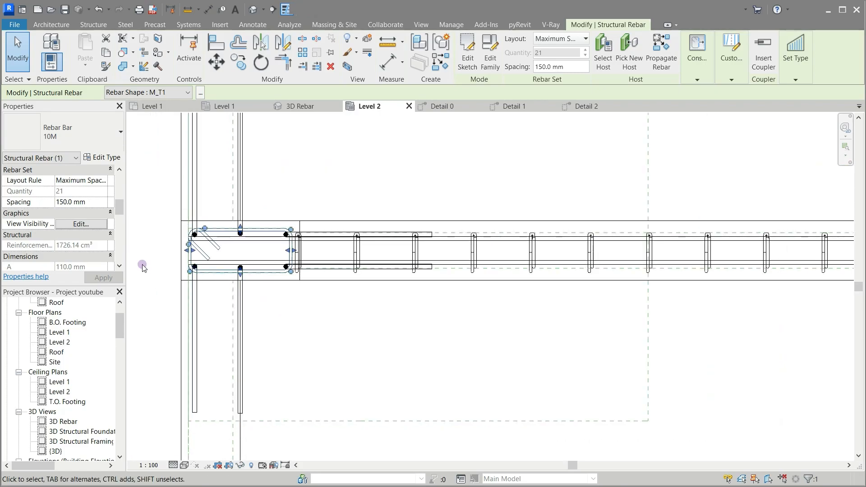
scroll(143, 266, down, 1)
scroll(558, 261, up, 8)
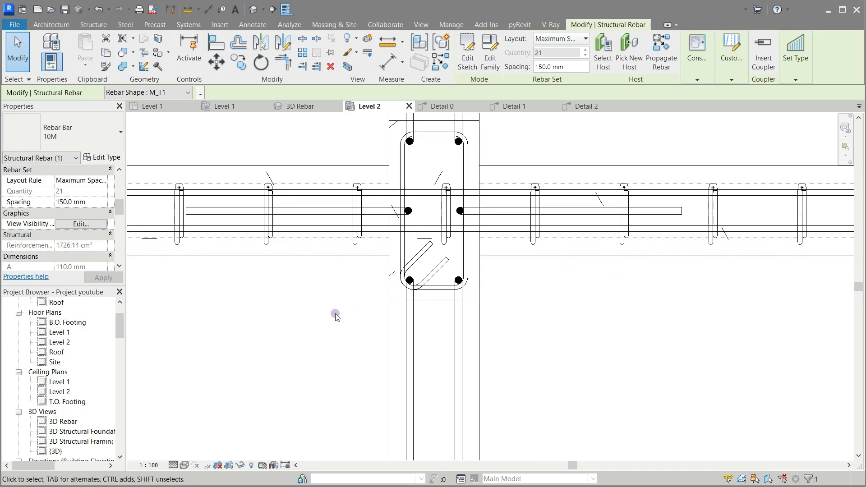
scroll(269, 303, down, 5)
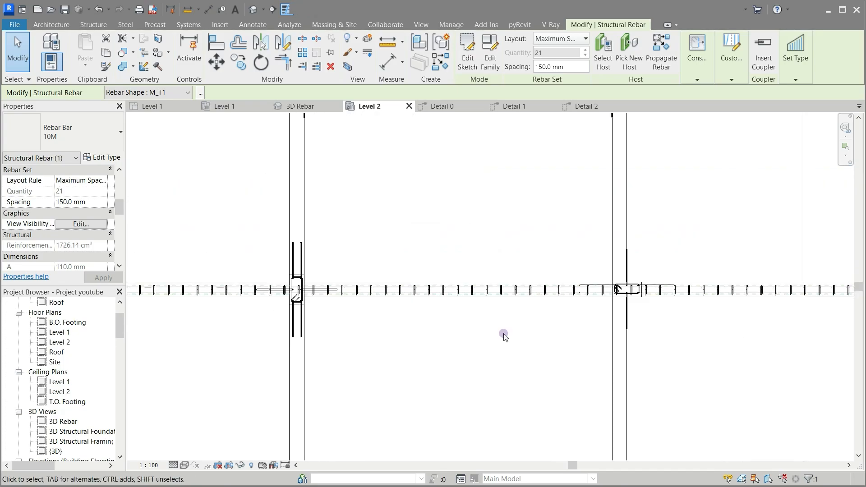
scroll(722, 309, up, 7)
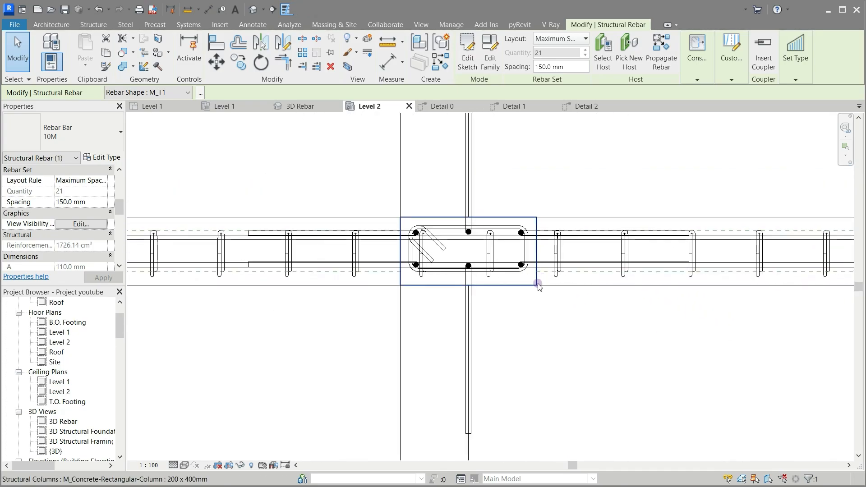
scroll(477, 306, up, 2)
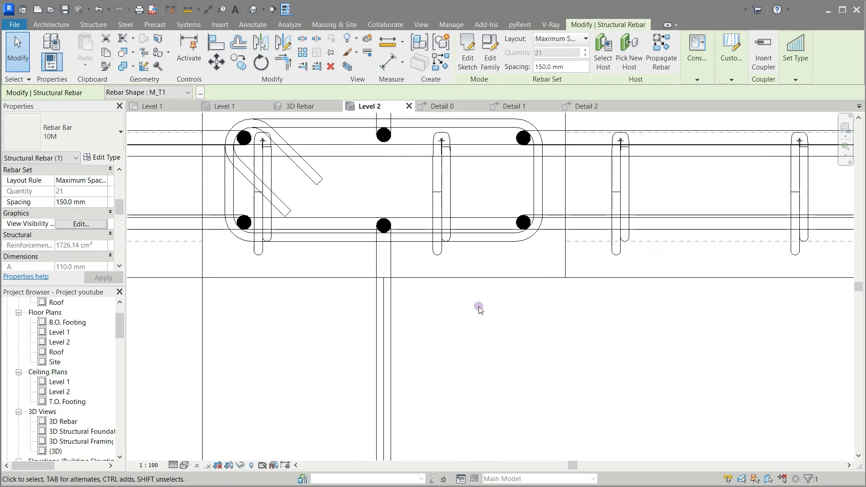
click(498, 242)
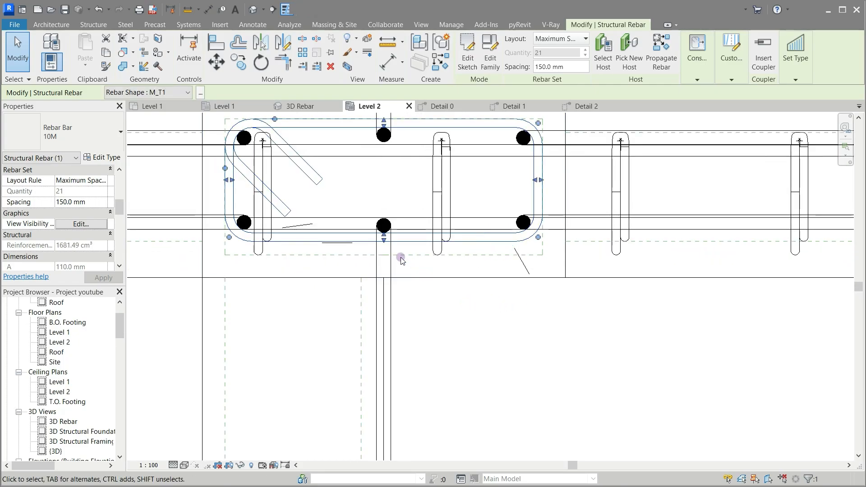
drag(385, 243, 392, 291)
Stretch the lower side of the 10M tie to the cover line in the last intermediate column before the beam's right end
scroll(261, 295, down, 2)
scroll(261, 296, down, 5)
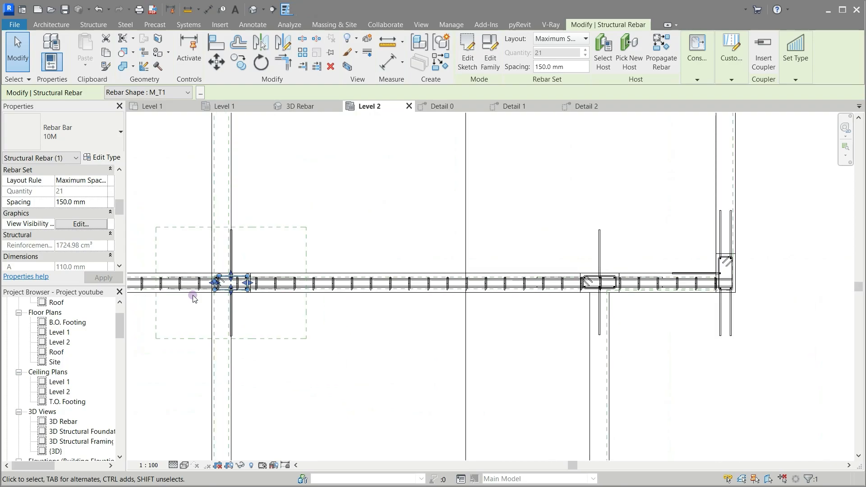
scroll(194, 298, down, 2)
scroll(516, 300, up, 4)
scroll(367, 290, up, 3)
scroll(366, 290, up, 5)
click(371, 283)
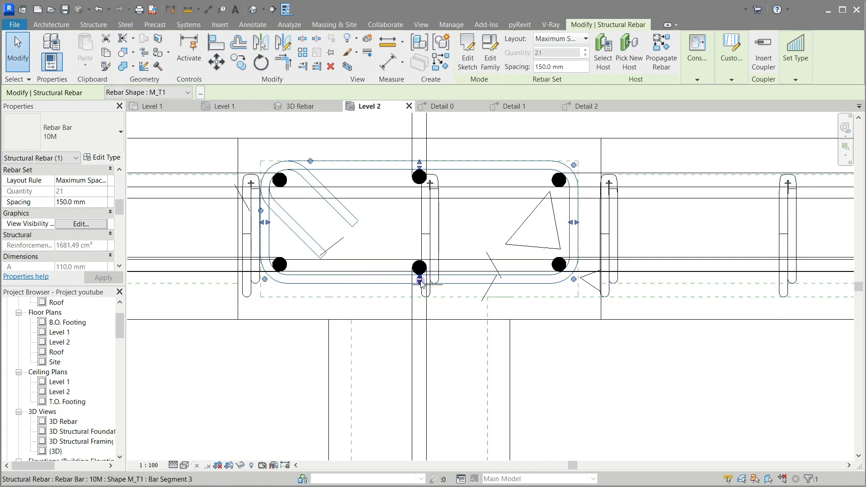
drag(419, 281, 397, 326)
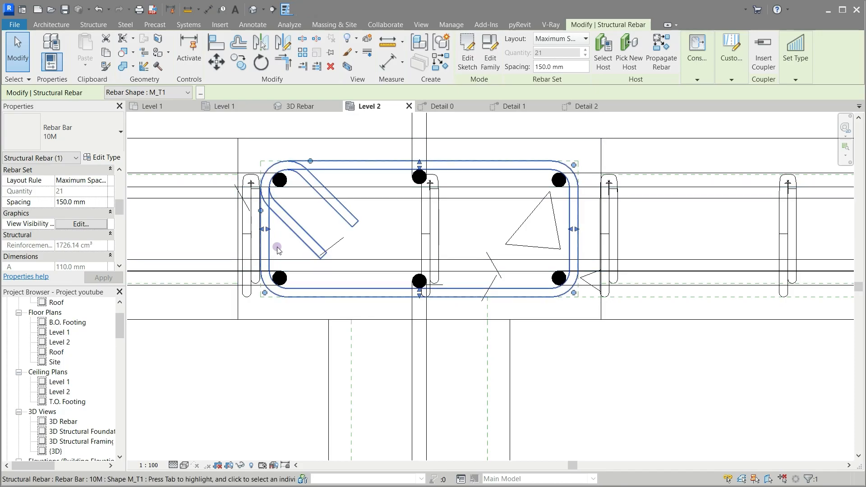
Examine the tie in the beam's right-end corner column and the reinforced beams across the Level 2 plan
scroll(223, 232, down, 5)
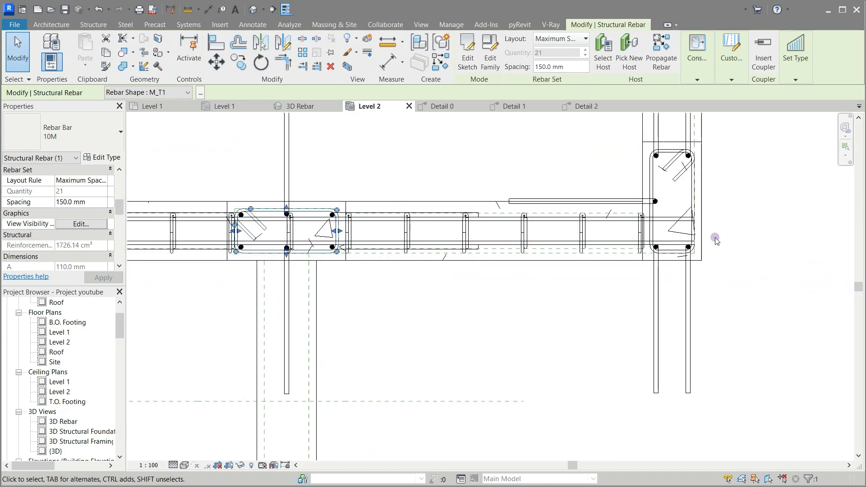
scroll(712, 241, up, 5)
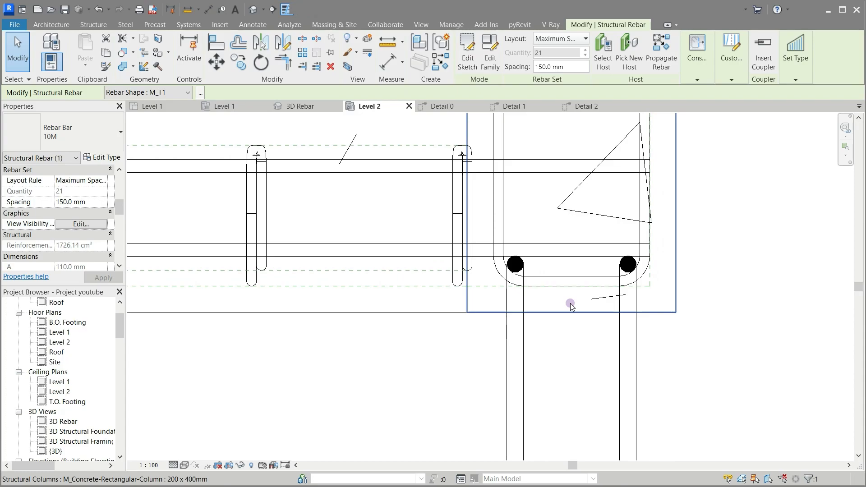
scroll(508, 342, down, 3)
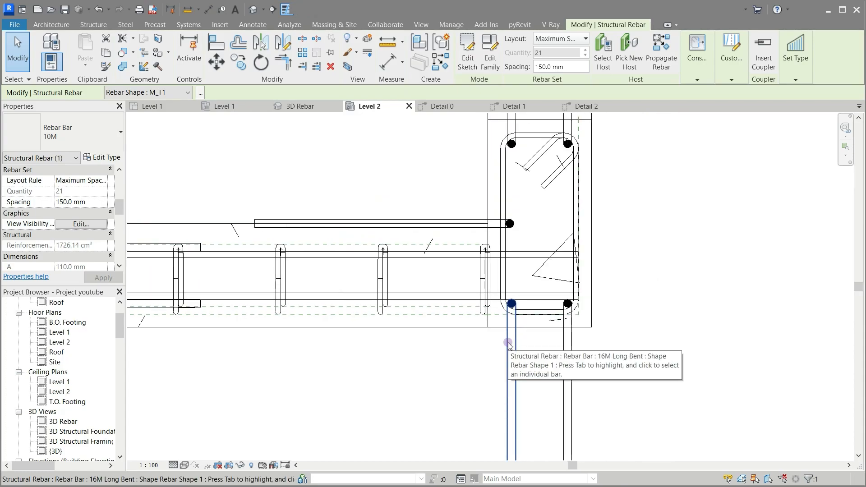
scroll(508, 344, down, 6)
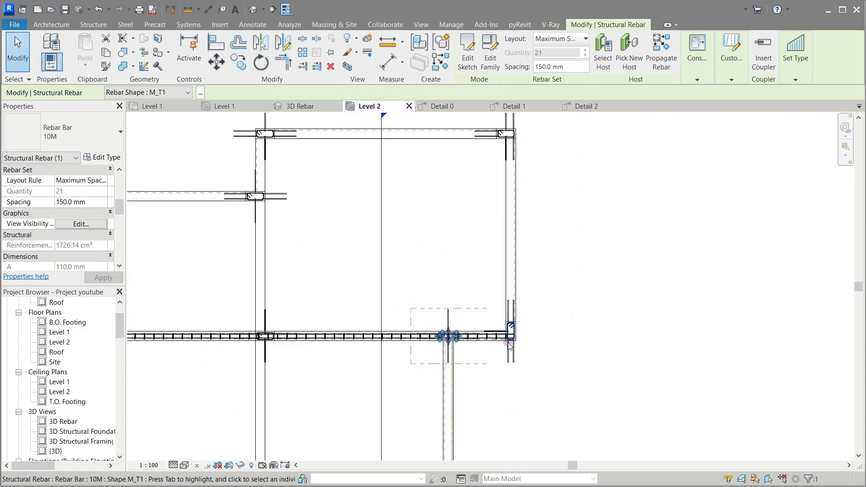
scroll(582, 263, down, 4)
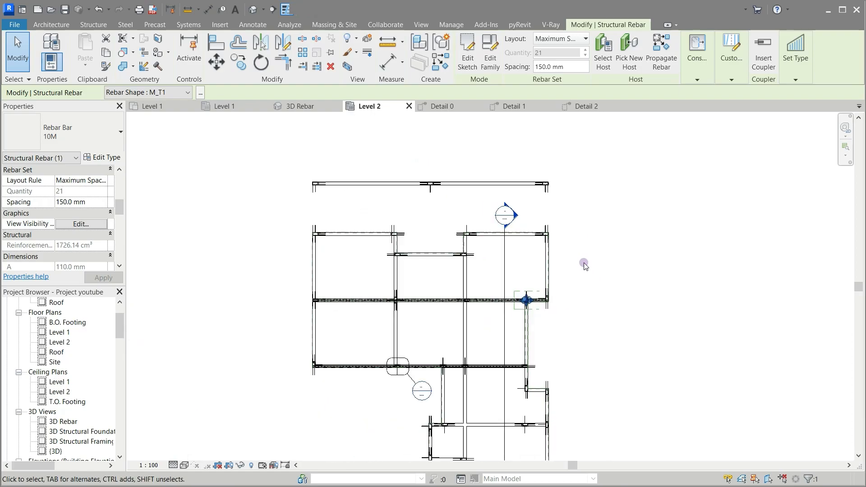
scroll(510, 351, up, 2)
scroll(489, 326, up, 1)
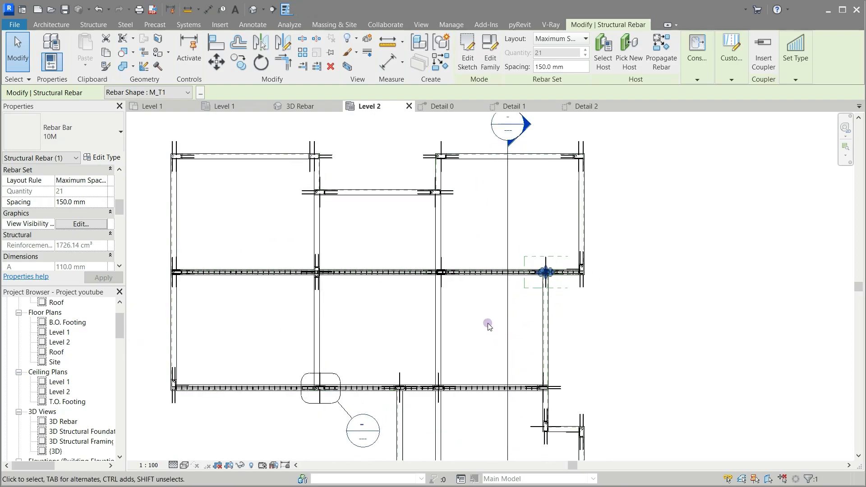
scroll(494, 293, up, 4)
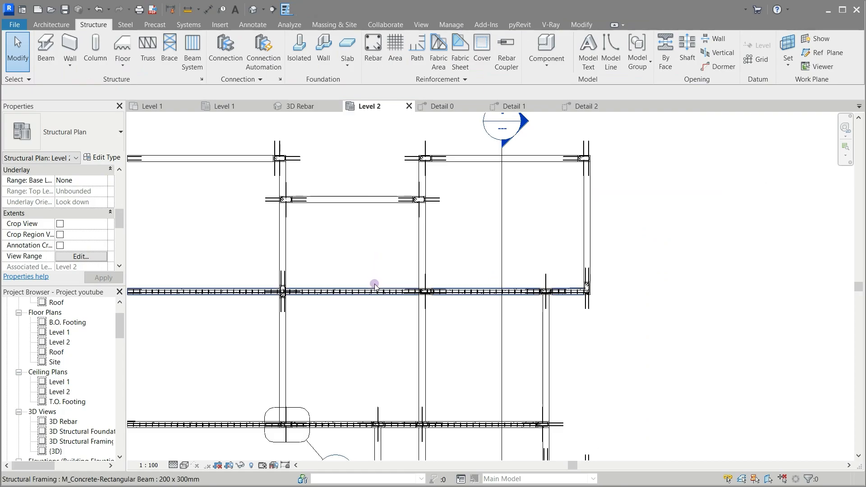
Propagate the corrected beam's rebar to the short parallel 200 x 300mm beam above it, using Align By Host
click(375, 285)
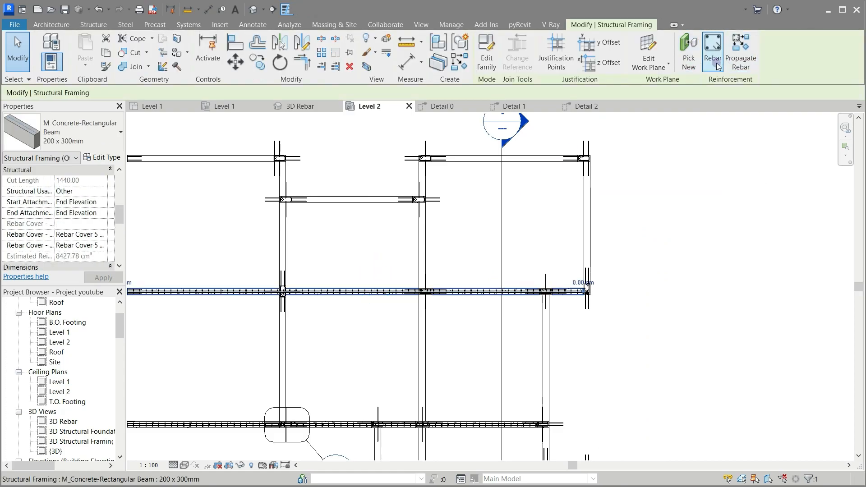
click(741, 54)
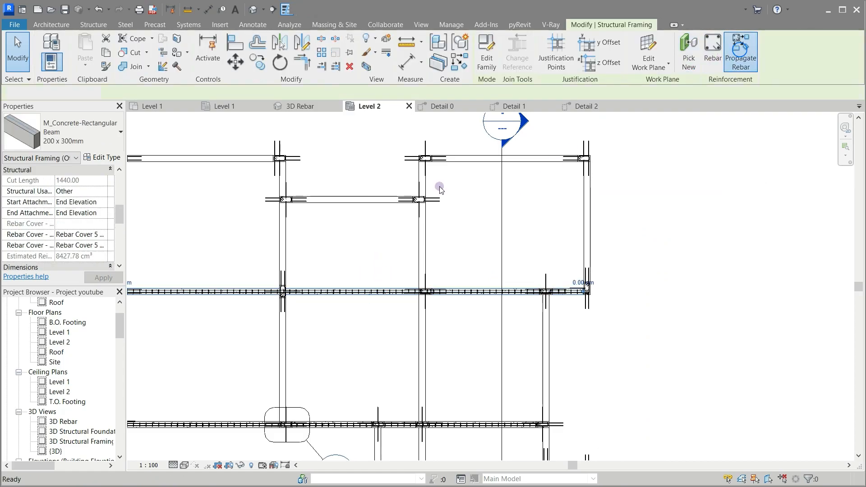
click(357, 209)
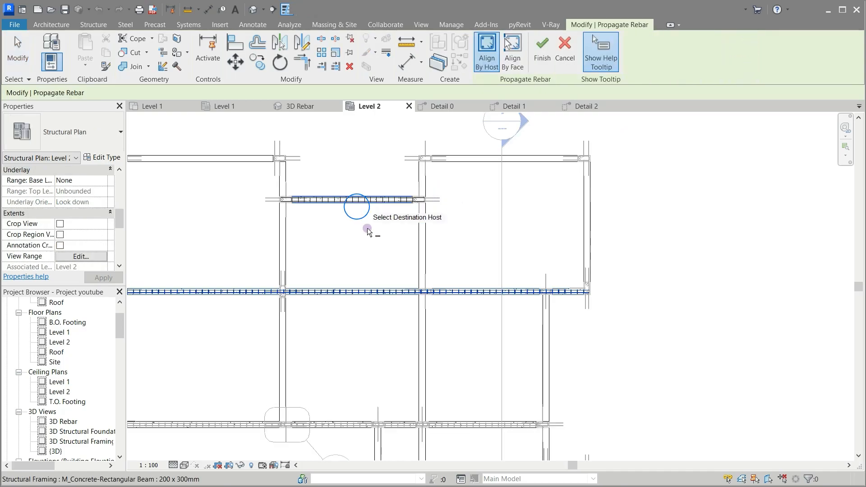
click(536, 62)
scroll(353, 197, up, 5)
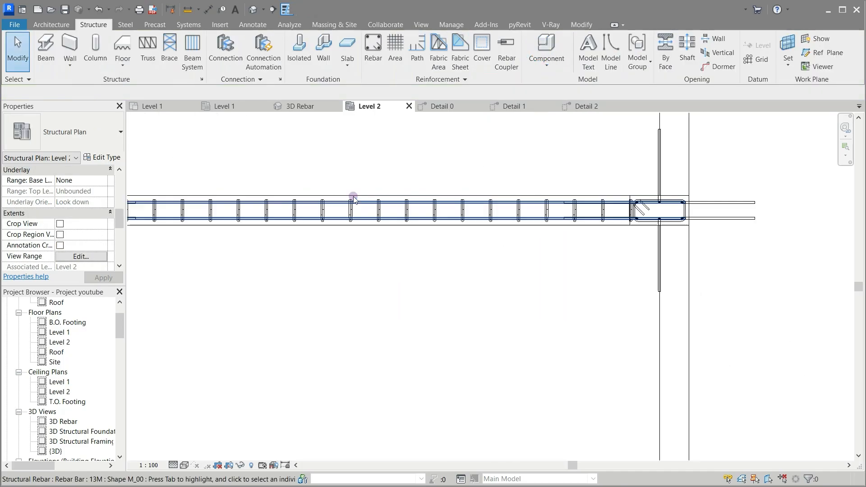
scroll(679, 237, up, 2)
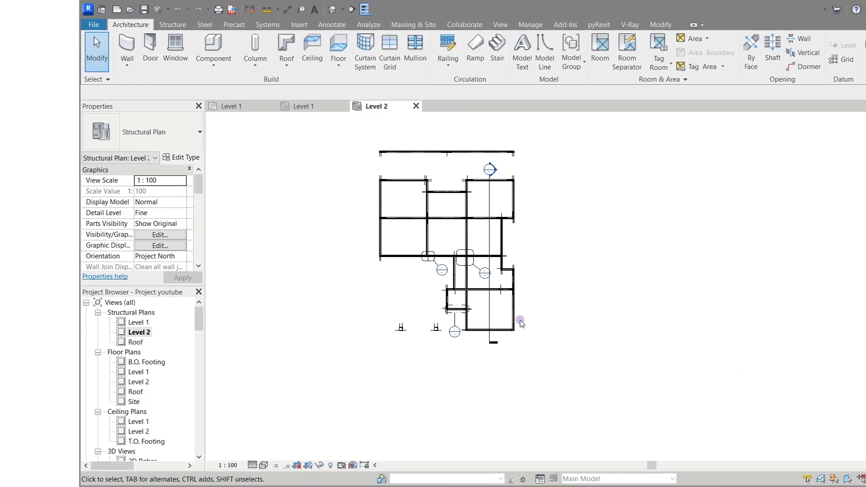
Examine the propagated beam reinforcement around the two column-beam callouts in the Level 2 plan
scroll(347, 311, up, 6)
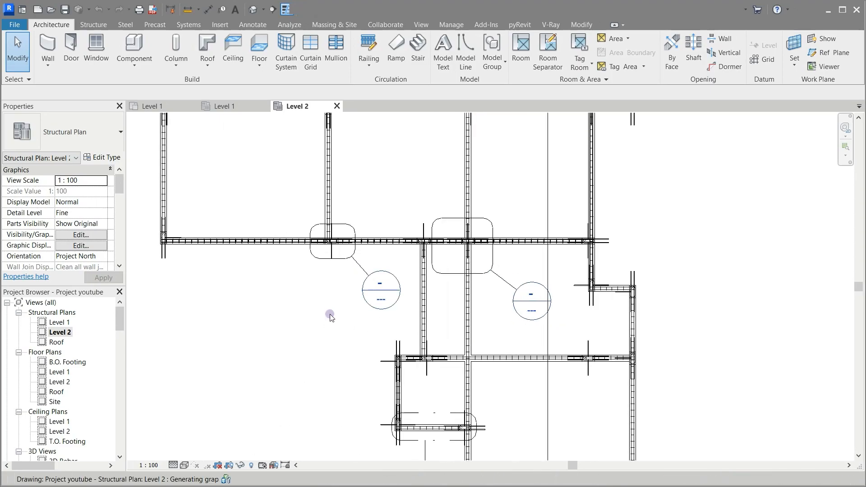
scroll(330, 317, up, 3)
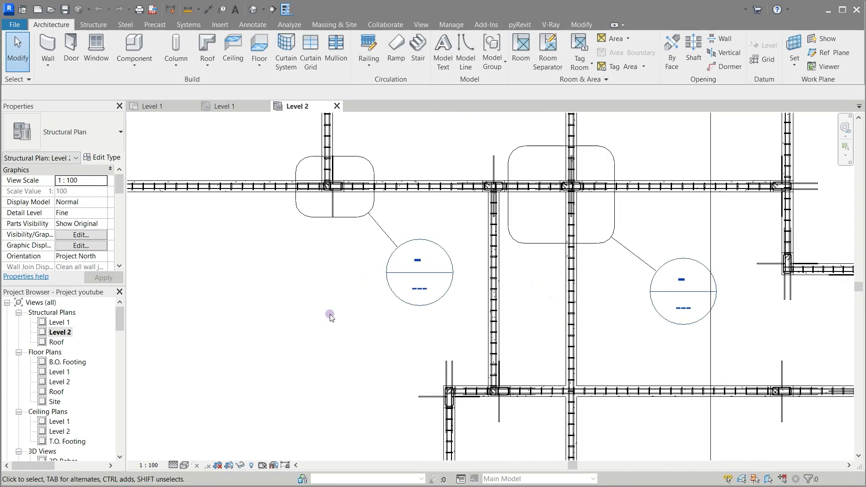
Open the Detail 0 callout of the column-beam joint in the Level 2 plan and its Detail 1 section view
scroll(436, 142, up, 2)
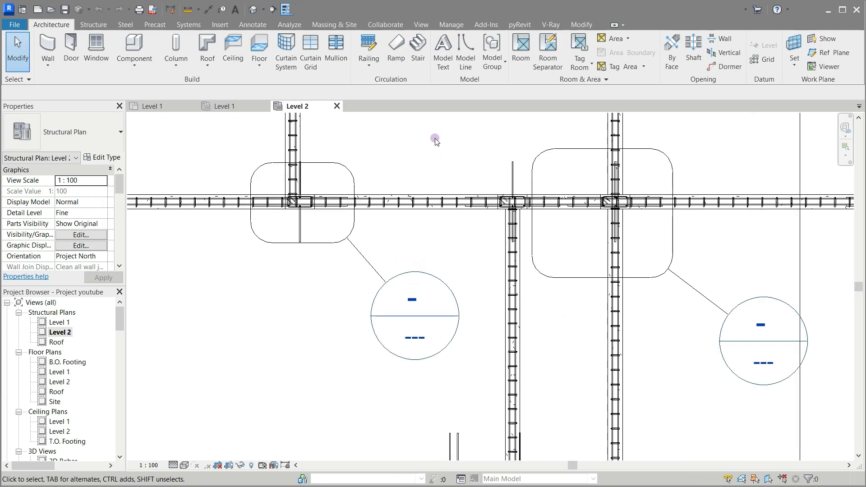
scroll(394, 163, down, 2)
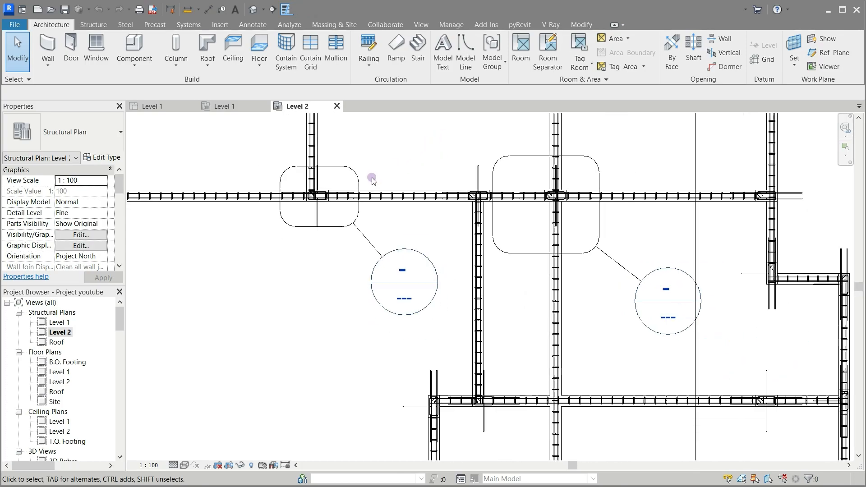
double_click(397, 256)
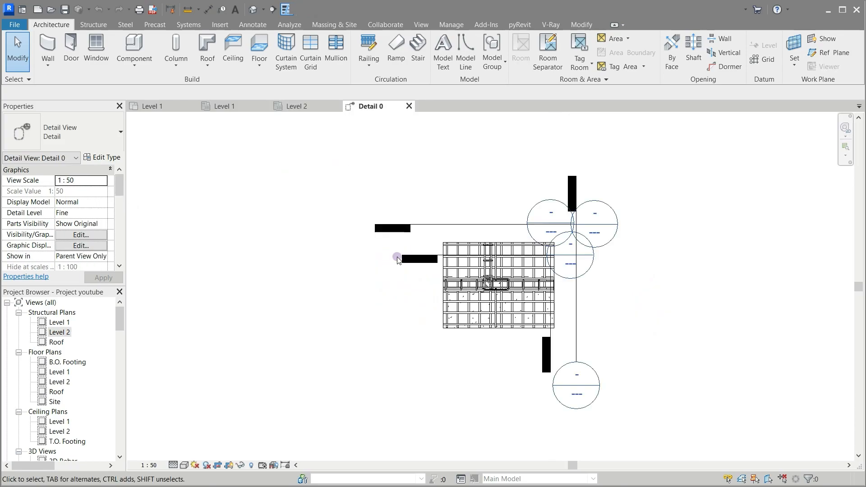
scroll(586, 291, up, 4)
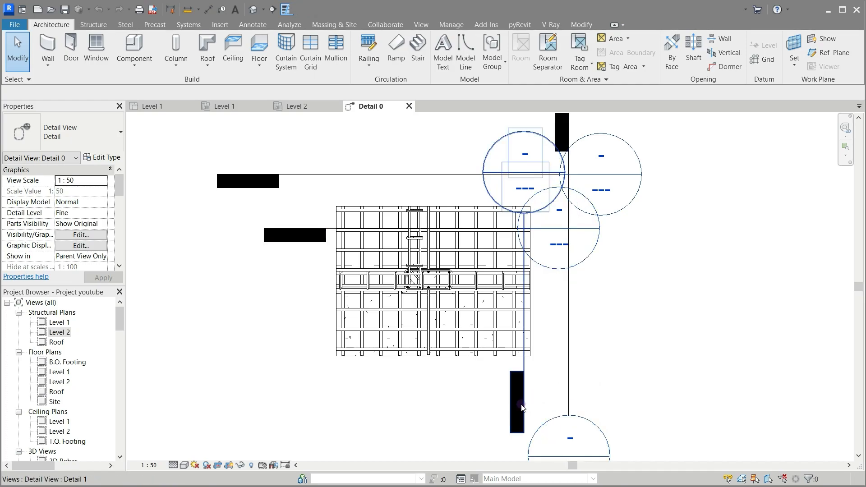
double_click(521, 134)
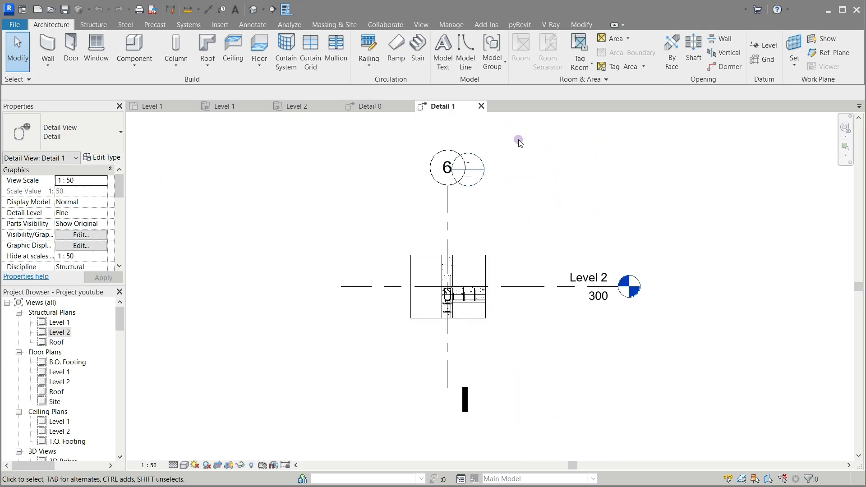
click(375, 105)
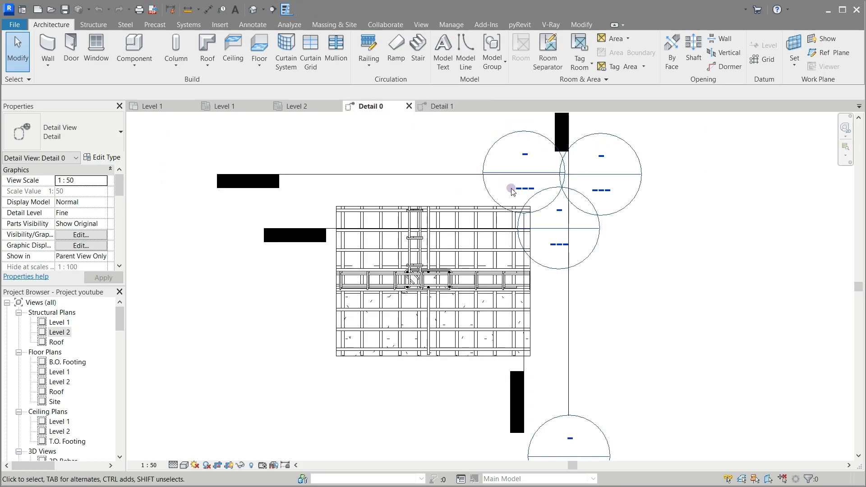
Open the Detail 2 section from Detail 0 and extend its crop region upward to just above the Roof level
double_click(551, 232)
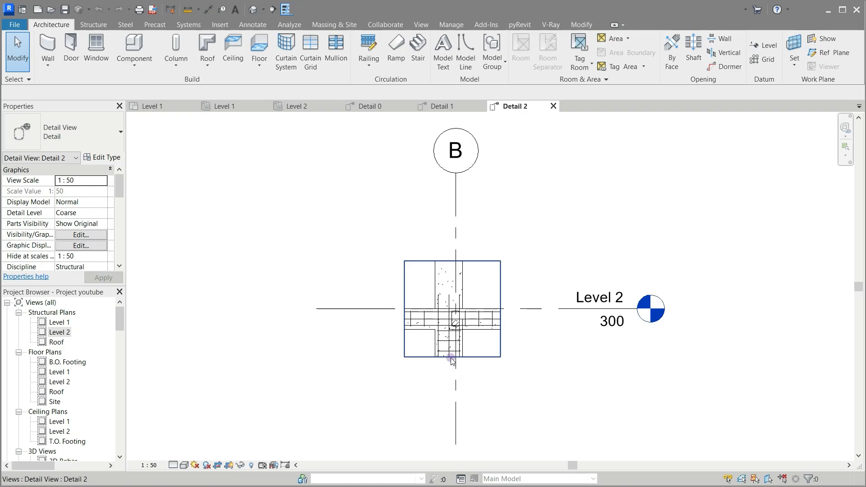
scroll(451, 362, down, 1)
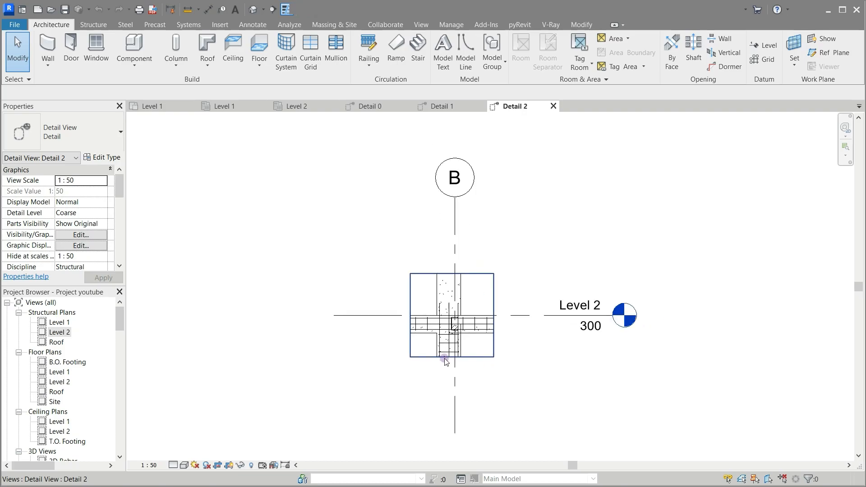
scroll(455, 357, up, 2)
scroll(499, 327, up, 2)
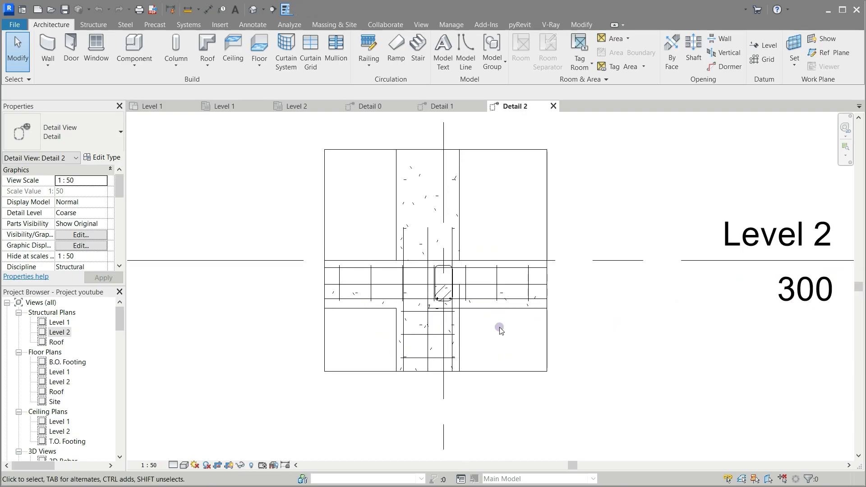
scroll(388, 360, down, 1)
click(472, 202)
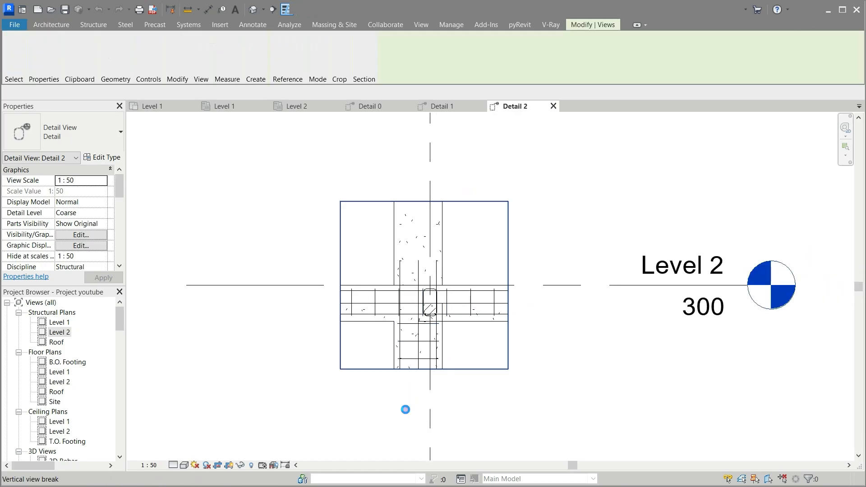
scroll(405, 410, down, 2)
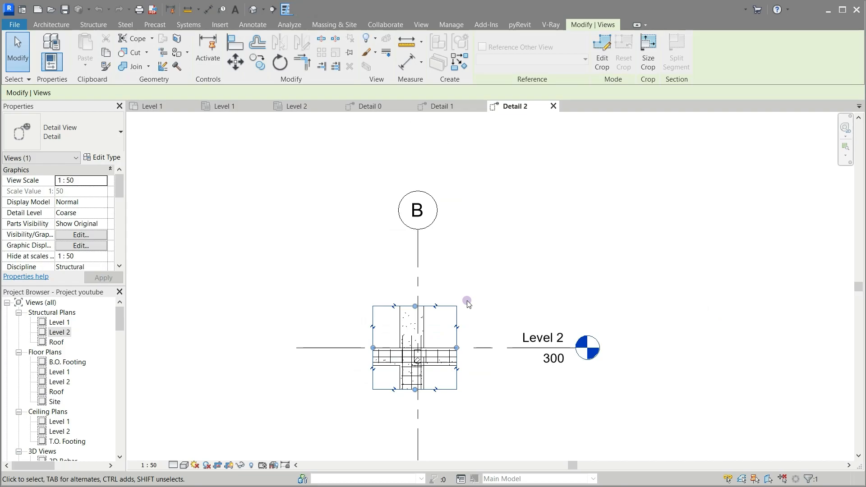
drag(415, 307, 434, 138)
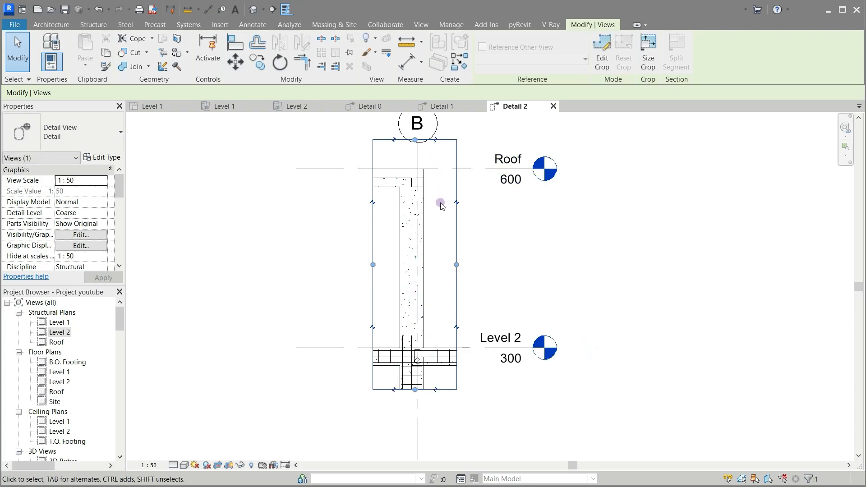
Extend the upper edge of the Detail 1 section's crop region to just above the Roof level
click(447, 107)
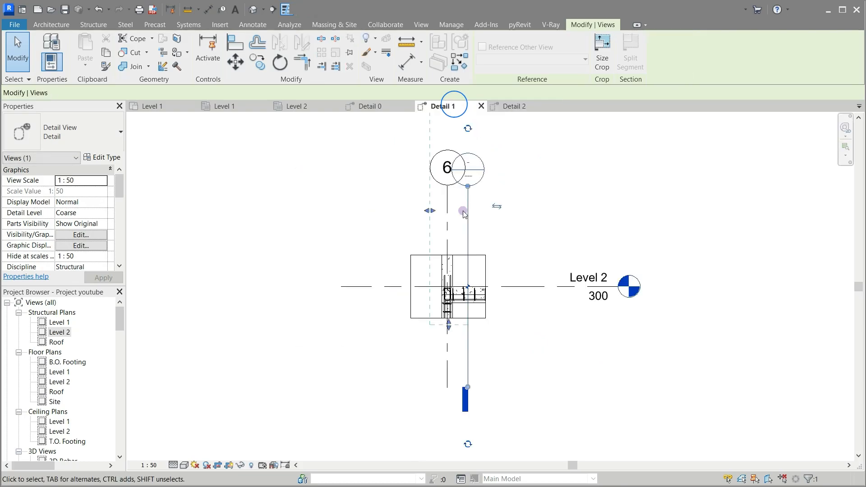
click(457, 258)
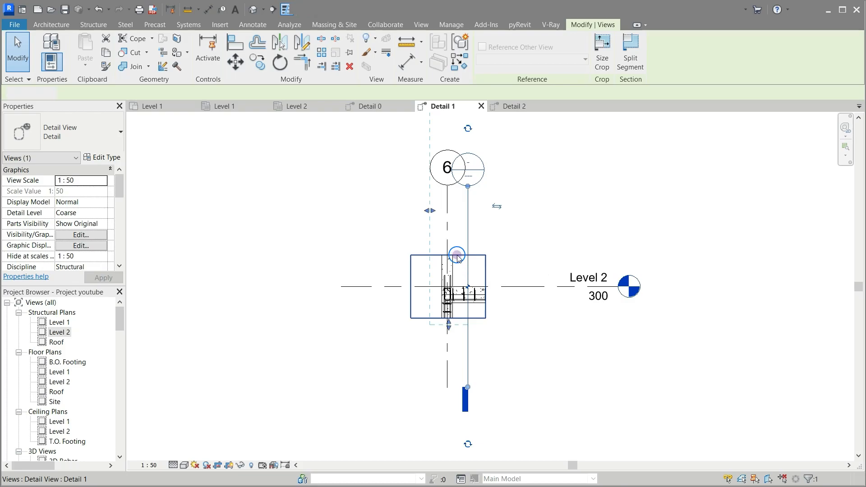
drag(451, 256, 449, 118)
click(365, 201)
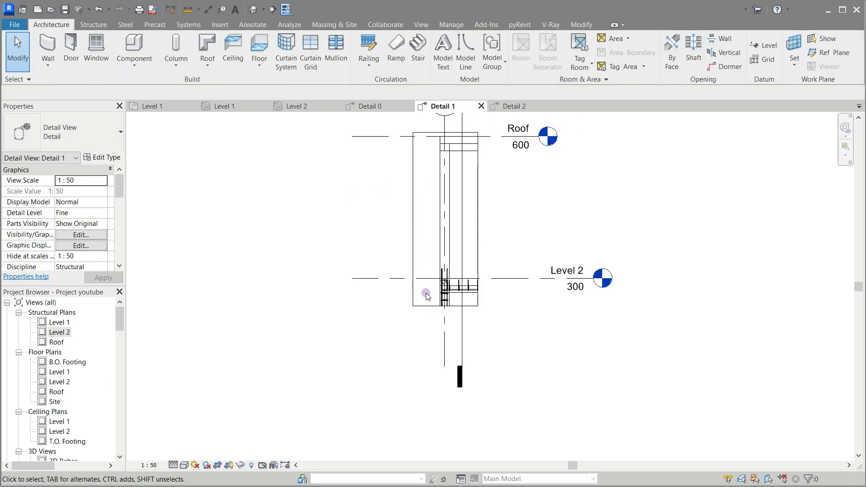
scroll(485, 160, up, 3)
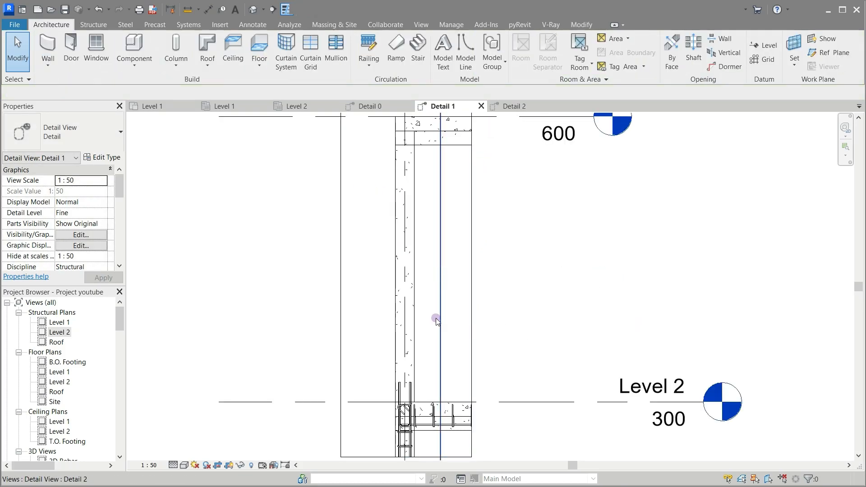
scroll(437, 321, down, 2)
scroll(397, 329, up, 4)
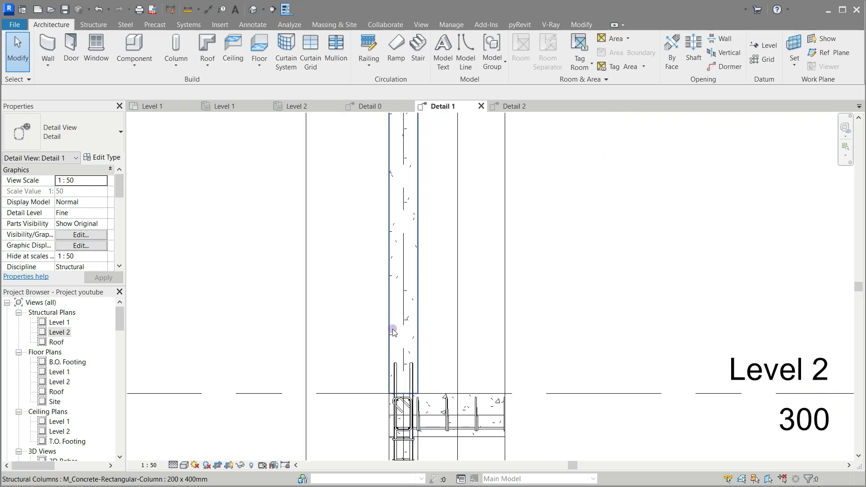
Draw a horizontal detail section across the 200 x 400mm concrete column just above Level 2, looking down
scroll(393, 331, down, 1)
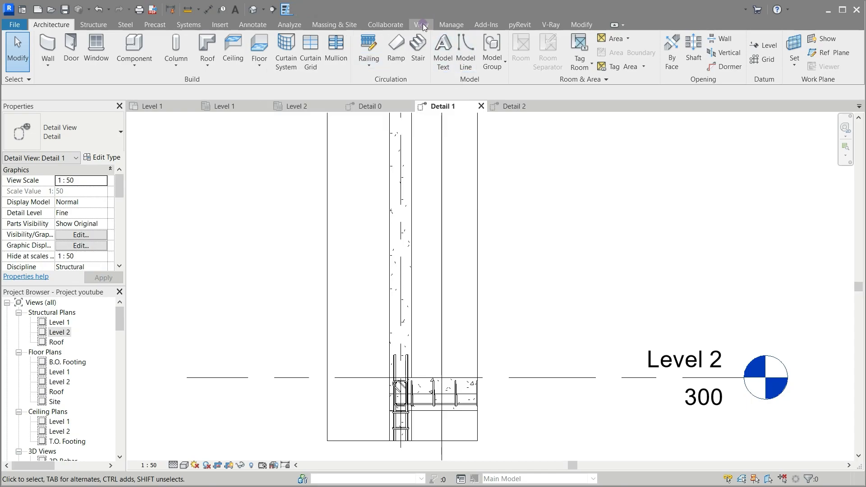
click(422, 25)
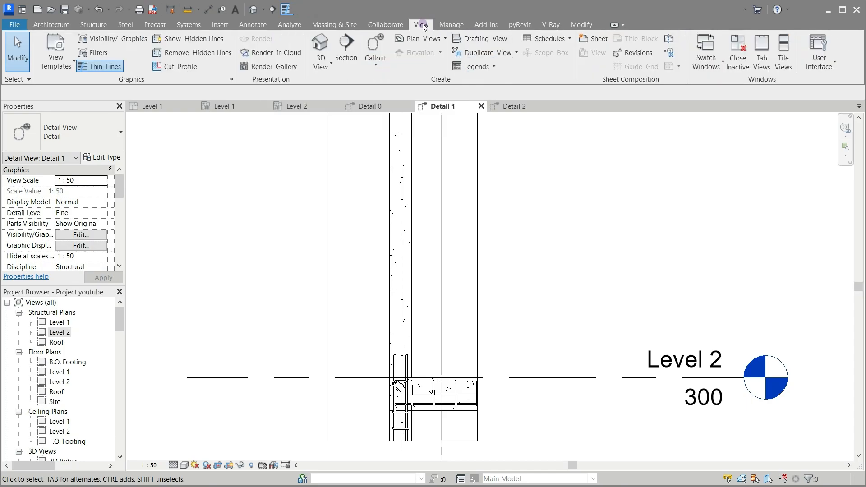
click(343, 48)
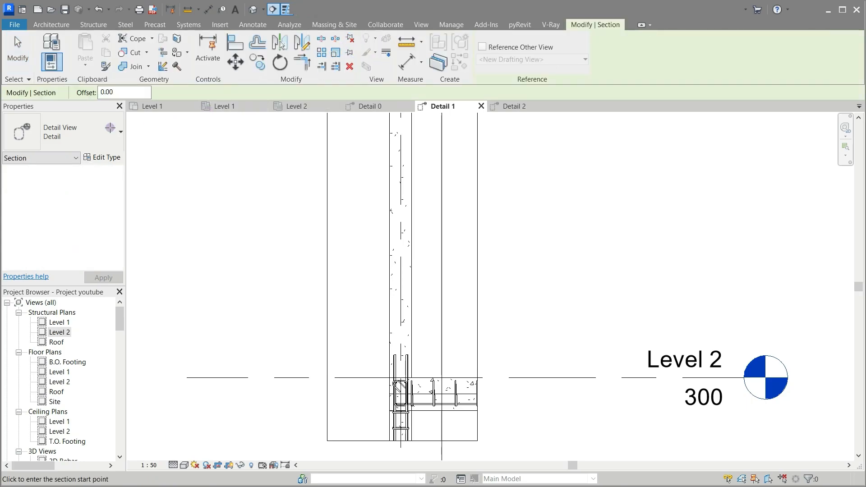
click(424, 335)
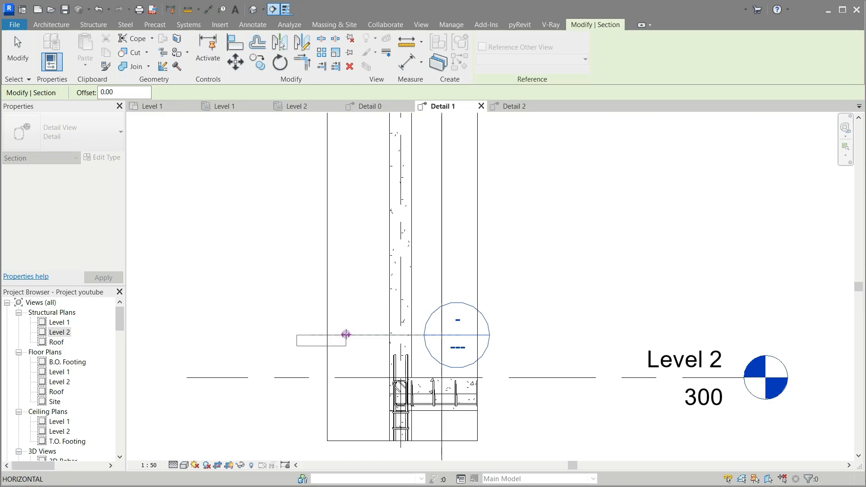
click(346, 334)
key(Escape)
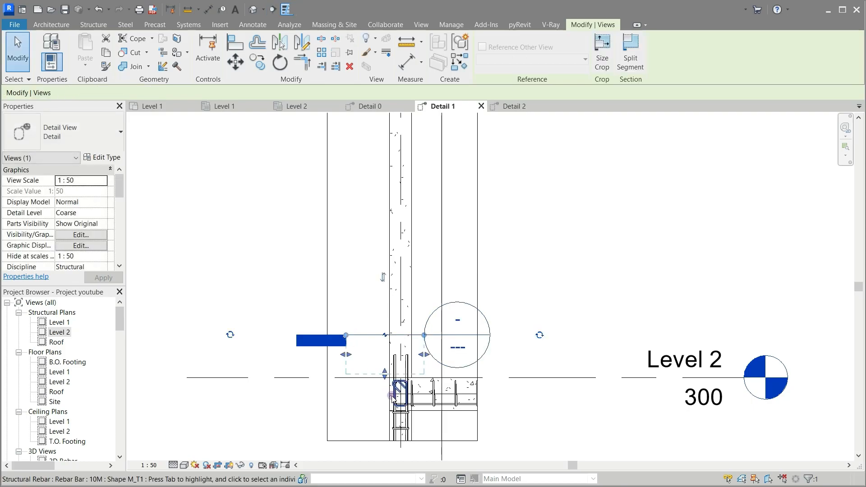
Extend the new section's view depth downward past the underside of the beam at Level 2
scroll(389, 397, up, 1)
scroll(389, 397, up, 3)
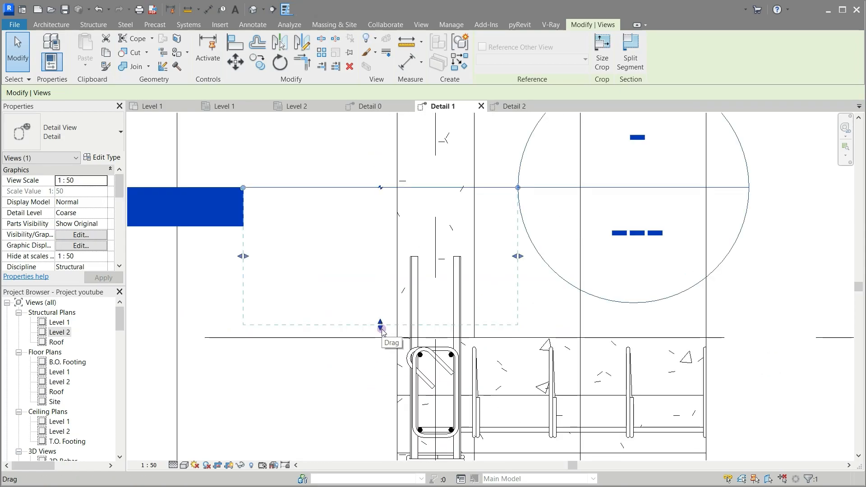
click(344, 379)
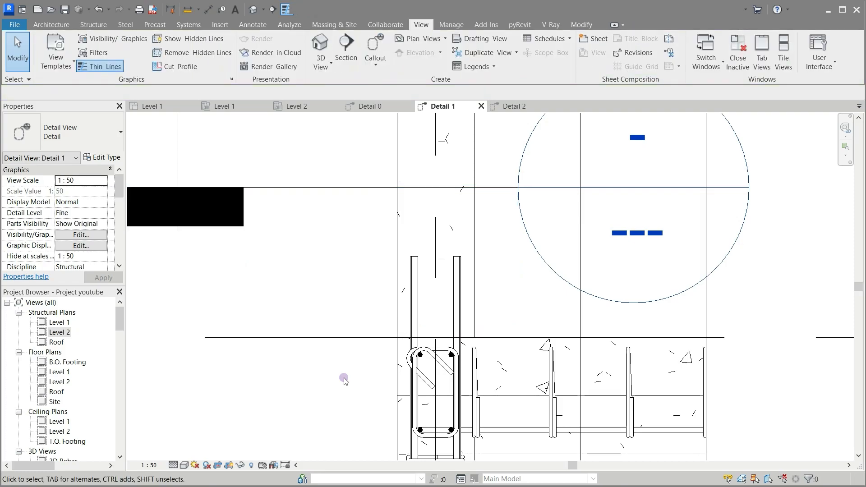
scroll(343, 378, down, 2)
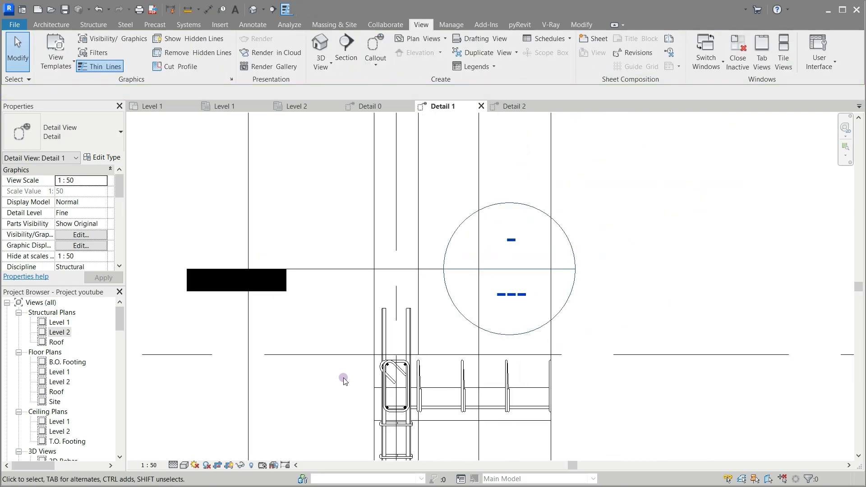
click(339, 272)
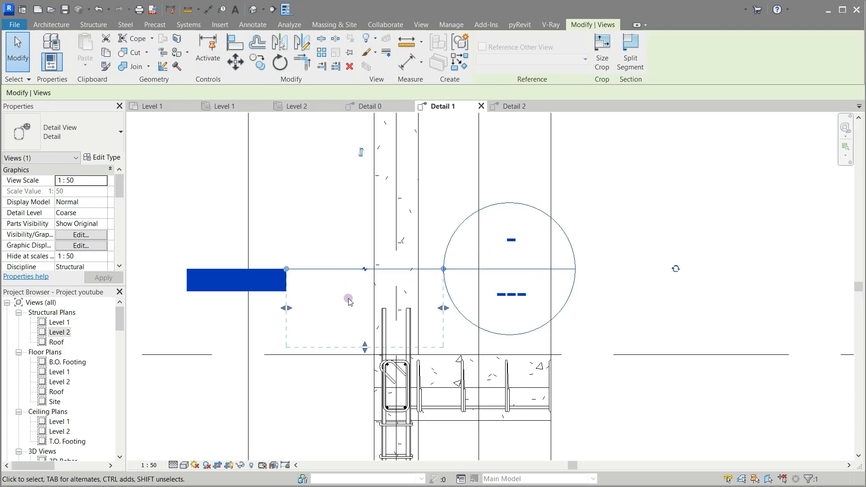
drag(365, 352, 365, 353)
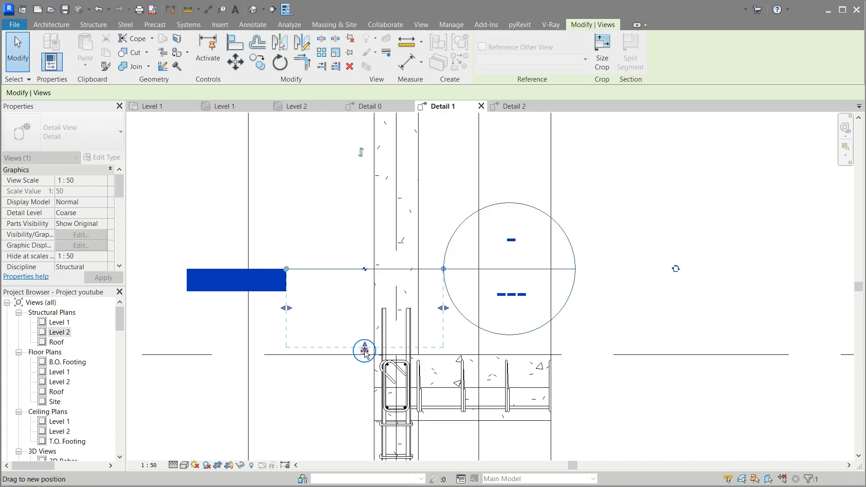
drag(365, 380, 366, 430)
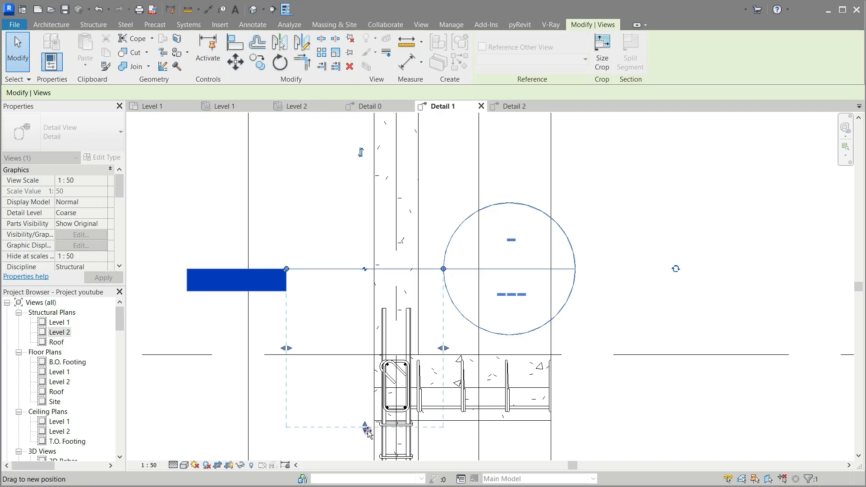
drag(367, 431, 367, 431)
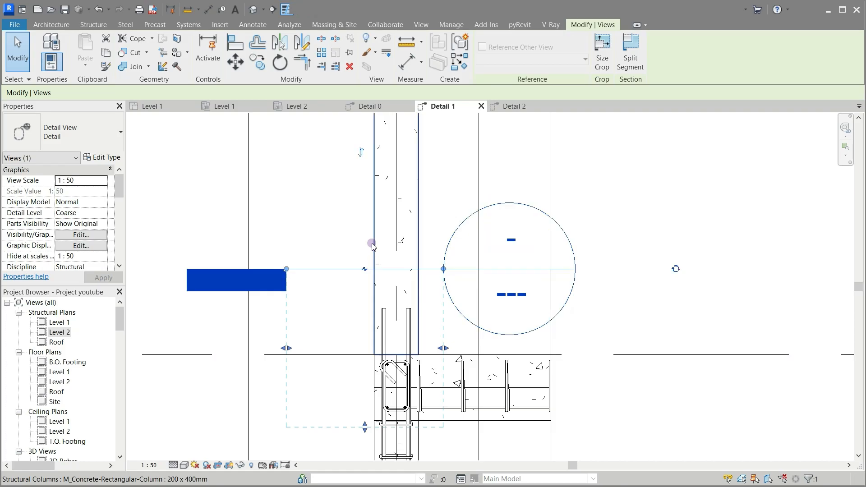
click(669, 213)
Open the new section's detail view and extend its crop region upward beyond the column's upper edge
double_click(510, 280)
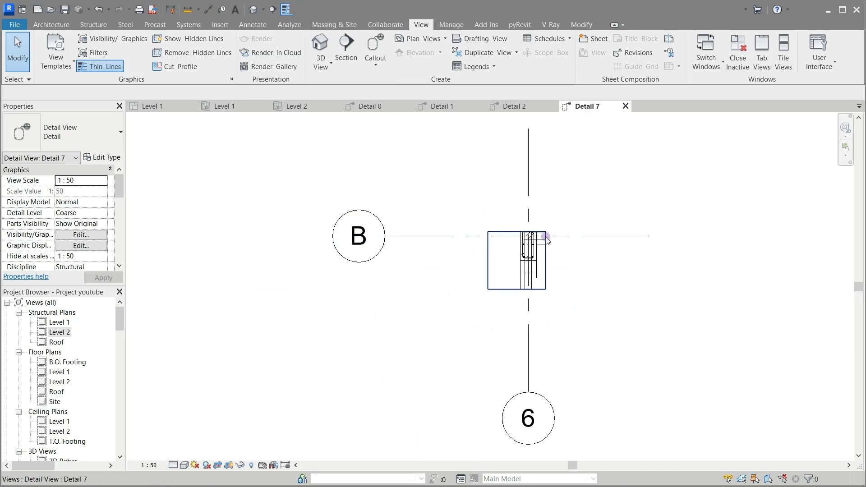
scroll(530, 206, up, 5)
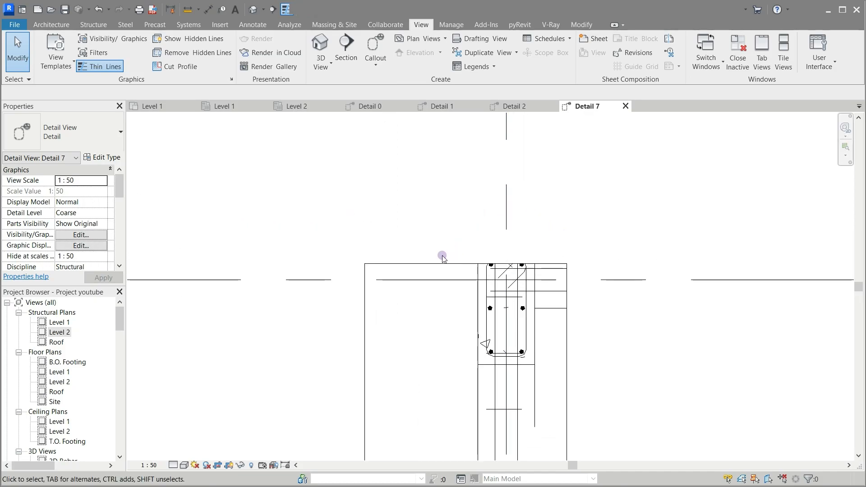
click(440, 263)
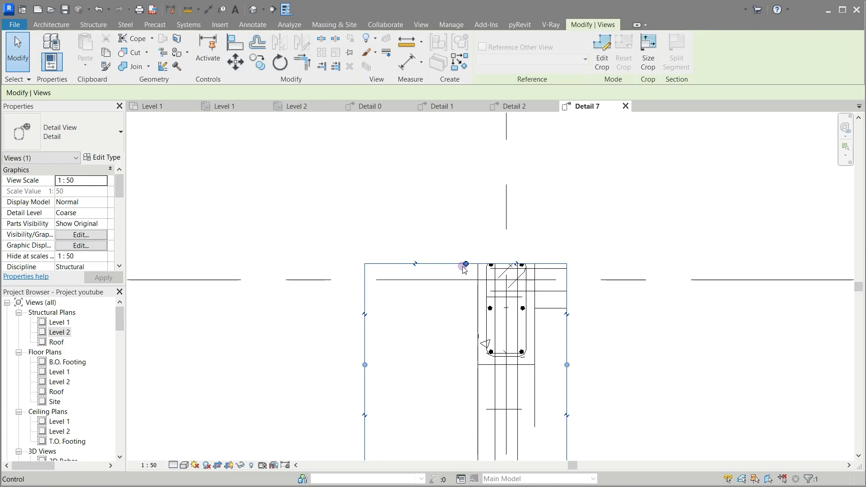
drag(466, 264, 466, 237)
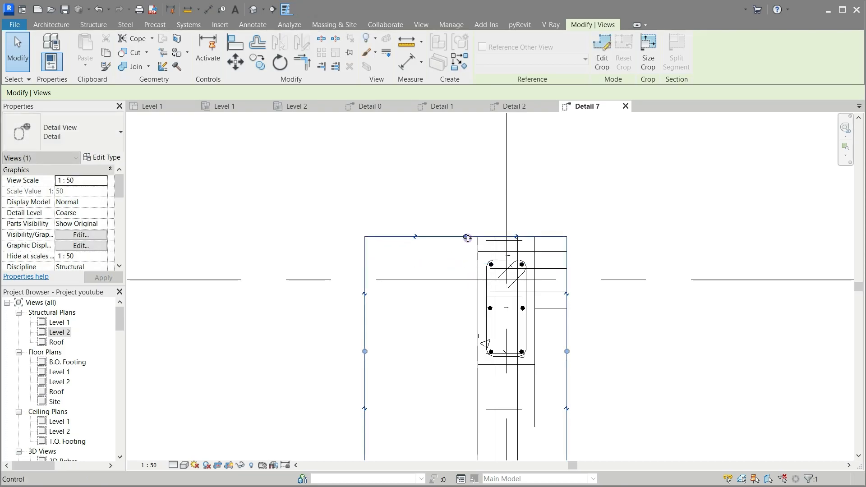
click(619, 348)
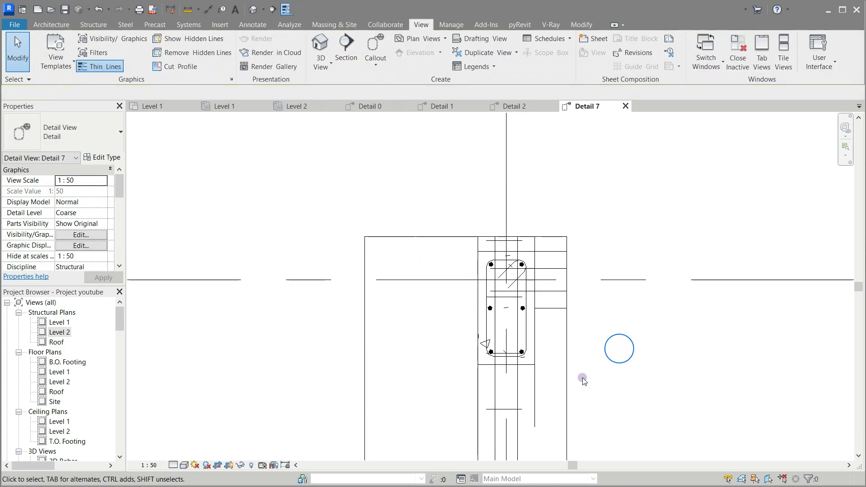
Temporarily hide the 13M straight bars and 10M stirrups of the beams that cross the column in the section view
click(520, 395)
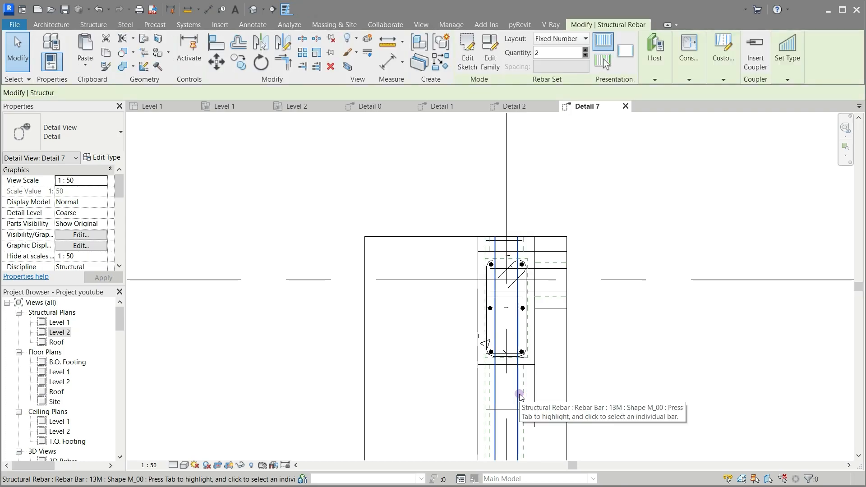
click(240, 465)
click(250, 440)
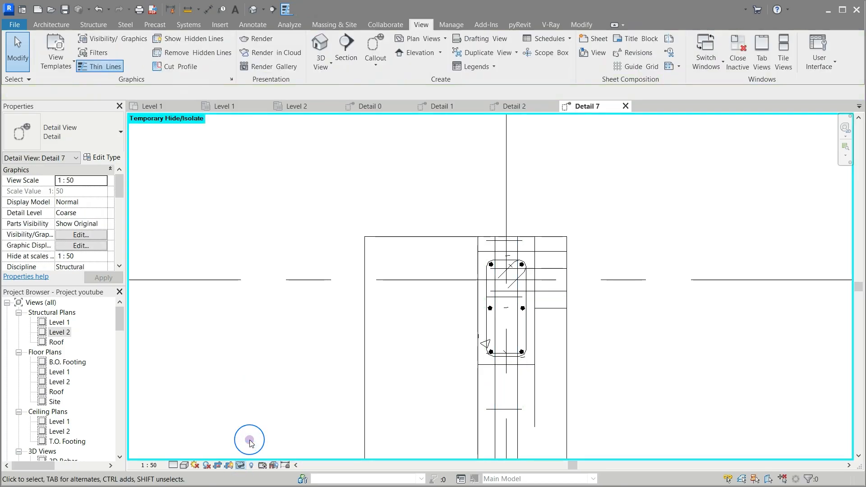
click(504, 416)
click(240, 465)
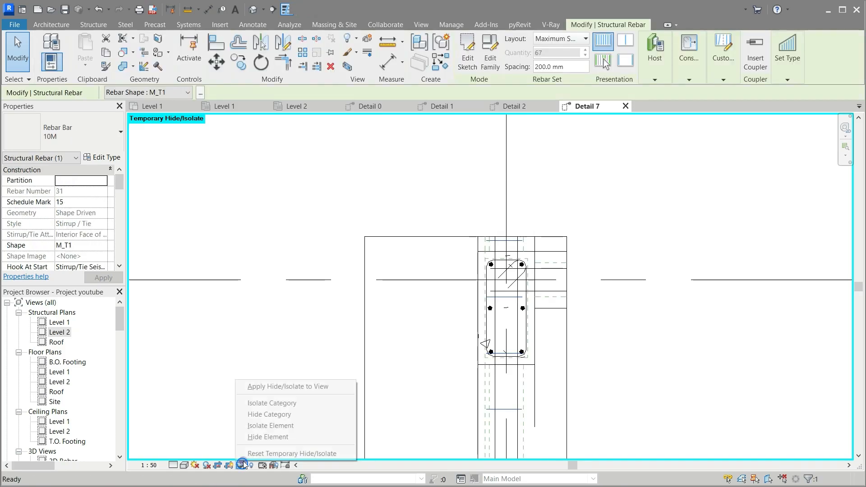
click(253, 438)
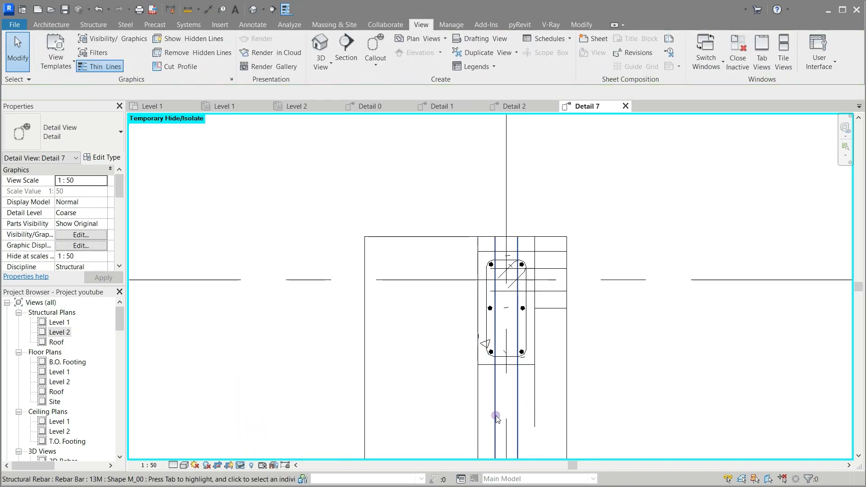
click(240, 465)
click(251, 438)
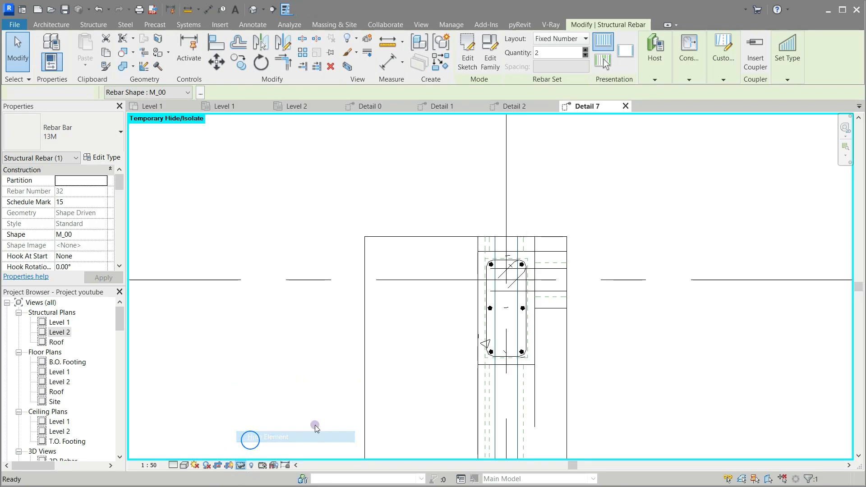
click(551, 293)
click(242, 467)
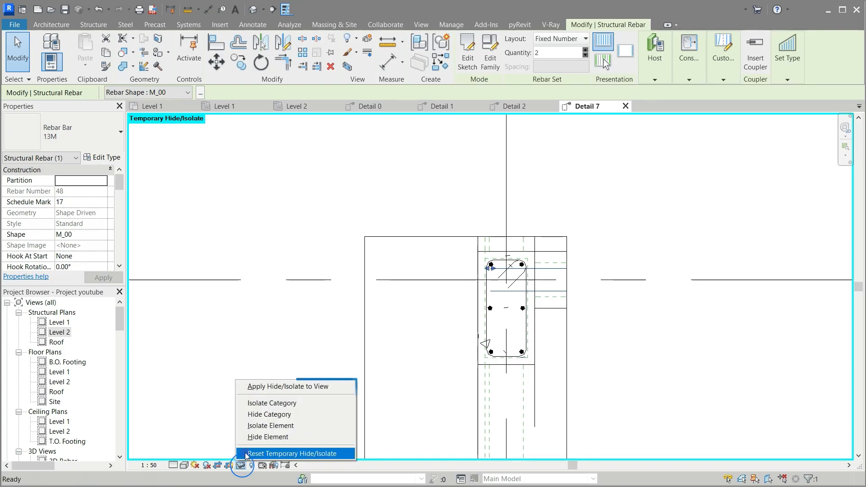
click(262, 437)
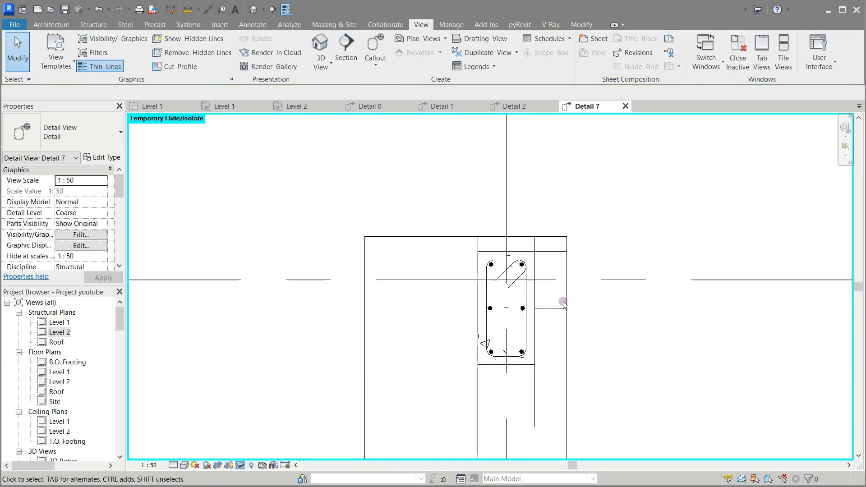
Set the detail level of the column section view to Fine
scroll(602, 257, up, 3)
scroll(346, 156, down, 2)
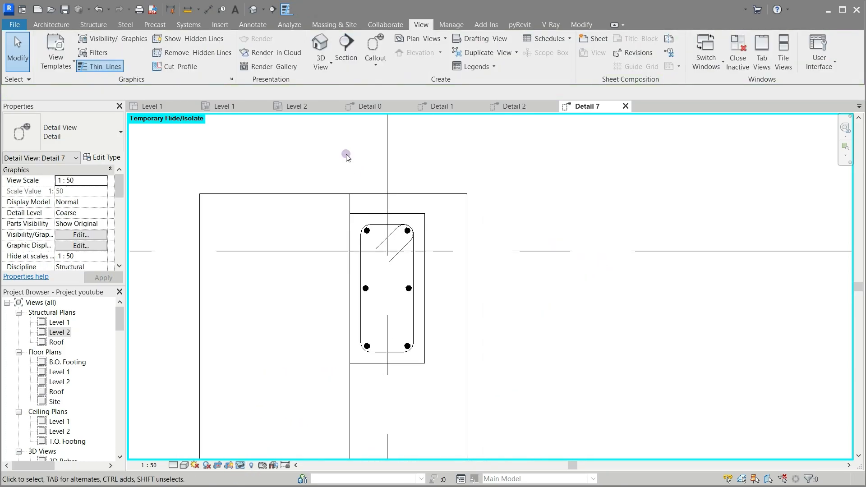
click(173, 465)
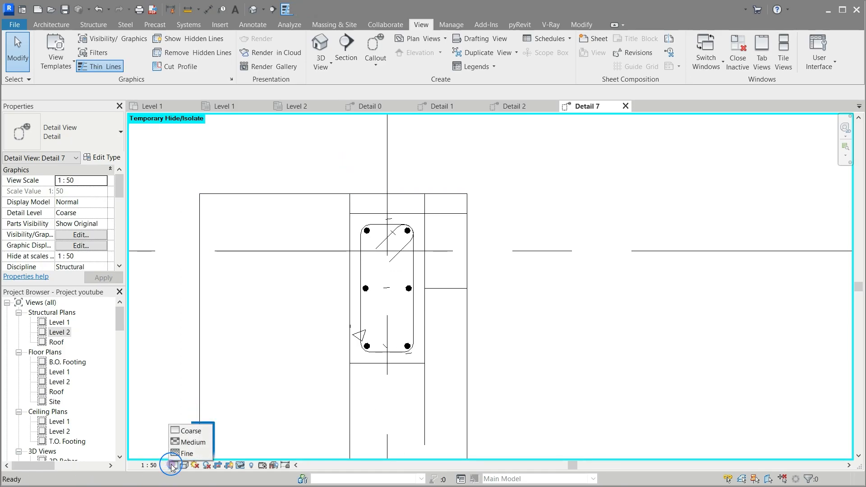
click(179, 453)
scroll(332, 218, up, 2)
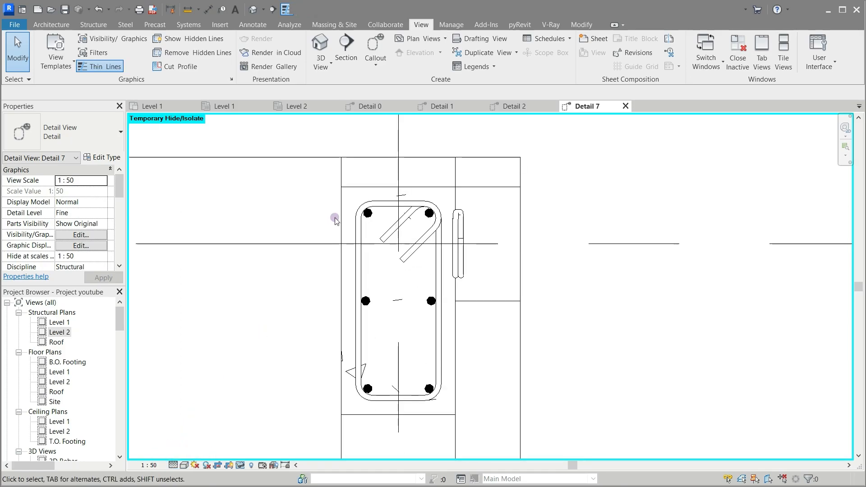
Set the rebar cover of the 200 x 400mm column to Rebar Cover 5 <40 mm>
click(340, 217)
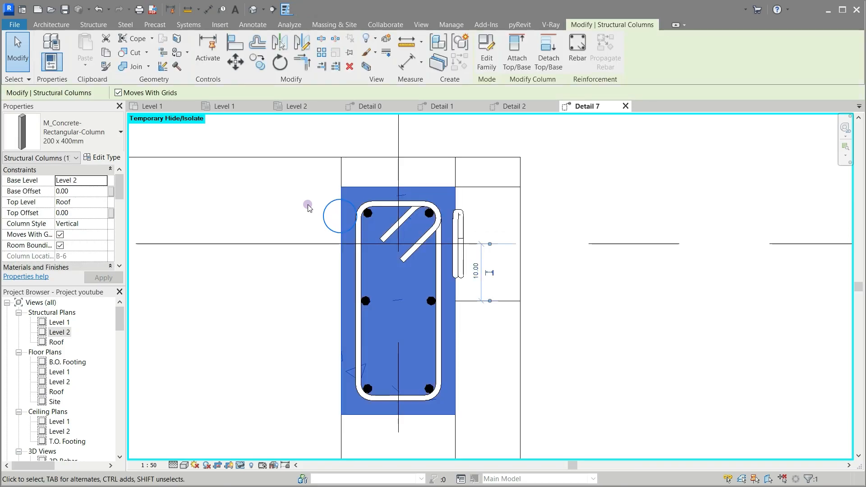
click(577, 47)
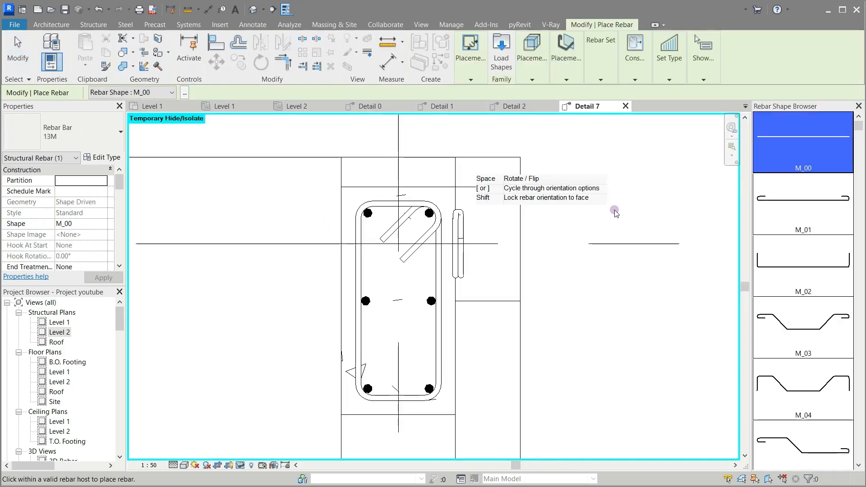
click(97, 24)
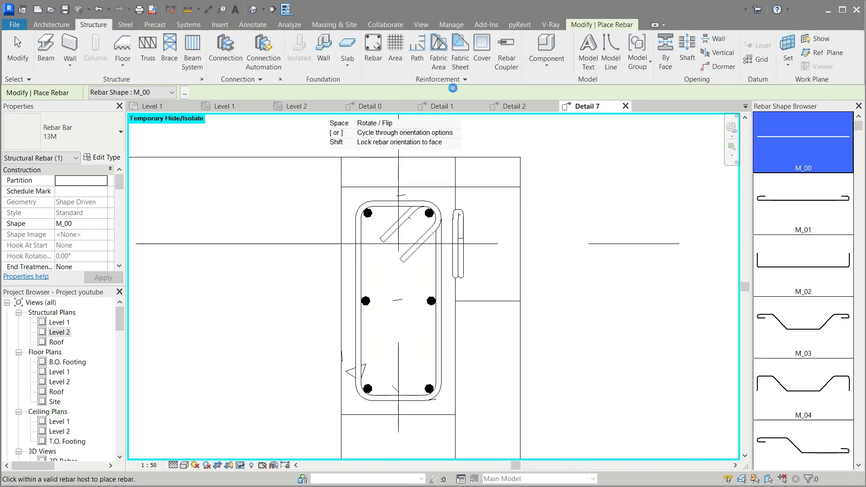
click(481, 48)
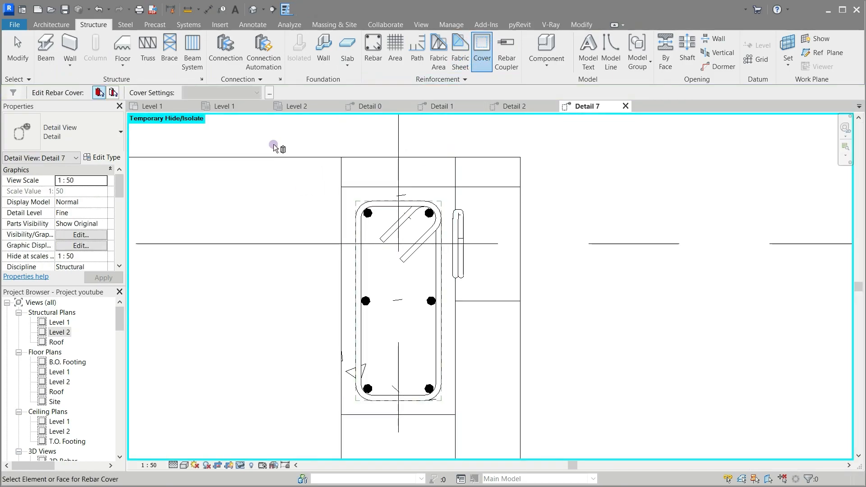
click(339, 219)
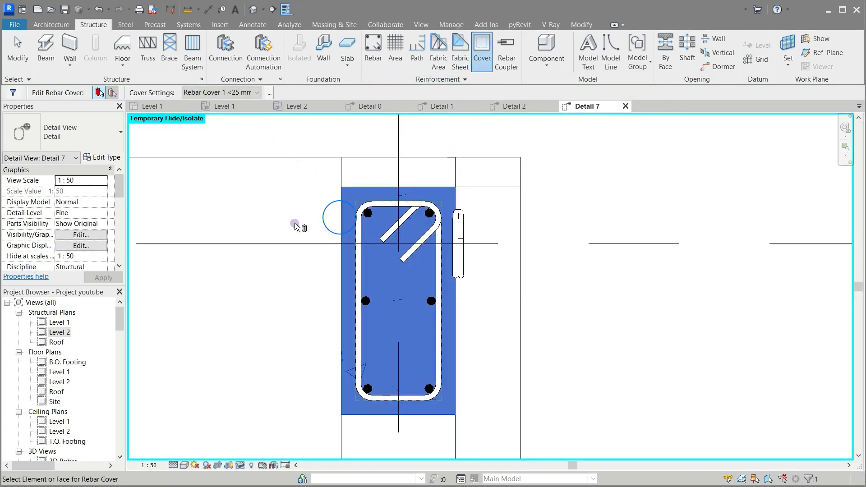
click(255, 93)
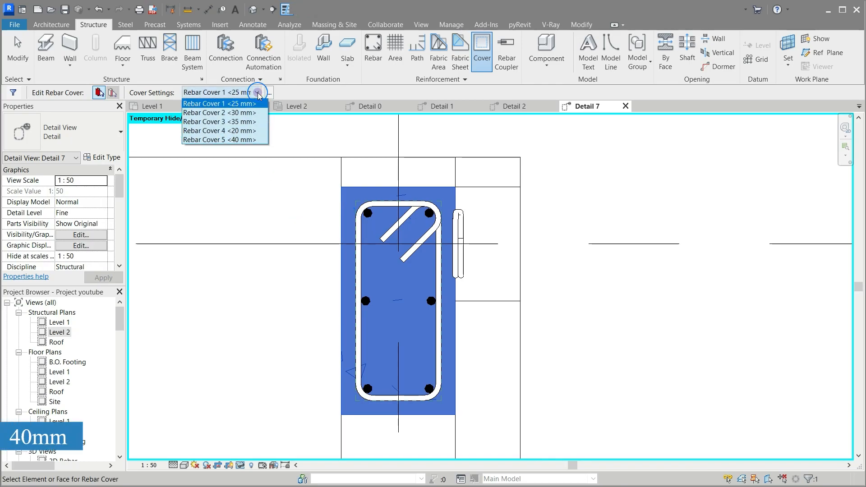
click(251, 141)
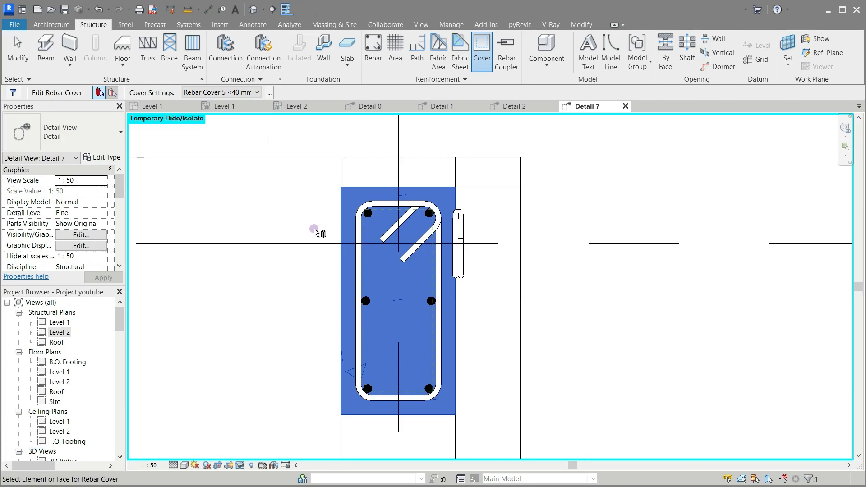
scroll(310, 231, up, 4)
key(Escape)
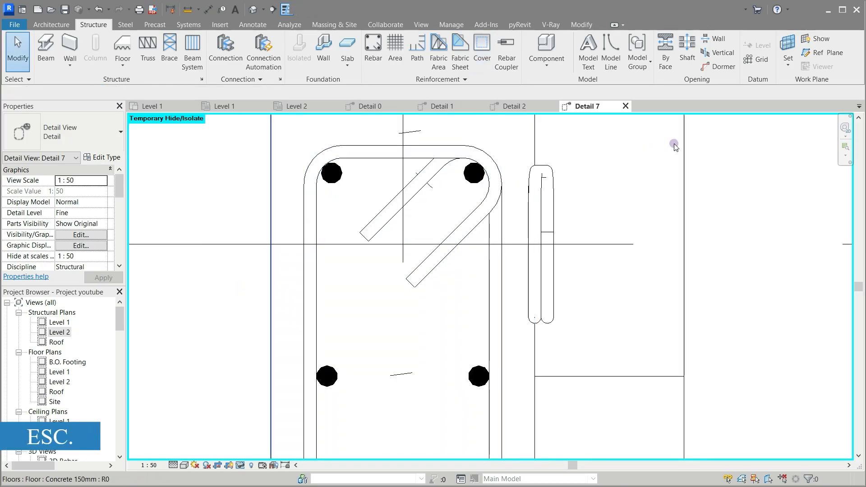
Start placing rebar in the 200 x 400mm column with shape M_00, oriented Perpendicular to Cover
key(r)
key(b)
key(Escape)
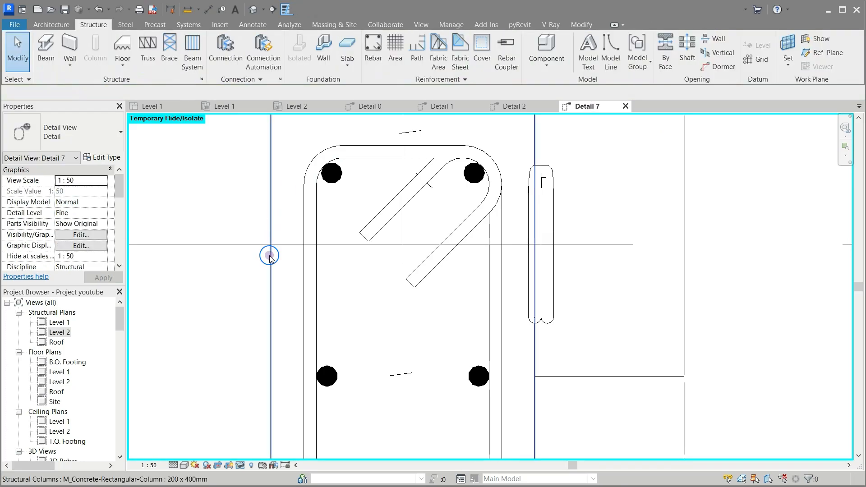
click(269, 256)
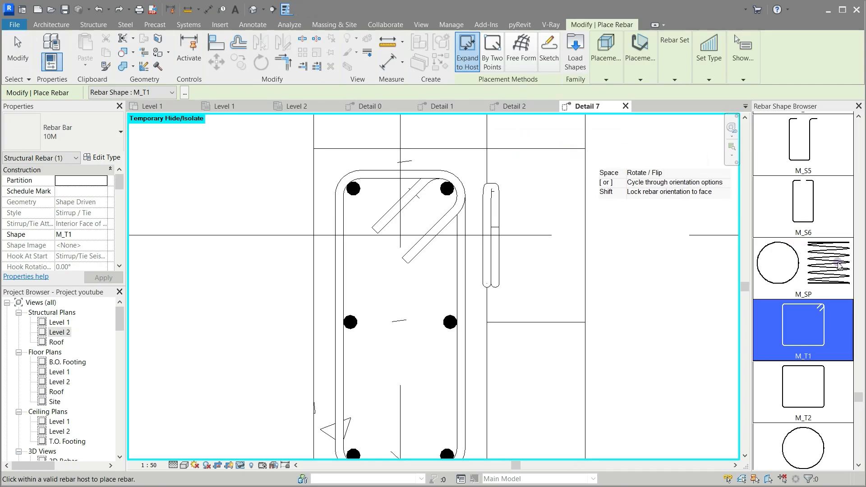
drag(862, 398, 863, 119)
click(849, 128)
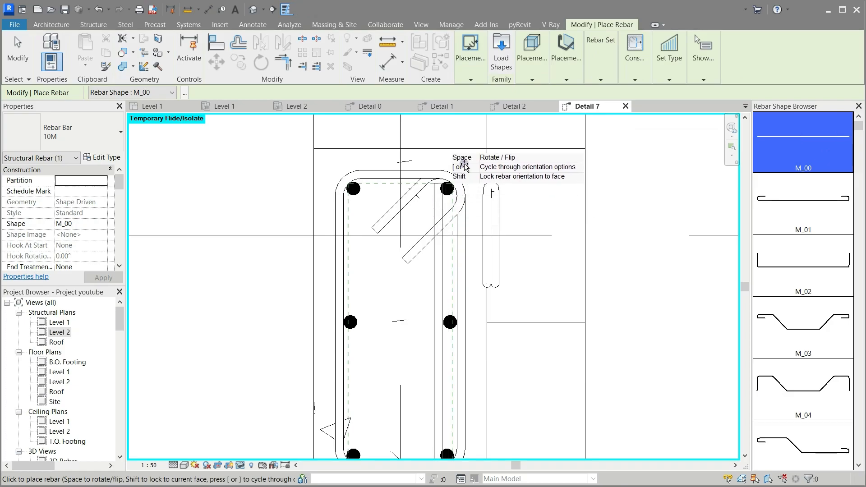
click(572, 80)
click(558, 103)
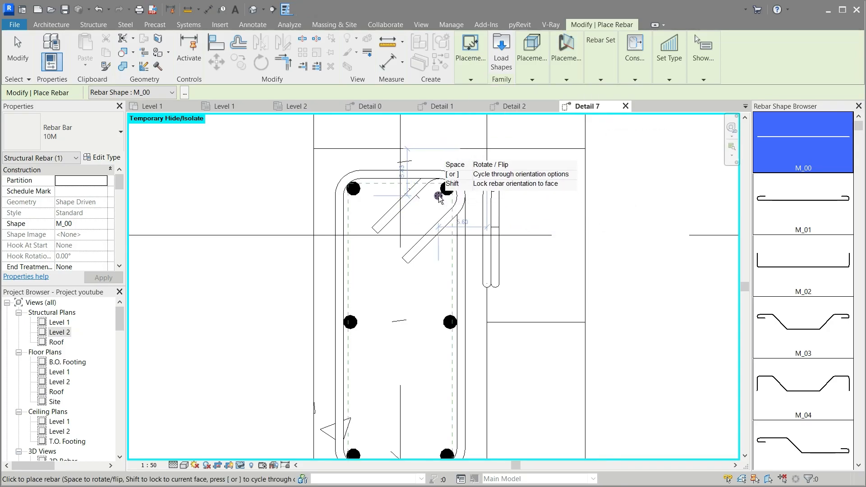
Place a 13M straight bar inside the column's upper-right corner, just inside the existing beam corner bar
click(85, 147)
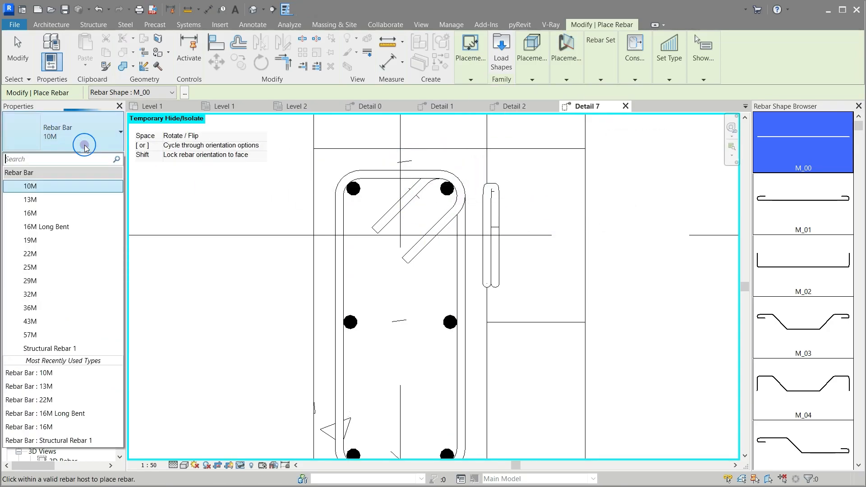
click(38, 200)
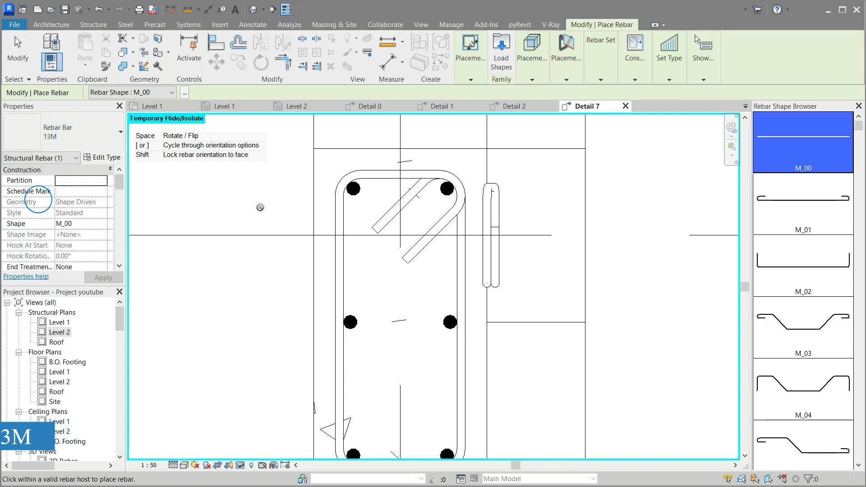
key(Escape)
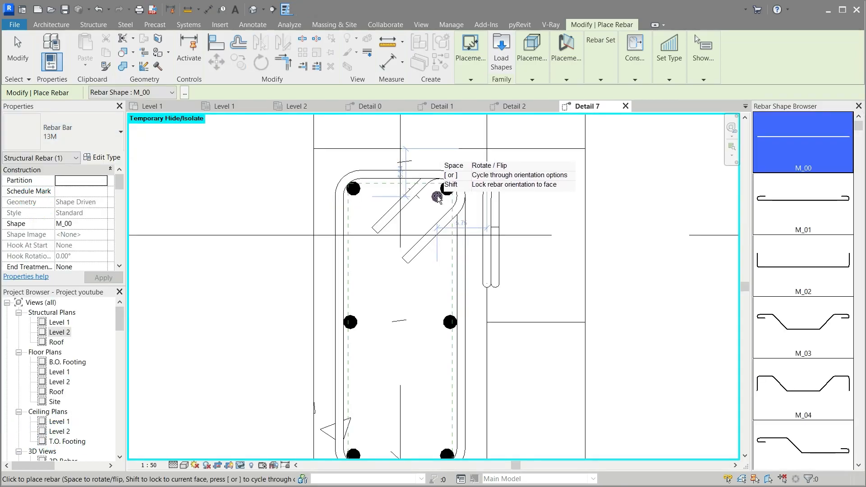
scroll(437, 197, up, 2)
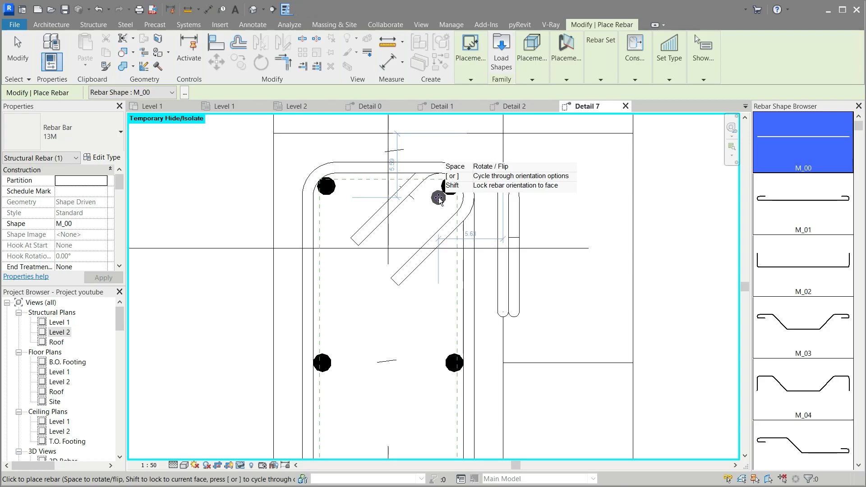
click(439, 198)
key(Escape)
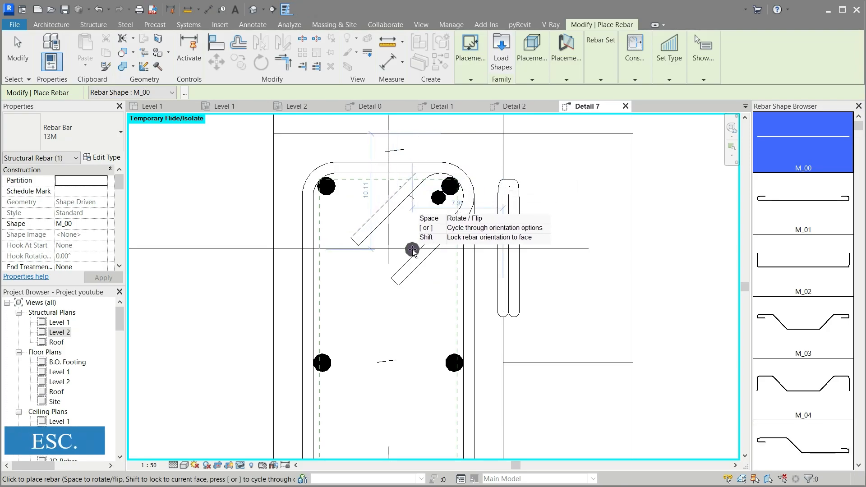
Change the rebar type of the newly placed column bar to 16M
click(255, 216)
click(92, 139)
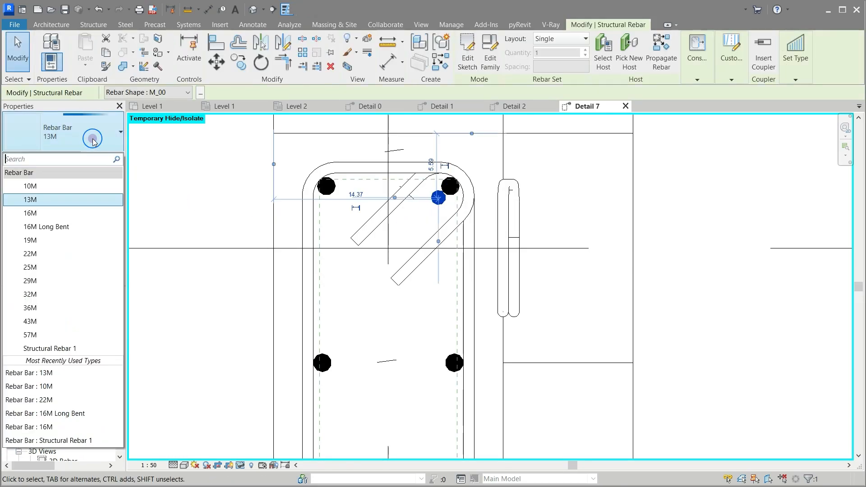
click(47, 213)
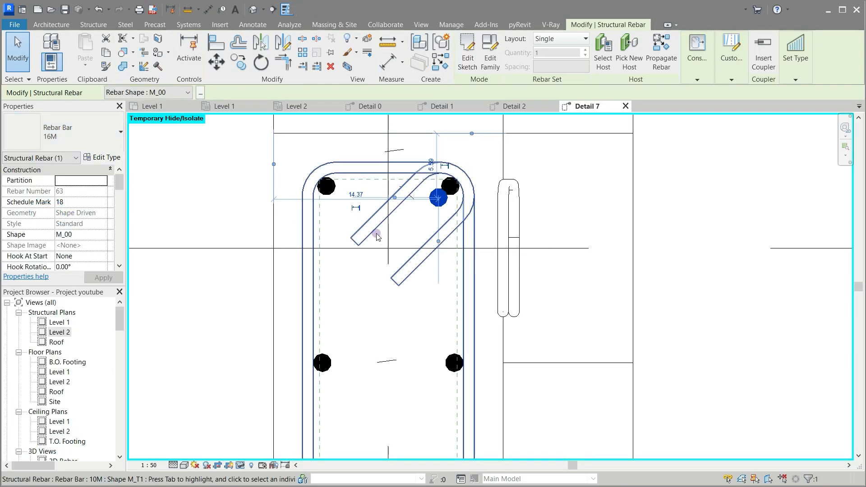
scroll(436, 198, up, 2)
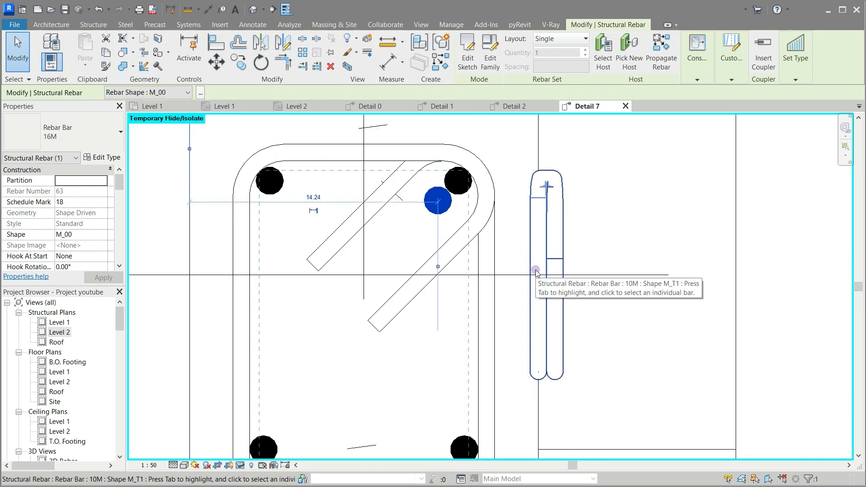
click(150, 207)
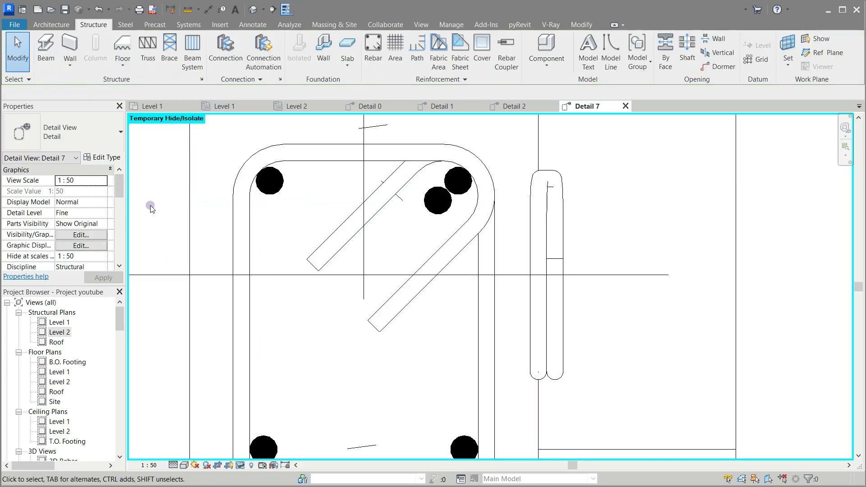
scroll(165, 207, down, 1)
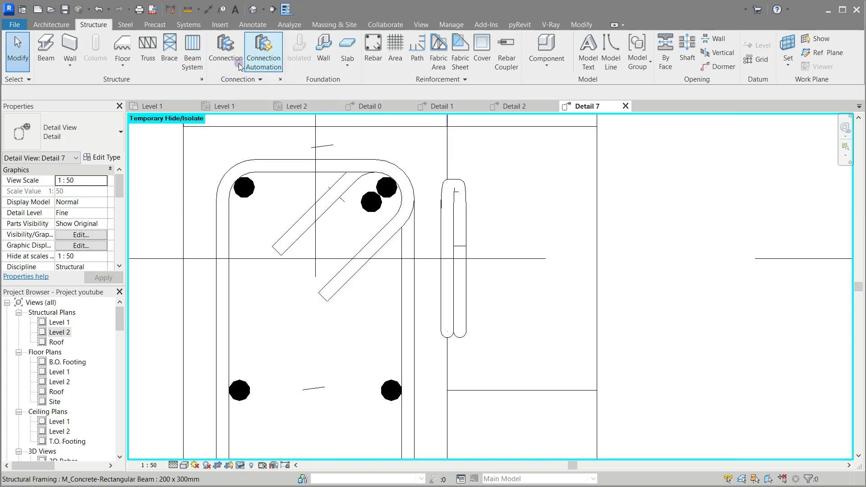
click(208, 9)
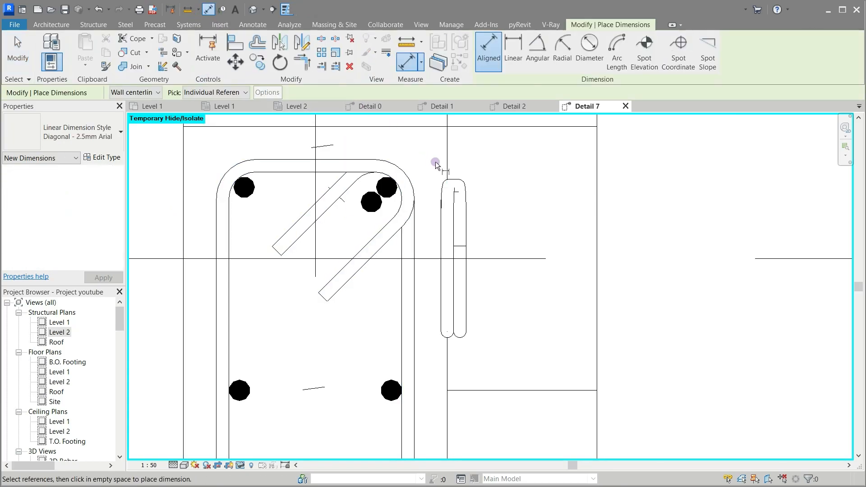
click(384, 203)
scroll(384, 203, down, 4)
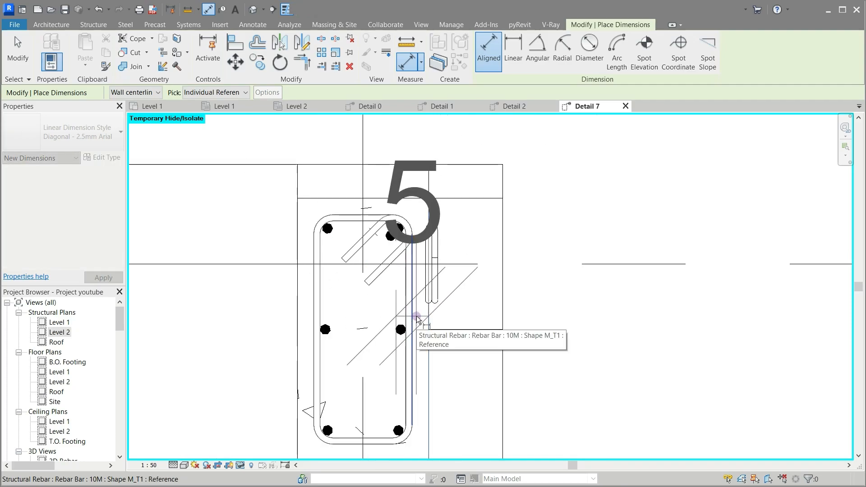
scroll(416, 316, up, 3)
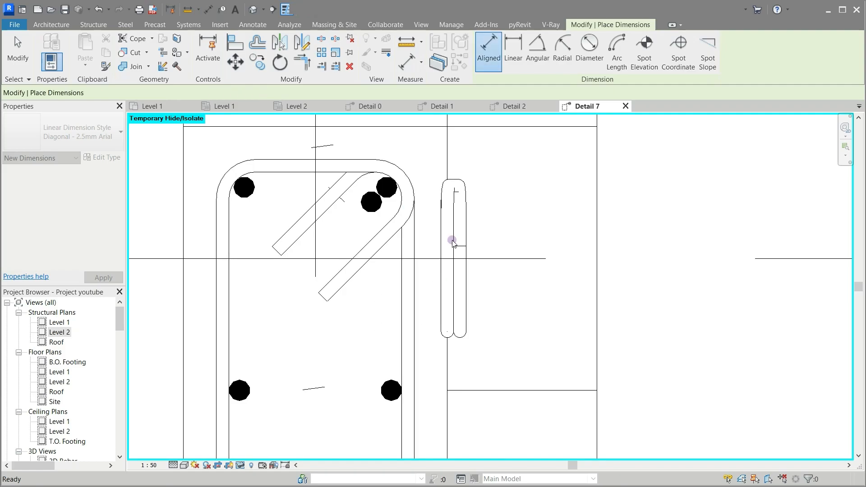
key(Escape)
key(Escape)
scroll(453, 240, down, 2)
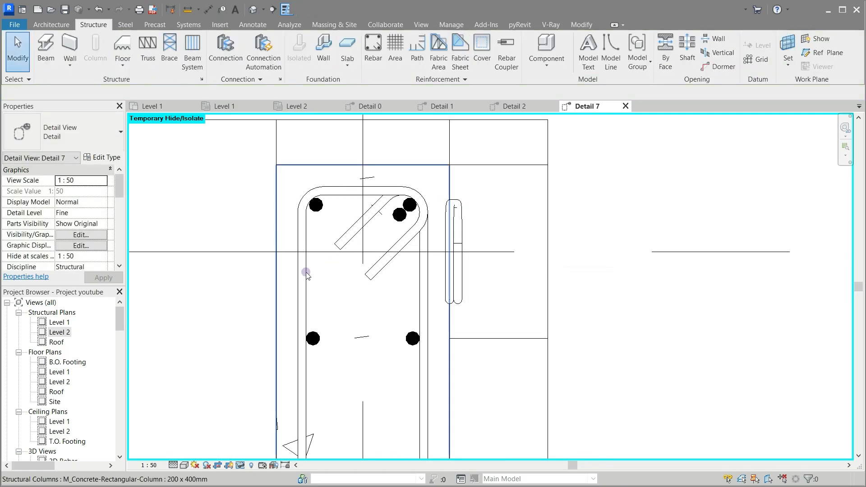
Add a new rebar cover setting of 50 mm in the Rebar Cover Settings
click(274, 288)
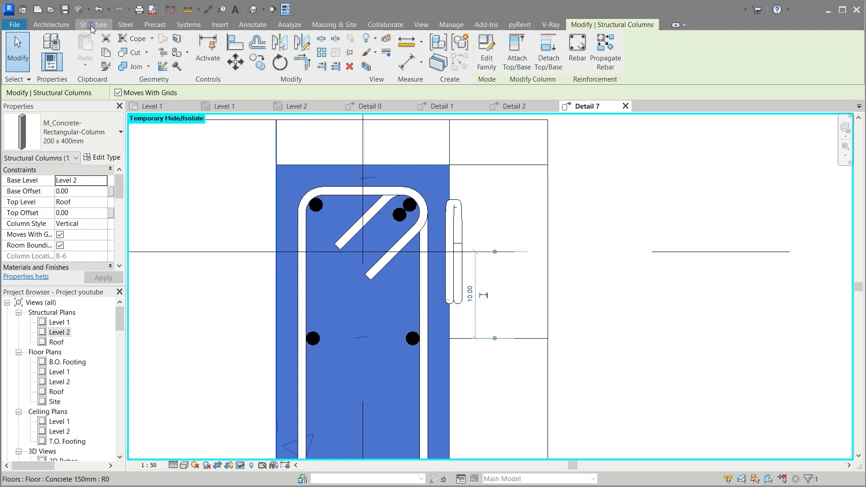
click(92, 26)
click(487, 46)
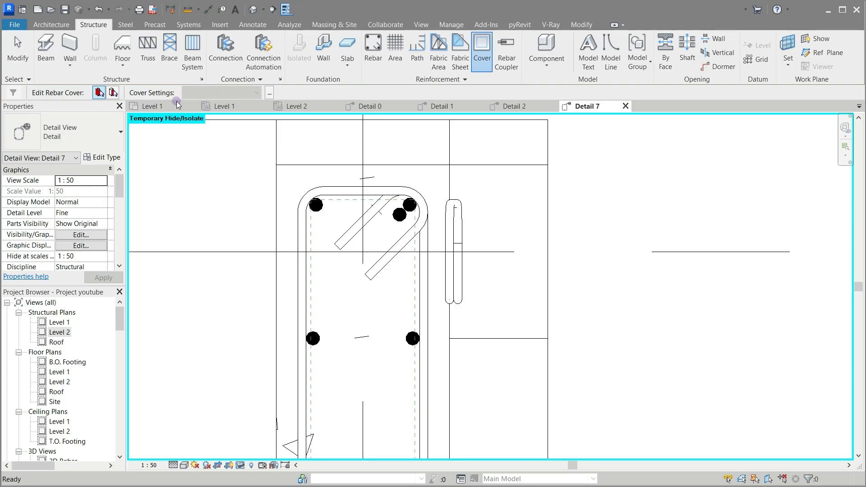
click(272, 222)
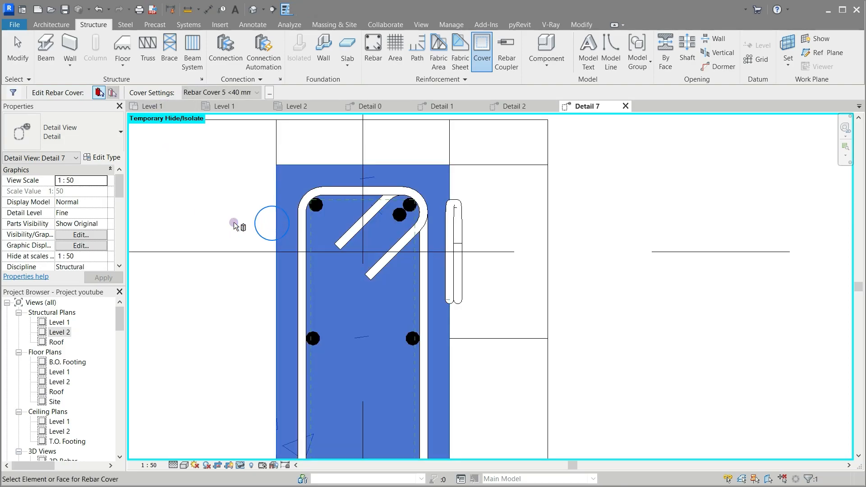
click(269, 92)
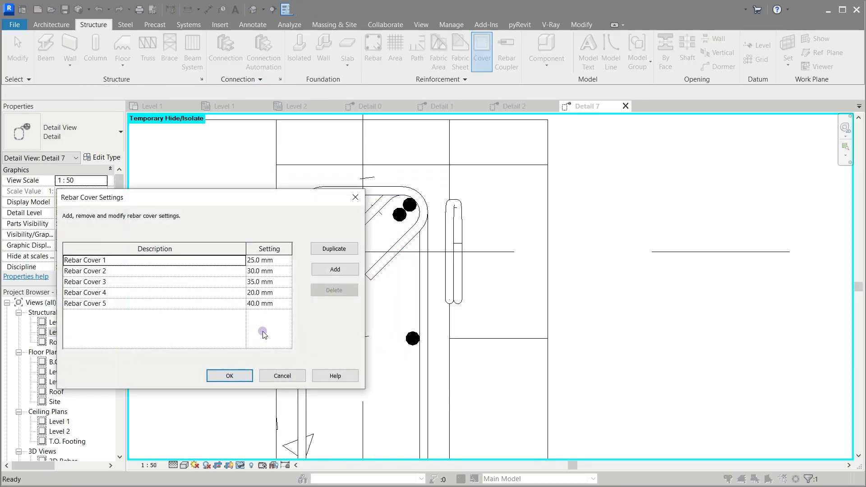
click(324, 271)
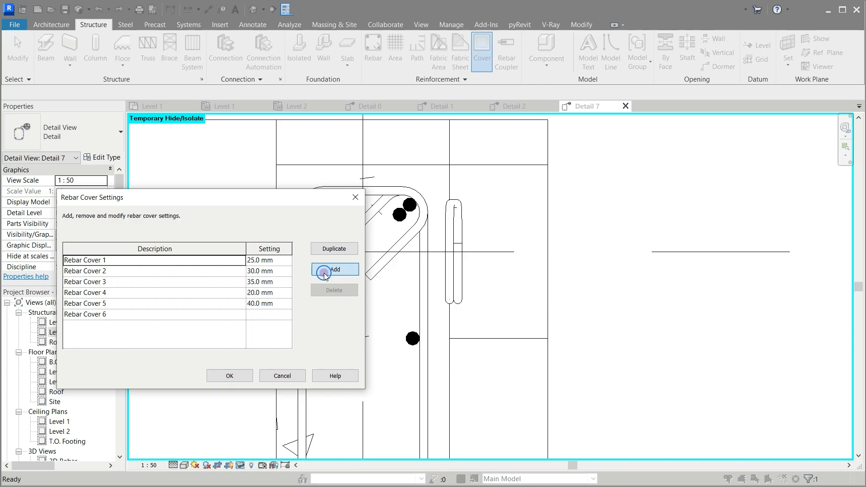
click(251, 315)
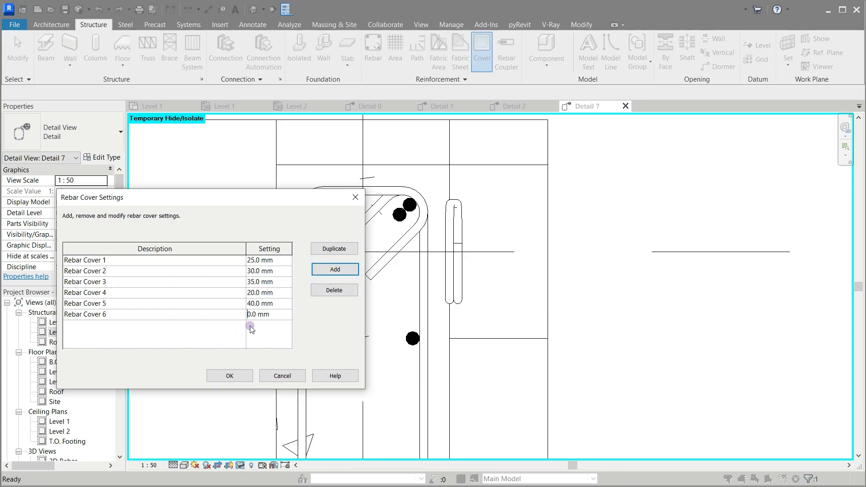
text(5)
click(227, 375)
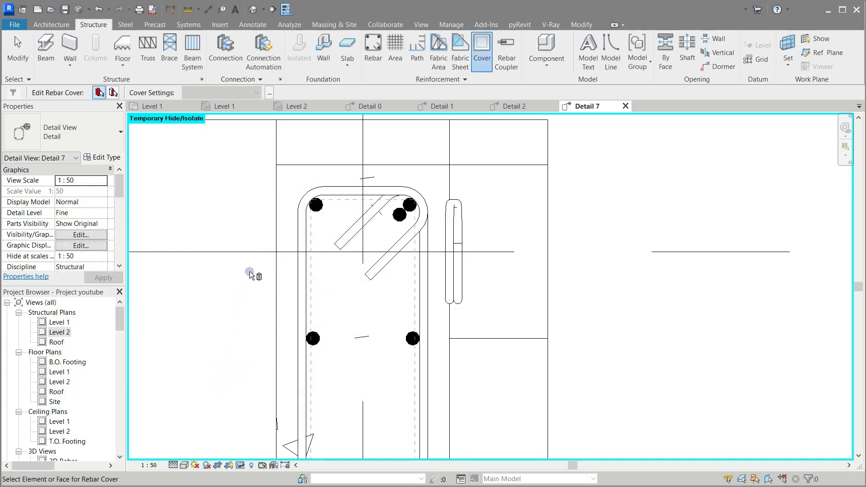
Set the rebar cover of the 200 x 400mm column to Rebar Cover 6 <50 mm>
click(274, 258)
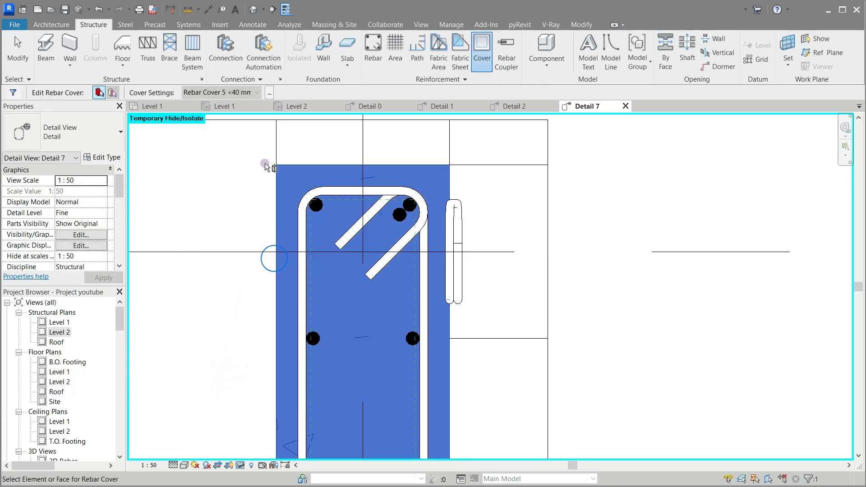
click(261, 92)
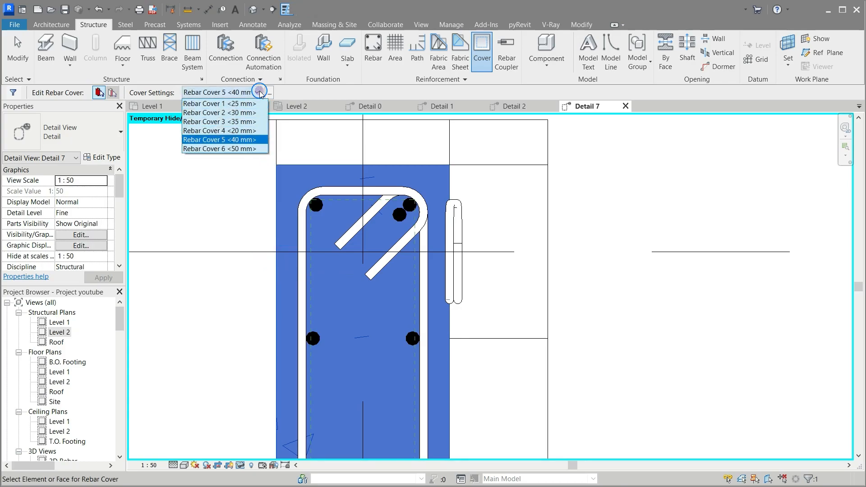
click(230, 149)
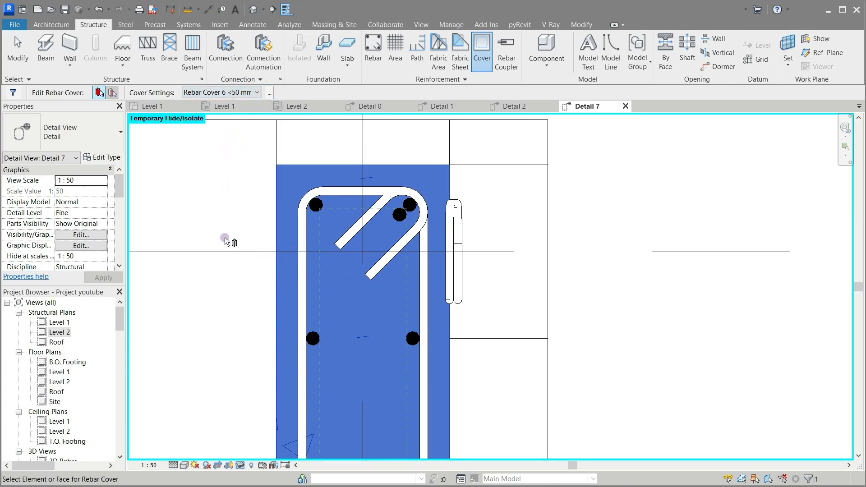
key(Escape)
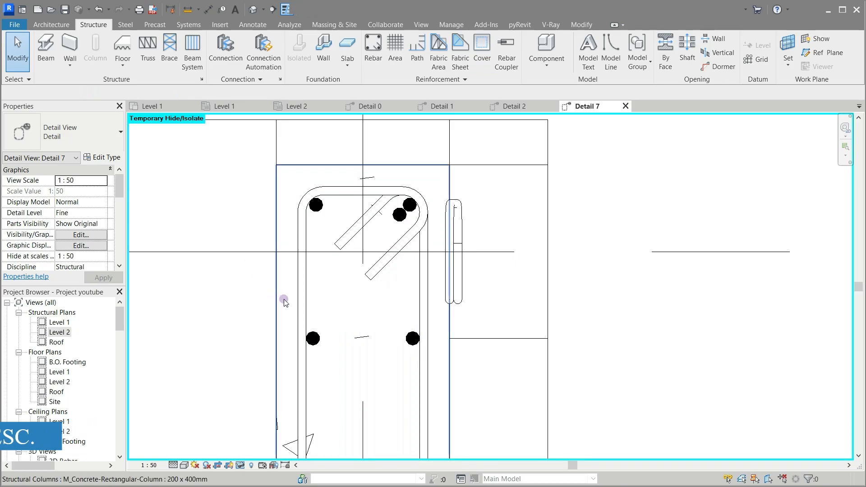
Place a 10M stirrup of shape M_T1, parallel to the work plane, inside the 200 x 400mm column
click(283, 299)
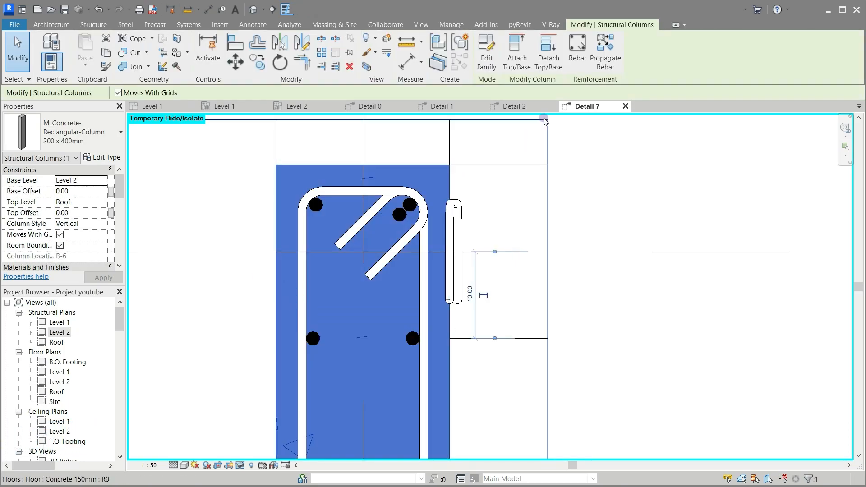
click(578, 51)
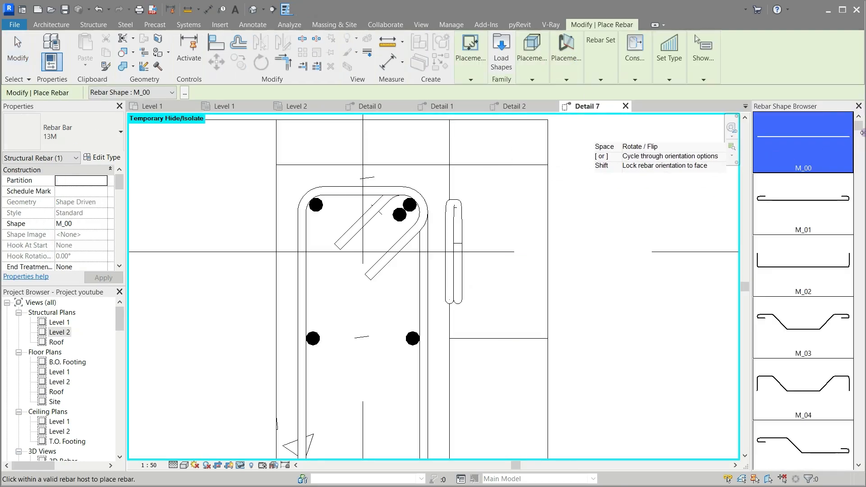
drag(862, 127, 862, 393)
click(796, 374)
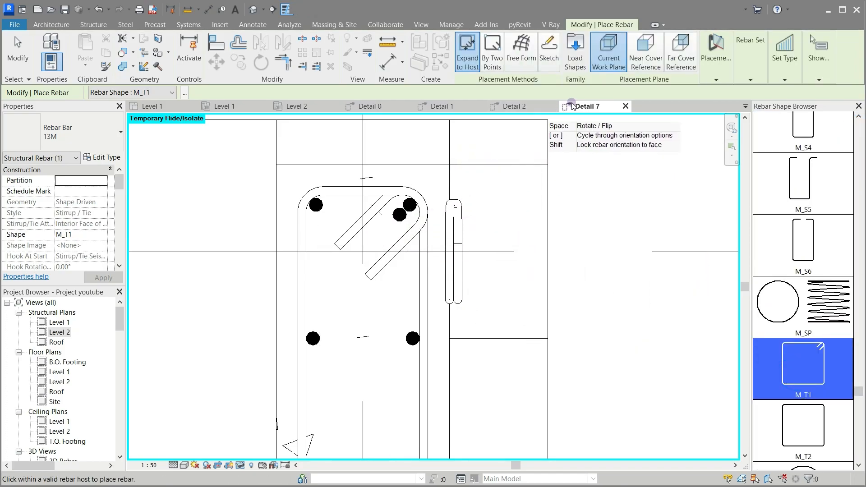
click(704, 73)
click(671, 107)
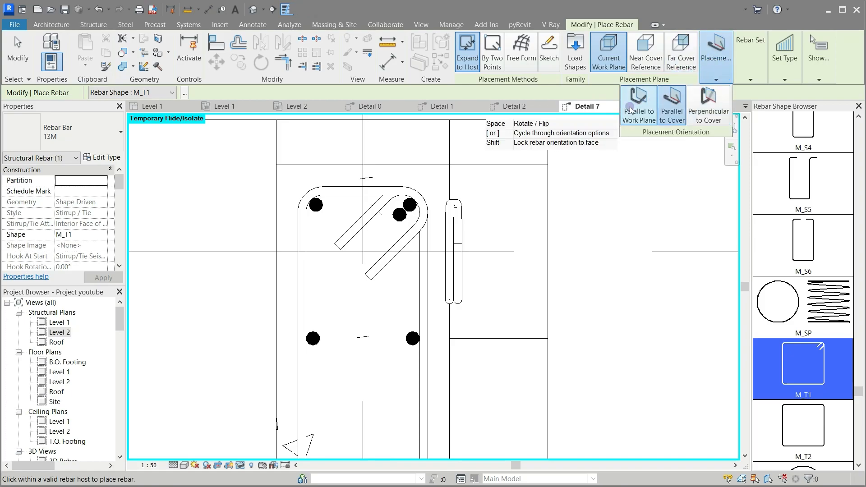
click(629, 111)
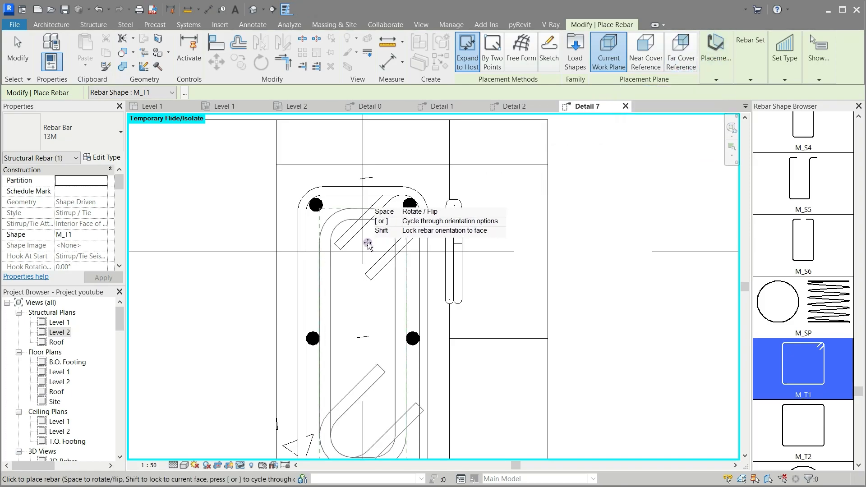
click(58, 129)
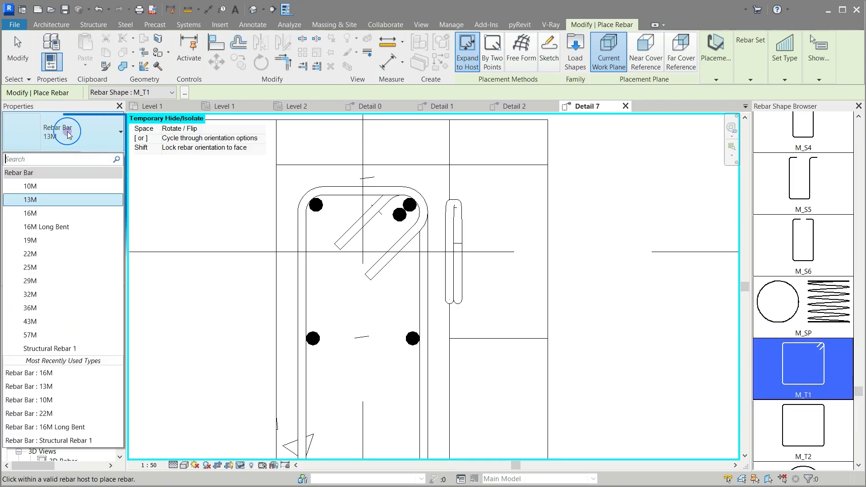
click(39, 187)
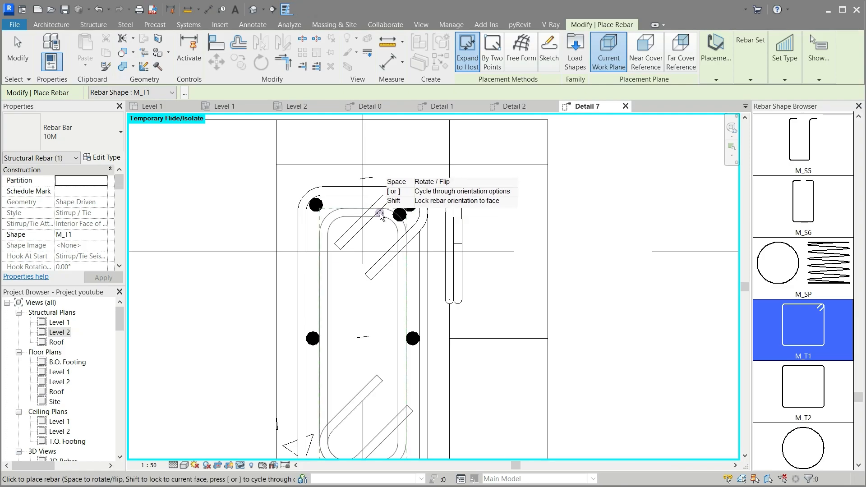
key(Escape)
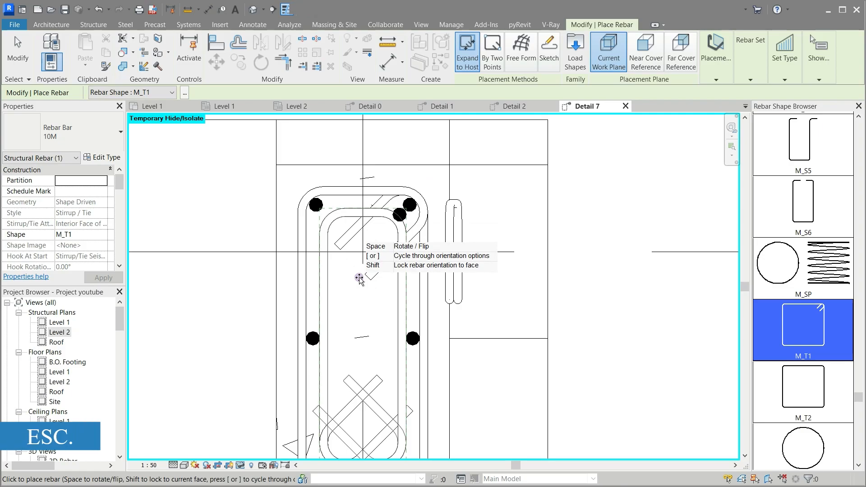
Change the rebar cover of the 200 x 400mm column to Rebar Cover 5 <40 mm>
scroll(364, 243, up, 2)
scroll(364, 243, up, 2)
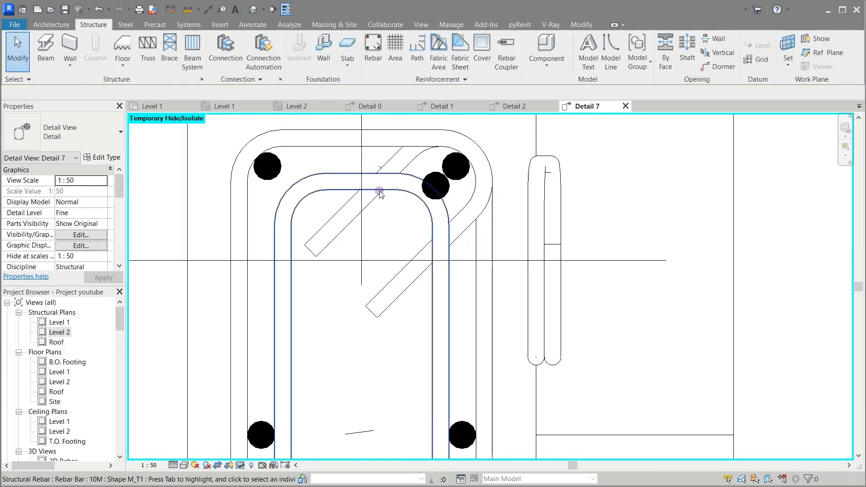
click(188, 188)
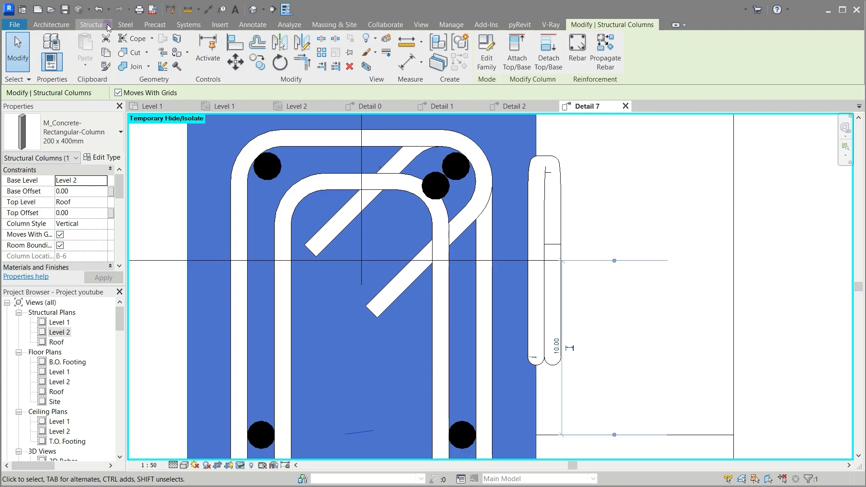
click(94, 25)
click(482, 49)
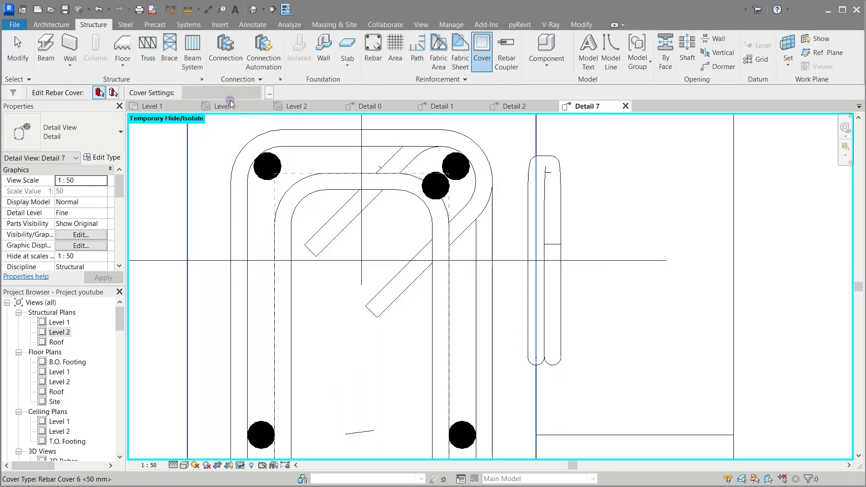
click(185, 189)
click(256, 93)
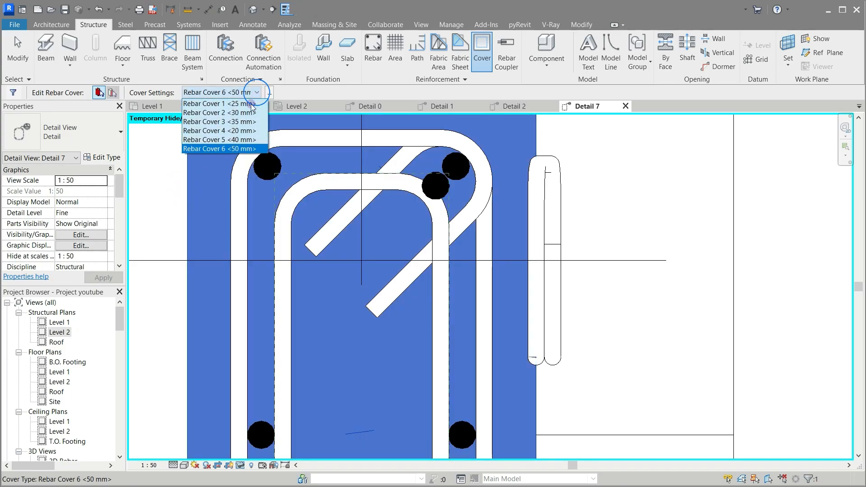
click(232, 140)
key(Escape)
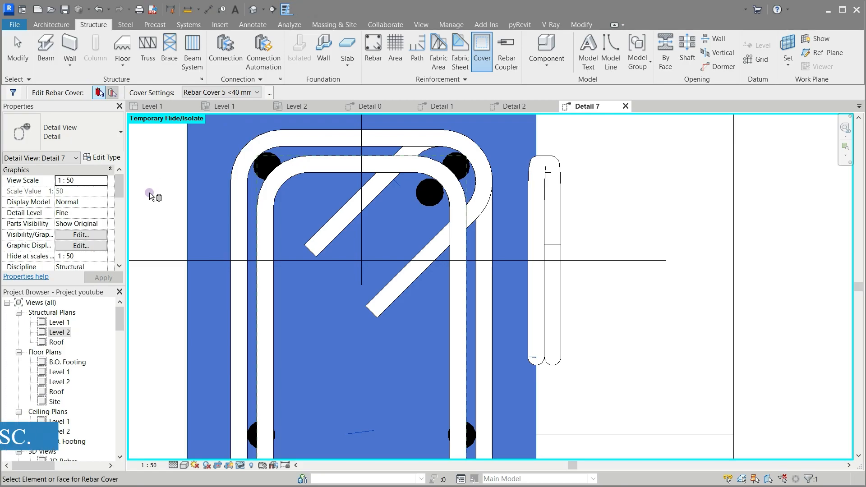
key(Escape)
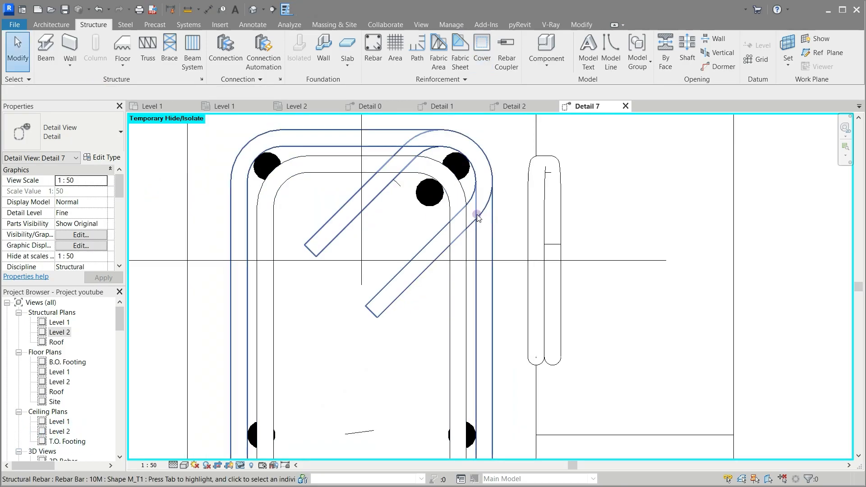
Move the 16M column bar into the new stirrup's upper-left corner, about 6.1 cm from the column's left face
click(431, 194)
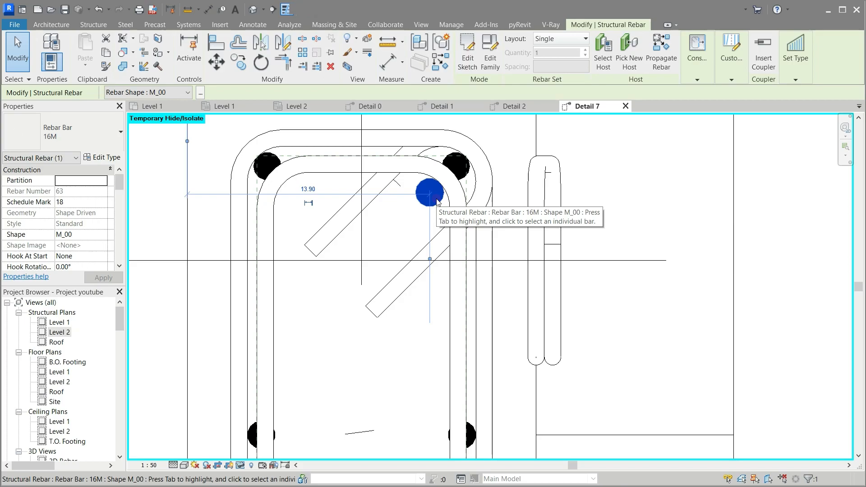
drag(433, 195, 297, 190)
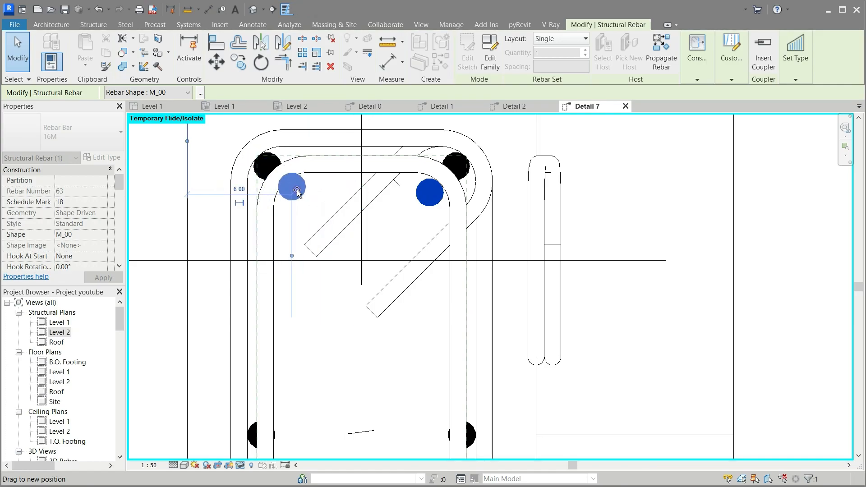
drag(326, 218, 327, 217)
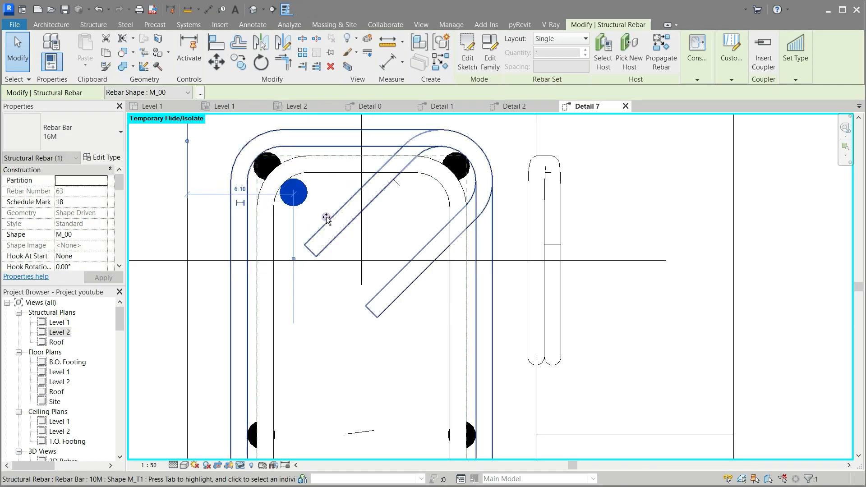
scroll(364, 204, down, 4)
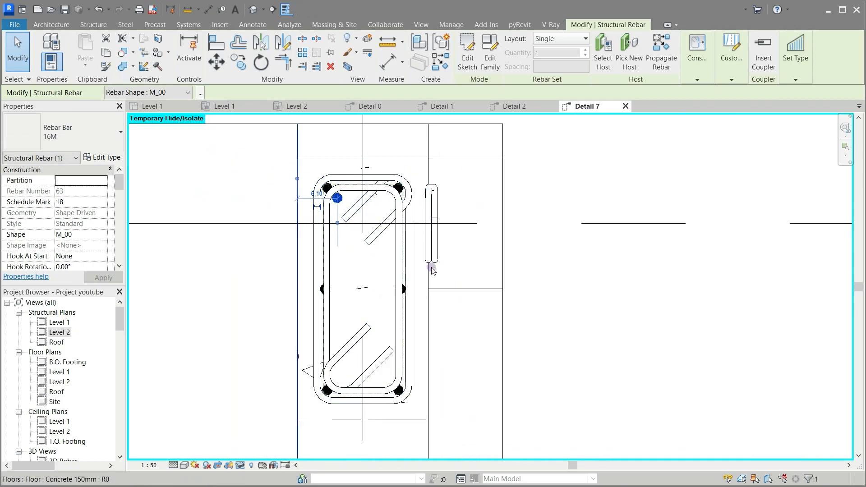
key(Escape)
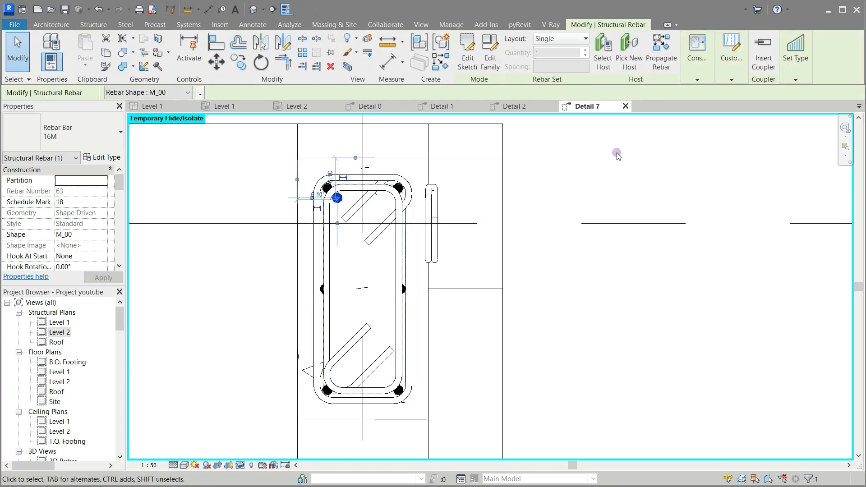
Set the 16M column bar's layout to Fixed Number with a quantity of 2
click(586, 39)
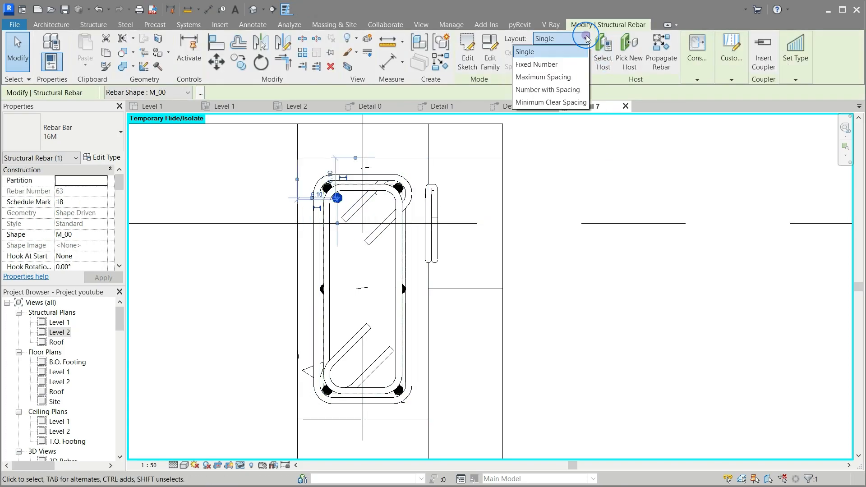
click(562, 70)
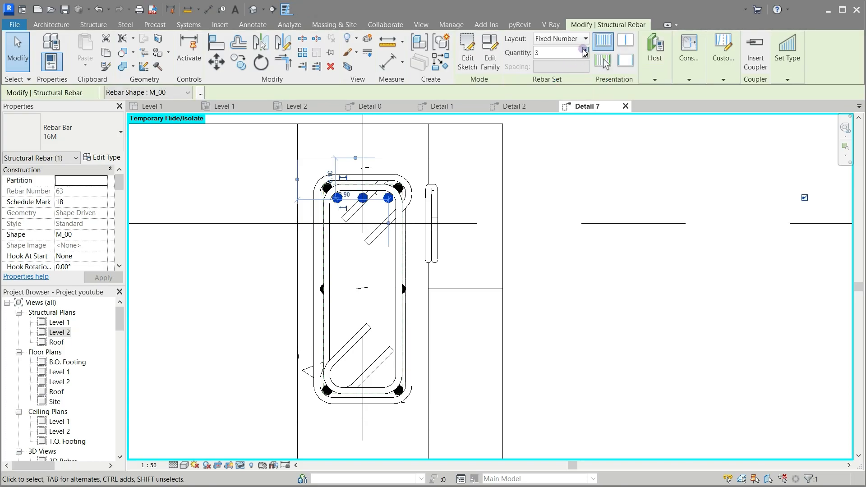
click(586, 55)
click(585, 55)
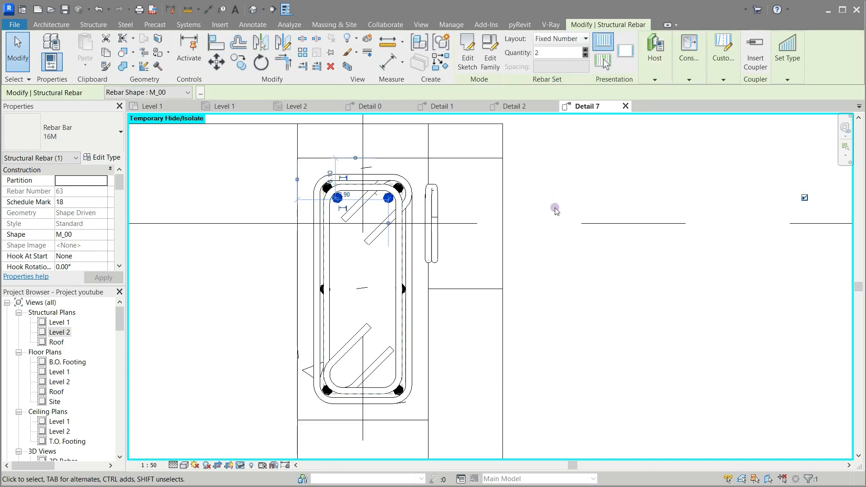
click(585, 269)
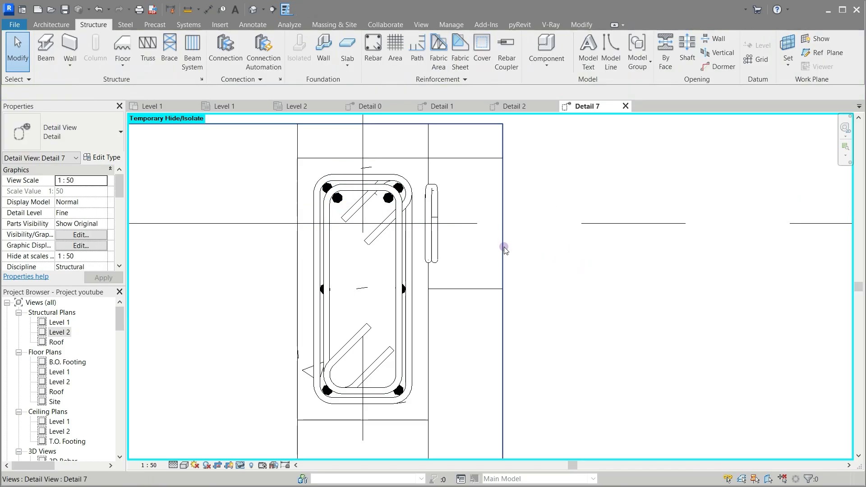
Switch to the Detail 2 view with the column stirrup selected and set the view's detail level to Fine
click(386, 199)
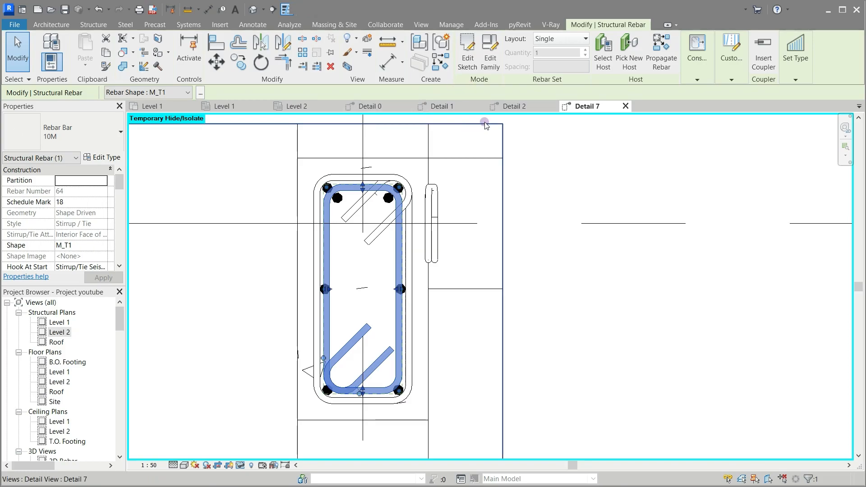
click(514, 107)
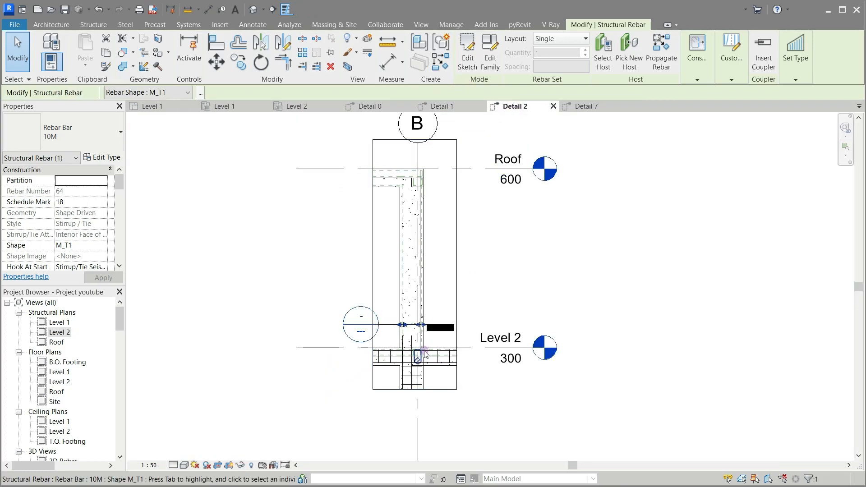
click(172, 465)
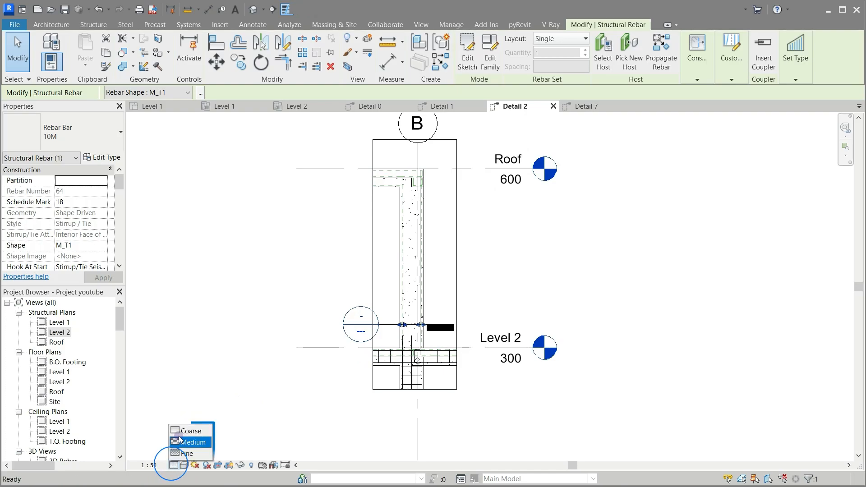
click(179, 452)
key(Escape)
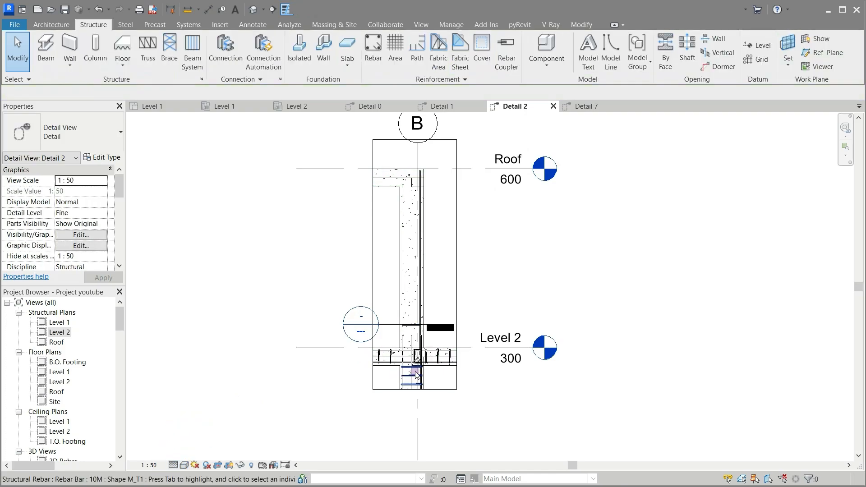
Examine the 16M column bars' lower end in the Level 2 beam and their upper end at the Roof
scroll(426, 340, up, 5)
scroll(431, 323, up, 2)
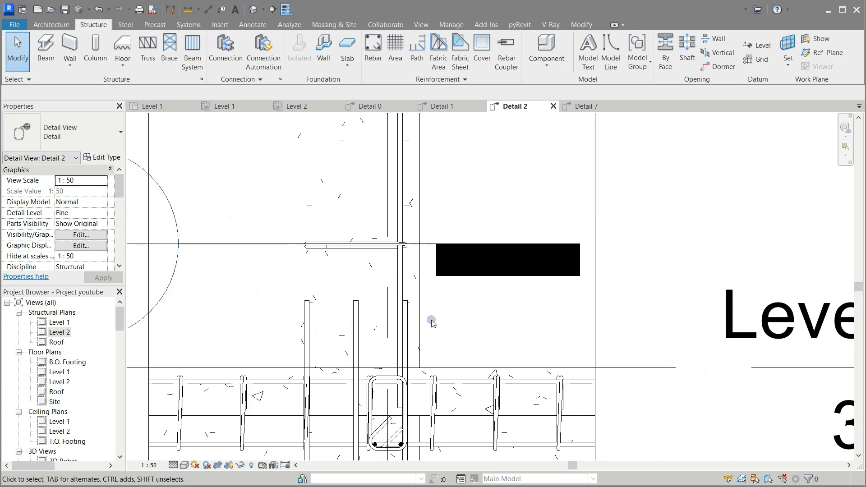
click(403, 281)
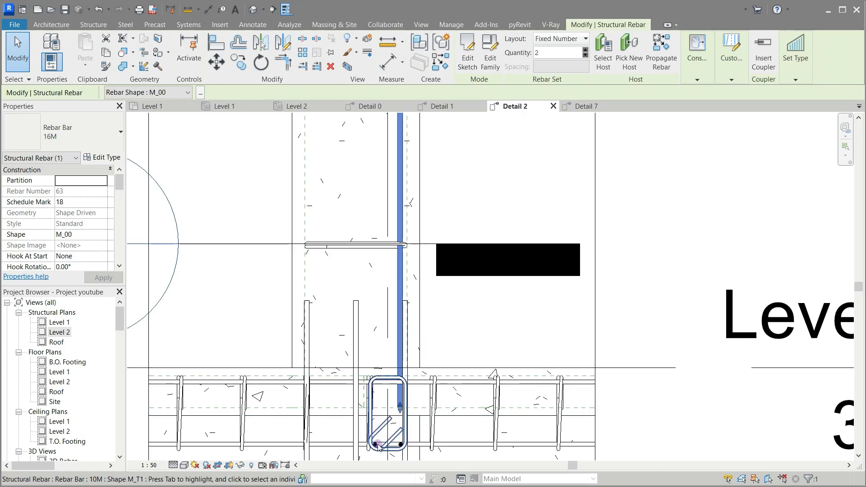
scroll(389, 433, up, 3)
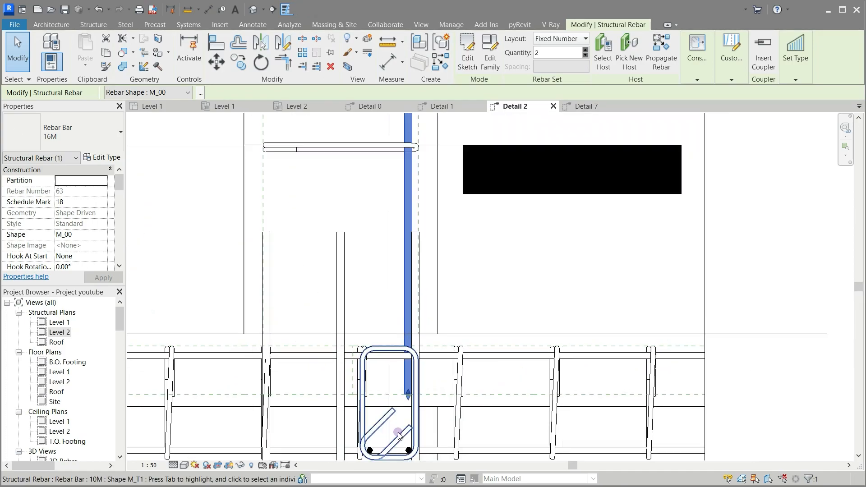
scroll(393, 424, down, 5)
scroll(399, 434, down, 3)
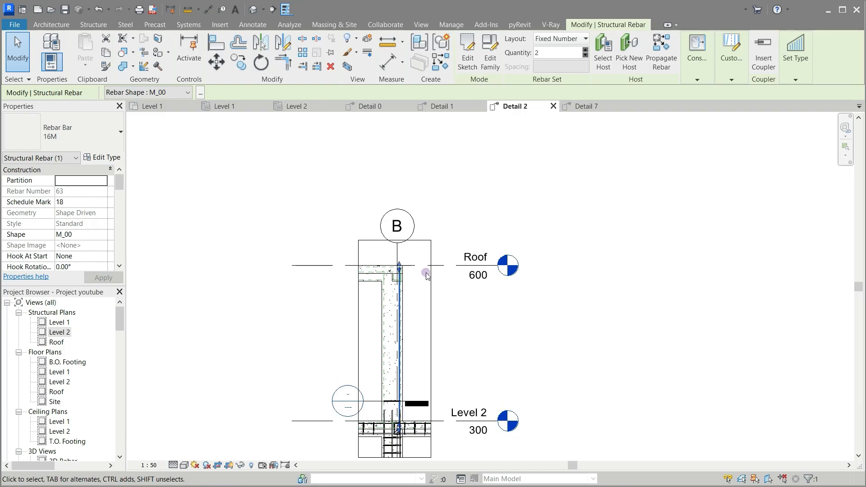
scroll(367, 282, up, 5)
scroll(367, 282, up, 2)
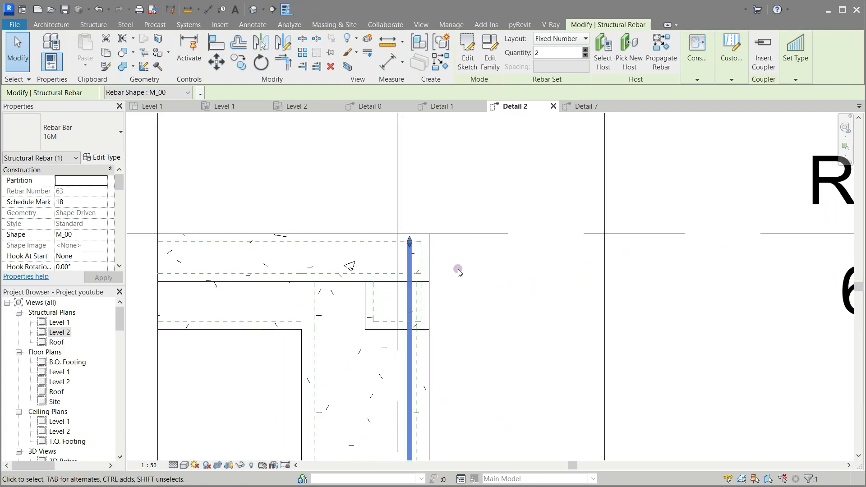
scroll(455, 269, down, 4)
scroll(454, 269, down, 2)
scroll(463, 361, up, 1)
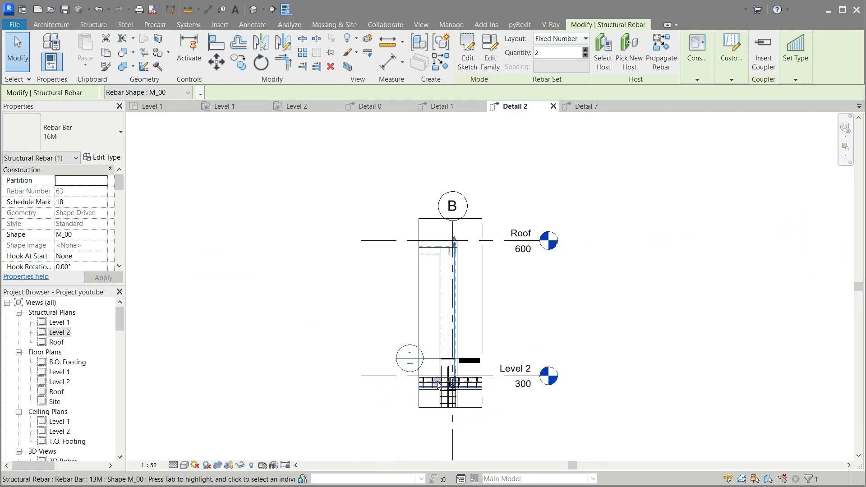
scroll(463, 363, up, 1)
scroll(461, 369, up, 3)
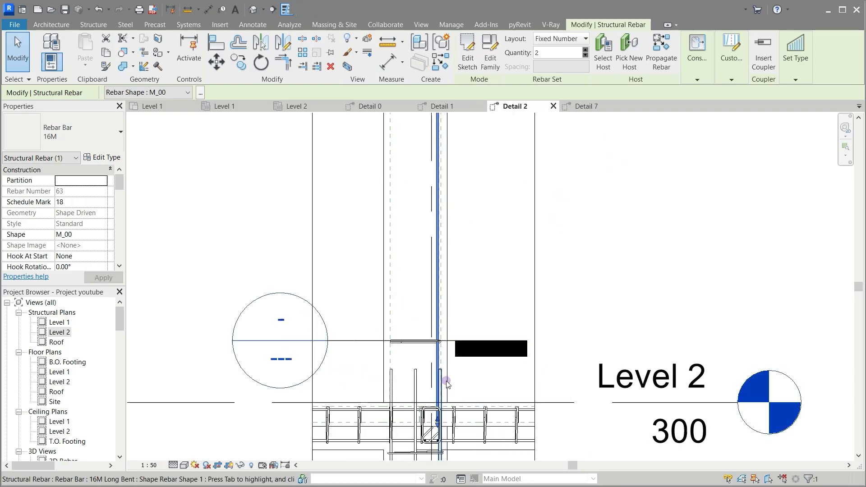
click(453, 383)
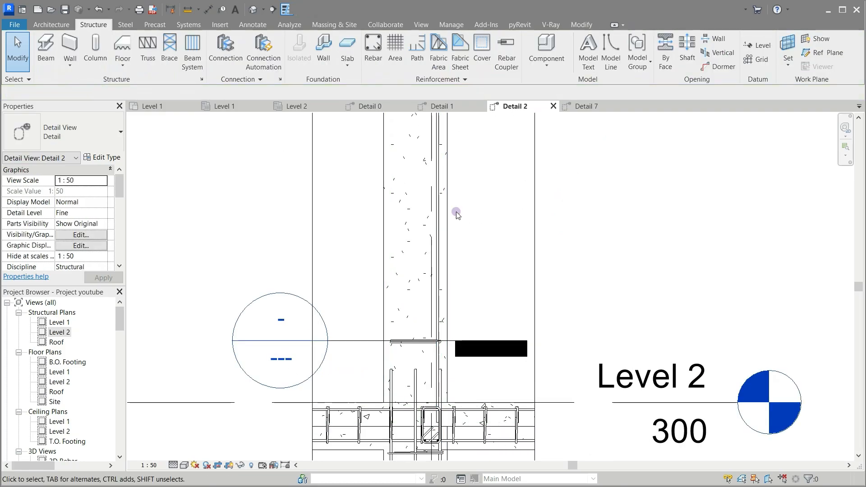
In the Detail 7 view, mirror a copy of the upper pair of 16M column bars about the column's horizontal centreline
click(452, 105)
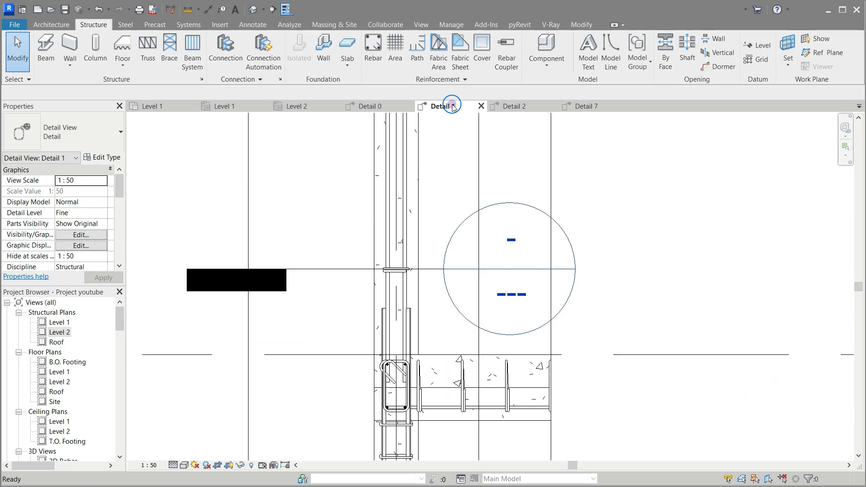
click(588, 107)
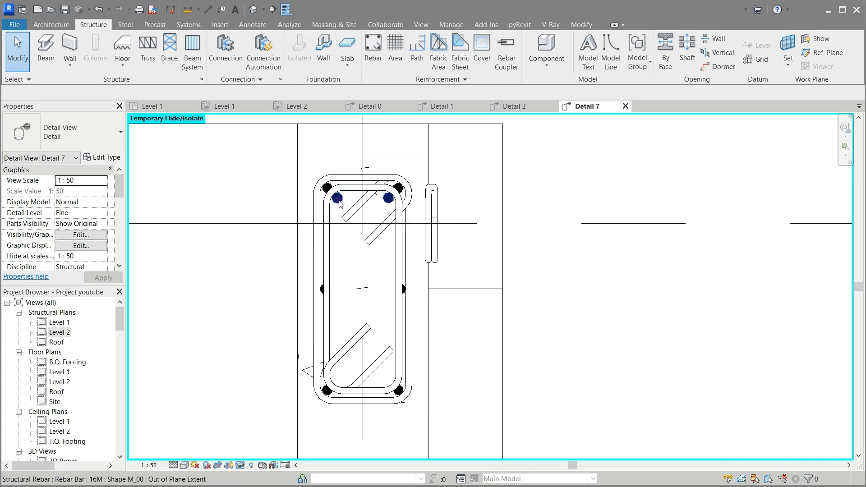
click(340, 204)
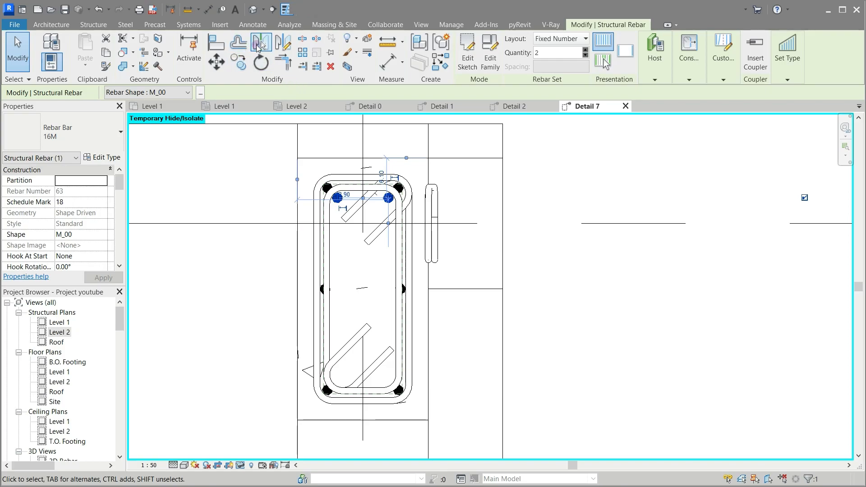
click(283, 42)
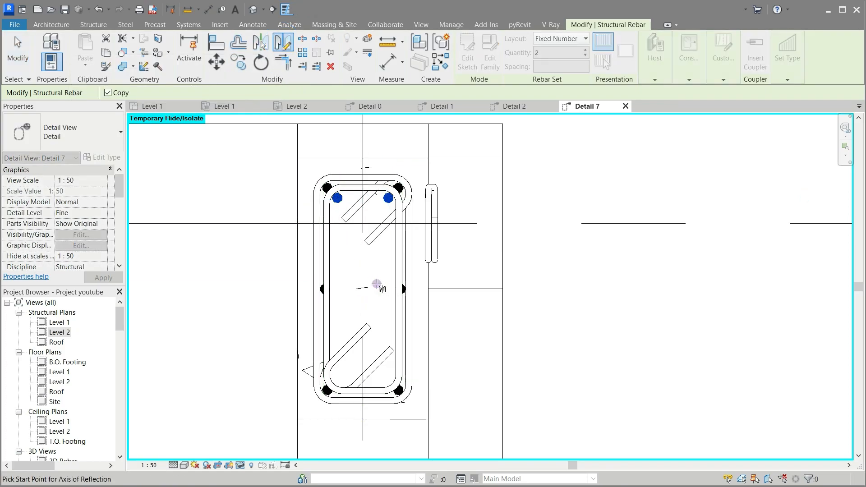
click(395, 289)
click(372, 289)
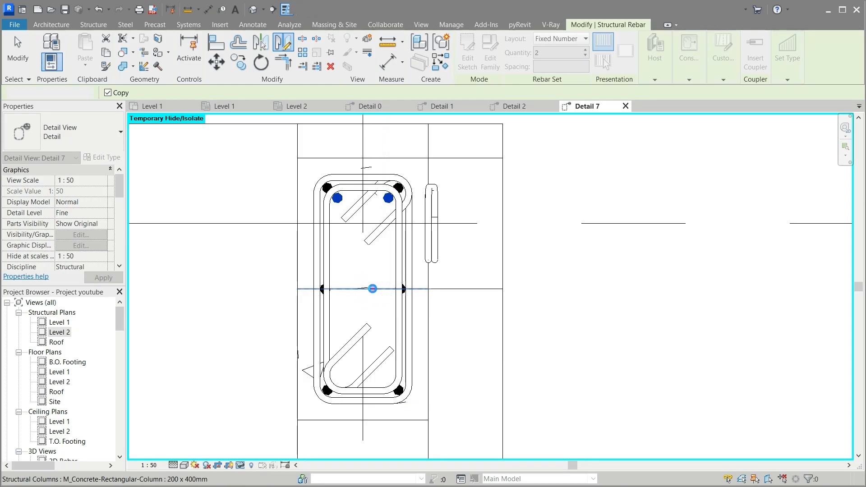
click(377, 340)
scroll(377, 339, up, 2)
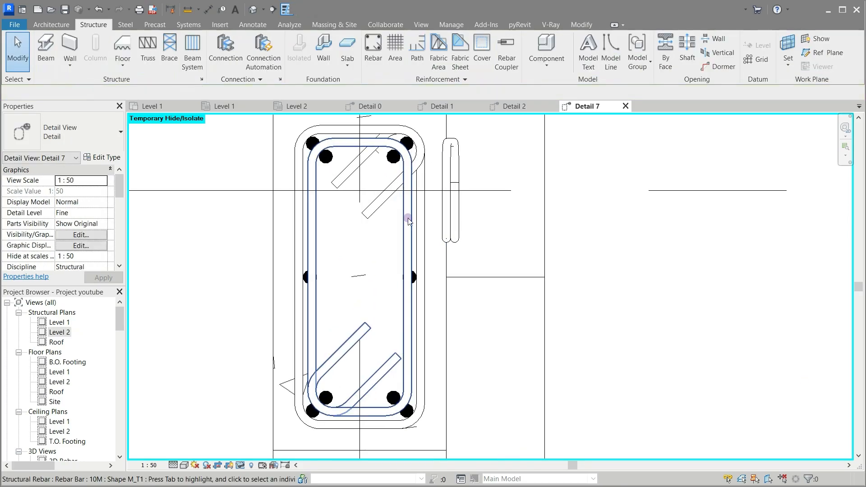
Place a similar pair of 16M M_00 bars perpendicular to cover inside the stirrup, about 30.6 cm from the column's lower face
click(335, 161)
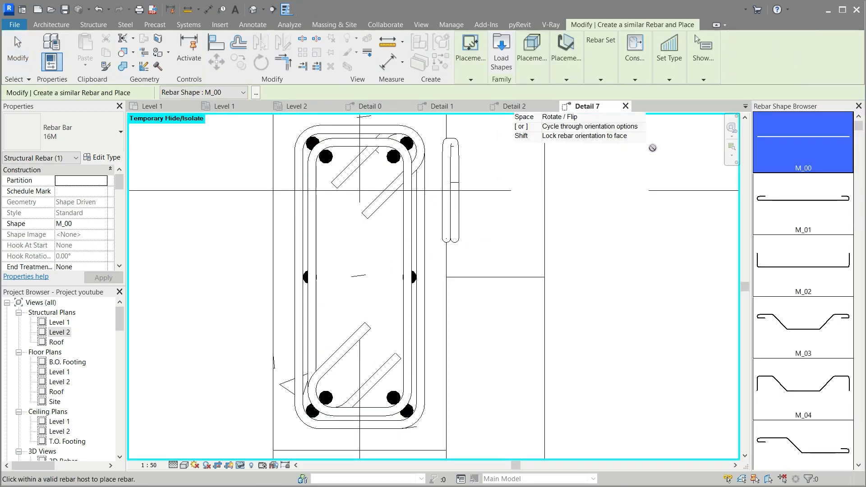
click(569, 80)
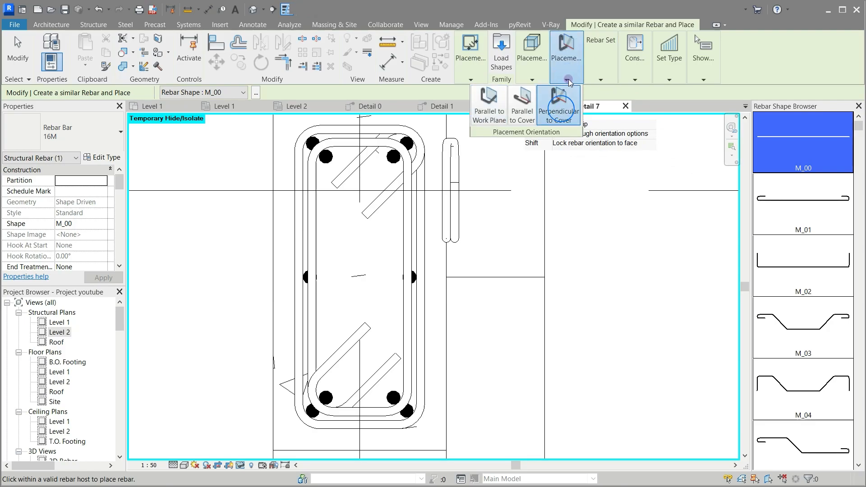
click(561, 108)
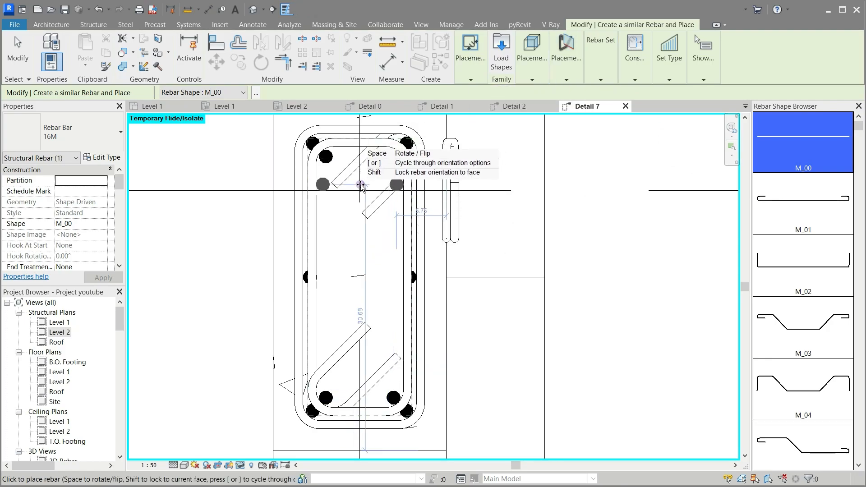
key(Escape)
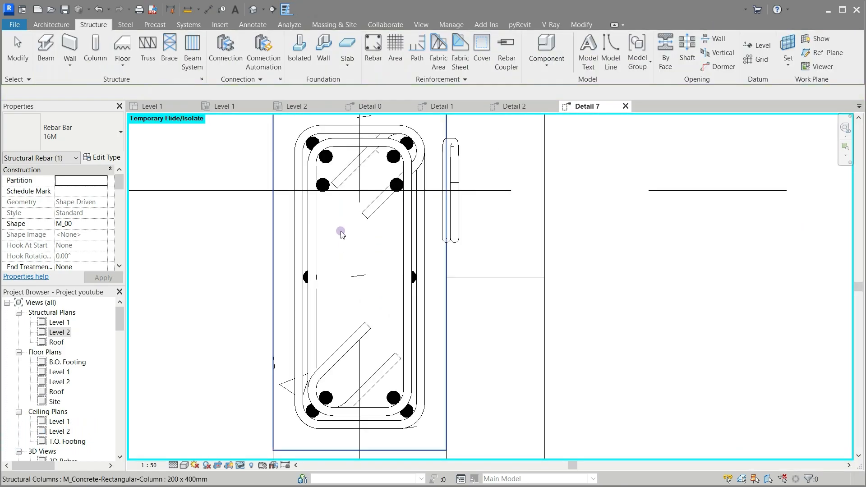
Align the newly placed pair of 16M bars with the column's horizontal centreline
click(325, 189)
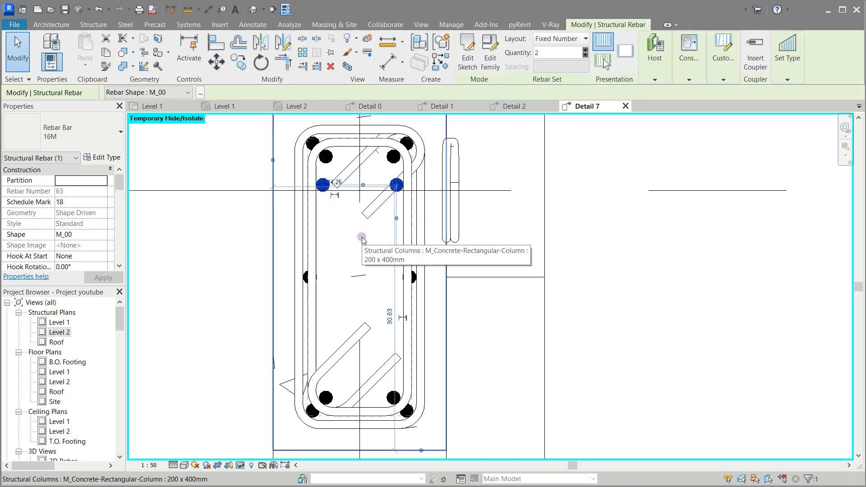
key(a)
key(l)
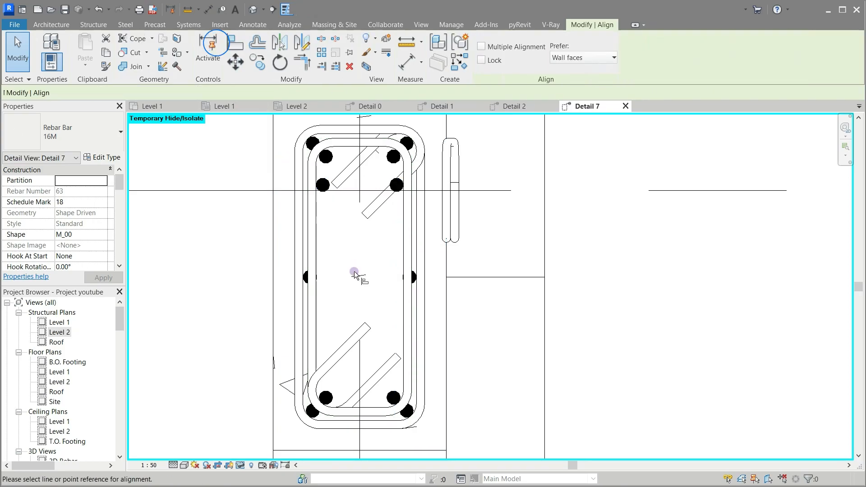
click(334, 277)
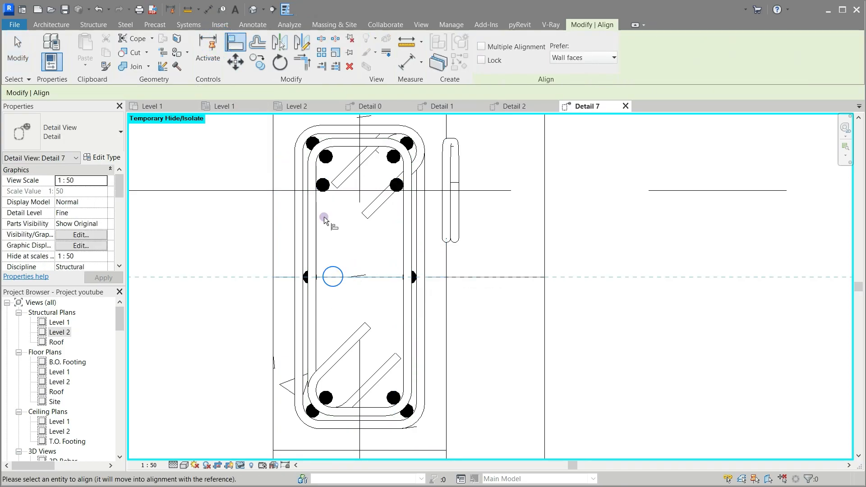
click(324, 185)
click(397, 185)
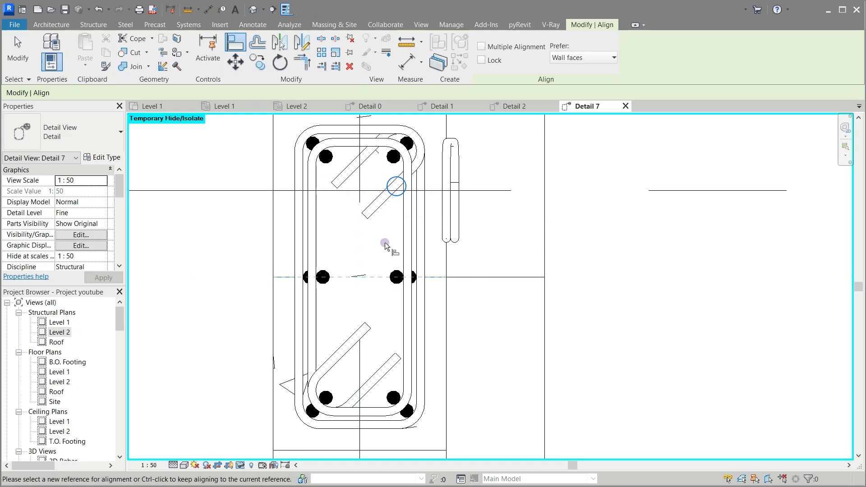
key(Escape)
key(Escape)
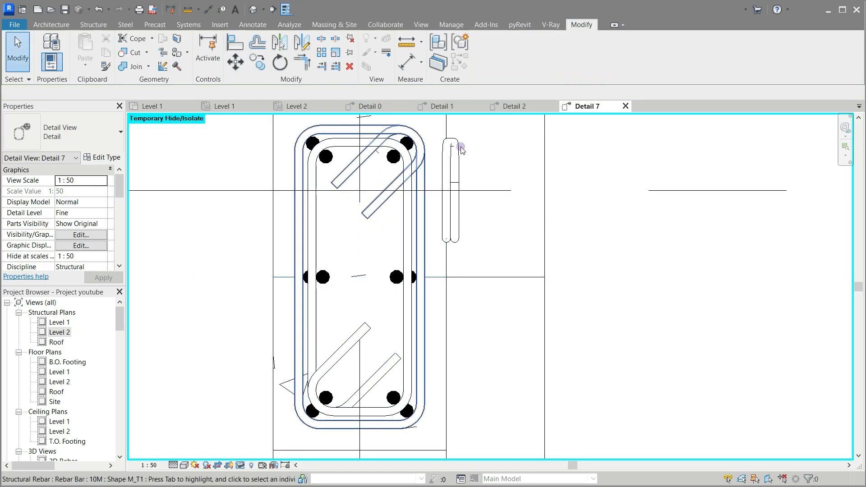
In the Detail 2 view, change the layout of the 10M M_T1 column stirrup above Level 2 to Maximum Spacing
click(511, 107)
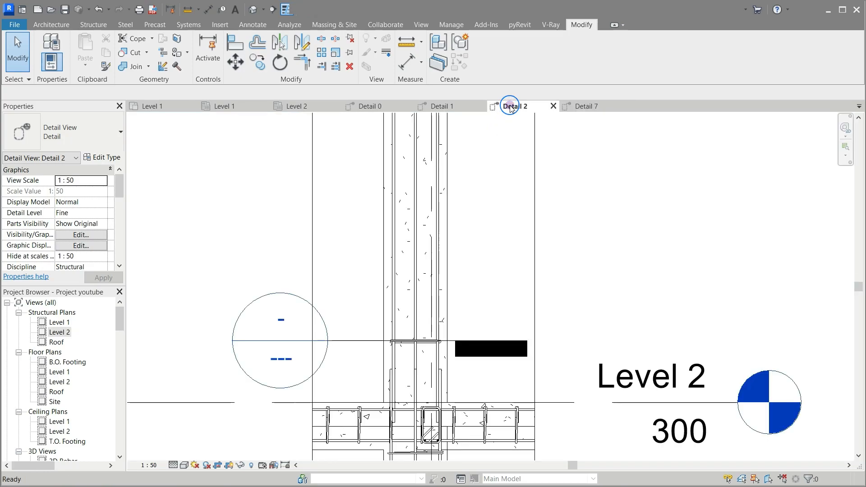
click(411, 341)
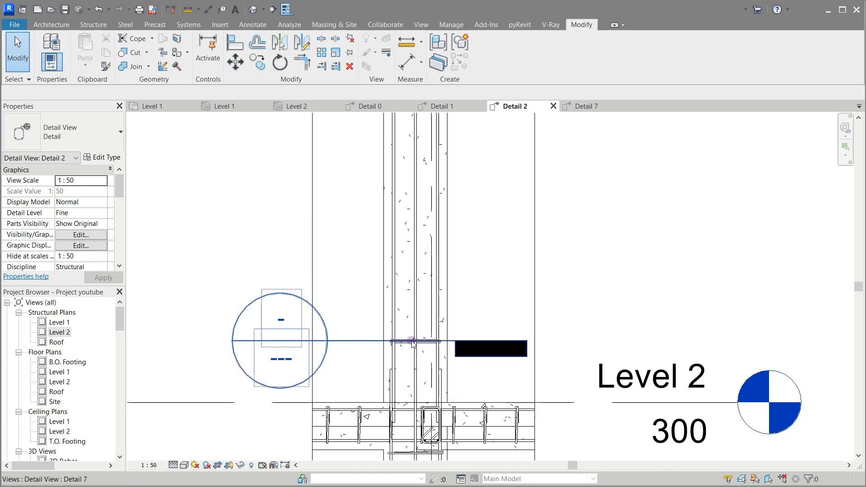
scroll(404, 344, up, 5)
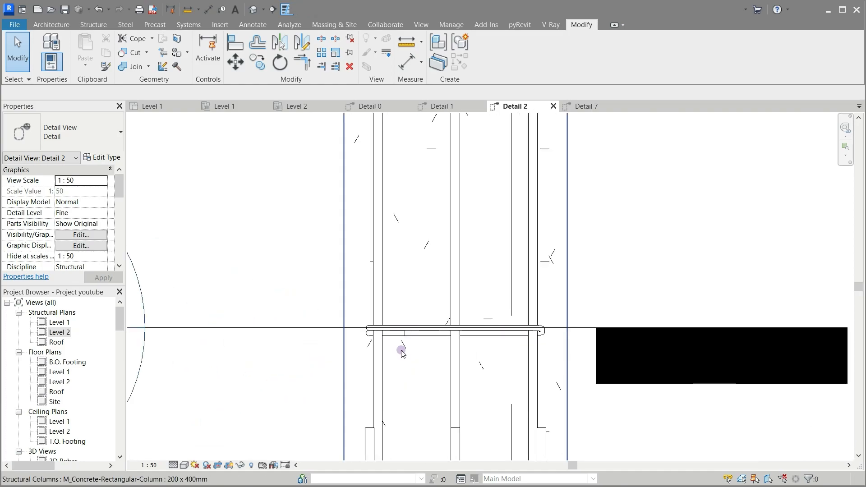
click(398, 340)
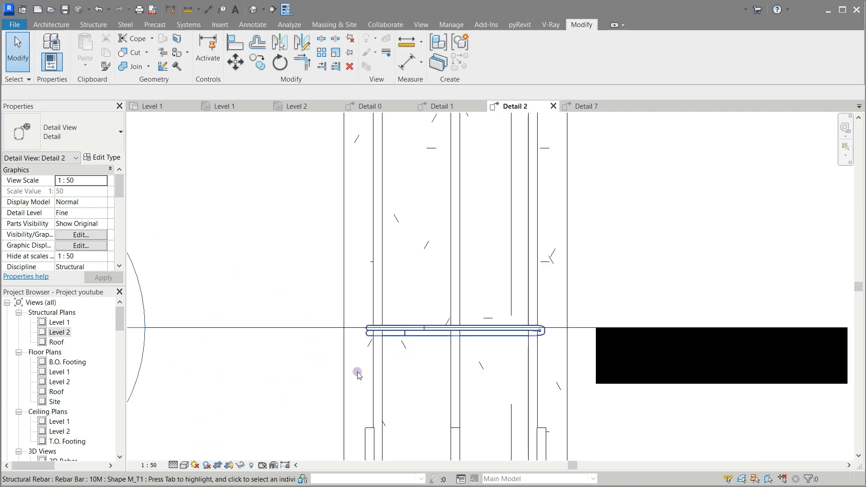
click(357, 374)
scroll(361, 370, down, 4)
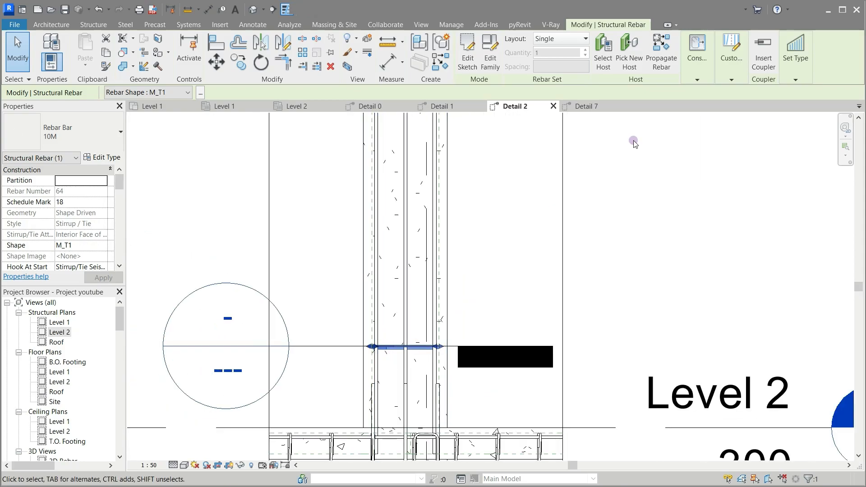
click(586, 39)
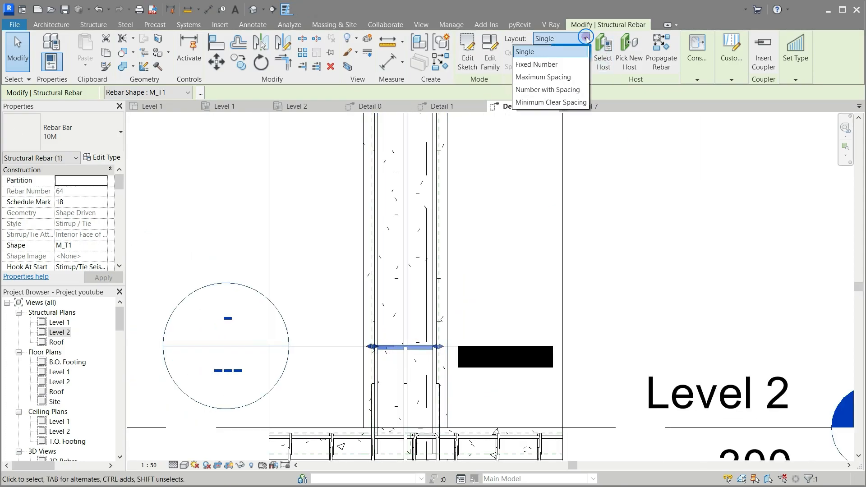
click(560, 78)
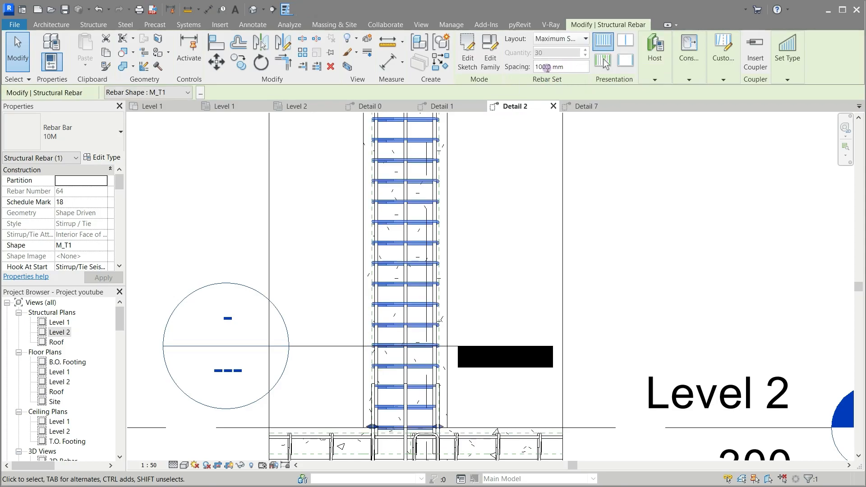
Set the spacing of the column's 10M stirrups to 150 mm
drag(547, 67, 536, 67)
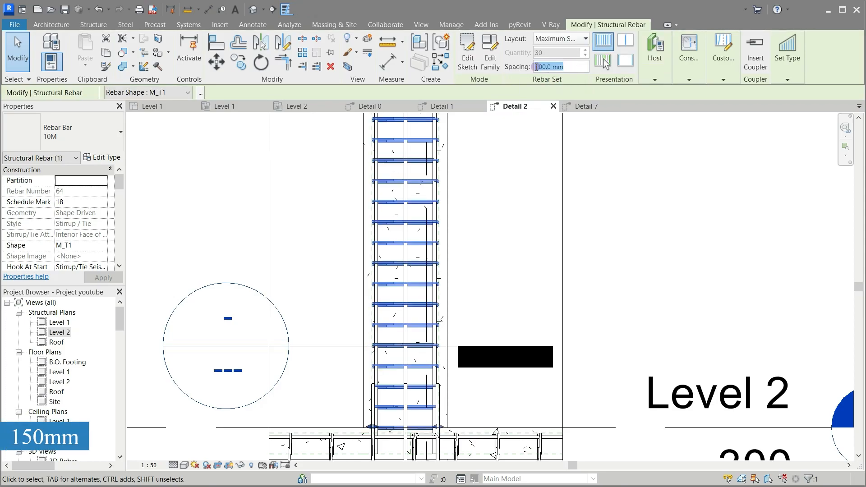
click(540, 67)
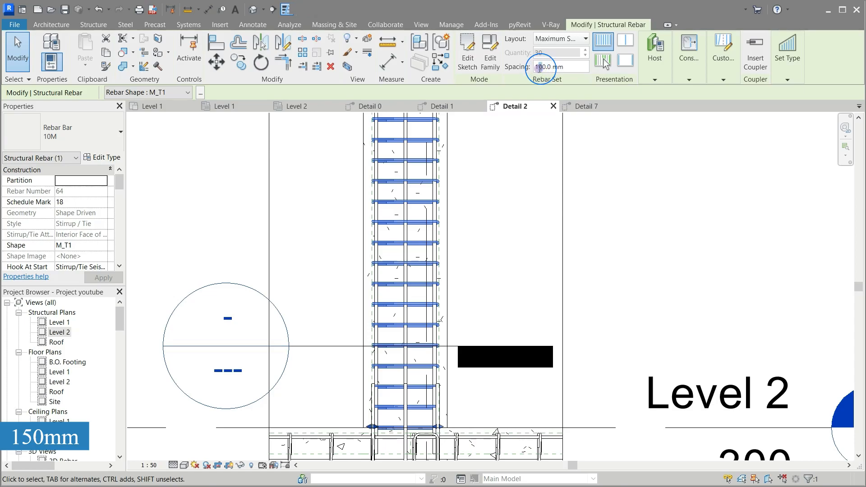
text(5)
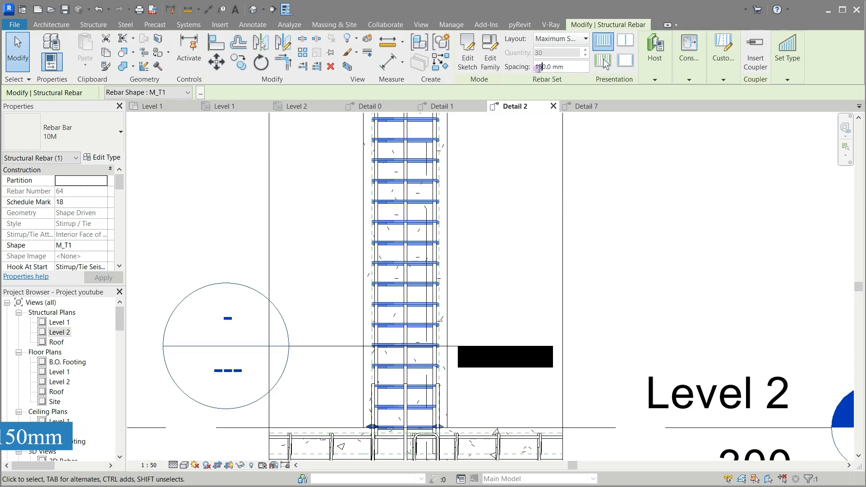
click(647, 266)
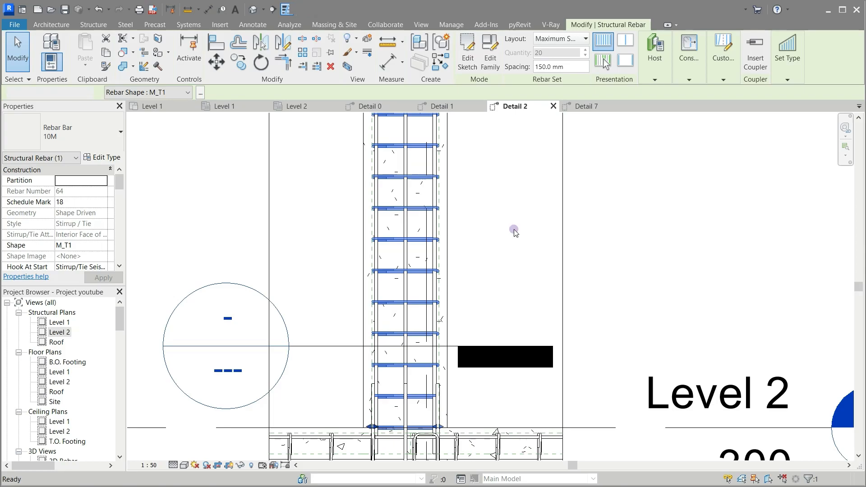
click(455, 156)
scroll(456, 158, down, 2)
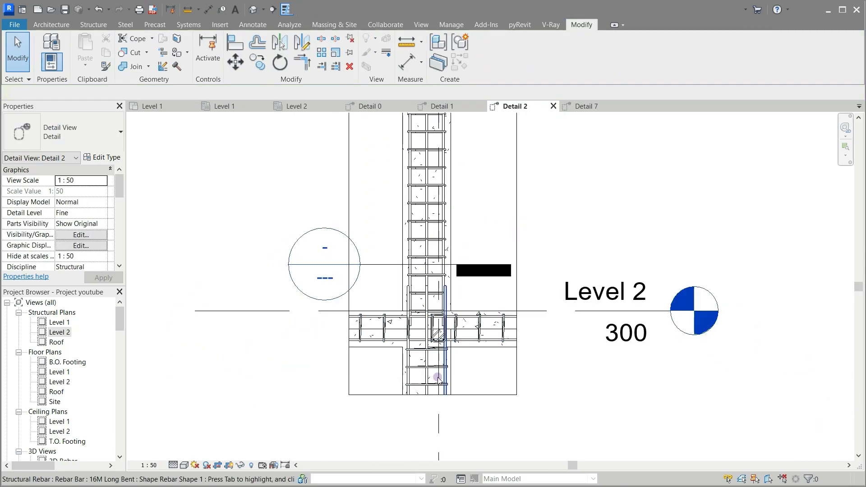
Check the stirrup set in the column below Level 2 and view the whole reinforcement in the 3D Rebar view
click(513, 270)
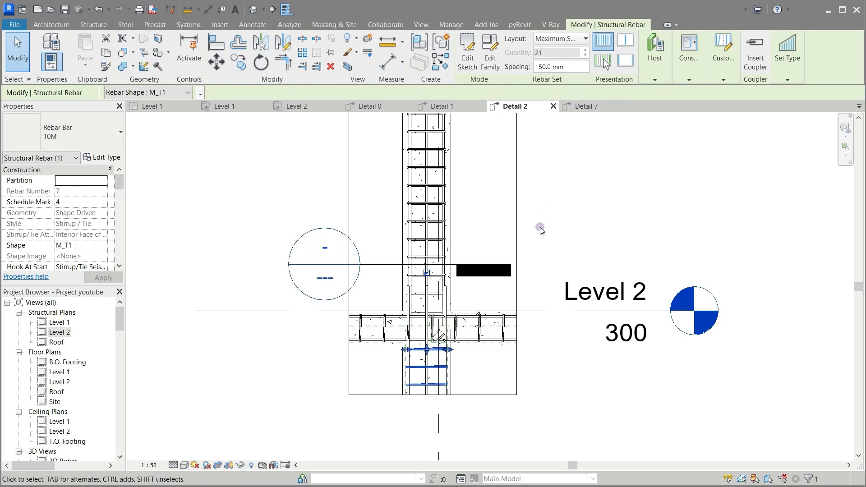
click(603, 205)
scroll(223, 175, up, 3)
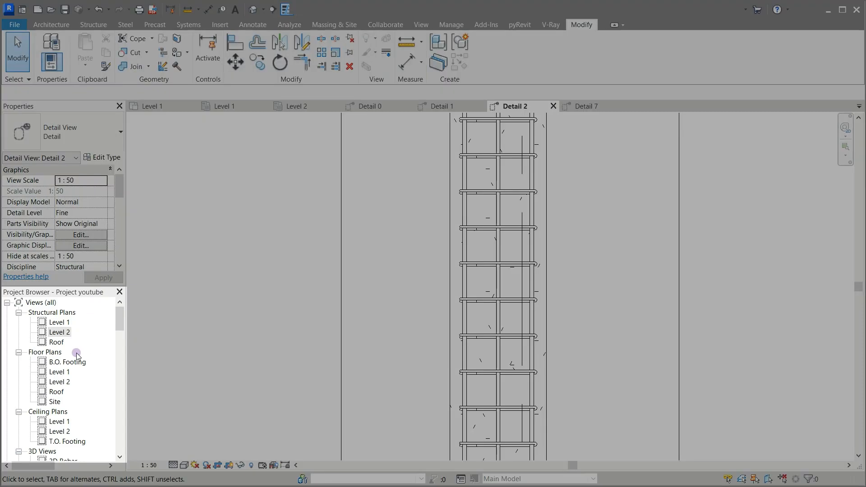
scroll(71, 408, down, 3)
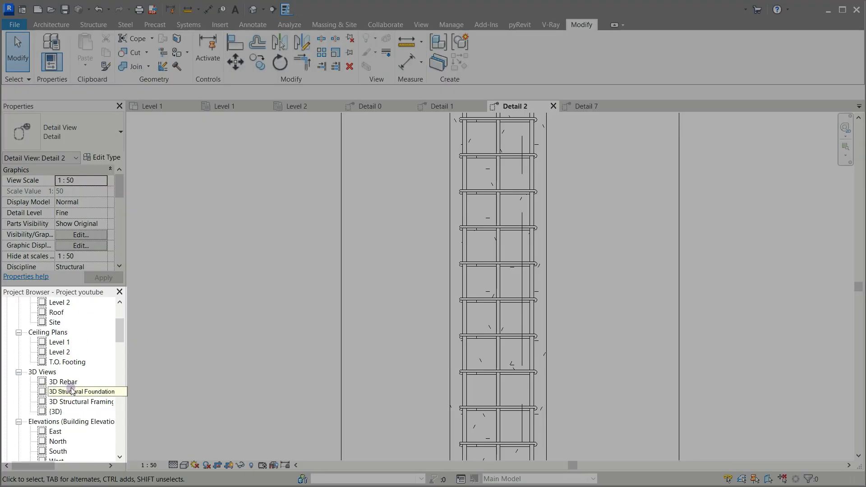
double_click(63, 382)
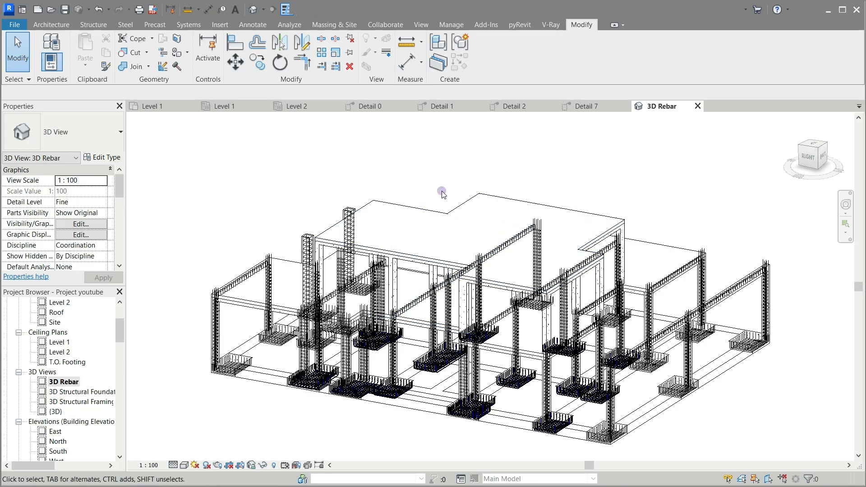
scroll(479, 143, down, 2)
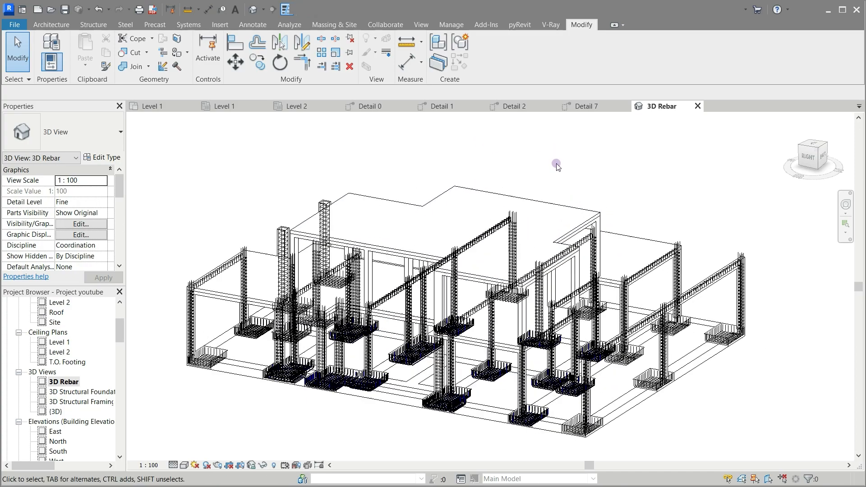
Return to the Detail 2 view and examine the column's bars and stirrups between Level 2 and Roof
click(511, 107)
scroll(390, 186, down, 1)
scroll(391, 186, down, 1)
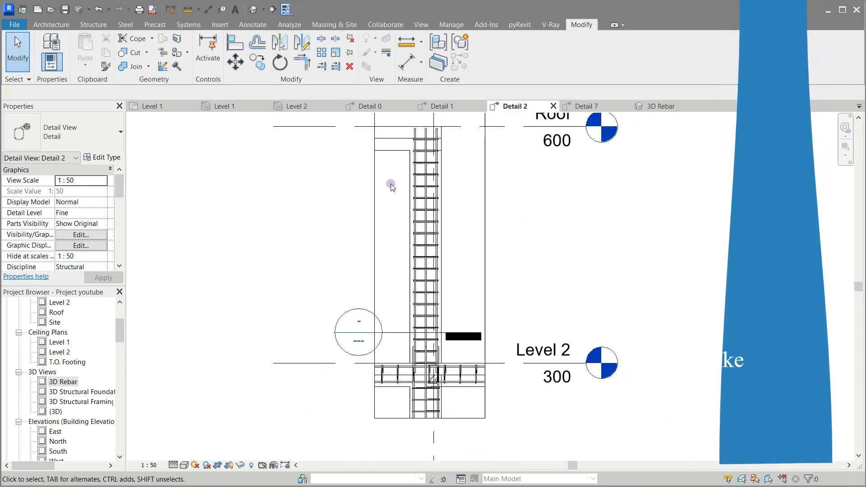
scroll(393, 371, up, 2)
scroll(402, 343, up, 3)
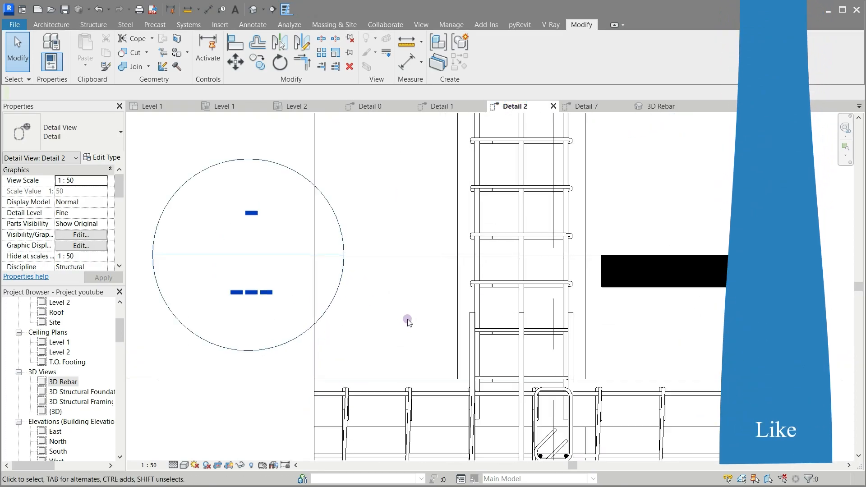
click(413, 254)
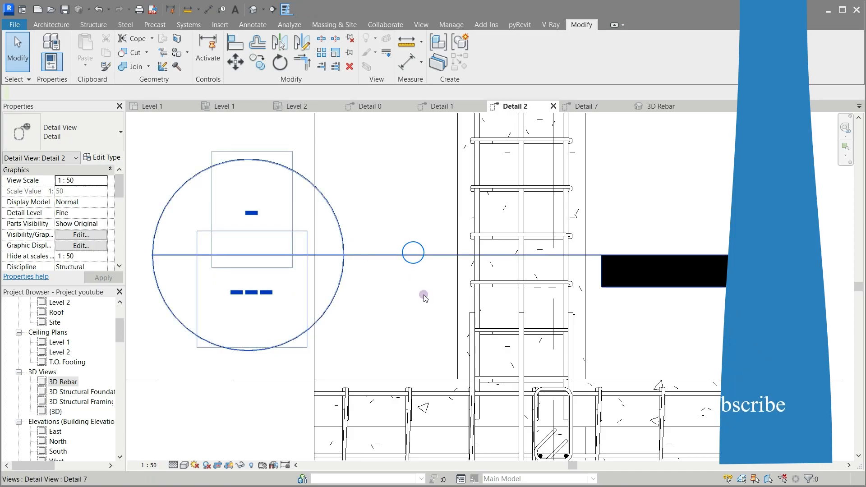
Shorten the Detail 7 section's view depth to end just above the lapped bars over Level 2, and return to Detail 7
scroll(419, 316, down, 2)
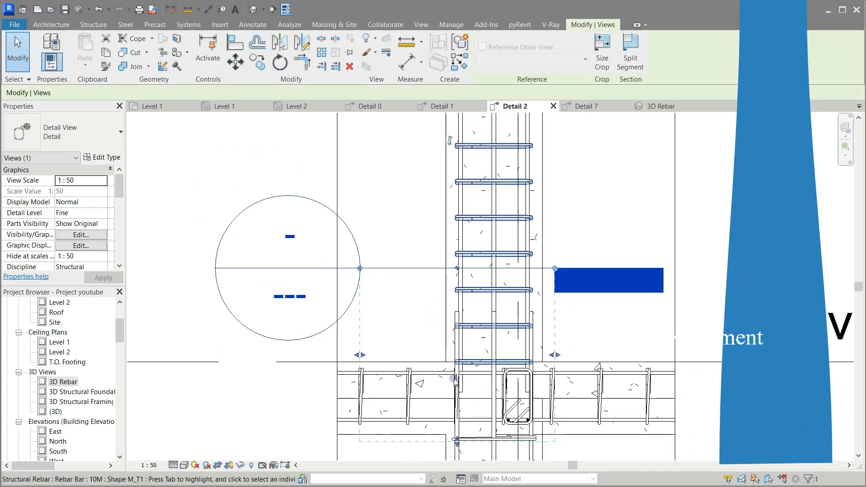
drag(457, 440, 465, 307)
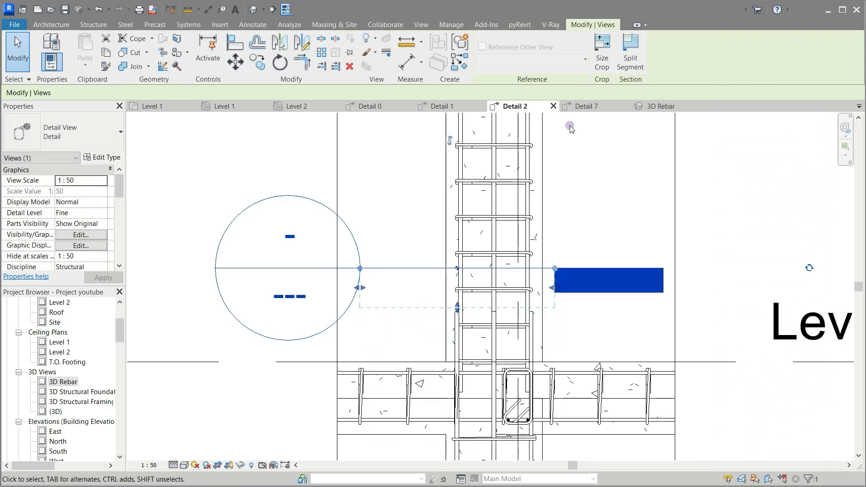
click(591, 106)
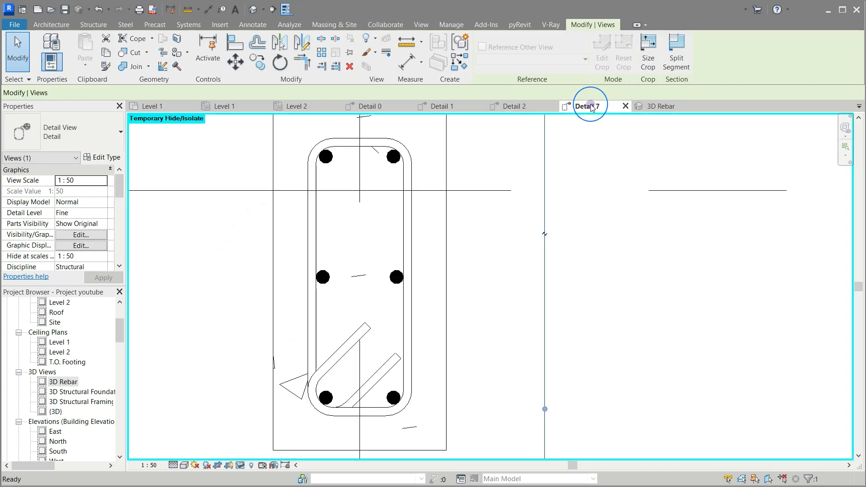
Select the whole column section in Detail 7 and filter the selection down to Structural Rebar only
scroll(483, 260, down, 2)
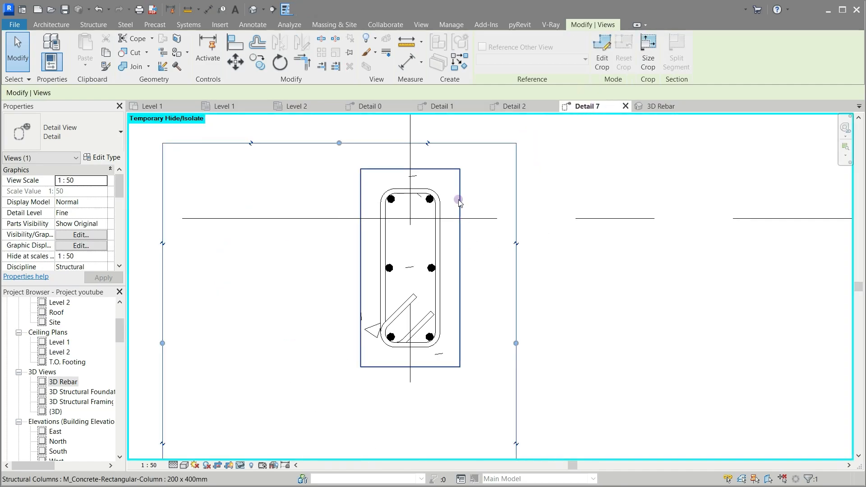
drag(474, 150, 358, 378)
click(477, 64)
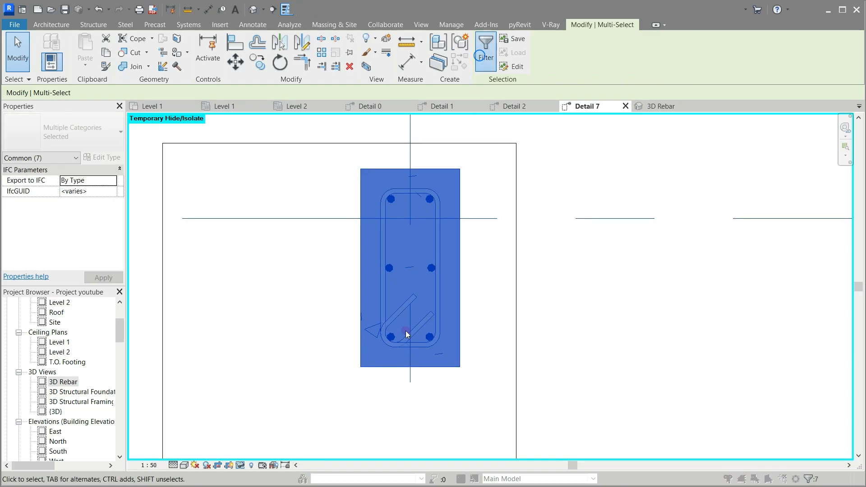
click(501, 195)
click(338, 196)
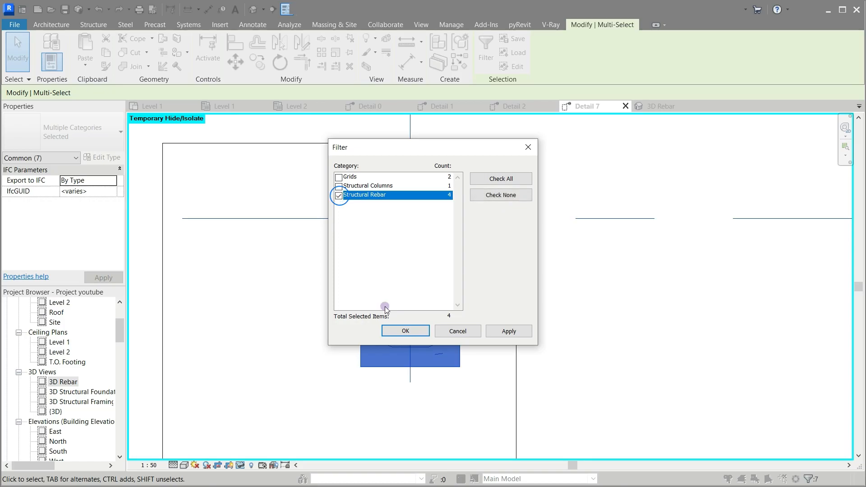
click(405, 332)
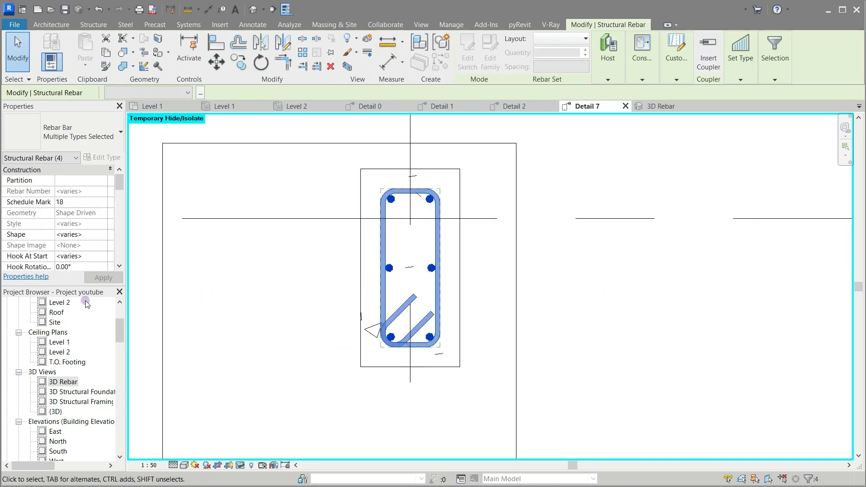
Show the selected column bars and stirrup unobscured in the 3D Rebar view through their view visibility states
scroll(76, 225, down, 5)
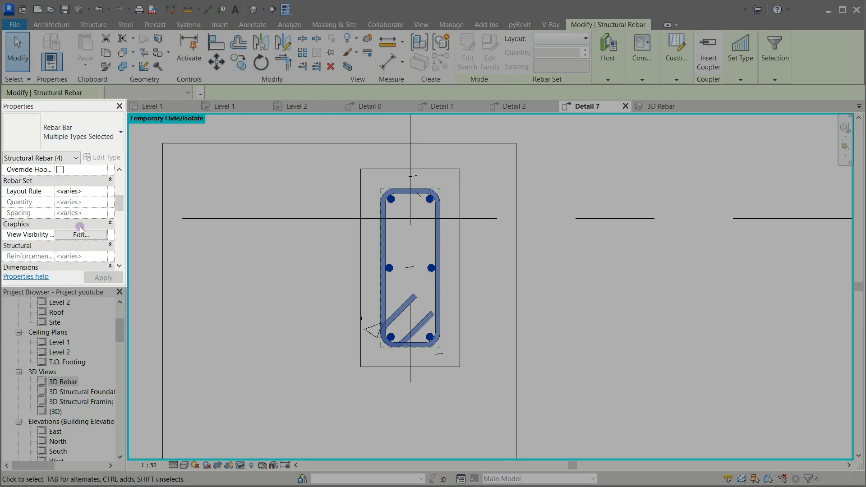
click(79, 235)
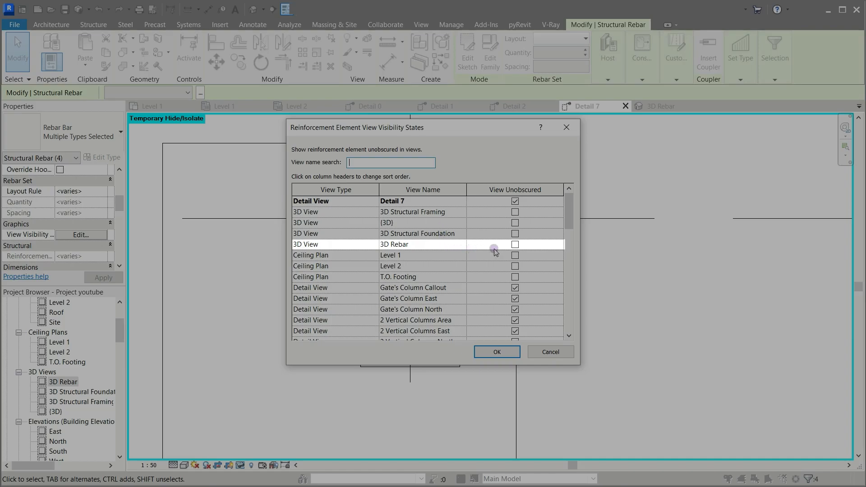
click(515, 245)
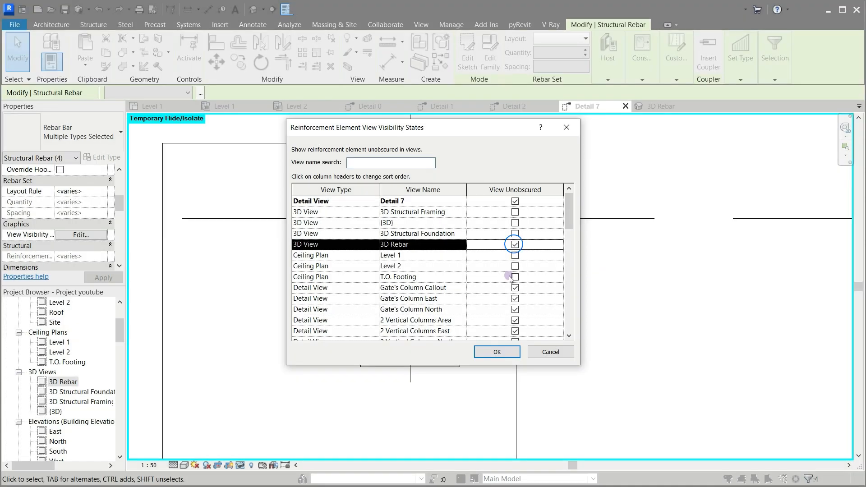
click(498, 351)
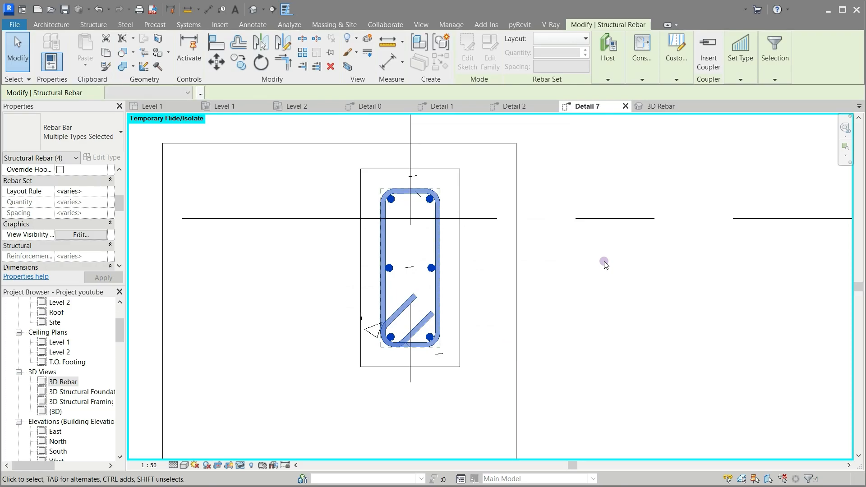
click(605, 264)
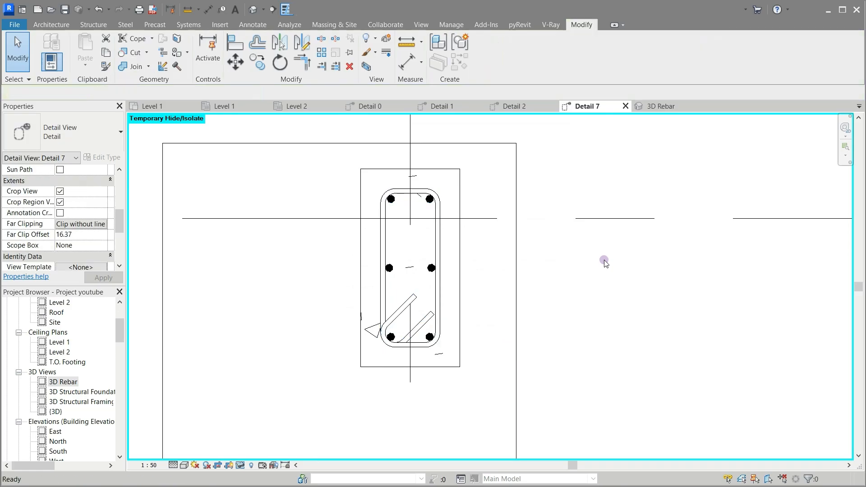
In the 3D Rebar view, select the structure and its reinforcement, leaving out the roof slab and the newly reinforced column
click(659, 107)
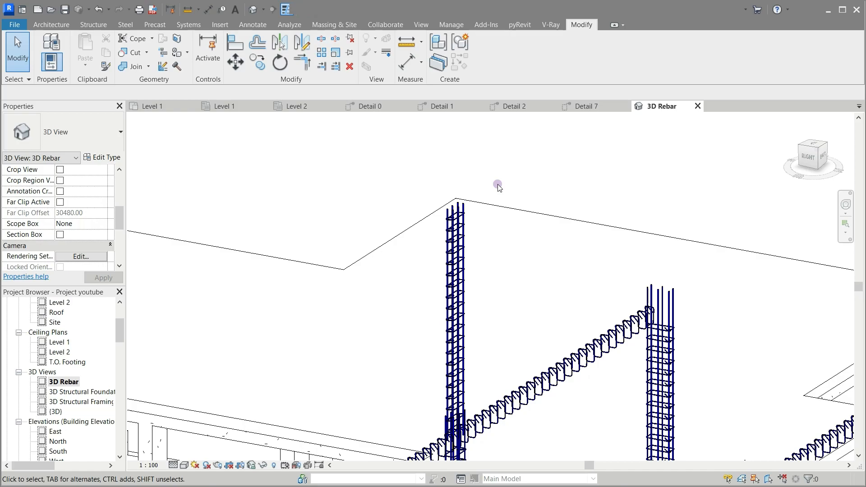
scroll(498, 185, up, 3)
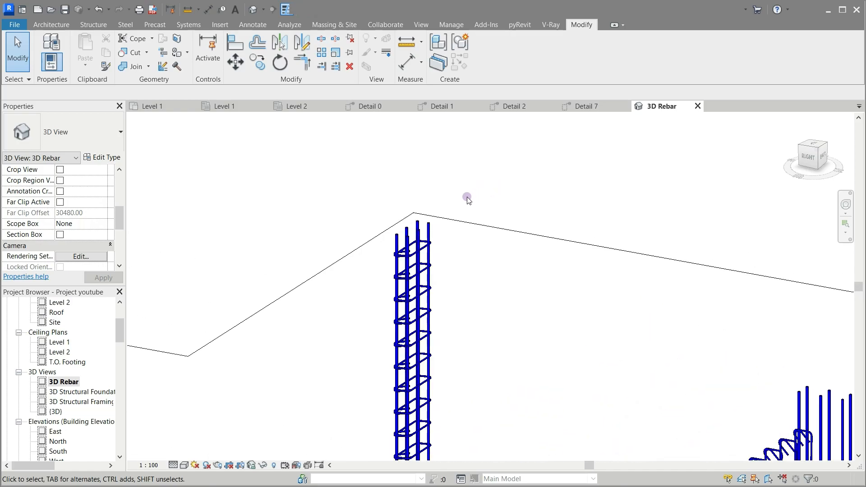
scroll(402, 191, down, 4)
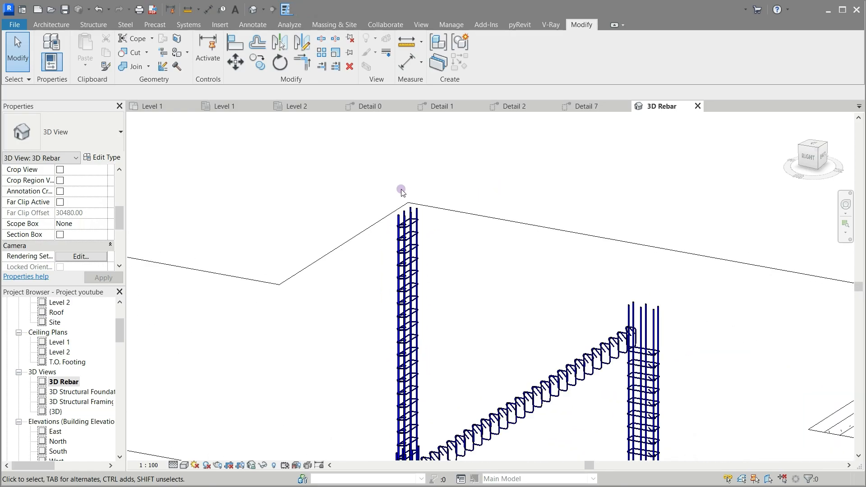
scroll(571, 172, down, 2)
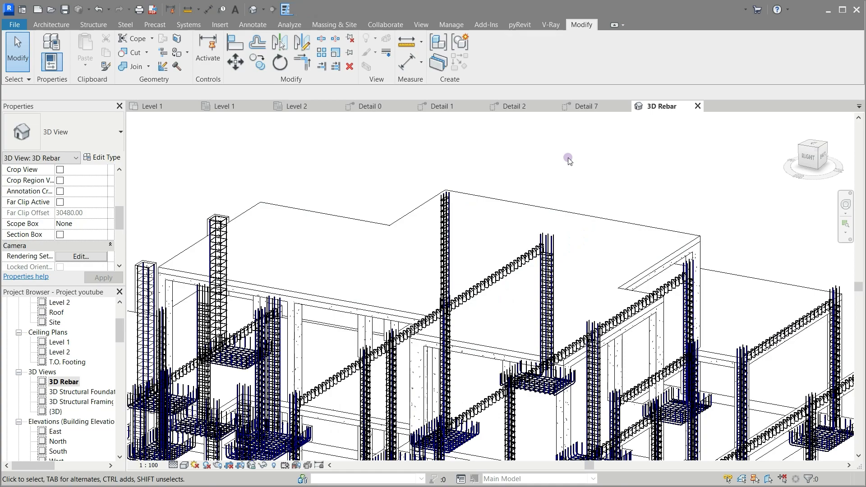
scroll(568, 159, down, 2)
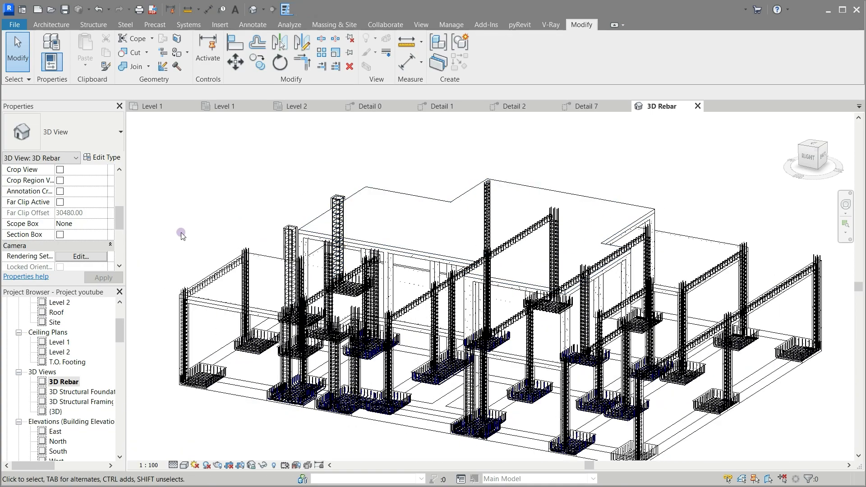
drag(160, 205, 865, 486)
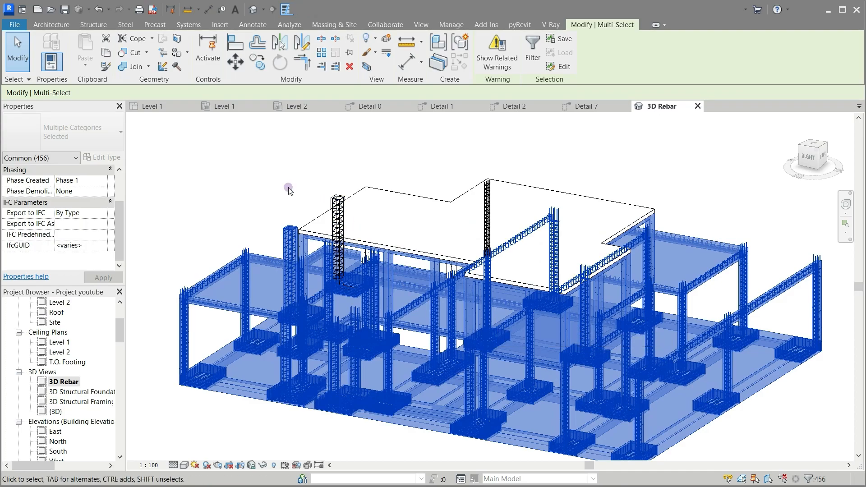
scroll(265, 186, up, 2)
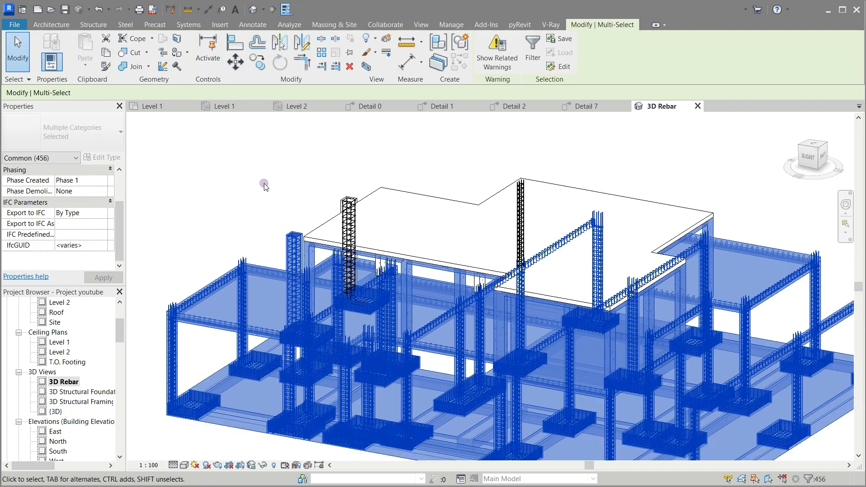
drag(269, 174, 477, 405)
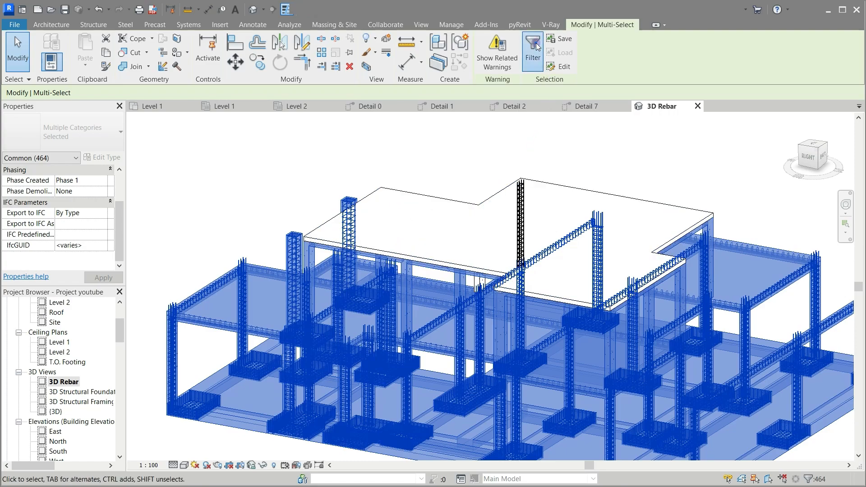
Filter the selection to Structural Rebar and temporarily hide those rebar elements, leaving only the new column's reinforcement
click(533, 49)
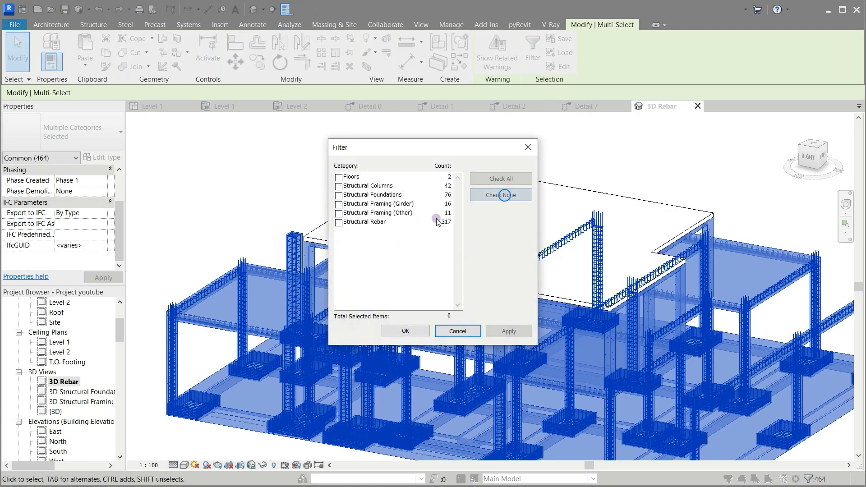
click(505, 194)
click(338, 223)
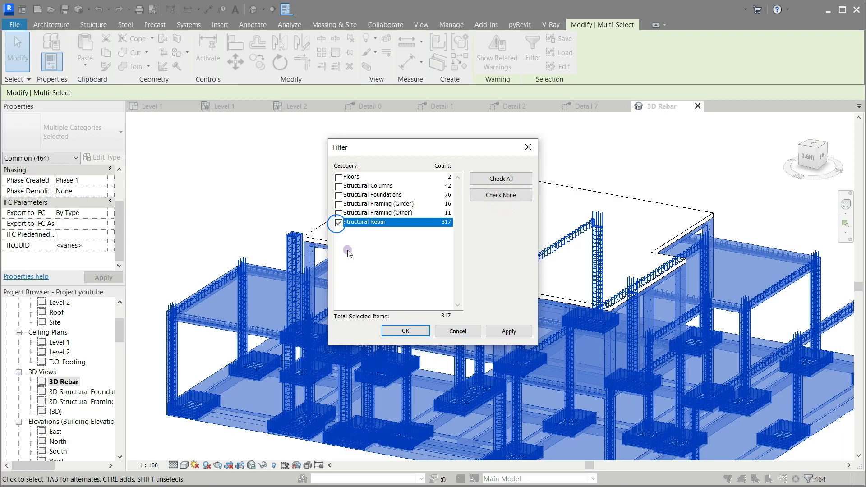
click(388, 329)
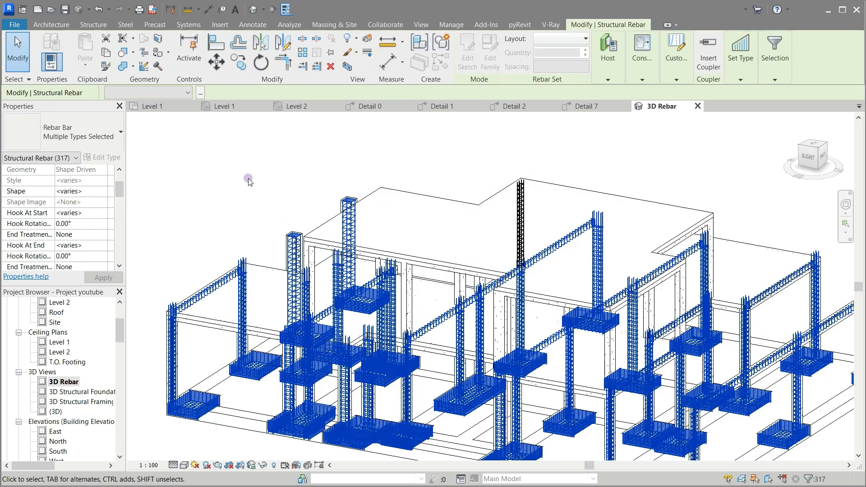
click(253, 465)
click(271, 437)
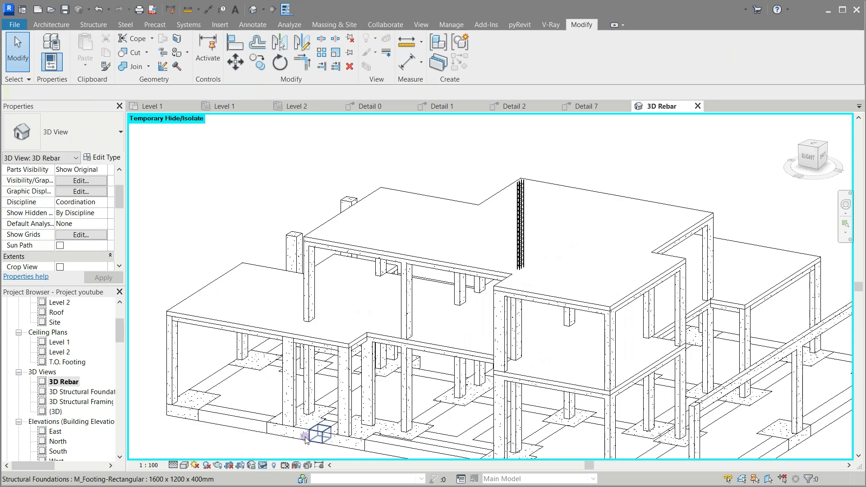
Temporarily hide the 150 mm concrete roof slab to expose the columns and beams beneath it
click(643, 226)
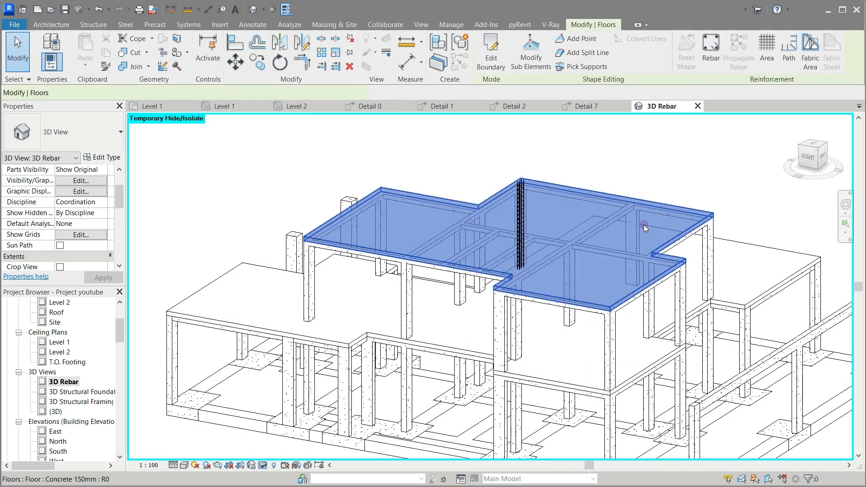
click(263, 466)
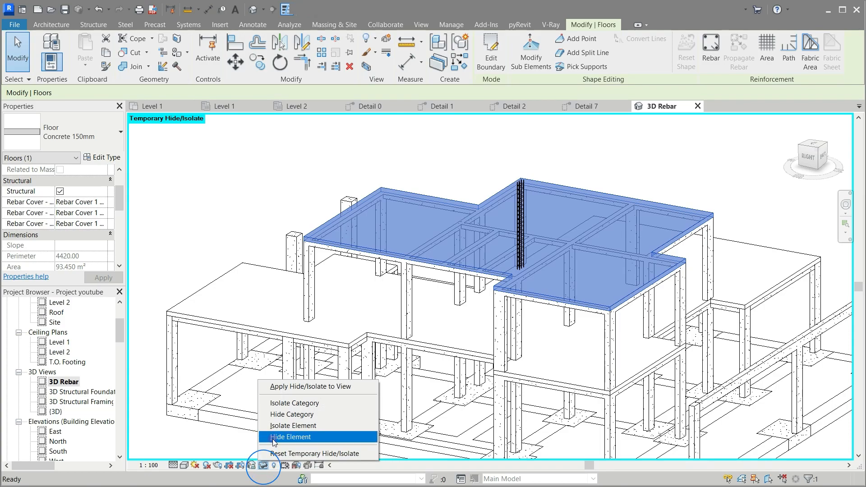
click(290, 437)
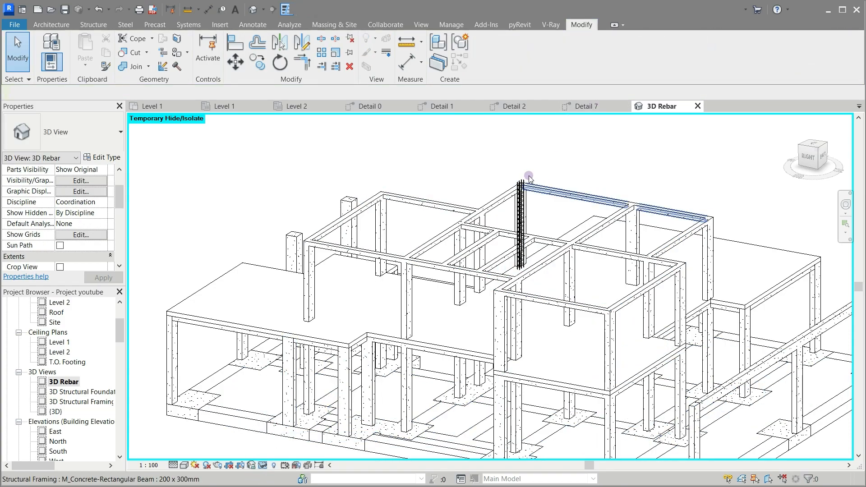
scroll(528, 178, up, 5)
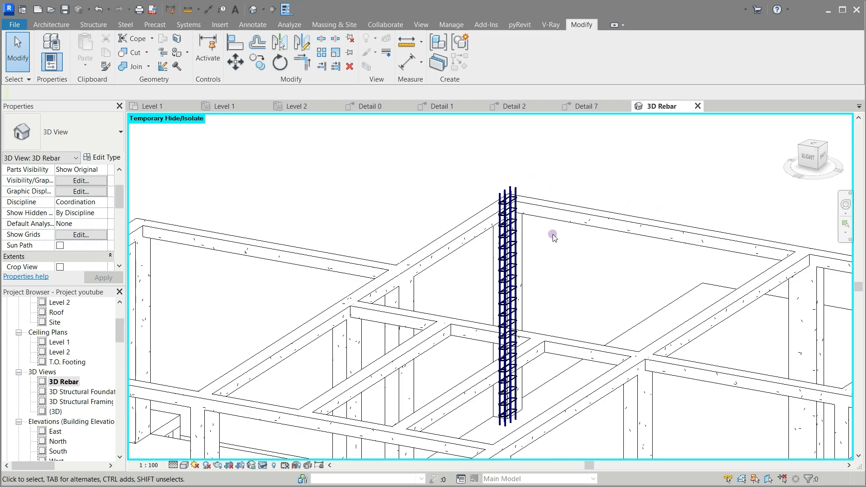
Propagate the reinforced column's rebar, aligned by host, to the two other columns along the same rear roof beam line
click(527, 270)
click(607, 44)
scroll(431, 153, down, 4)
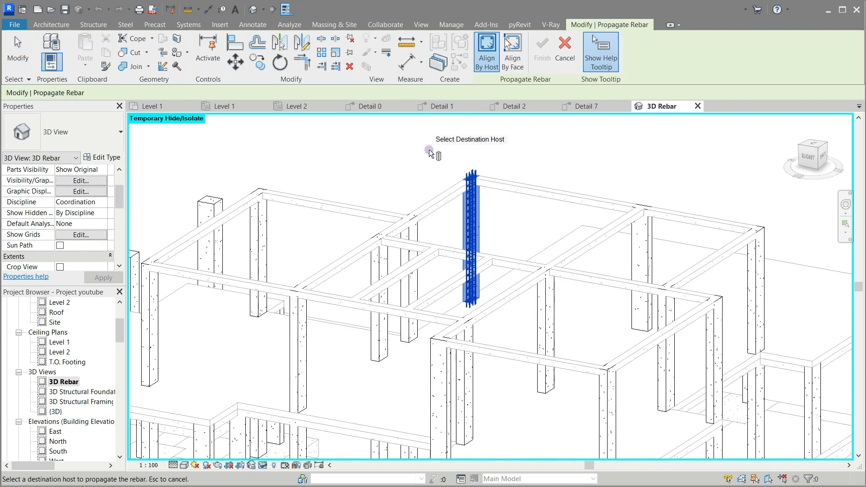
click(646, 252)
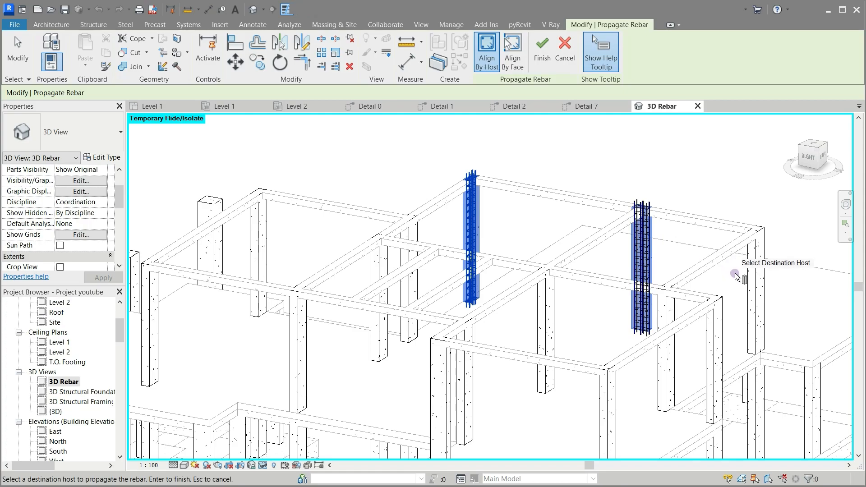
click(751, 283)
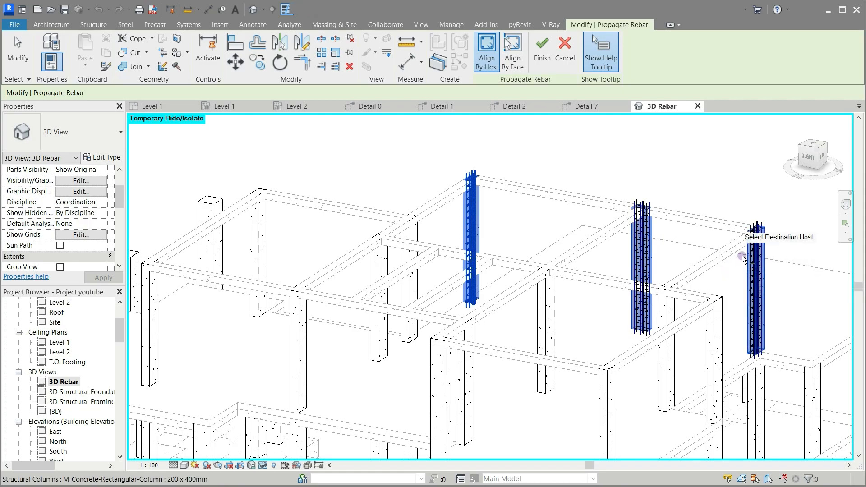
click(542, 56)
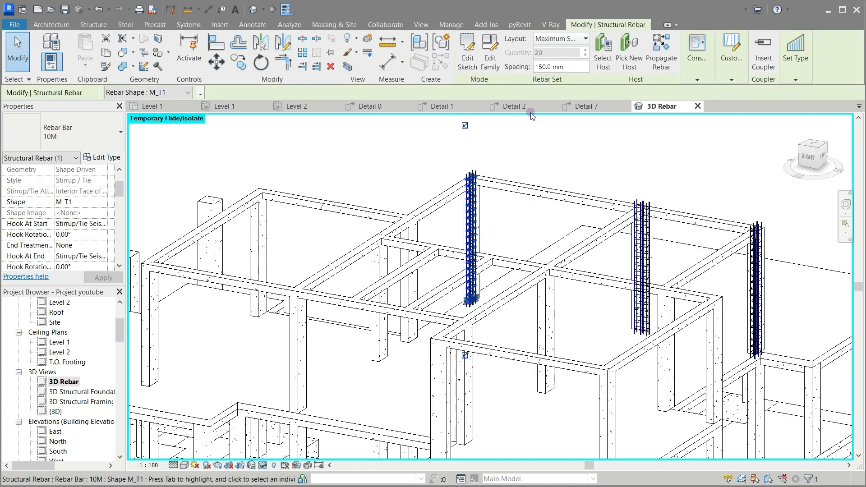
Propagate the reinforced column's rebar, aligned by host, to all remaining unreinforced columns beneath the roof beams
click(662, 62)
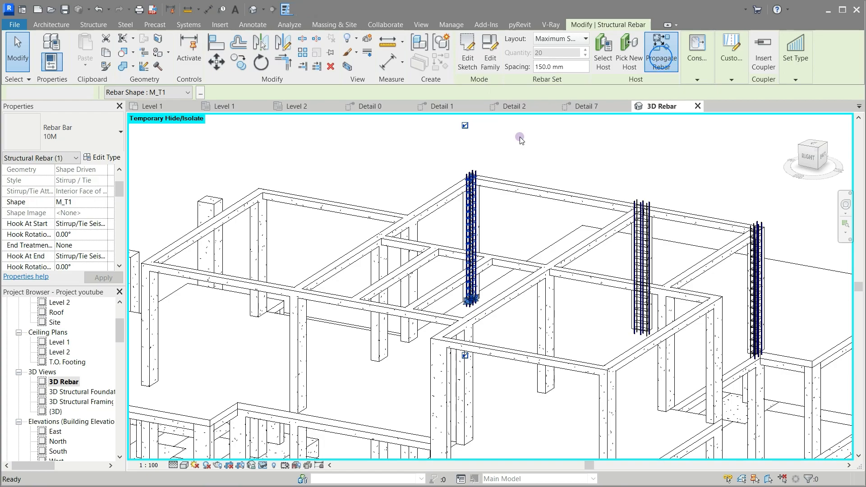
click(388, 240)
click(418, 213)
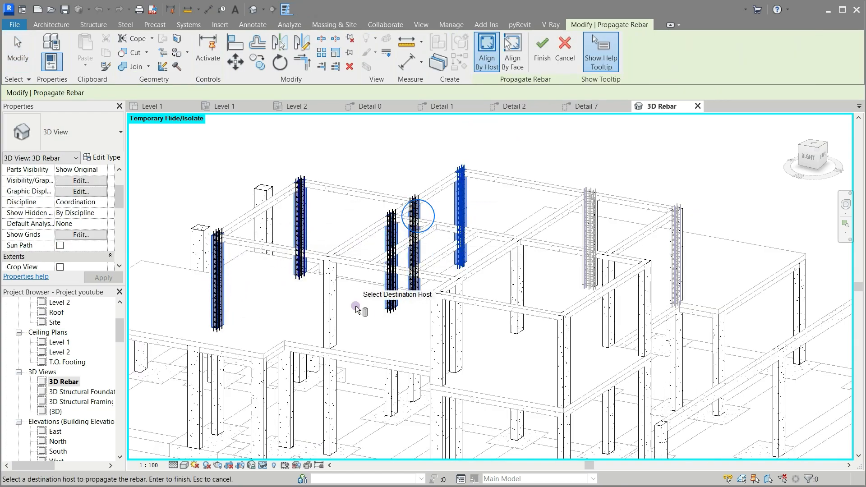
click(332, 304)
click(518, 282)
click(461, 337)
click(443, 344)
click(556, 368)
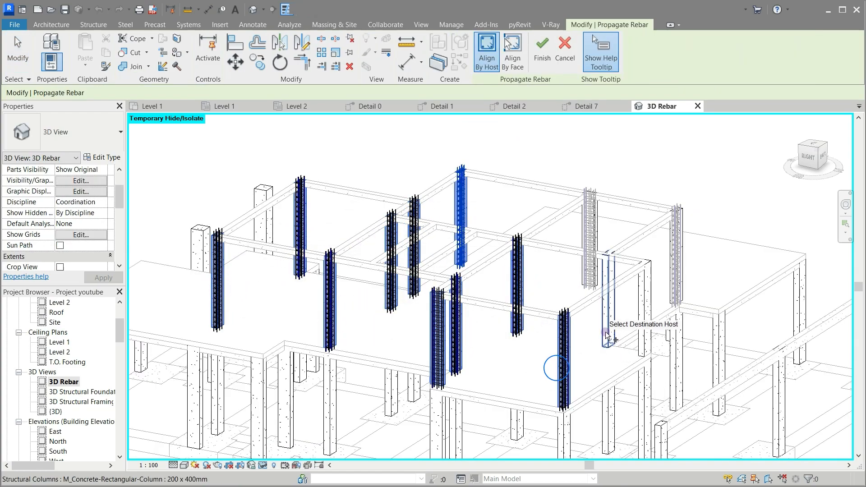
click(606, 333)
click(644, 315)
shift+middle_drag(699, 179, 561, 145)
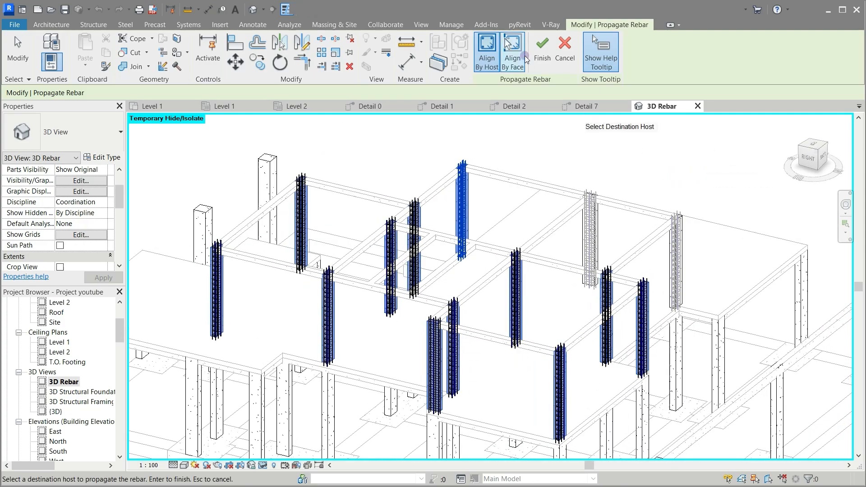
key(Escape)
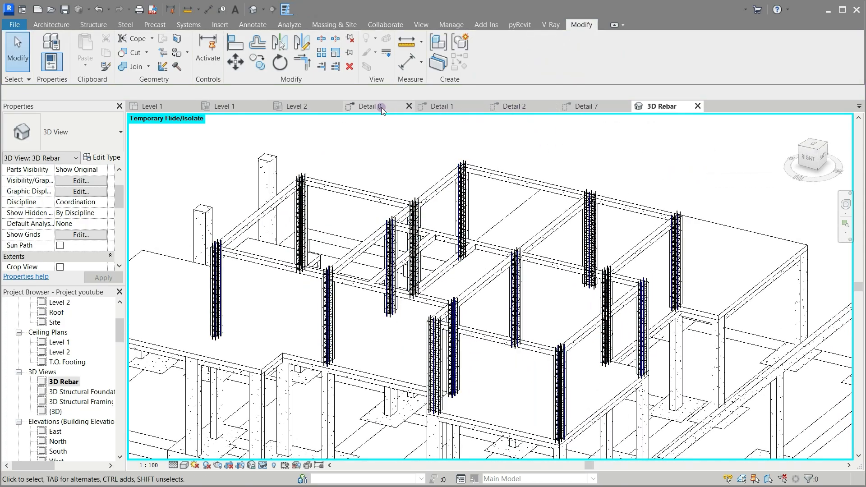
Look over the Level 2 structural plan and open the Roof structural plan to check whether the column rebar shows
click(295, 107)
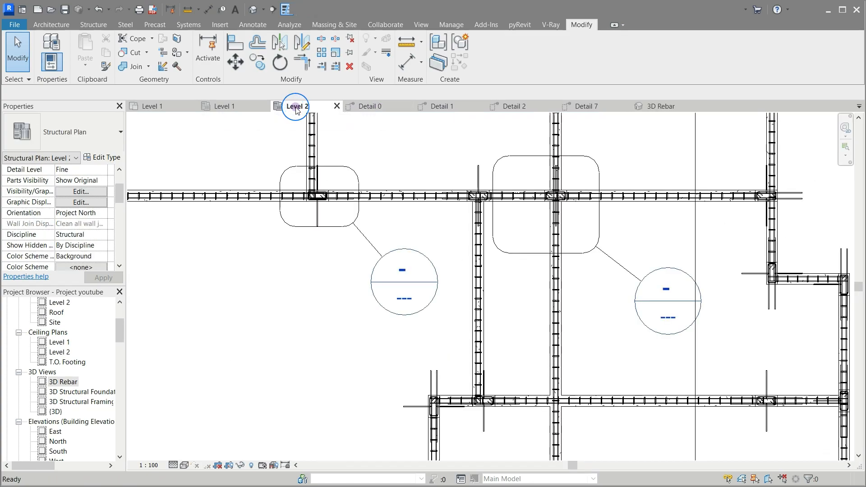
scroll(415, 285, down, 2)
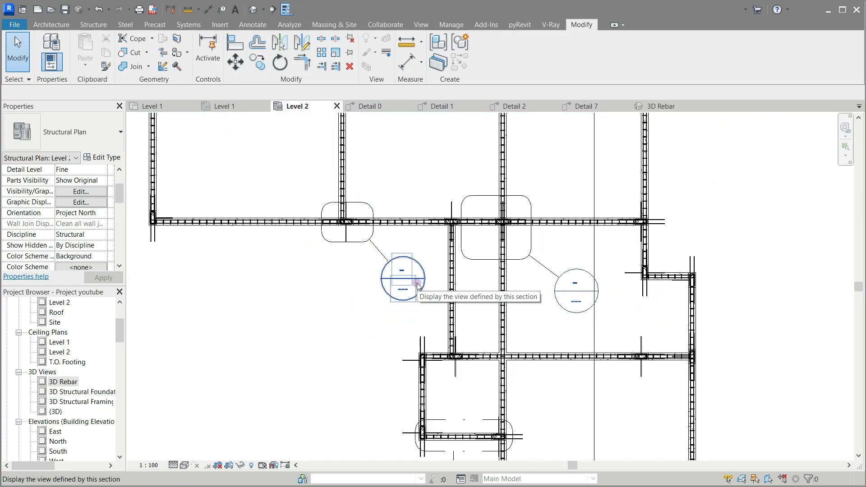
scroll(481, 297, down, 5)
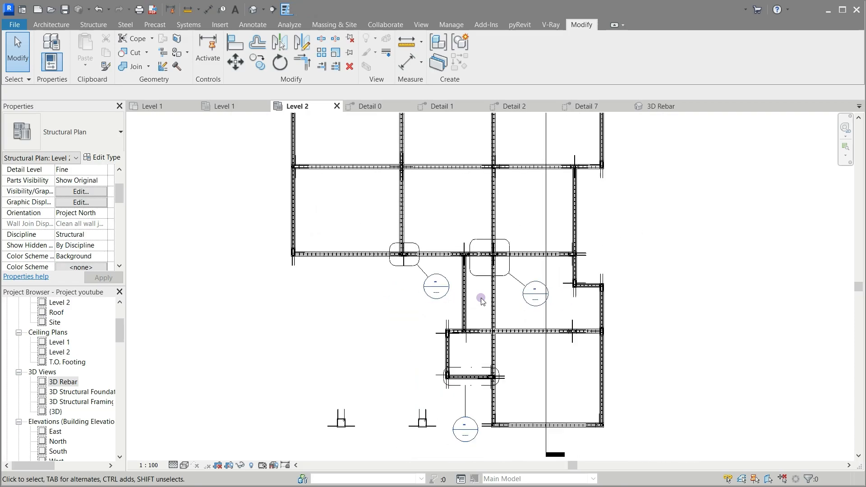
scroll(479, 210, up, 2)
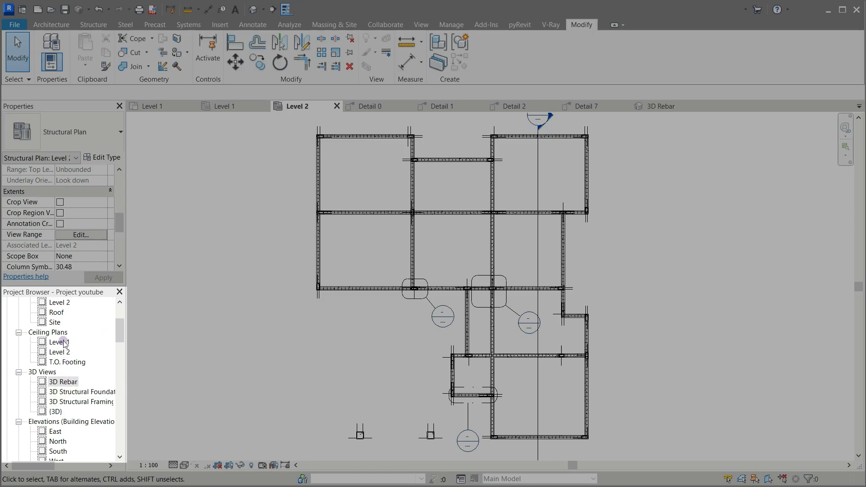
scroll(63, 332, up, 1)
scroll(63, 332, up, 2)
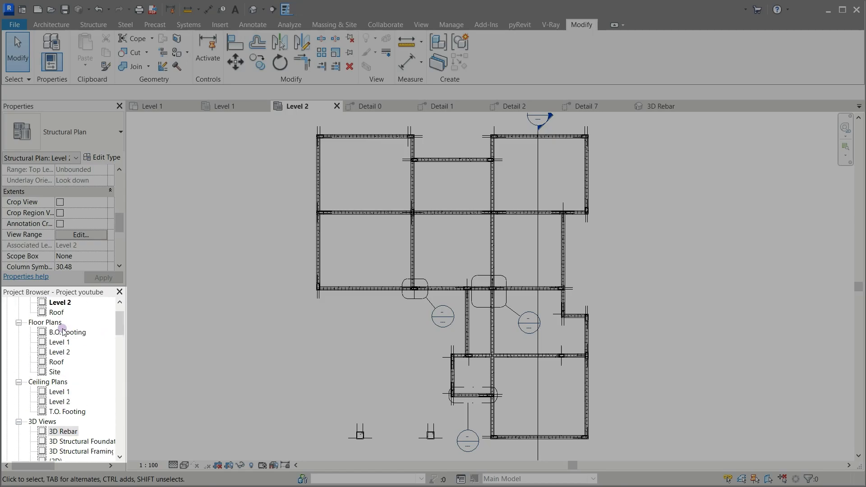
double_click(57, 343)
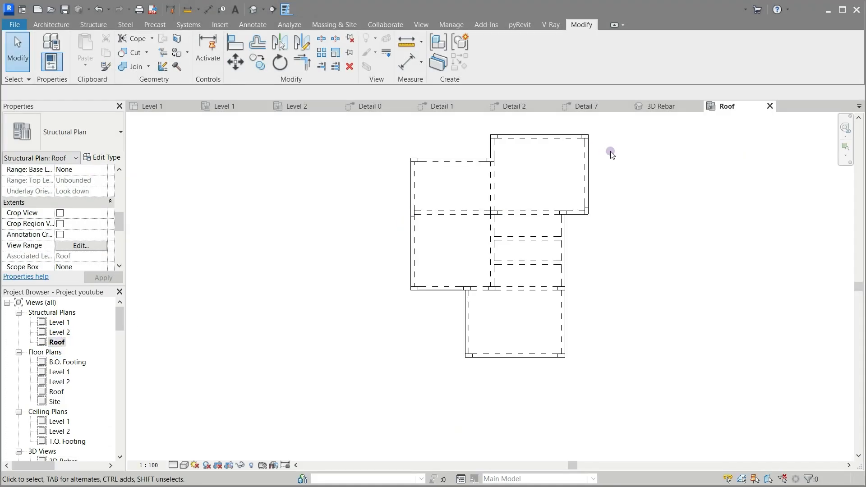
scroll(556, 239, down, 2)
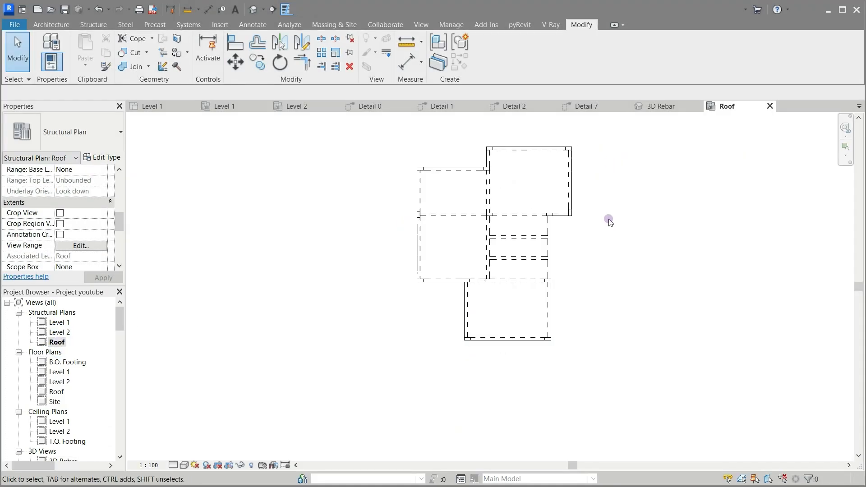
In the 3D Rebar view, select the roof-level structure and filter the selection to Structural Rebar only
click(654, 106)
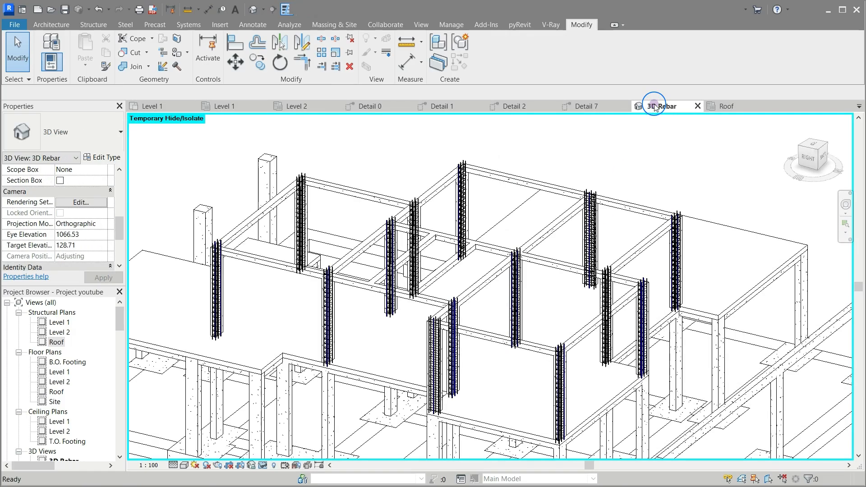
scroll(597, 181, down, 1)
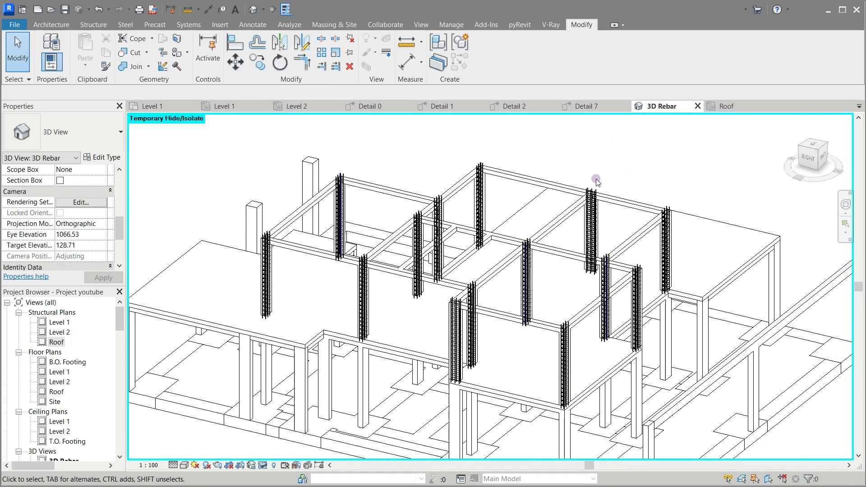
drag(723, 134, 232, 349)
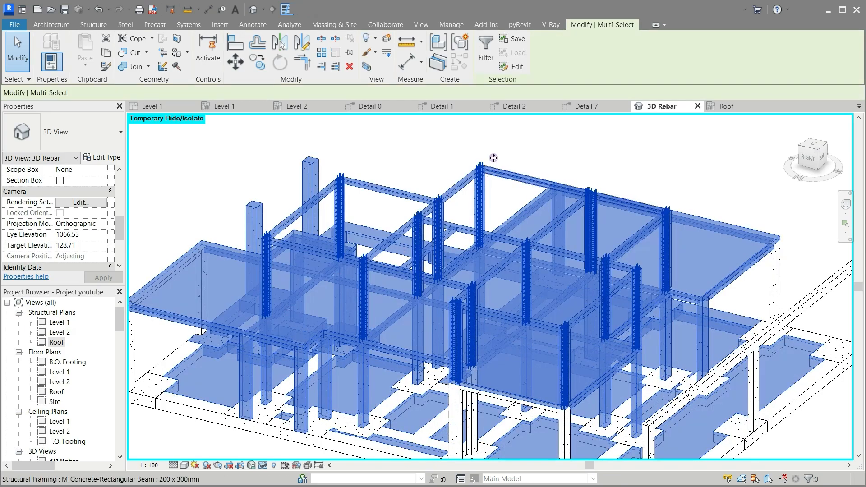
click(485, 49)
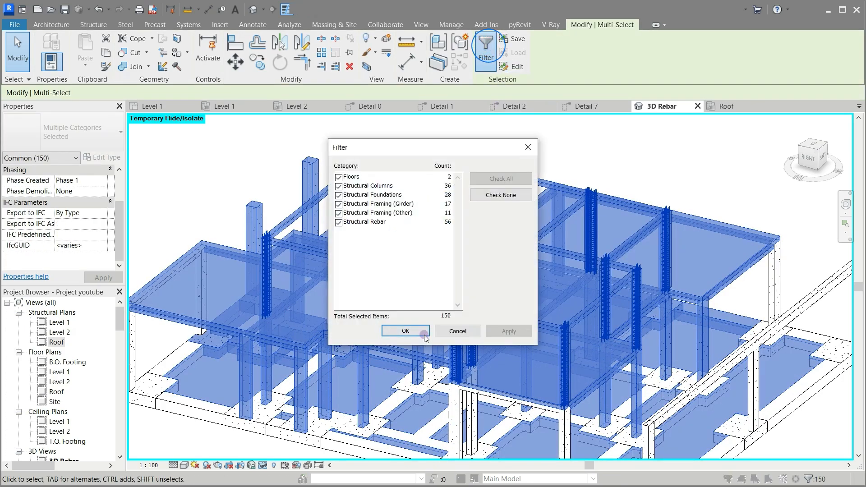
click(493, 195)
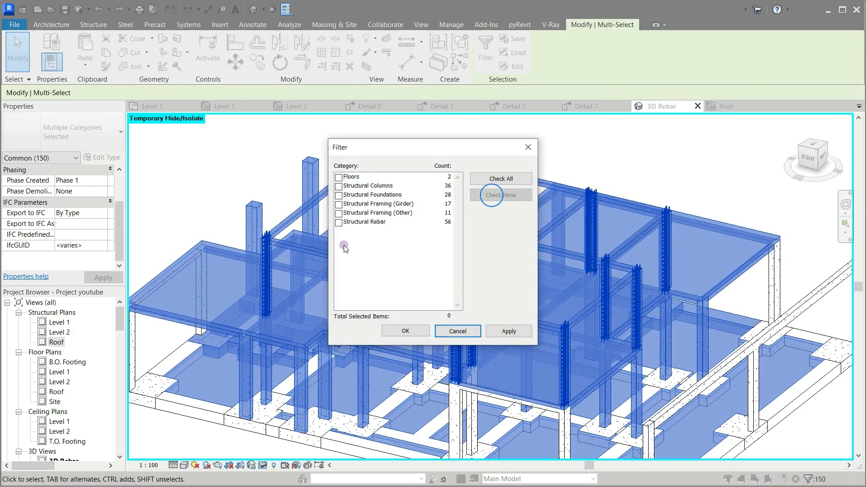
click(339, 222)
click(405, 332)
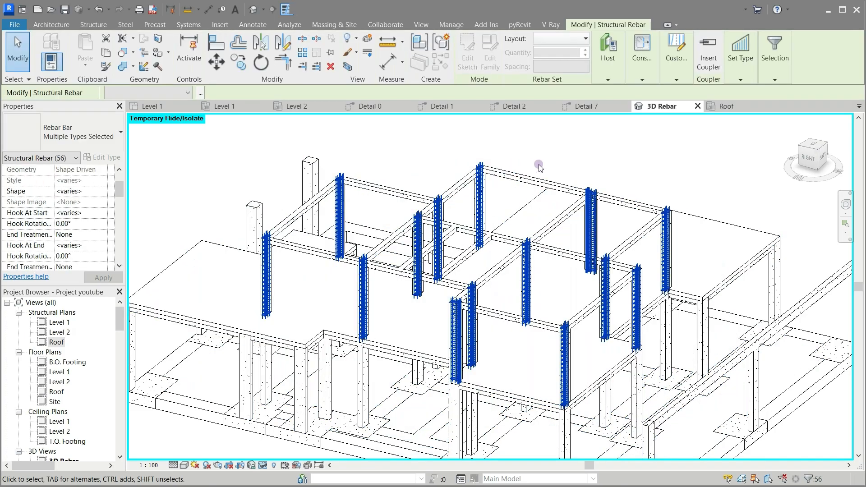
Set the selected rebar to display unobscured in the Roof structural plan through its view visibility states
scroll(100, 223, down, 3)
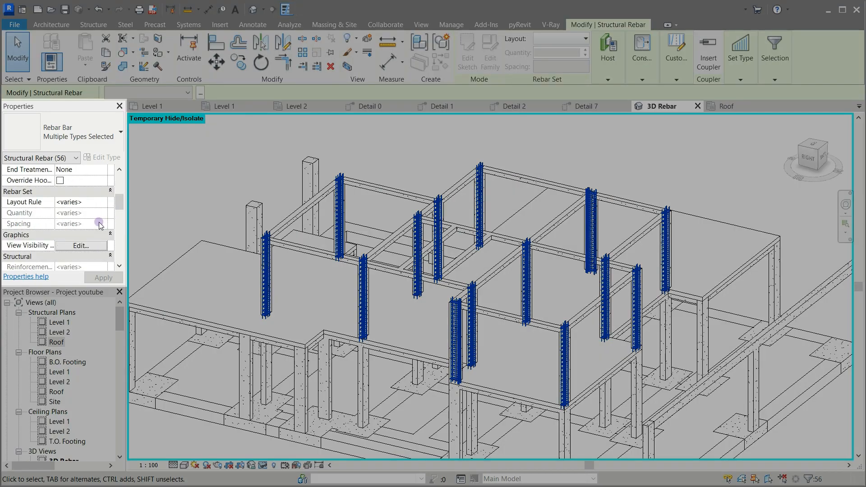
click(87, 246)
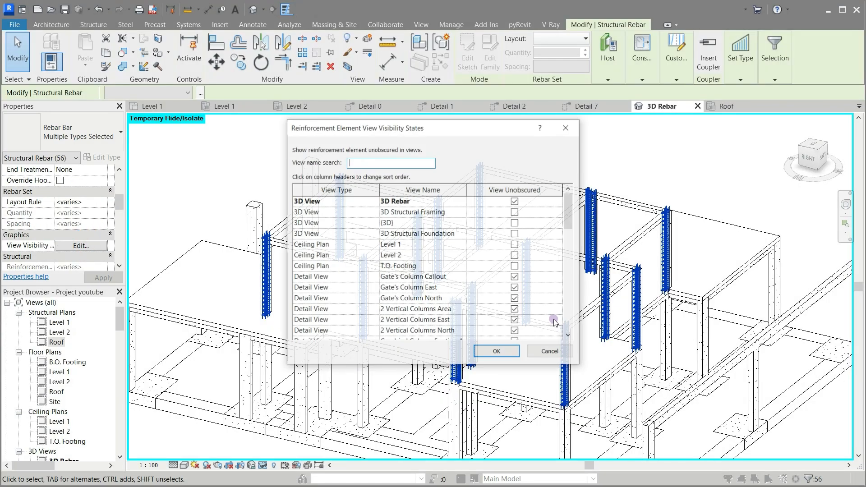
scroll(401, 225, down, 10)
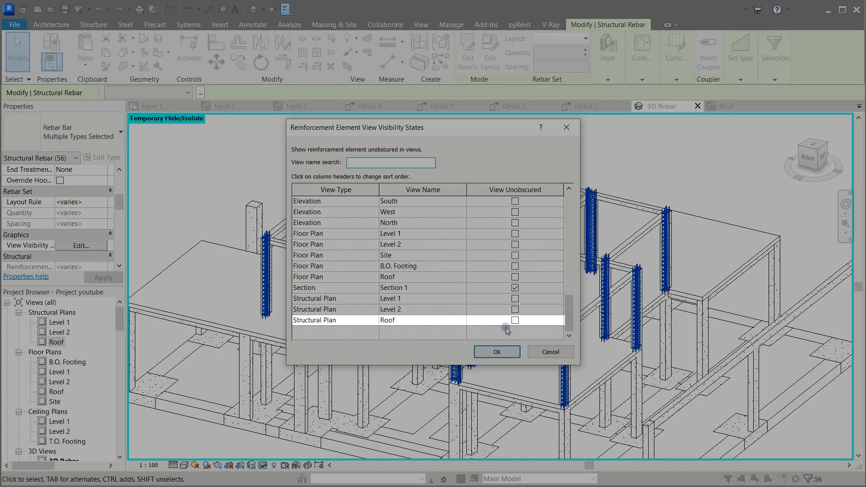
click(515, 320)
click(497, 352)
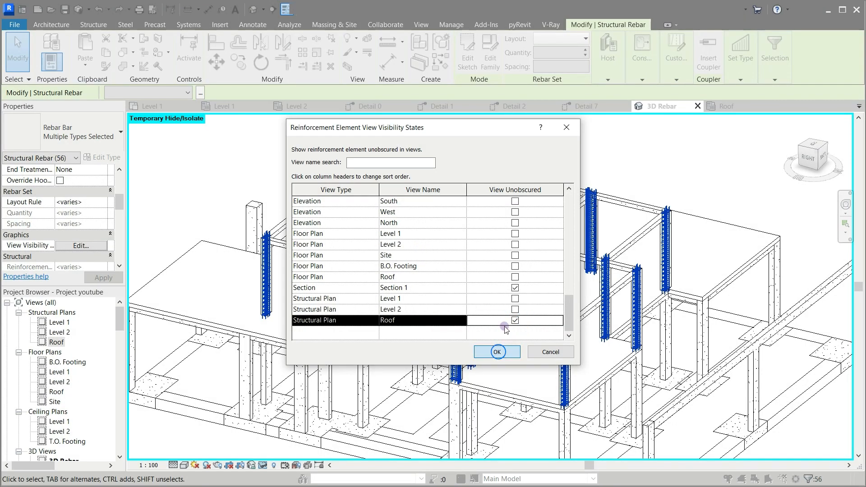
Return to the Roof structural plan, clear the rebar selection and set the view's detail level to Fine
click(725, 108)
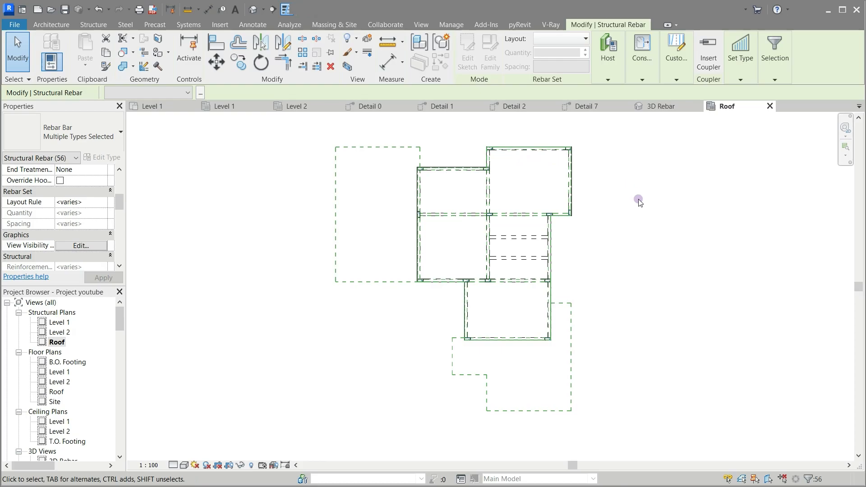
click(638, 199)
click(582, 136)
scroll(539, 139, up, 5)
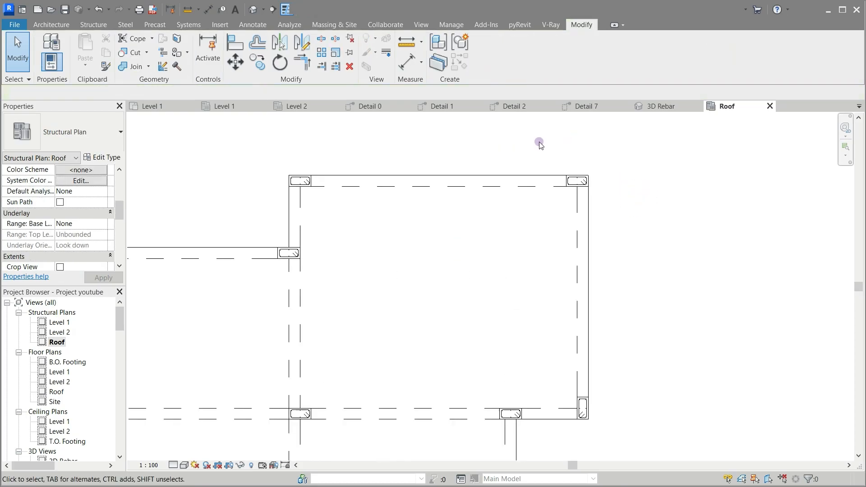
click(173, 465)
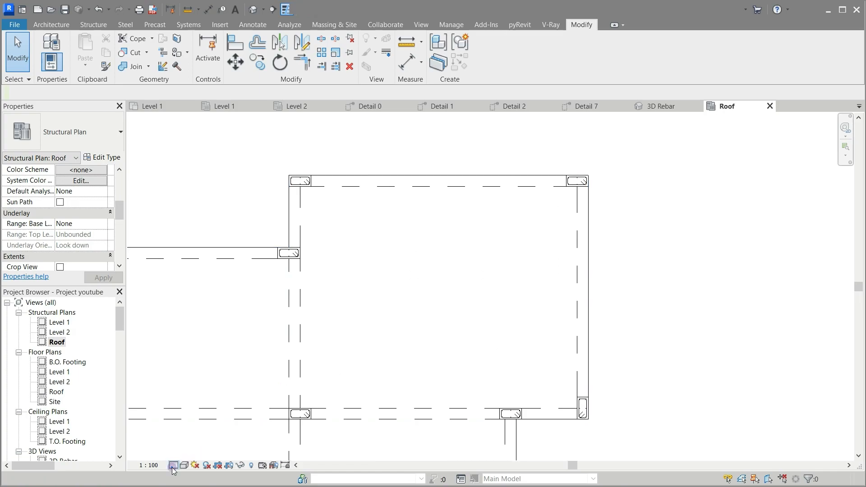
click(183, 453)
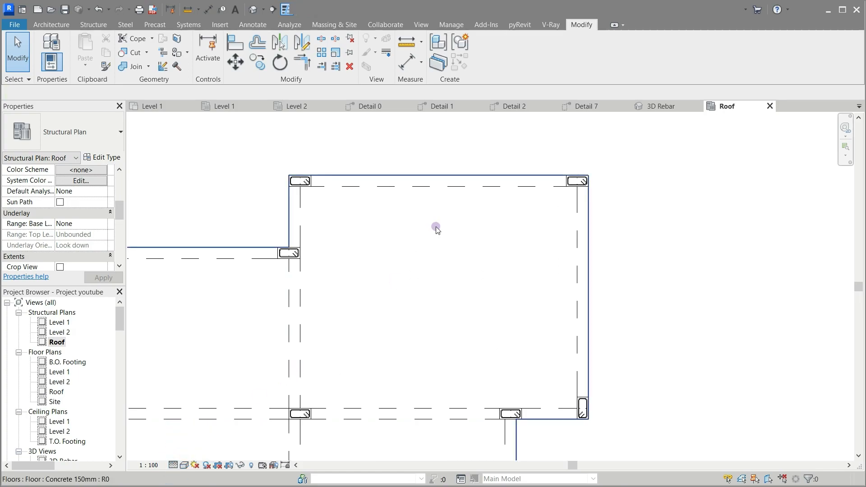
Temporarily hide the Concrete 150mm roof floor in the Roof plan to expose the corner column and beams
scroll(553, 185, up, 5)
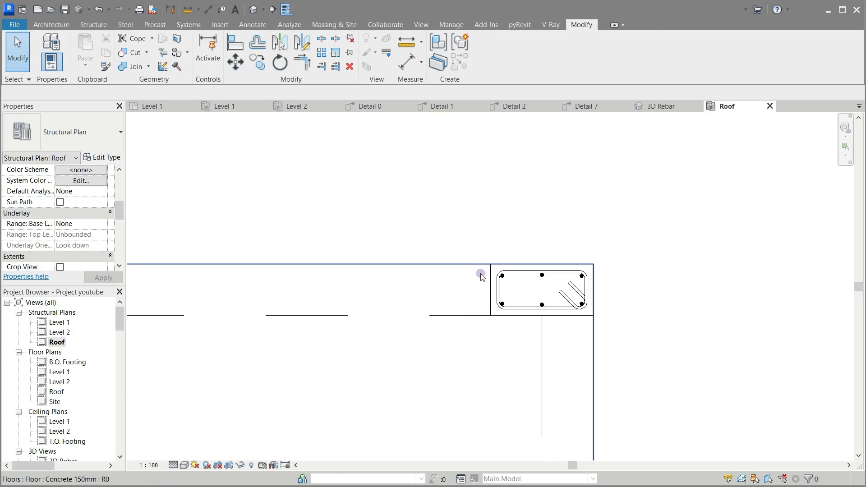
click(488, 283)
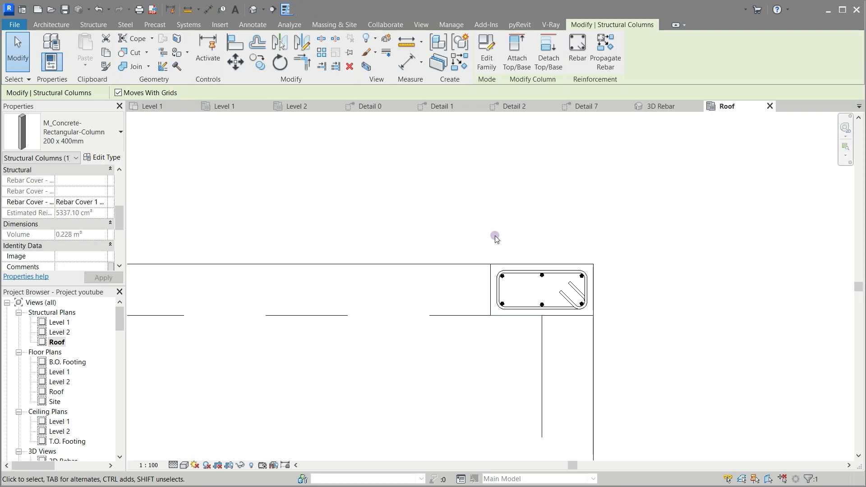
click(418, 271)
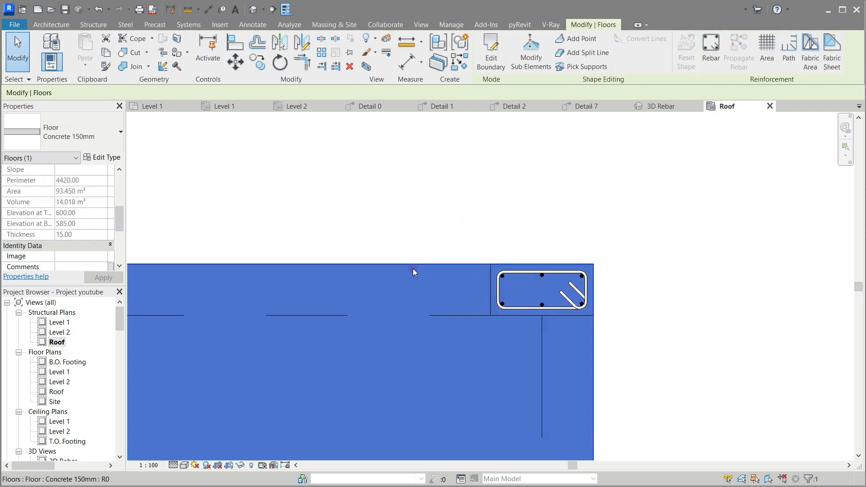
click(239, 467)
click(248, 436)
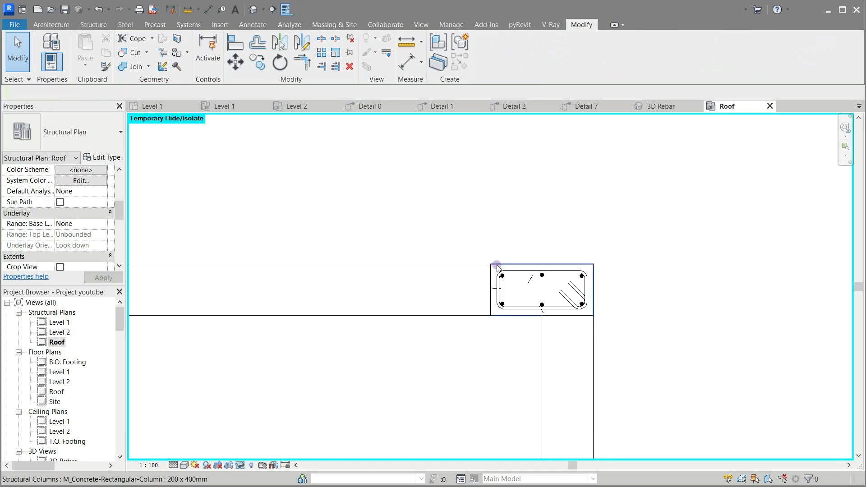
Set the rebar cover of the 200 x 400mm corner column in the Roof plan to Rebar Cover 5 <40 mm>
click(497, 267)
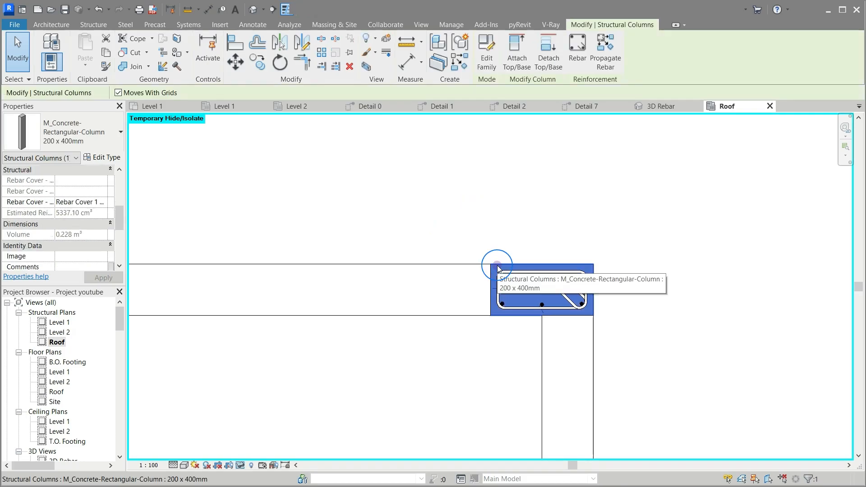
click(93, 24)
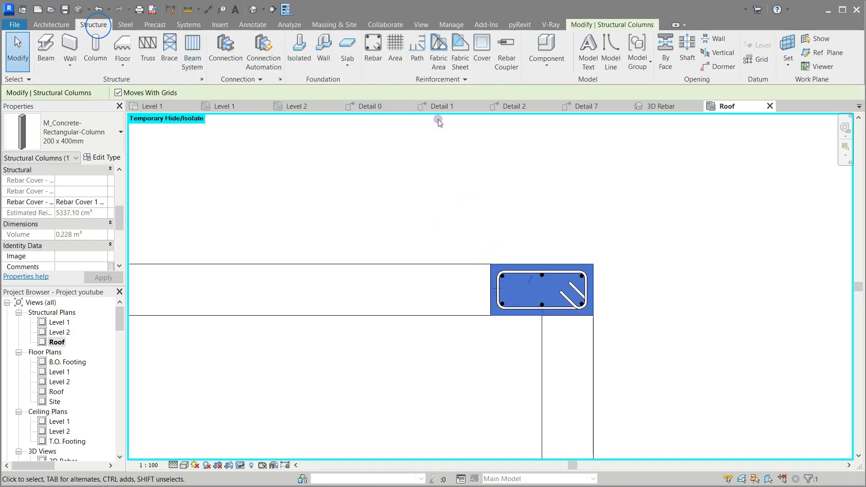
click(479, 61)
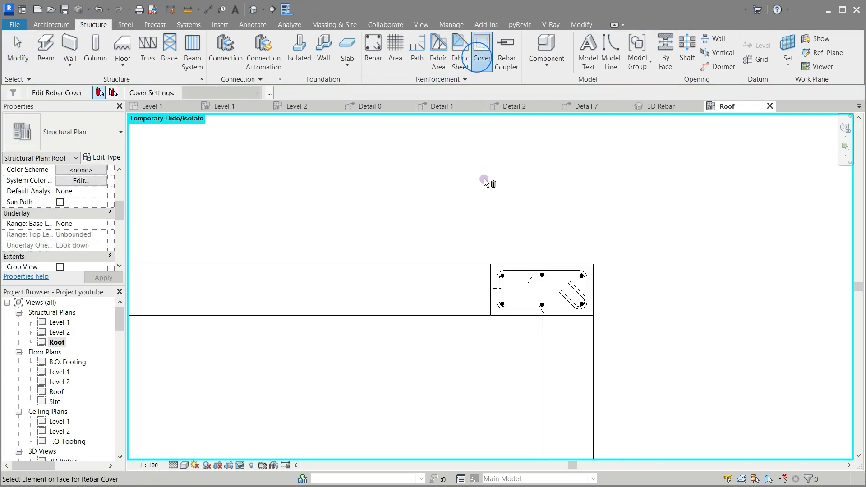
click(506, 265)
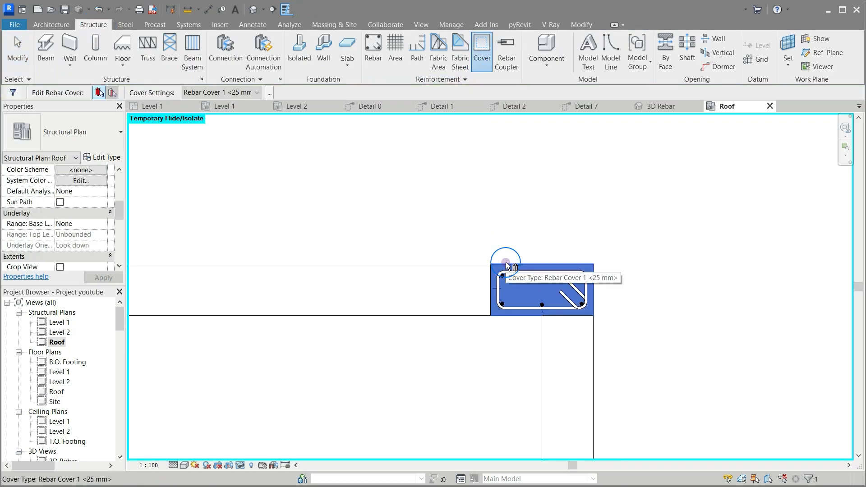
click(256, 92)
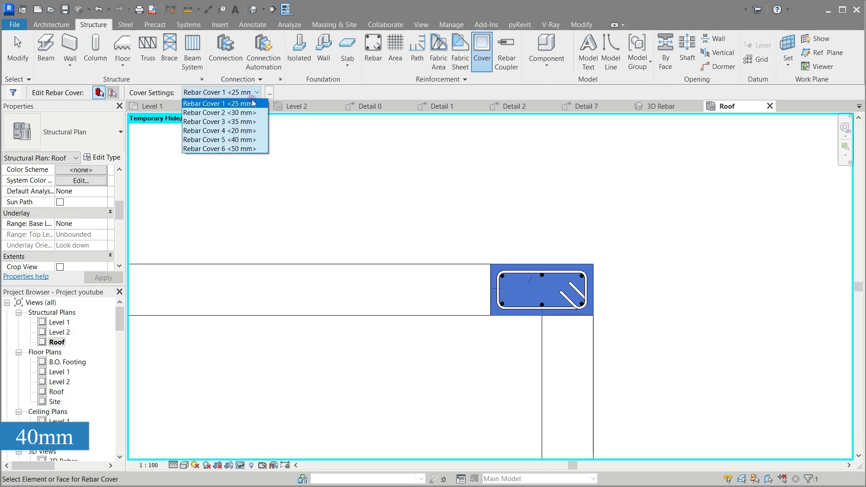
click(243, 139)
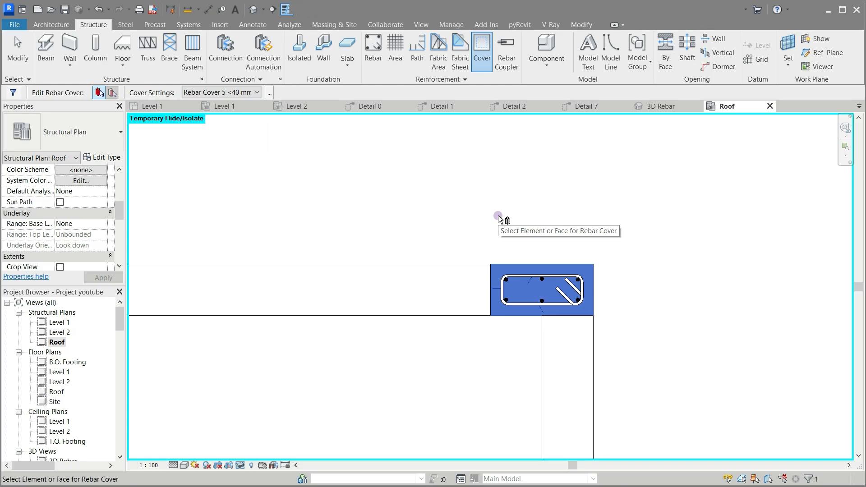
scroll(433, 175, down, 2)
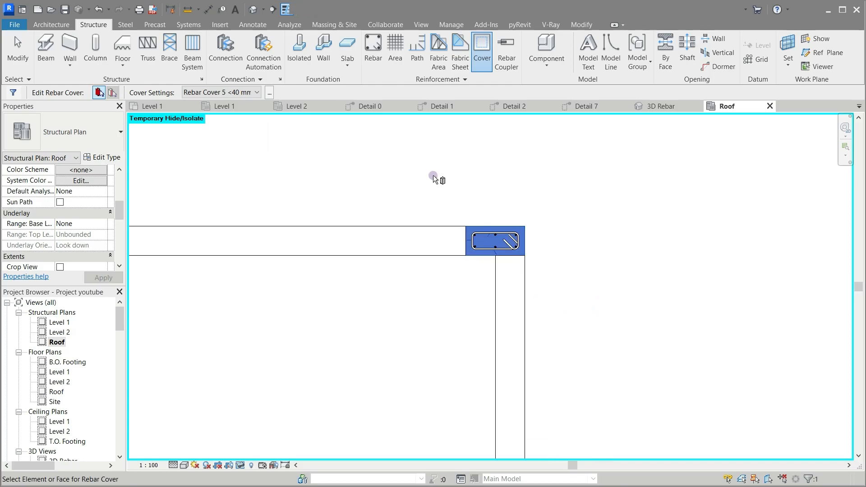
right_click(433, 175)
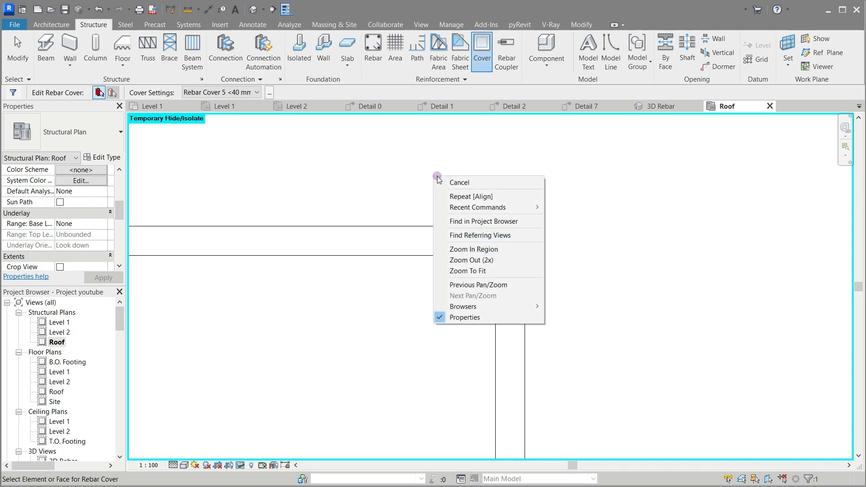
click(447, 182)
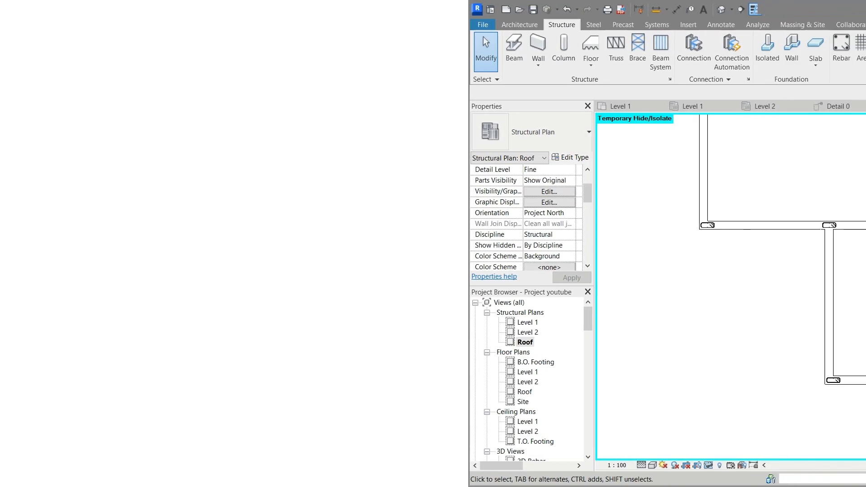
Examine the rebar and its cover in the other columns across the Roof plan
scroll(588, 349, down, 5)
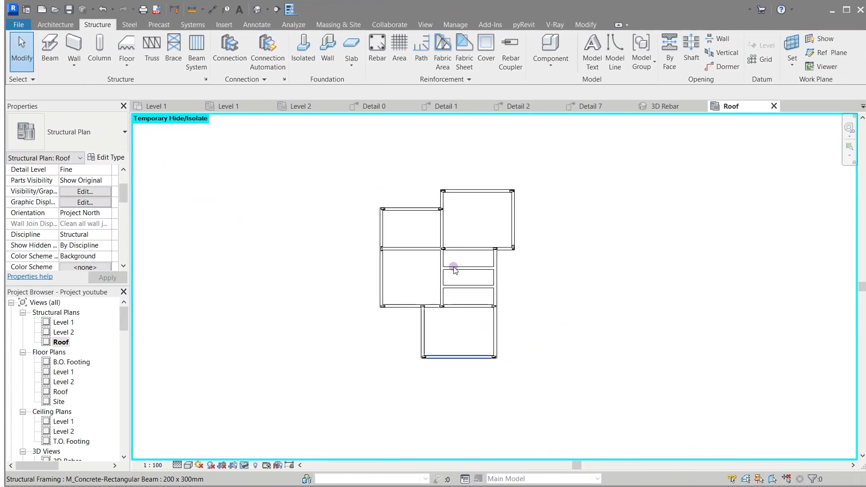
scroll(620, 172, up, 3)
scroll(477, 173, up, 4)
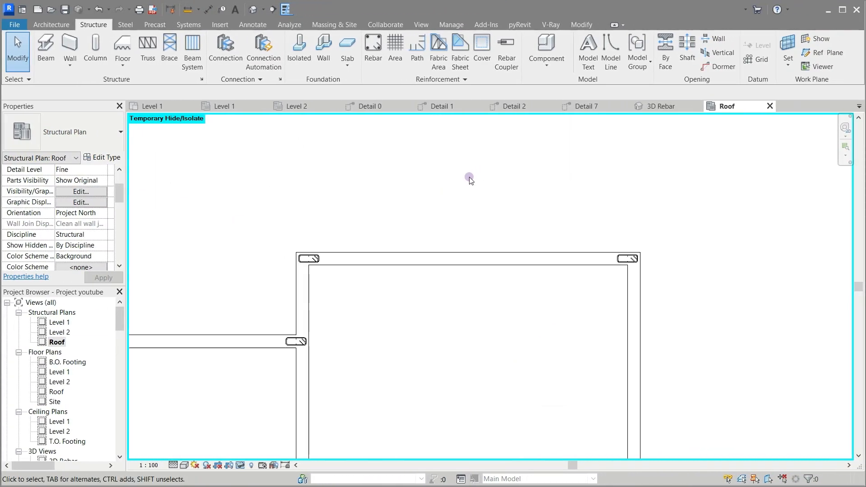
scroll(309, 259, up, 2)
scroll(311, 262, up, 1)
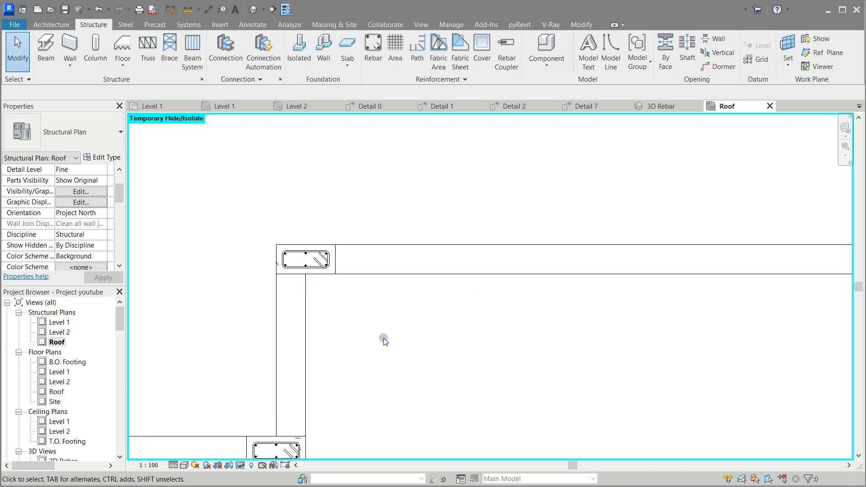
scroll(312, 195, down, 4)
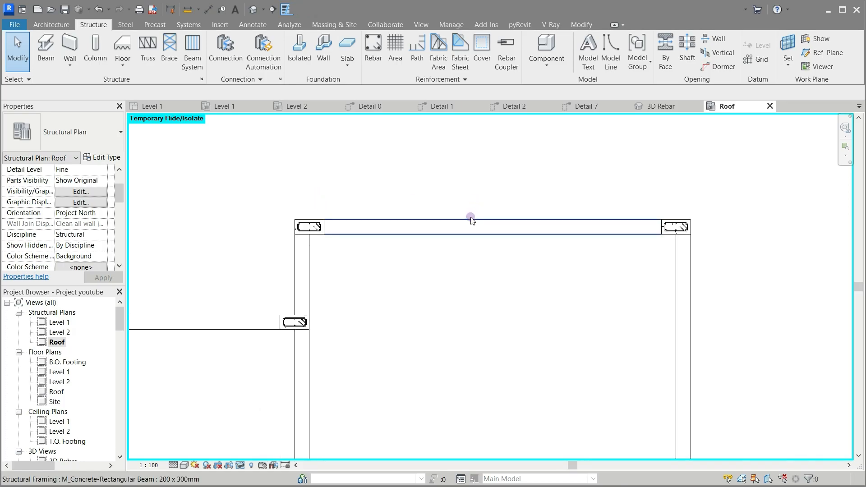
Switch to the Detail 1 section view at the roof-level beam and clear the selection
click(442, 106)
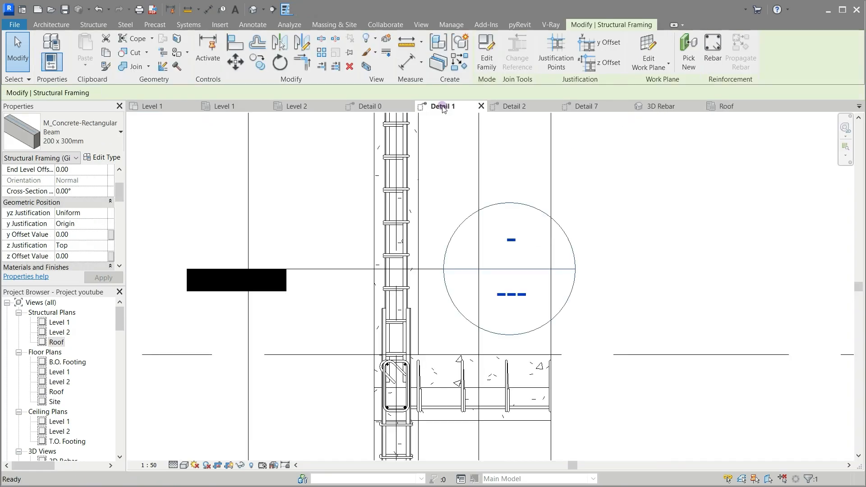
scroll(440, 354, down, 5)
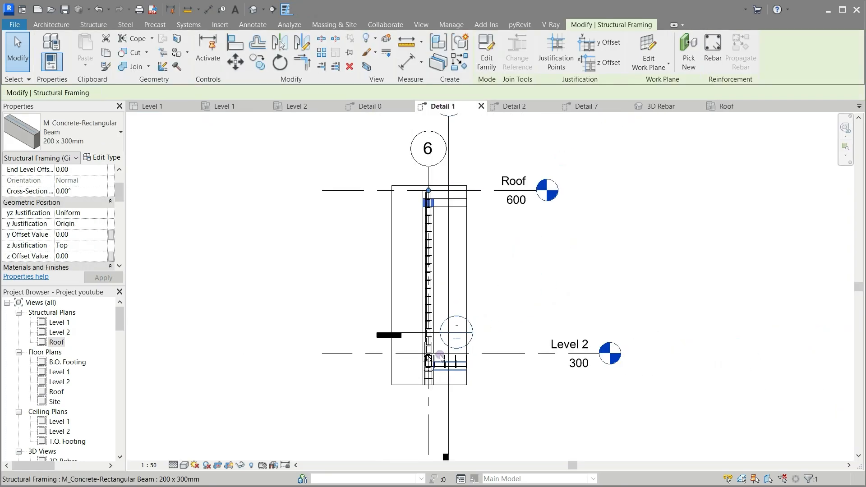
scroll(424, 192, up, 5)
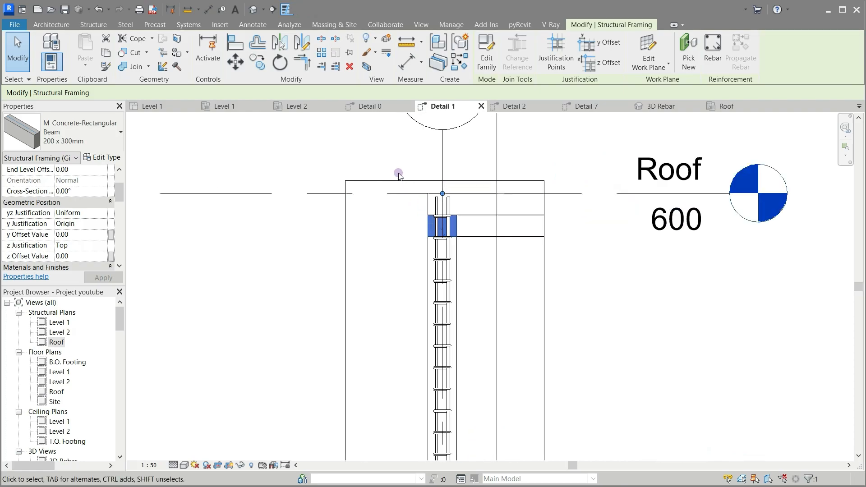
scroll(469, 242, up, 4)
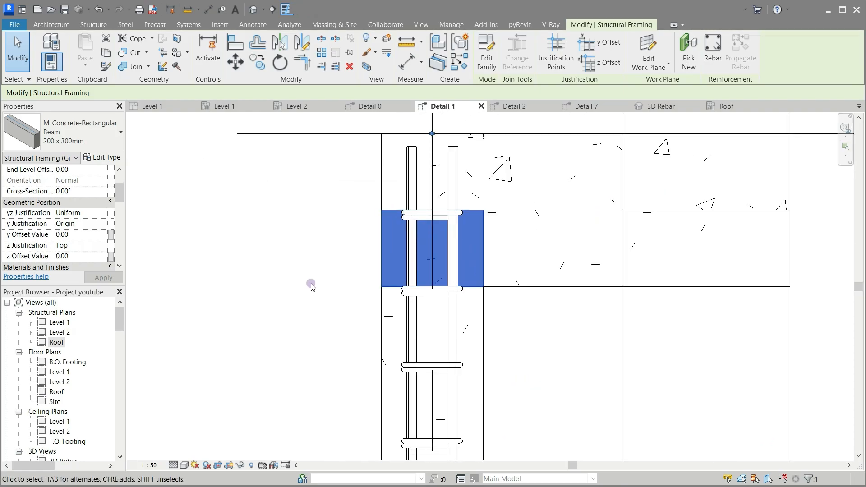
click(314, 267)
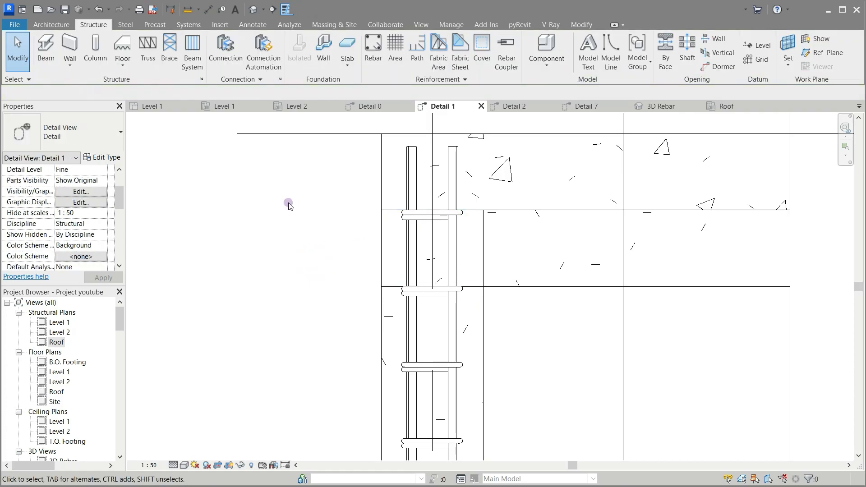
Start placing rebar in the 200 x 300mm roof beam, using the M_T1 stirrup shape
click(377, 238)
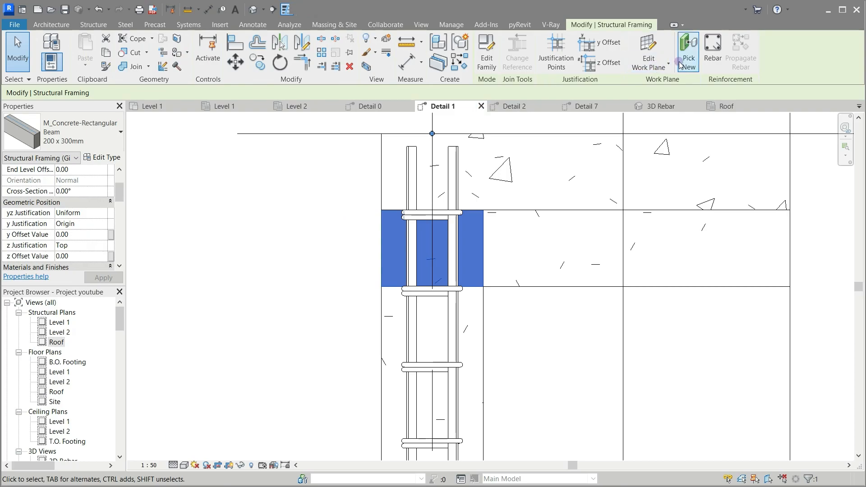
click(713, 50)
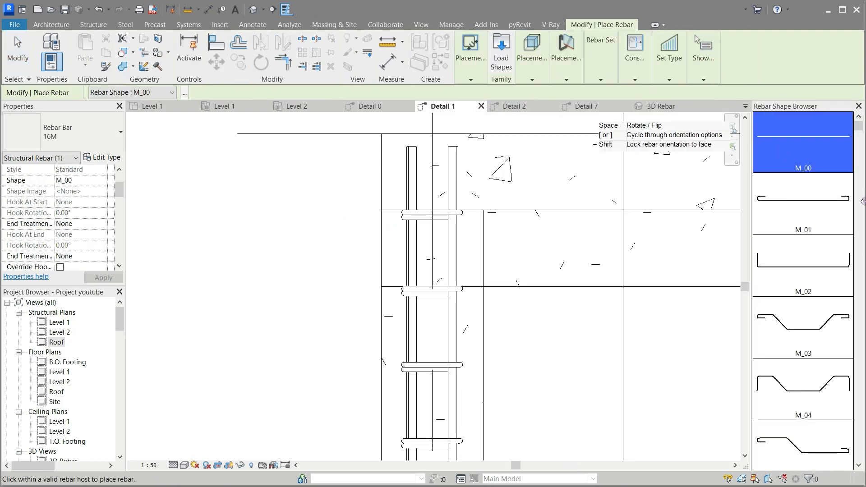
scroll(807, 279, down, 8)
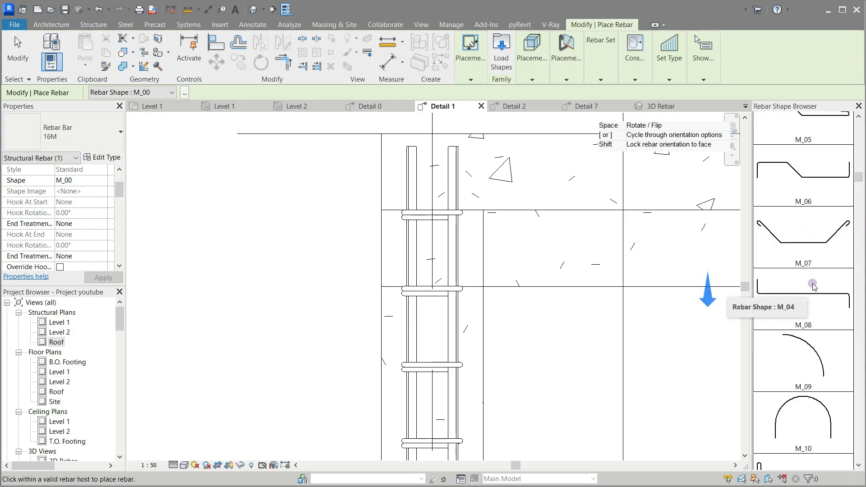
scroll(813, 286, down, 10)
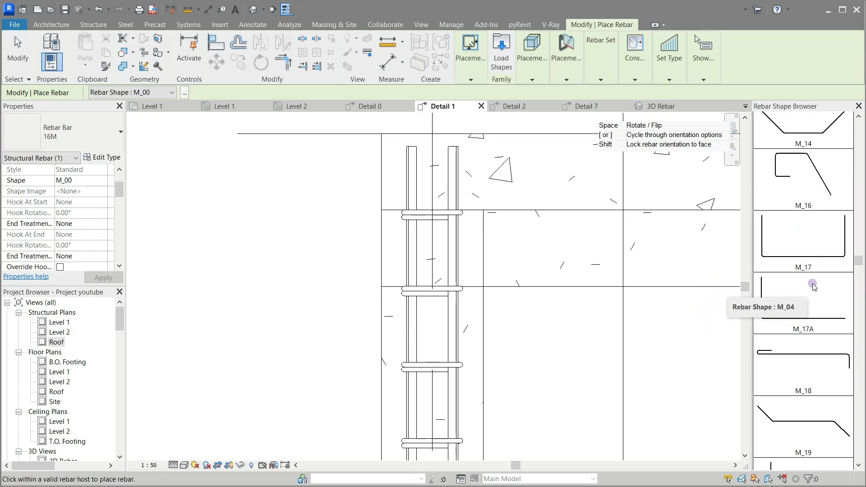
scroll(813, 286, down, 8)
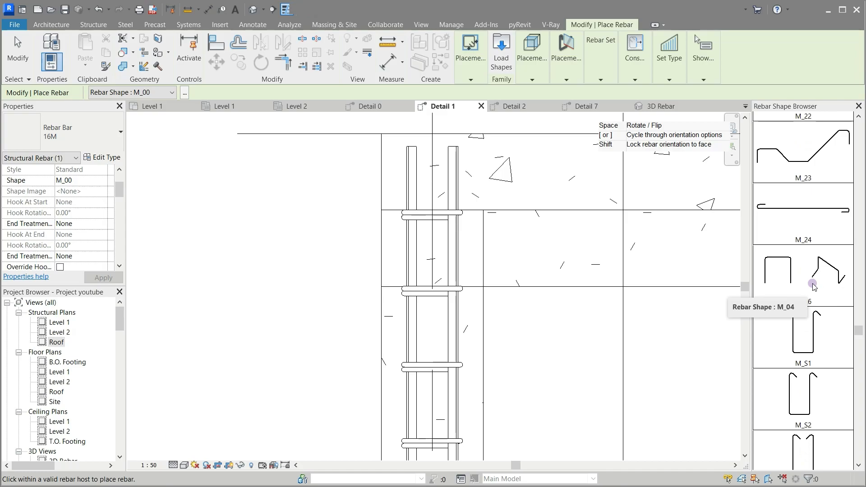
scroll(813, 286, down, 8)
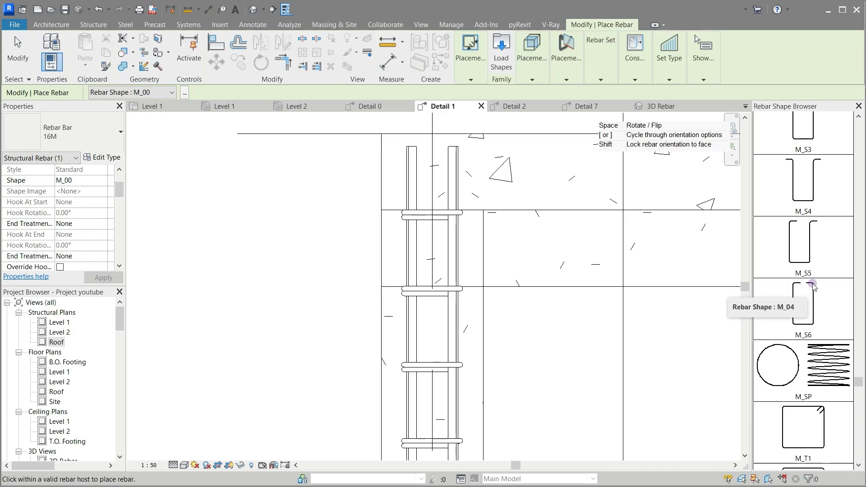
click(814, 364)
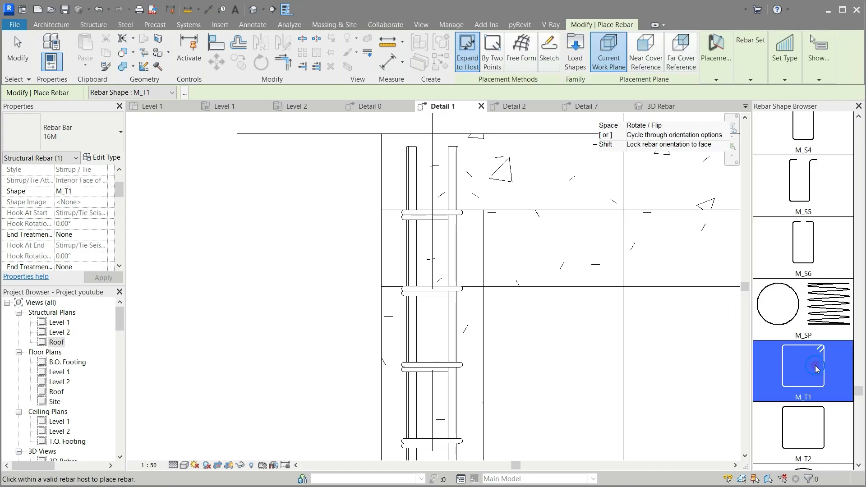
Try rotating the stirrup in the roof beam, and set its placement orientation to lie in the section plane
scroll(422, 188, up, 2)
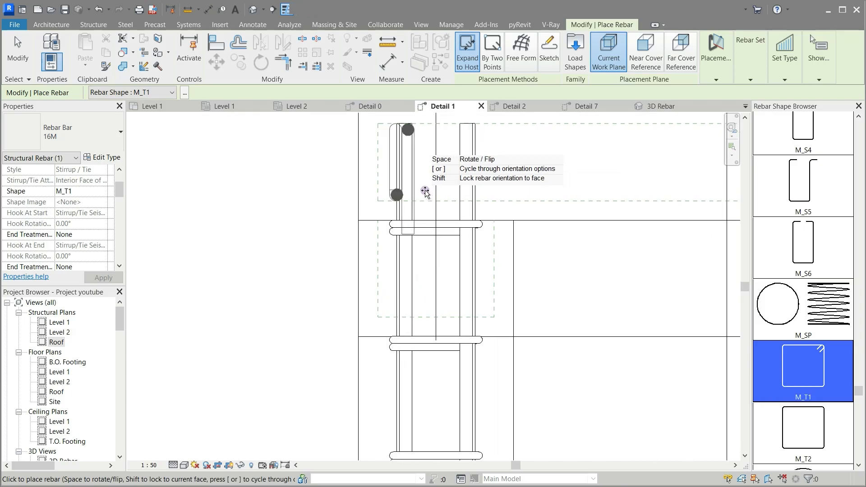
key(space)
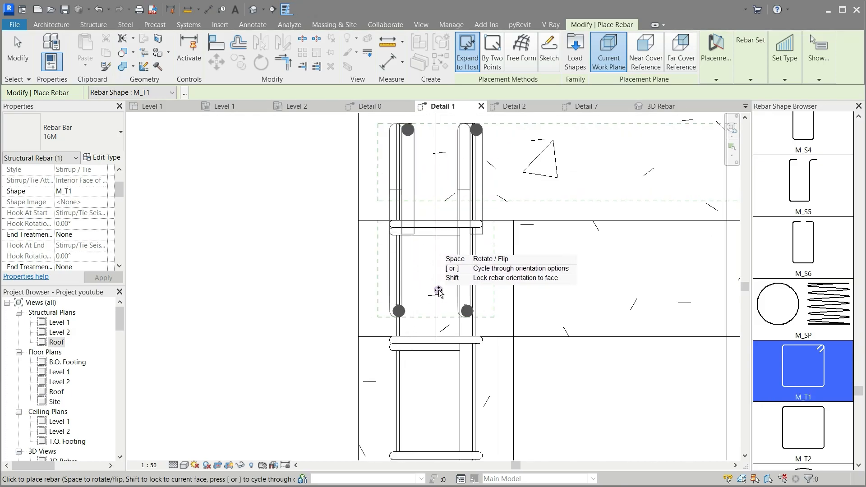
key(space)
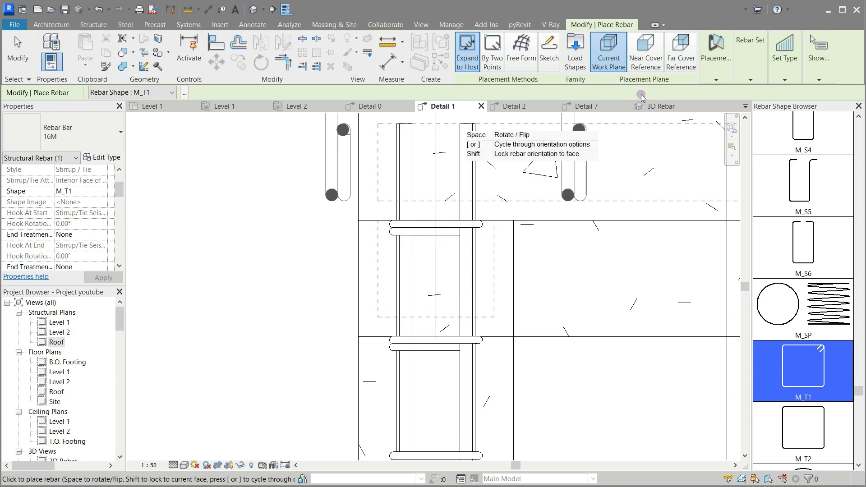
click(718, 68)
click(638, 105)
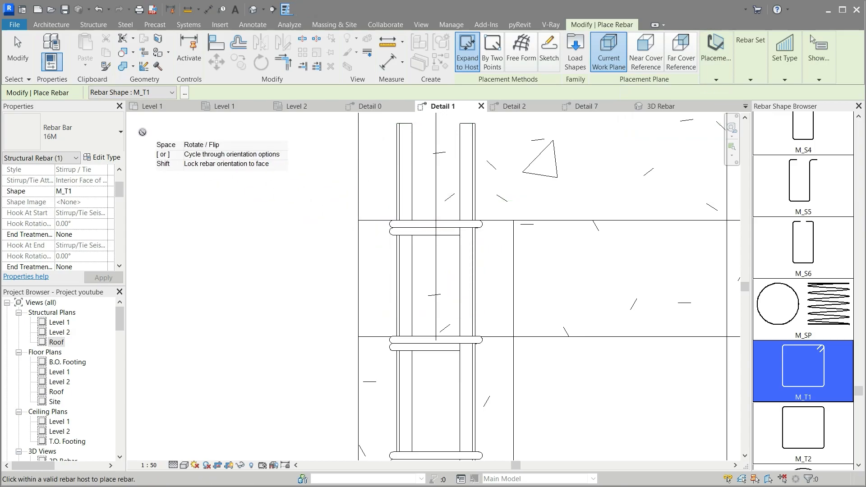
Place one 10M stirrup with Single layout in the roof beam section, with its hooks at the upper corner
click(66, 133)
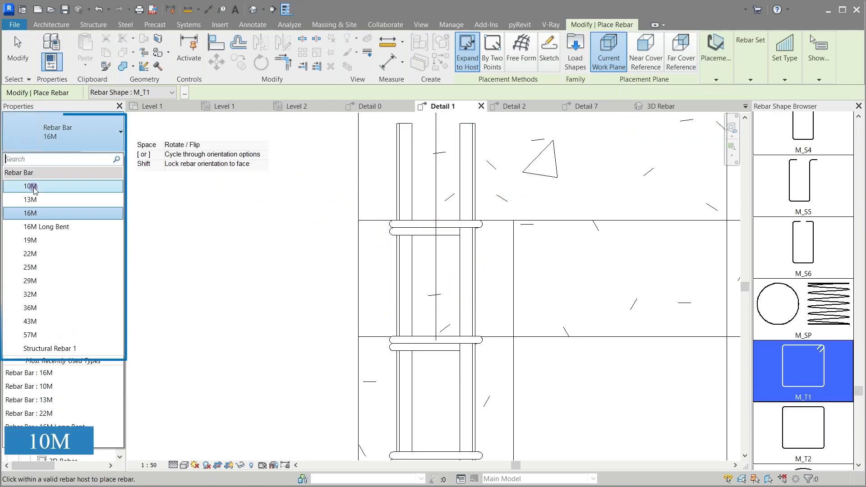
click(32, 186)
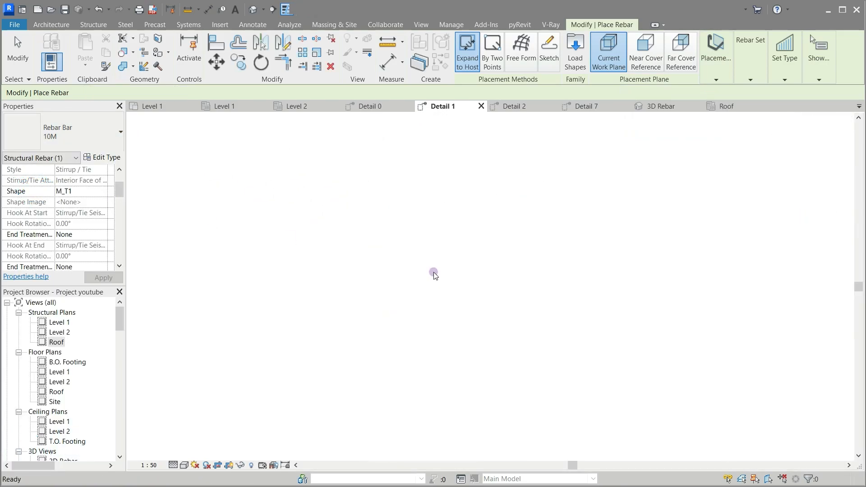
click(746, 77)
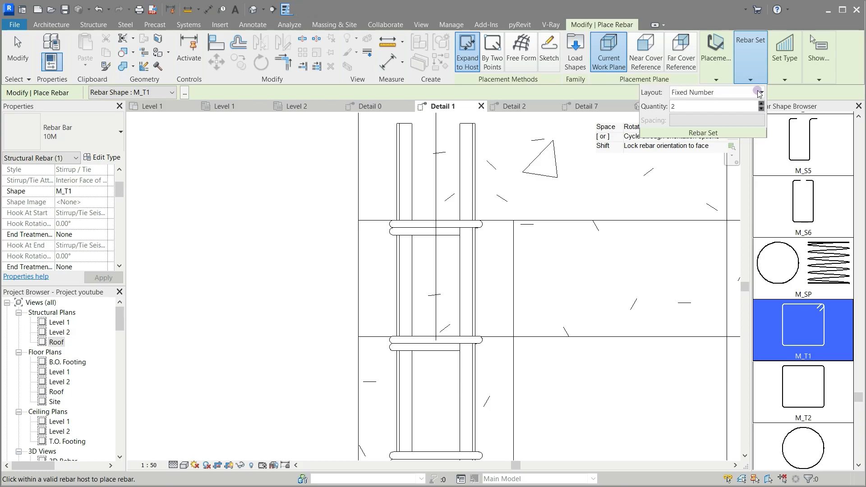
click(759, 93)
click(691, 110)
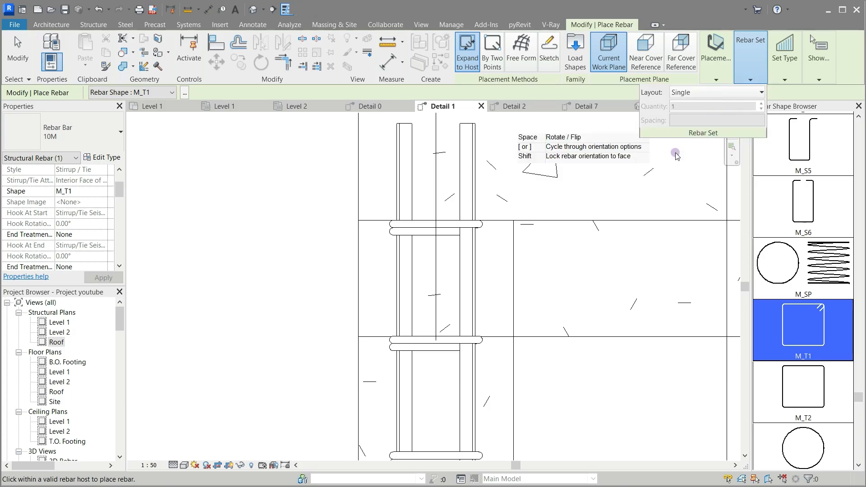
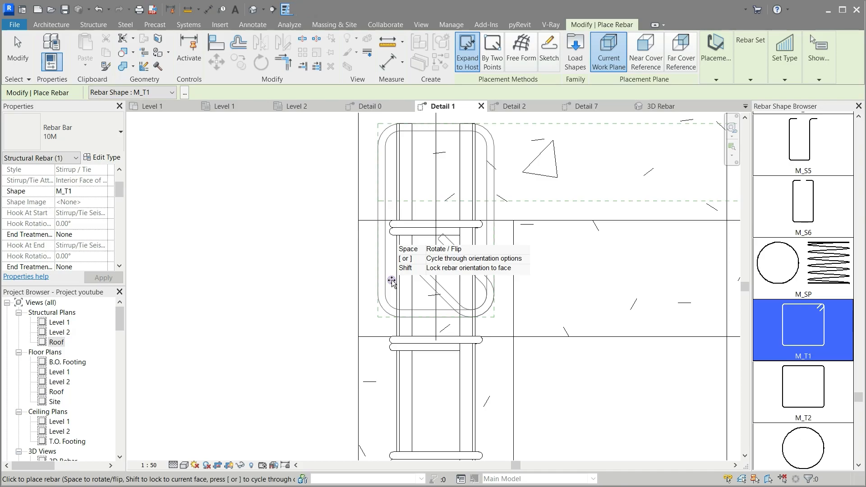
click(428, 291)
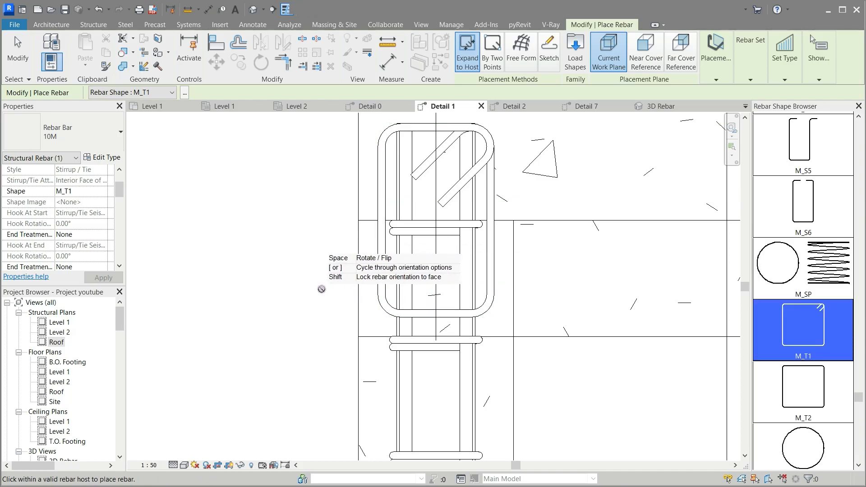
End the stirrup placement, check the placed stirrup in the roof beam section, and clear the selection
key(Escape)
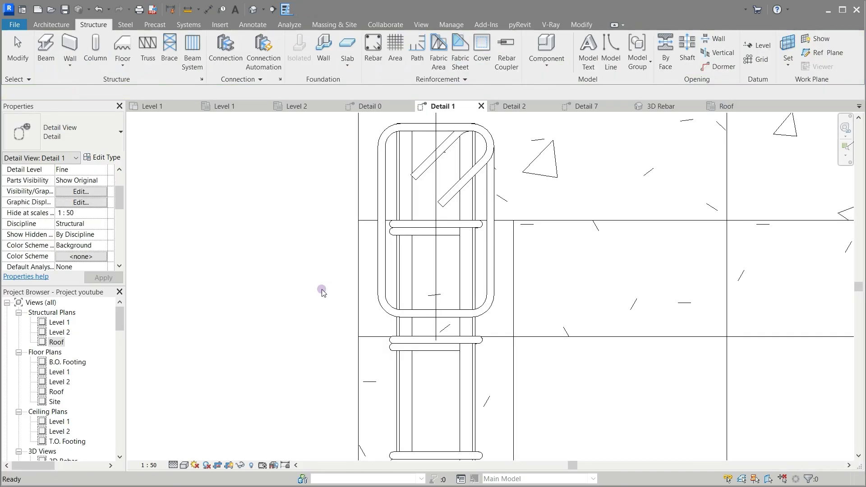
click(487, 308)
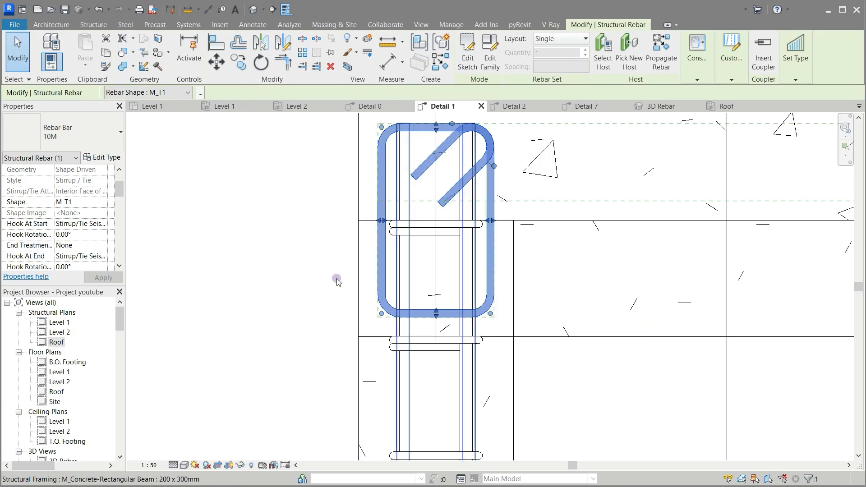
click(268, 249)
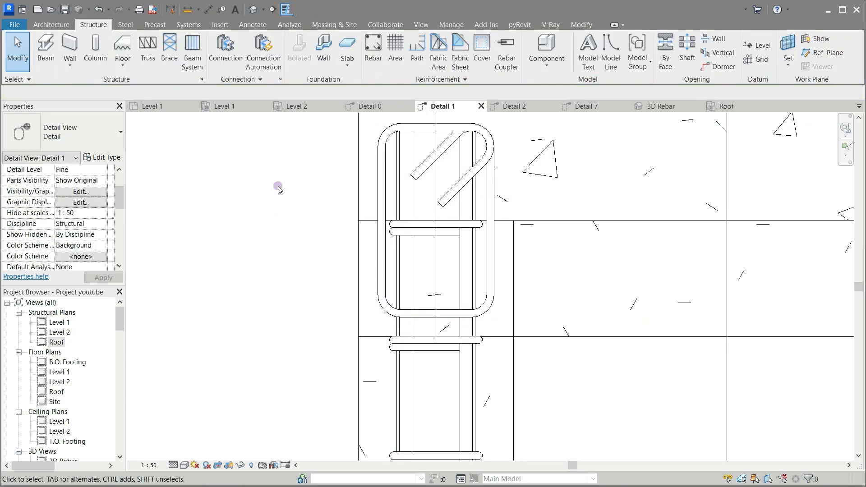
Start placing rebar in the 200 x 300mm roof beam, using the straight M_00 shape
click(355, 261)
scroll(291, 213, down, 5)
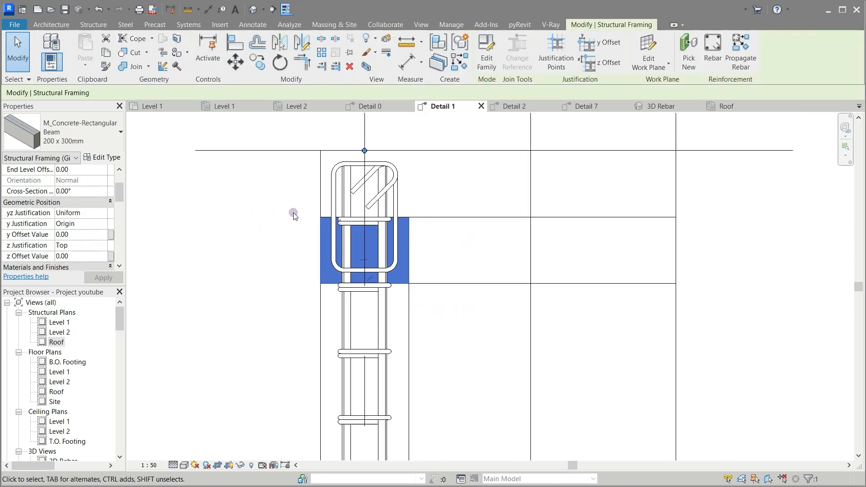
scroll(363, 214, down, 3)
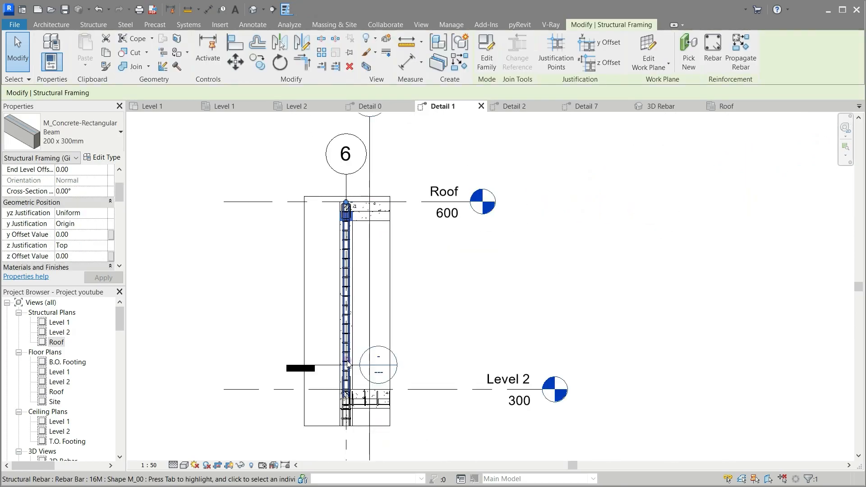
scroll(334, 415, up, 5)
scroll(332, 411, up, 4)
scroll(332, 412, down, 5)
scroll(380, 419, down, 3)
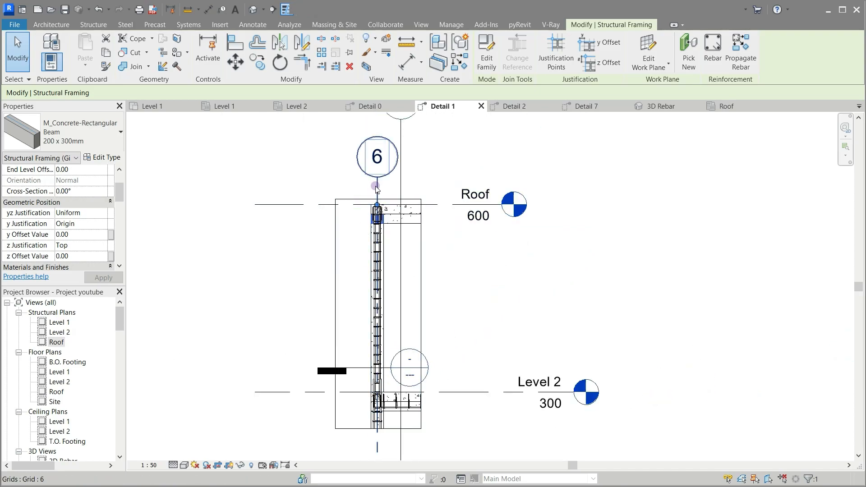
scroll(356, 231, up, 5)
scroll(379, 234, up, 4)
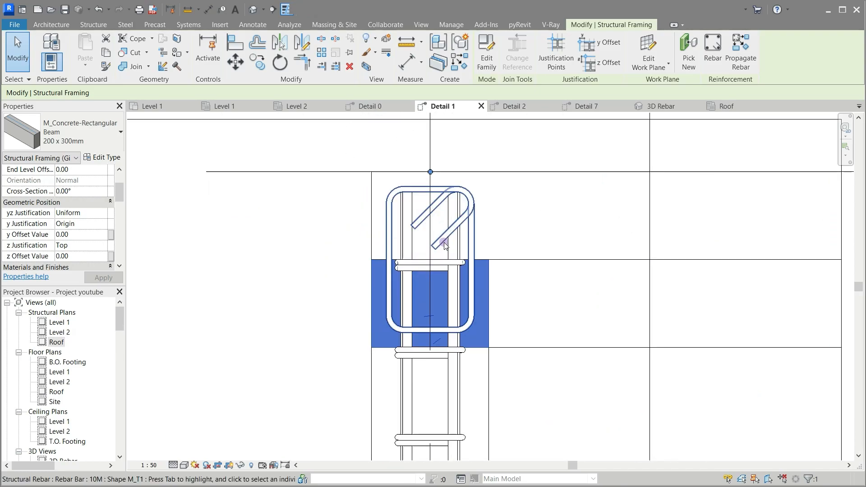
scroll(438, 246, up, 1)
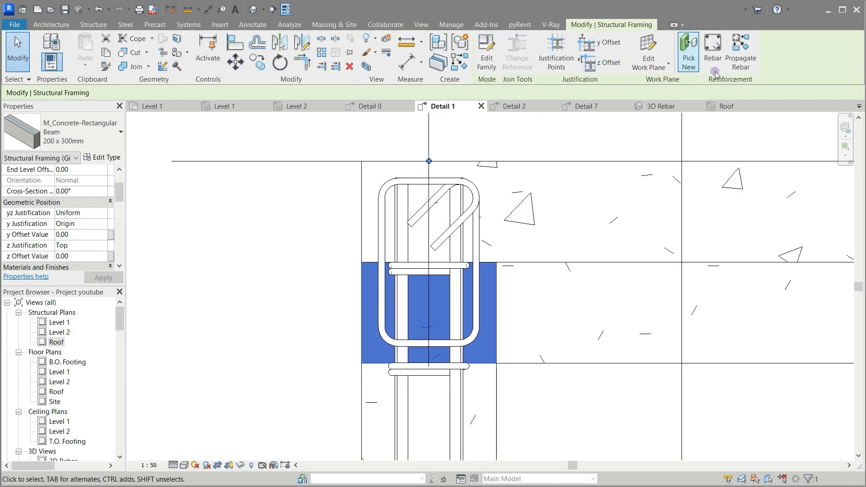
click(713, 57)
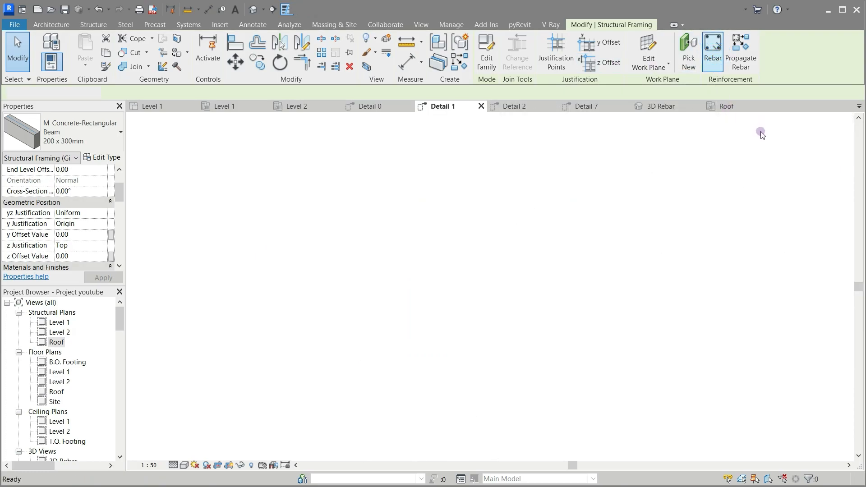
scroll(818, 197, up, 4)
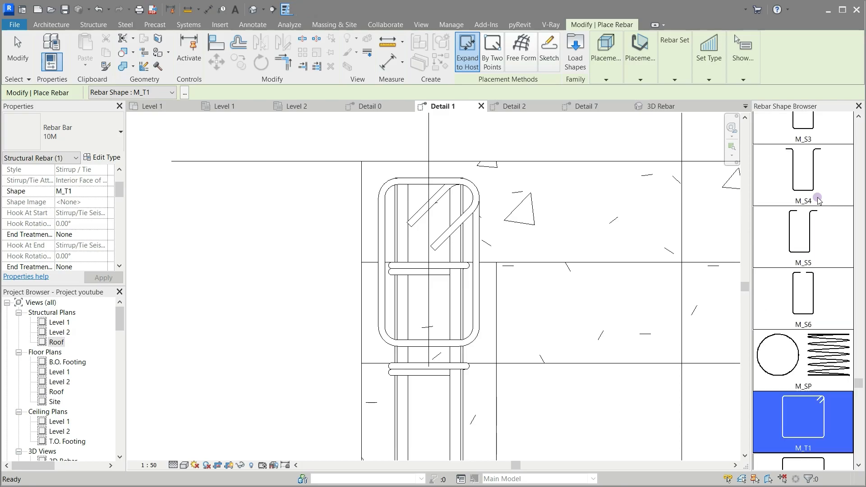
scroll(818, 198, up, 8)
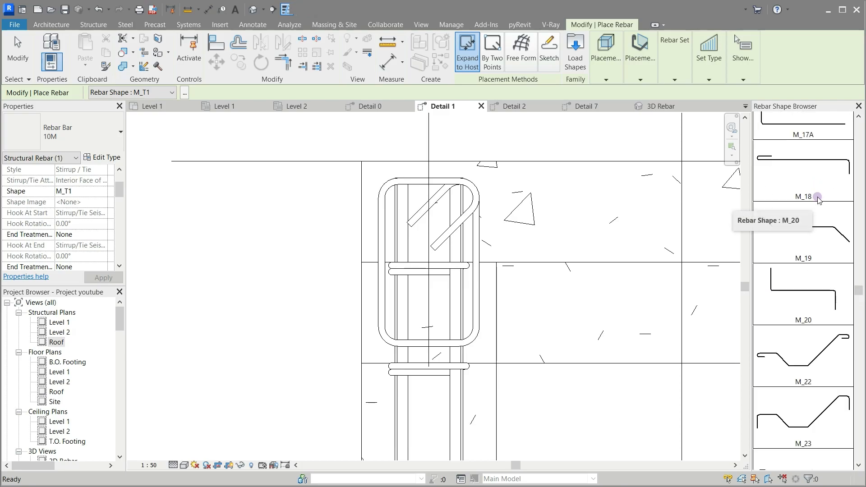
scroll(819, 198, up, 10)
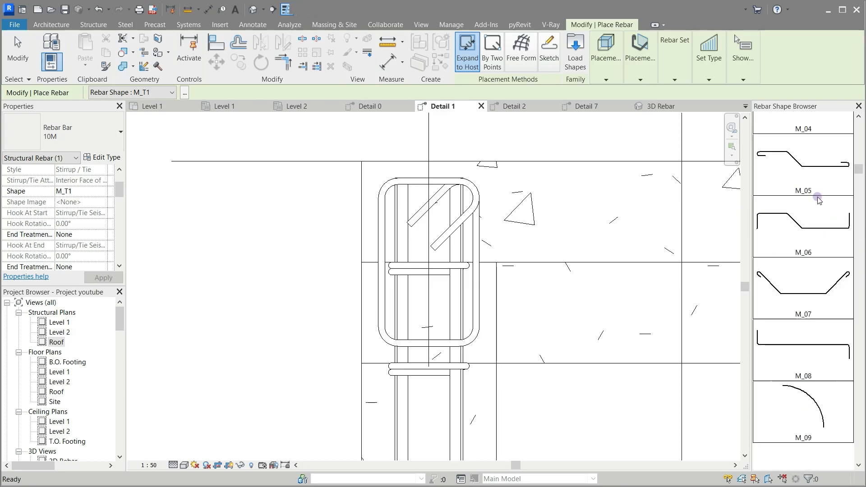
scroll(818, 198, up, 1)
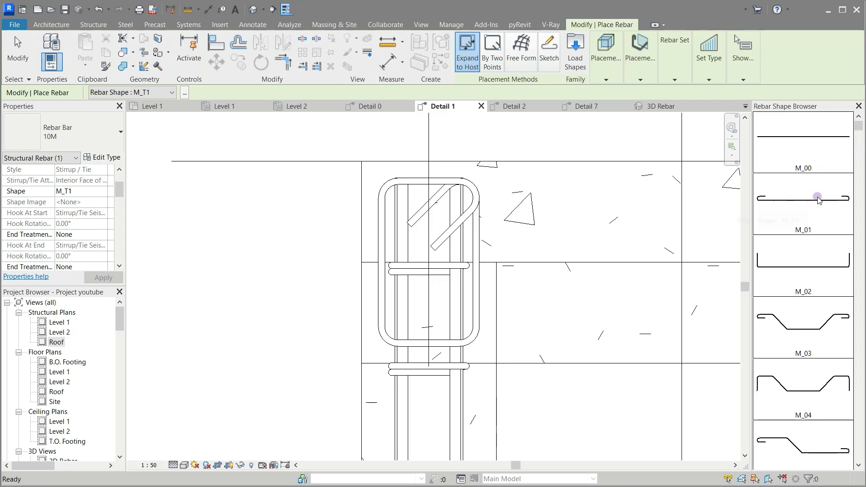
click(812, 136)
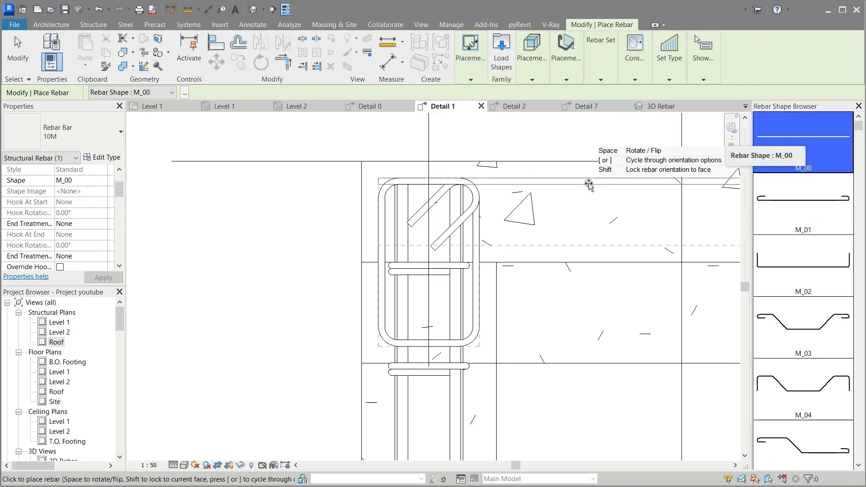
Set the rebar placement orientation to Parallel to Cover and the bar type to 13M
click(567, 79)
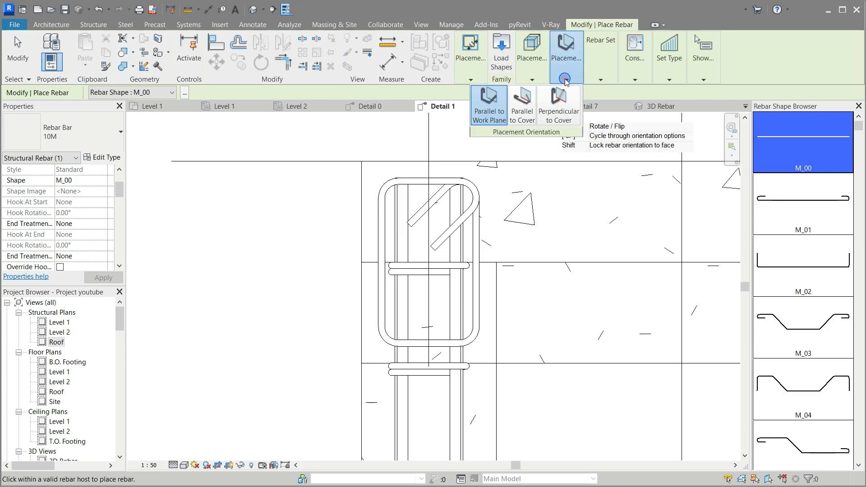
click(523, 97)
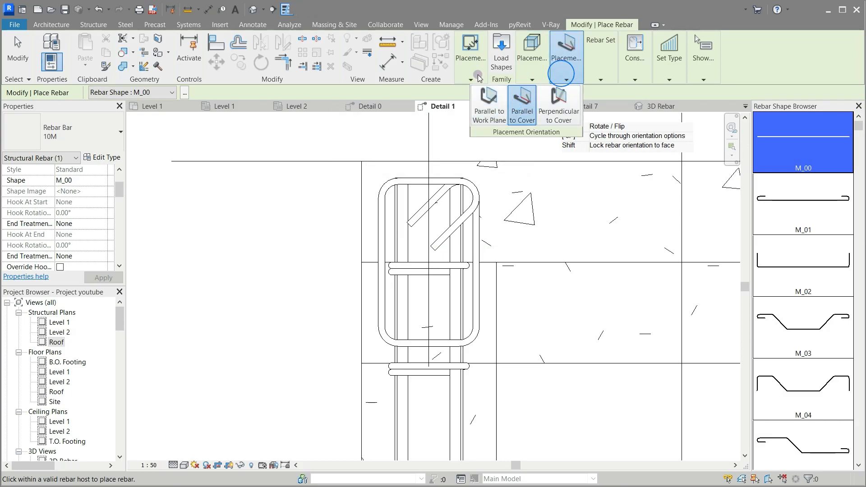
click(100, 139)
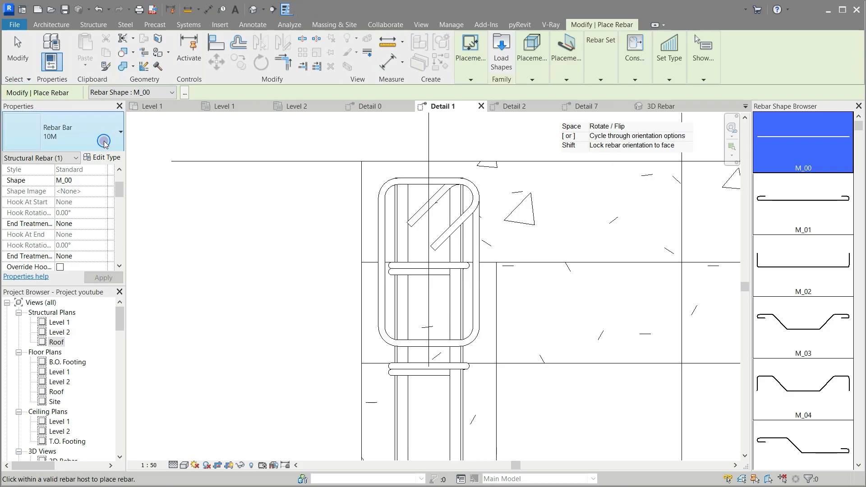
click(49, 198)
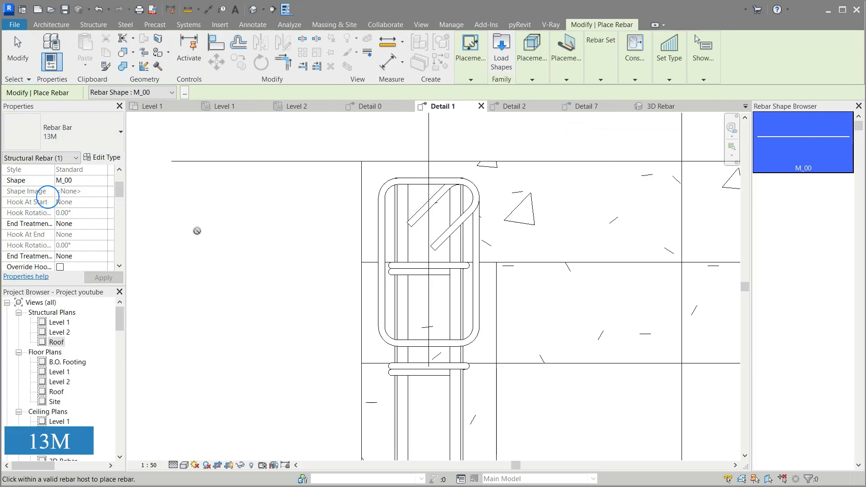
Place a Fixed Number set of two 13M straight bars at the stirrup's lower corners and end the placement
click(460, 212)
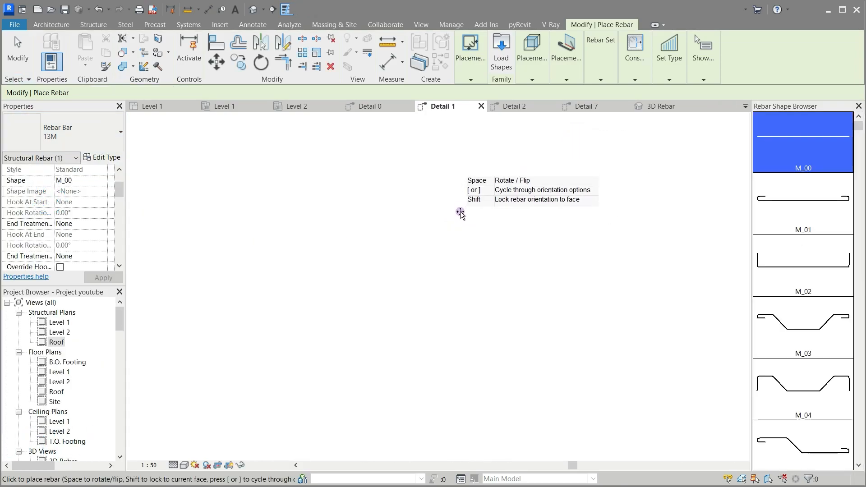
click(606, 80)
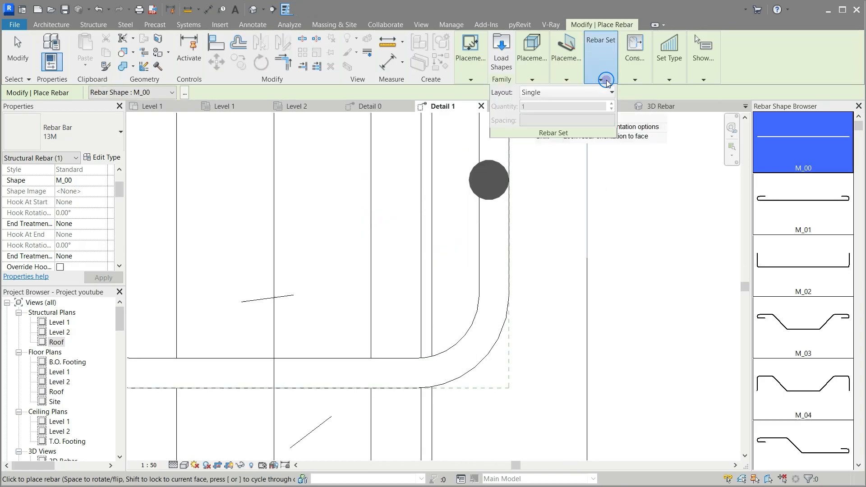
click(605, 95)
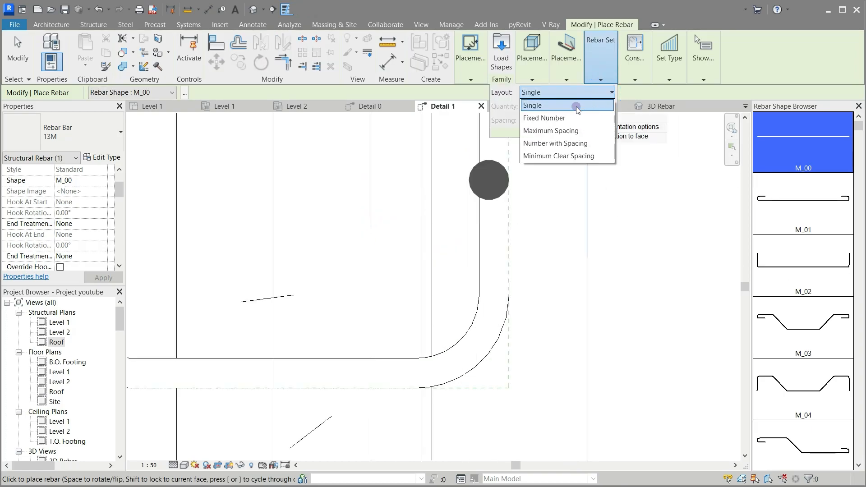
click(568, 117)
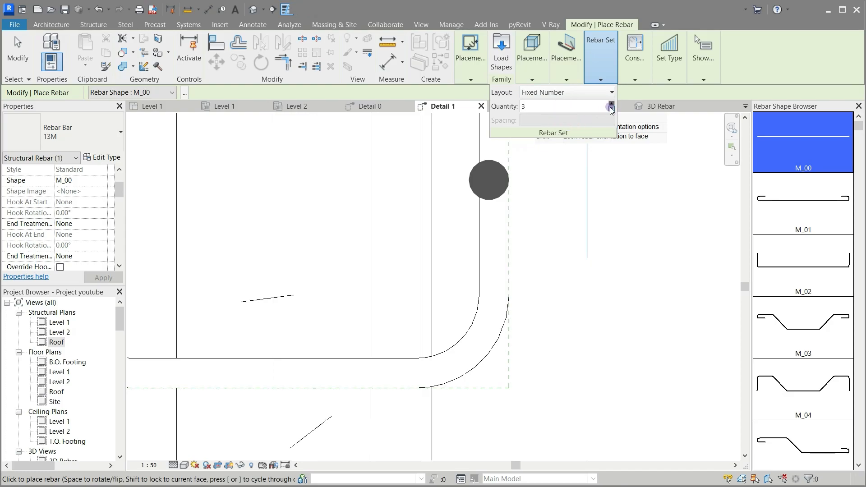
scroll(568, 224, down, 3)
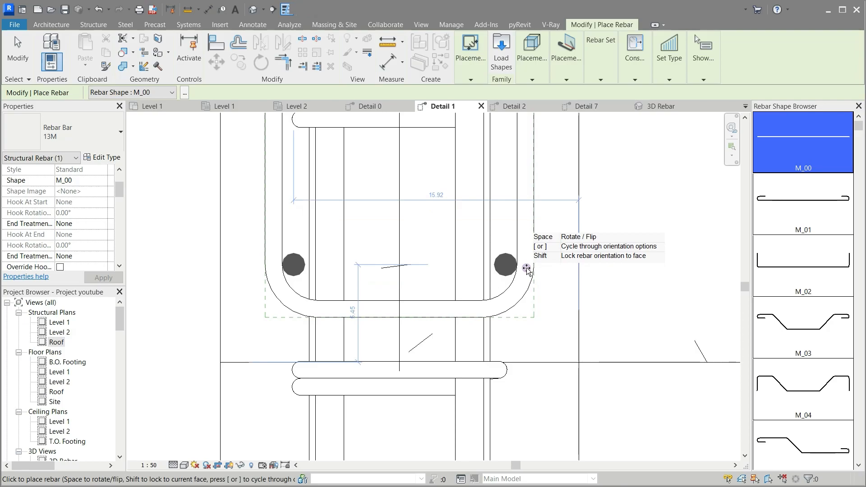
key(Escape)
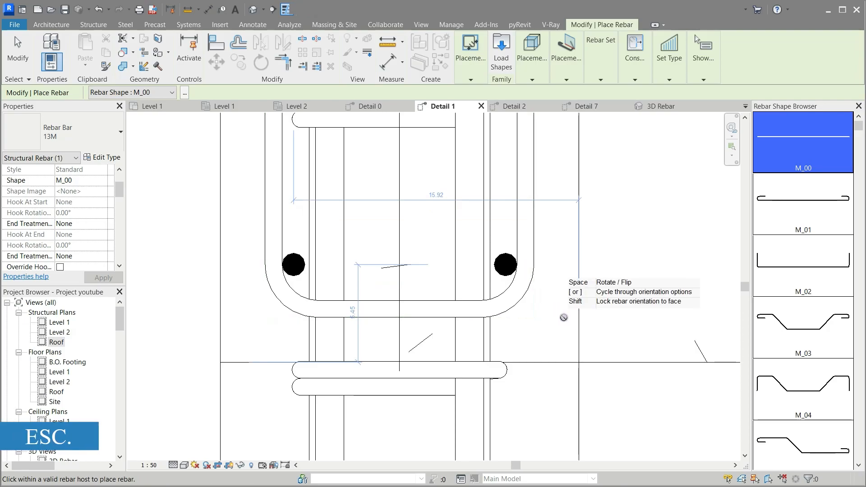
scroll(451, 345, down, 3)
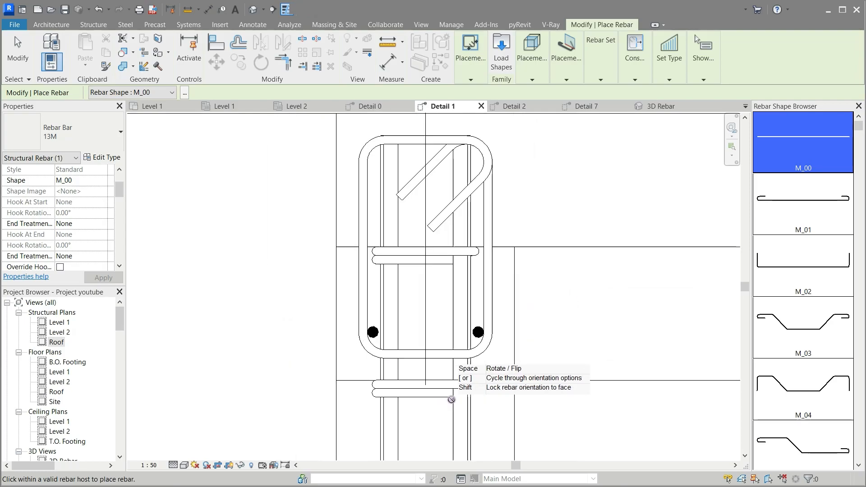
key(Escape)
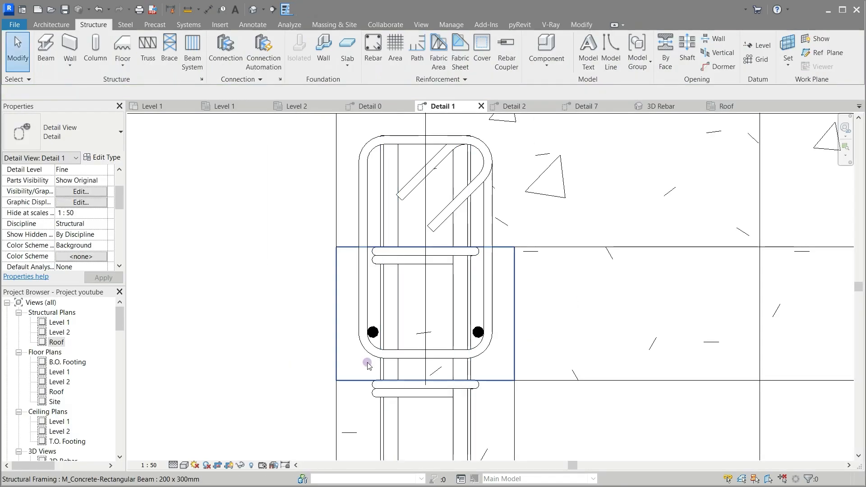
Make the two 13M lower bars show unobscured in the Roof structural plan
click(374, 333)
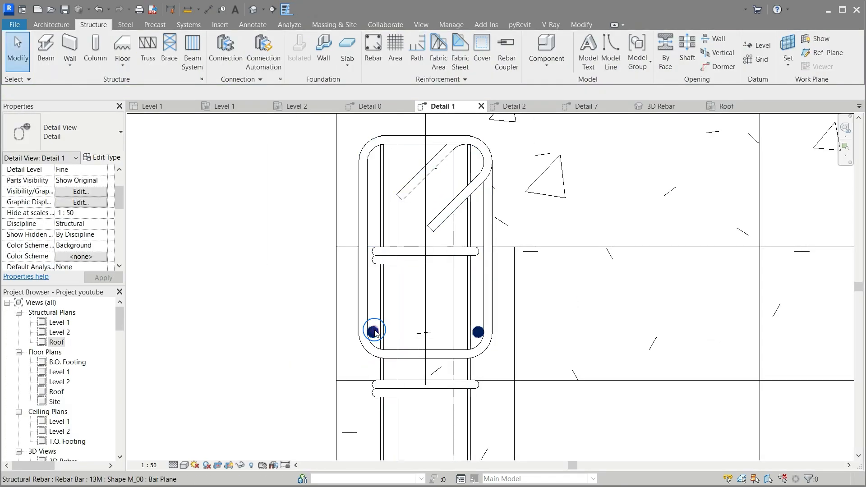
scroll(114, 171, down, 5)
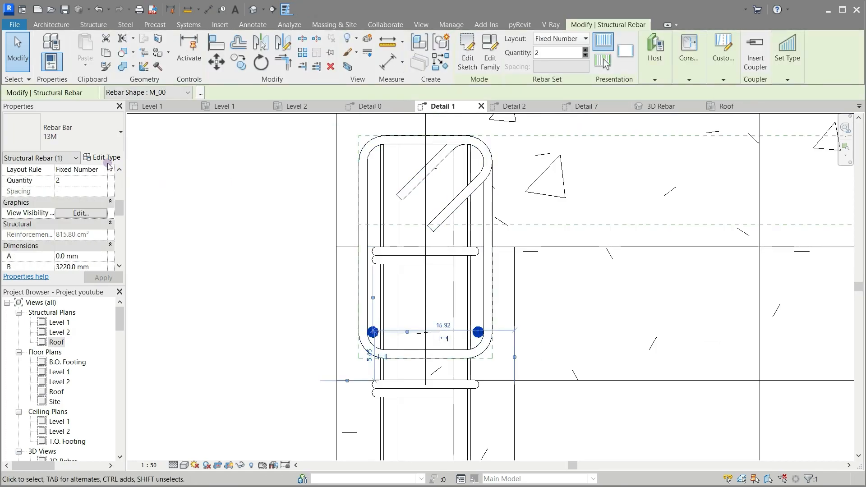
click(99, 214)
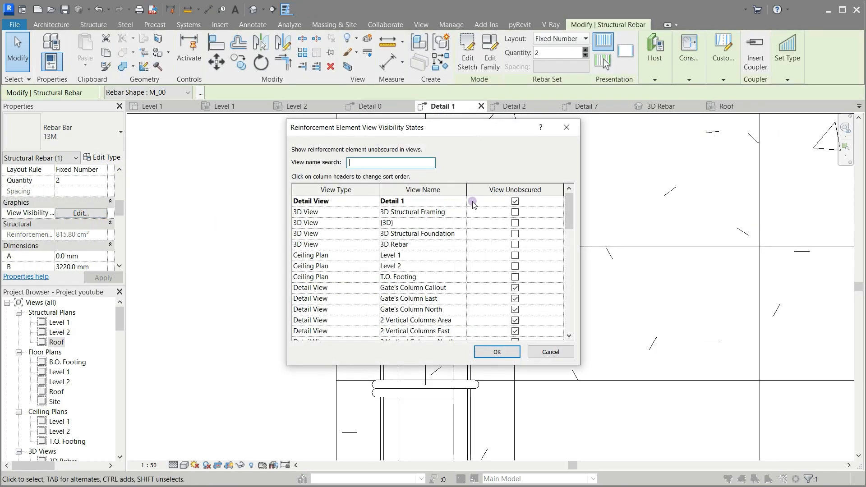
scroll(548, 324, down, 10)
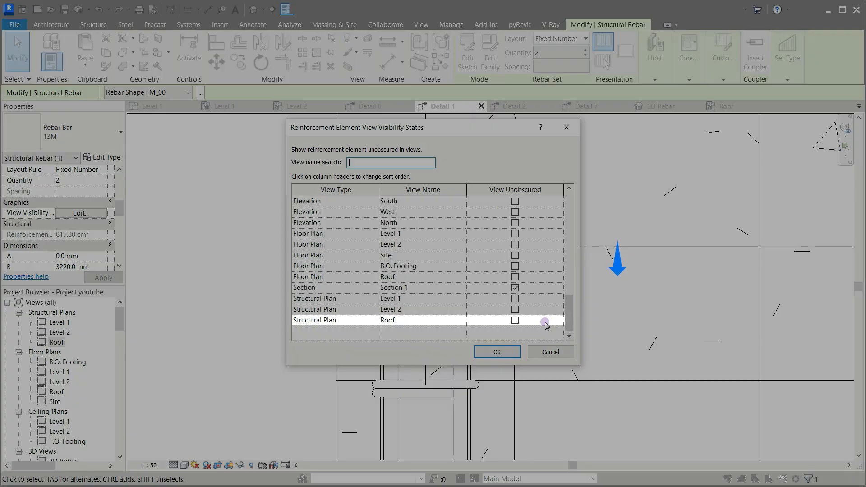
click(515, 320)
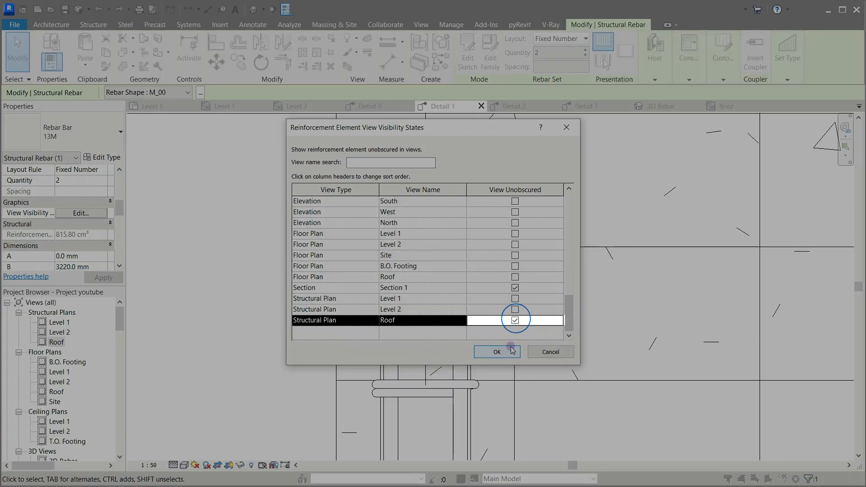
click(497, 352)
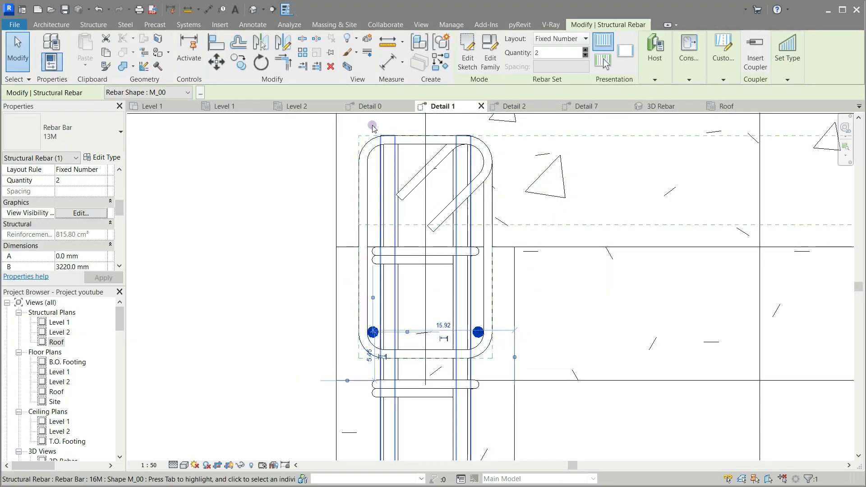
In the Roof plan, stretch the 13M bars along the beam past the next column, to about 6173 mm long
click(733, 103)
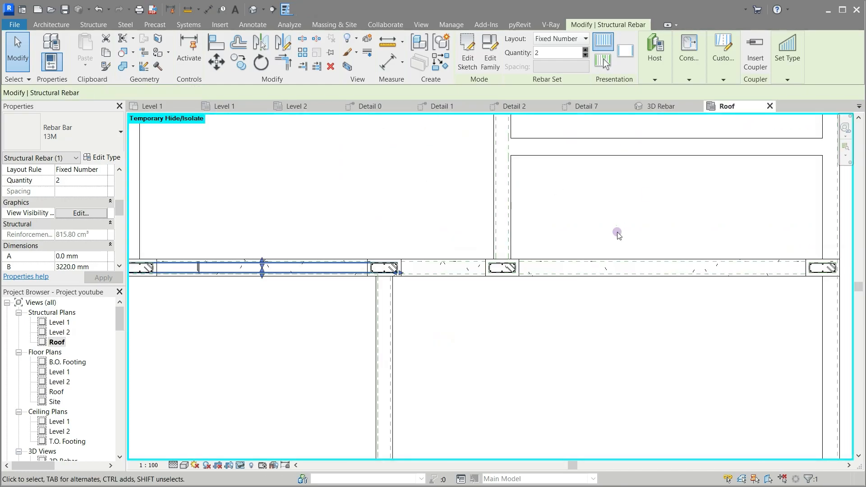
scroll(493, 267, up, 1)
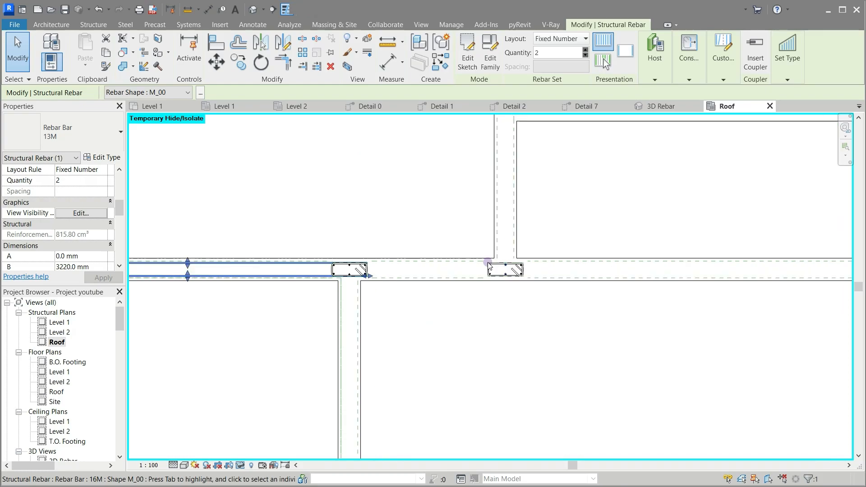
drag(369, 278, 697, 277)
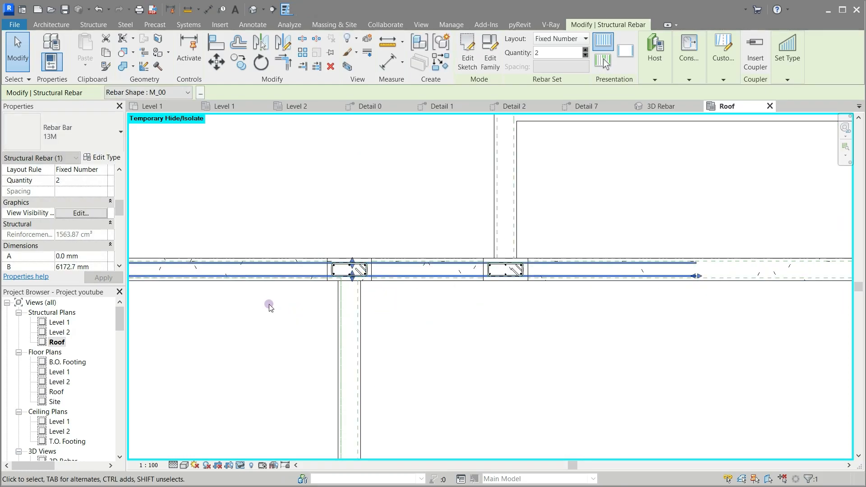
Stretch the 13M bars along the beam to the concrete cover line beyond the far end column, about 8434 mm long
scroll(270, 307, down, 2)
scroll(654, 300, up, 4)
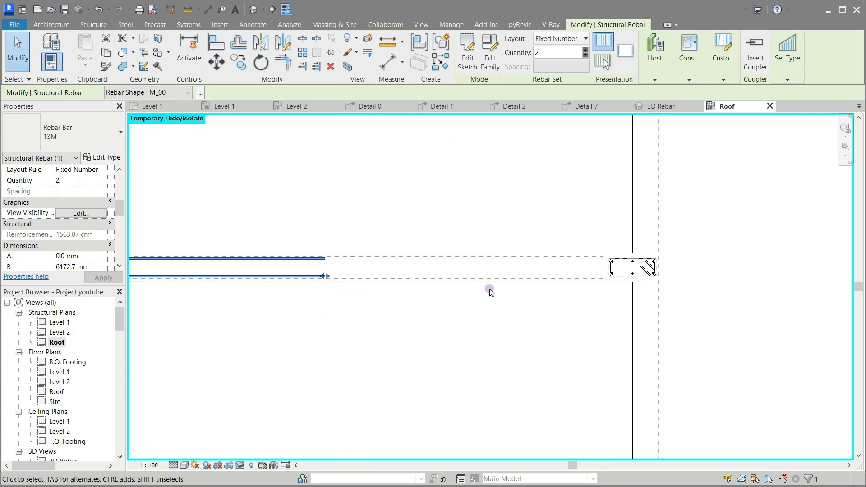
drag(276, 272, 713, 274)
scroll(732, 273, up, 5)
scroll(683, 267, up, 2)
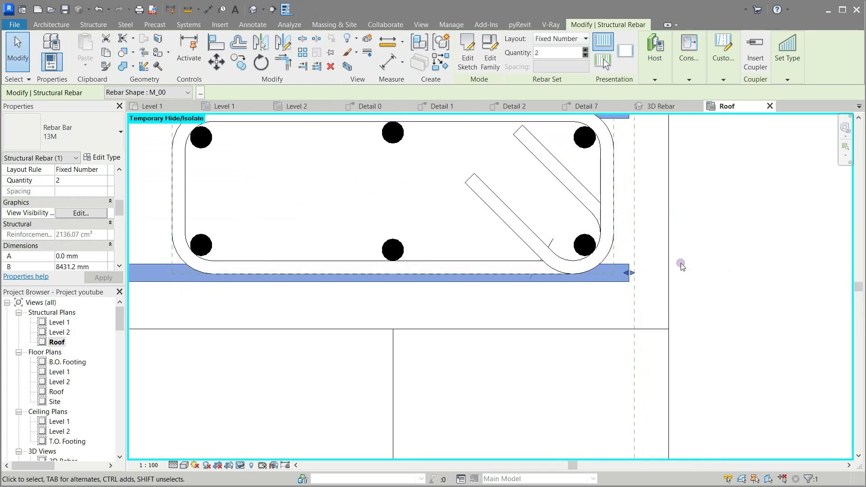
drag(630, 273, 646, 277)
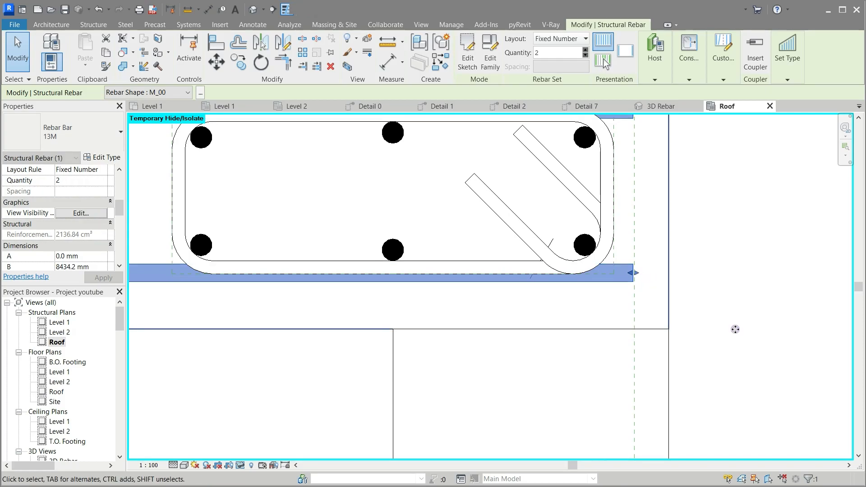
Extend the start of the 13M bars to the cover line at the beam's opposite end, making them about 8449 mm long
scroll(737, 326, down, 4)
scroll(793, 286, down, 4)
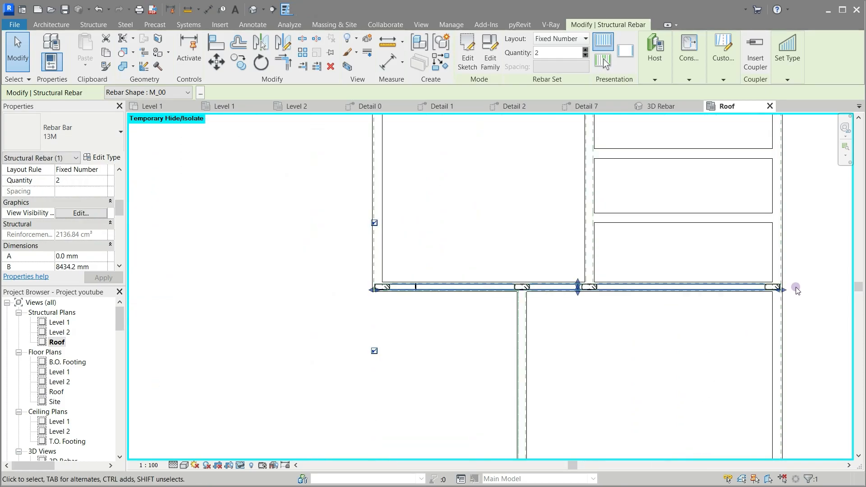
scroll(354, 288, up, 6)
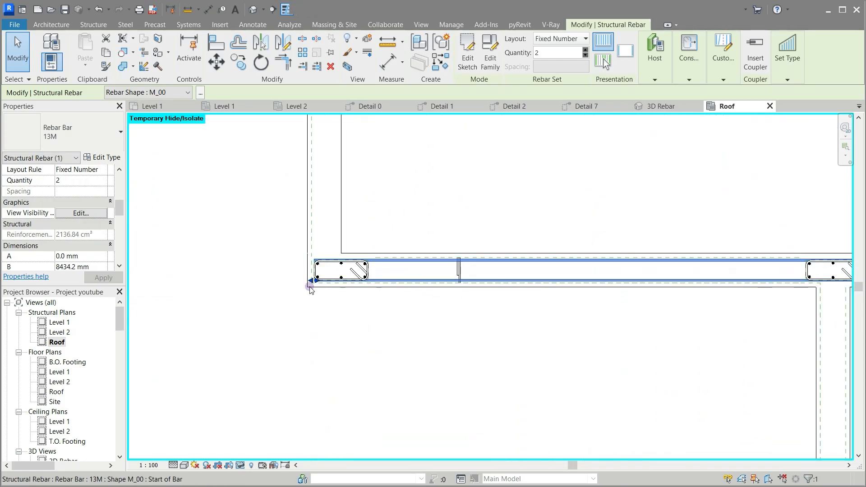
scroll(309, 289, up, 2)
scroll(336, 253, up, 2)
drag(337, 249, 323, 250)
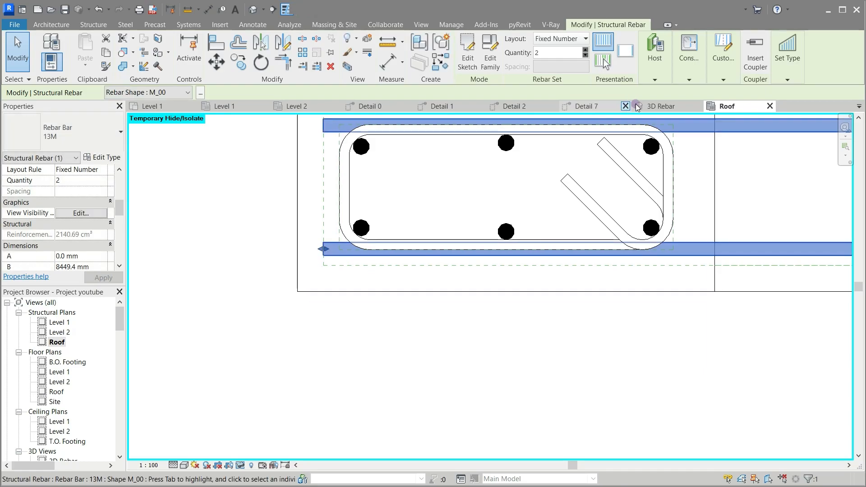
In Detail 1, mirror a copy of the two lower 13M bars about a drawn axis across the stirrup
click(445, 105)
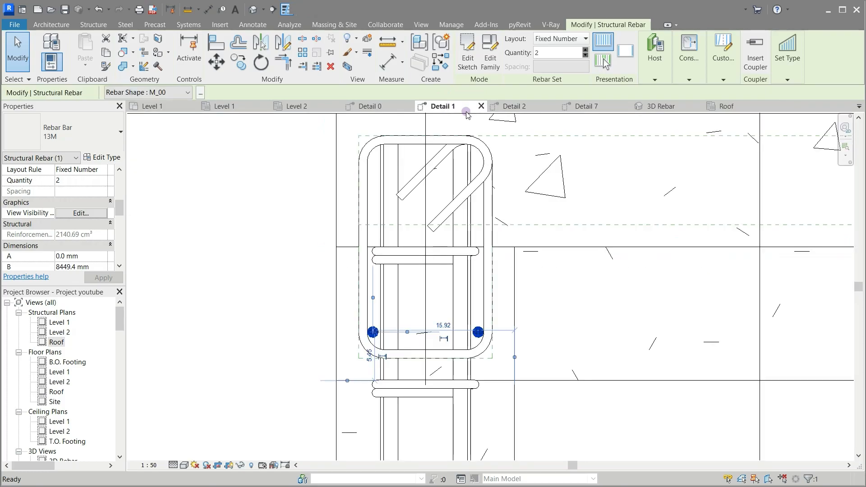
click(290, 53)
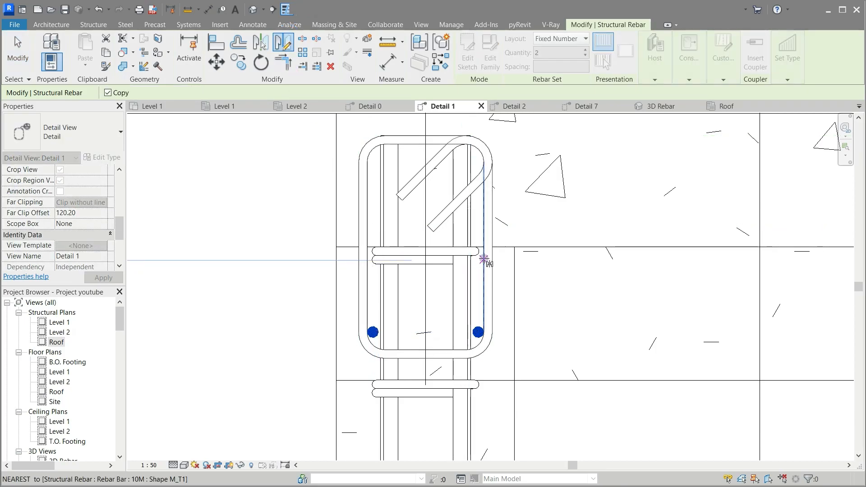
Mirror-copy the two bottom bars to the top of the stirrup about a horizontal axis through the stirrup side's midpoint
scroll(483, 252, up, 2)
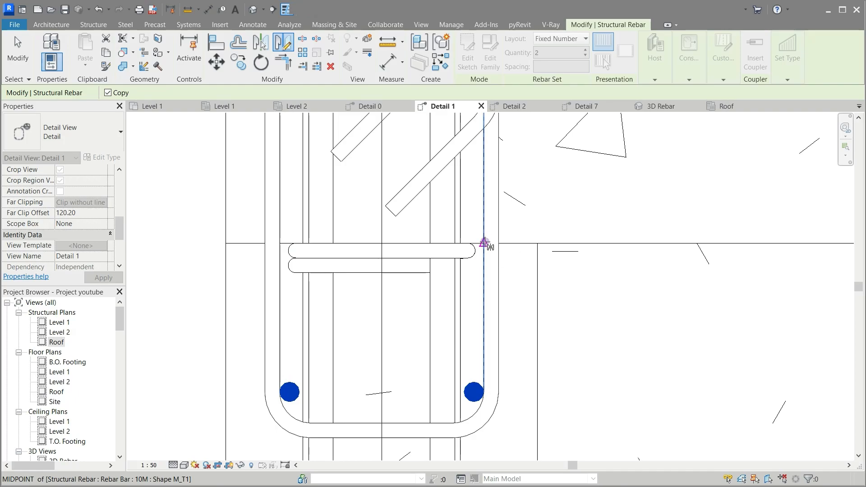
click(484, 244)
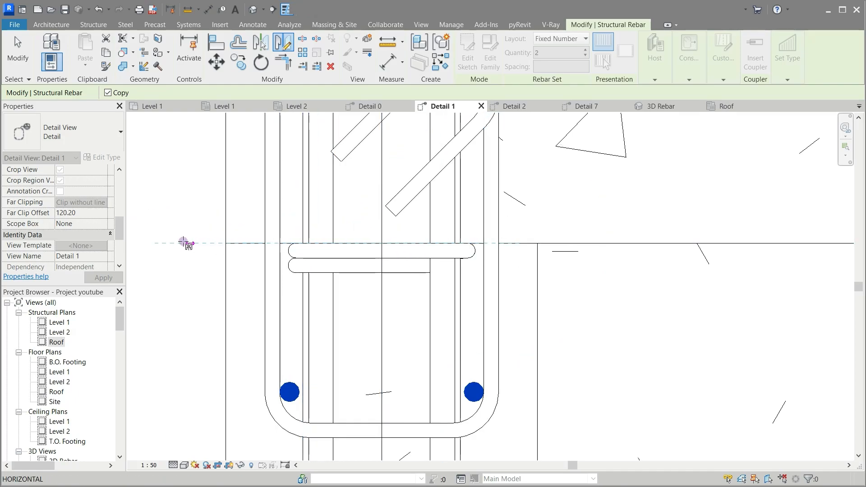
click(348, 310)
scroll(375, 311, down, 2)
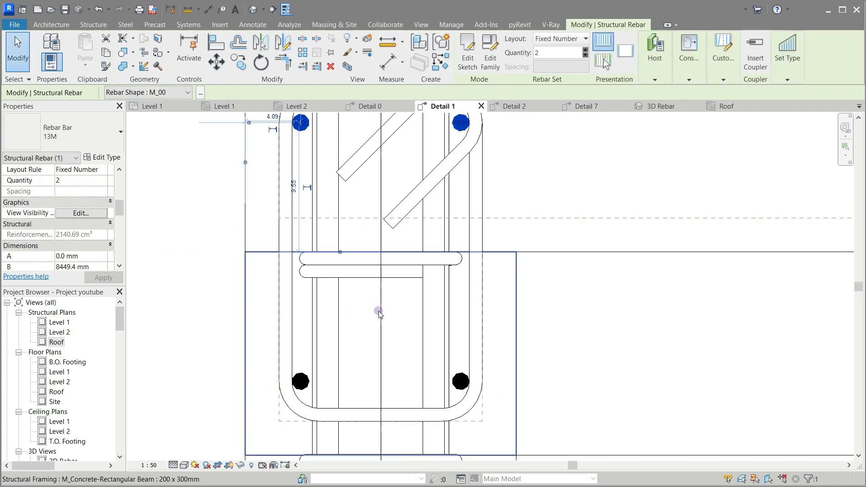
key(Escape)
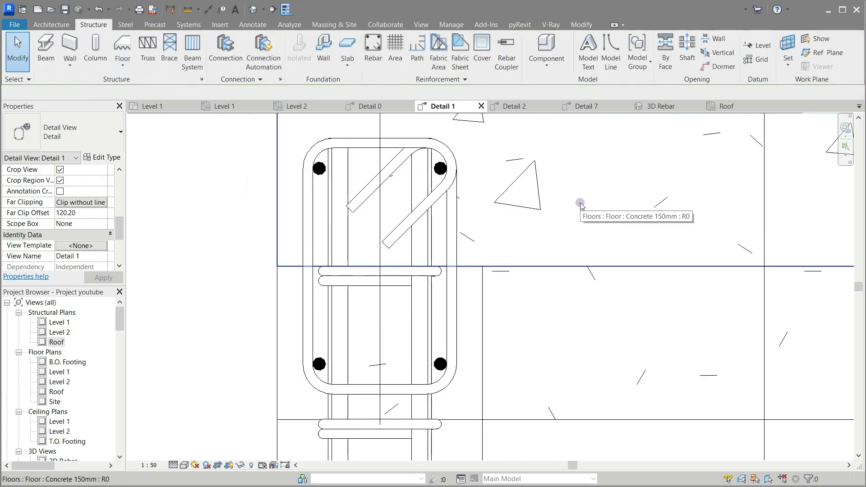
Set the beam stirrup's layout to Maximum Spacing with a spacing of 200 mm
scroll(449, 201, down, 2)
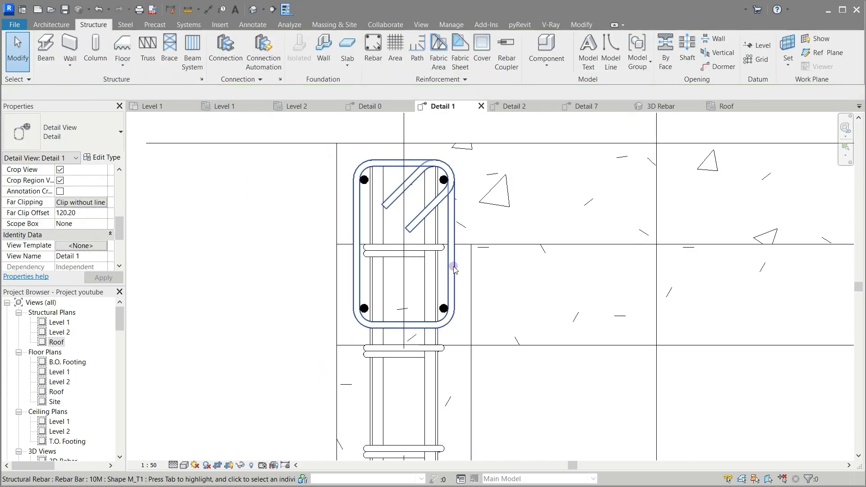
click(418, 330)
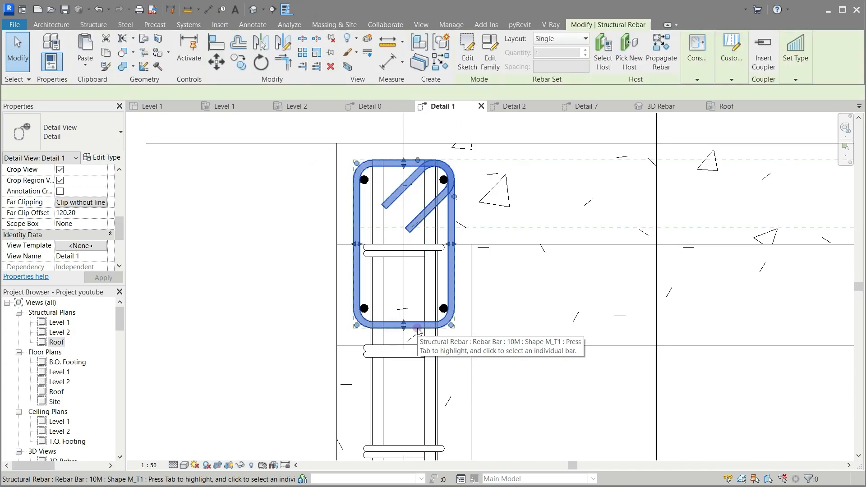
click(581, 39)
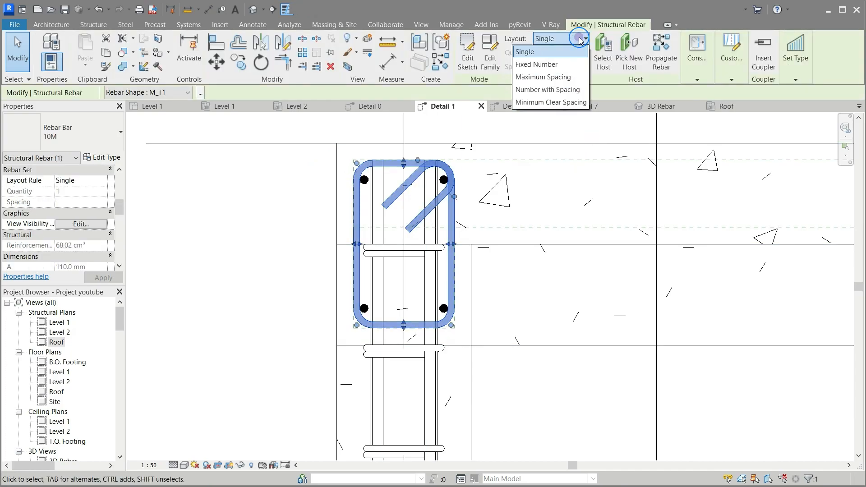
click(555, 77)
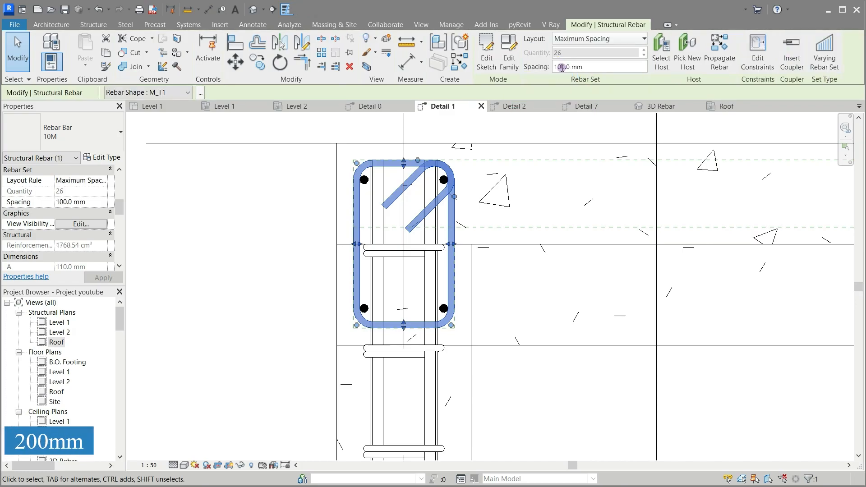
click(558, 67)
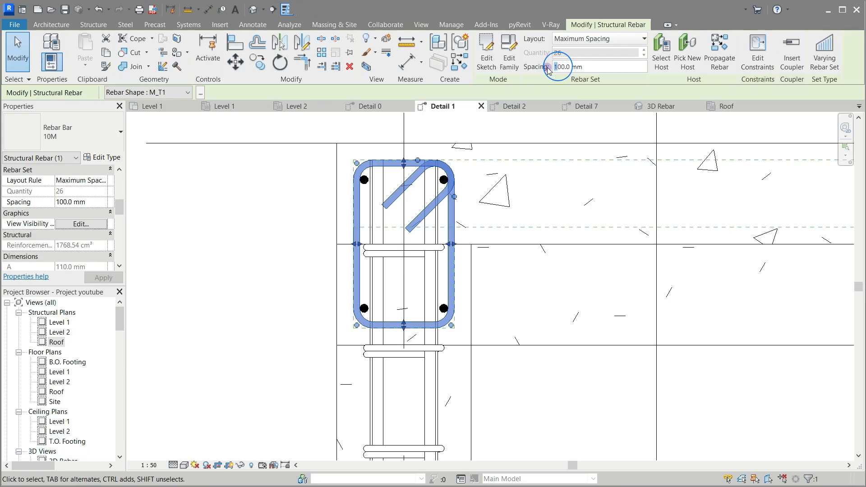
text(2)
key(Return)
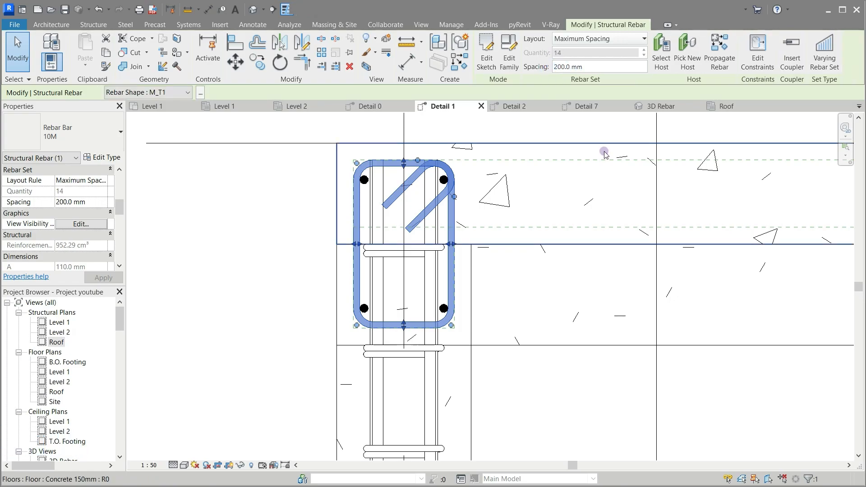
In the Roof structural plan, extend the stirrup set past the intermediate columns to the column at the beam's far end
click(734, 106)
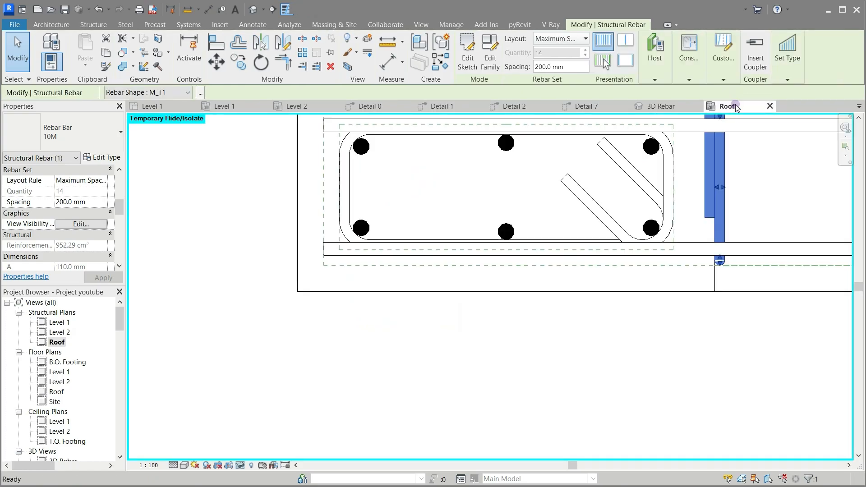
scroll(326, 309, down, 7)
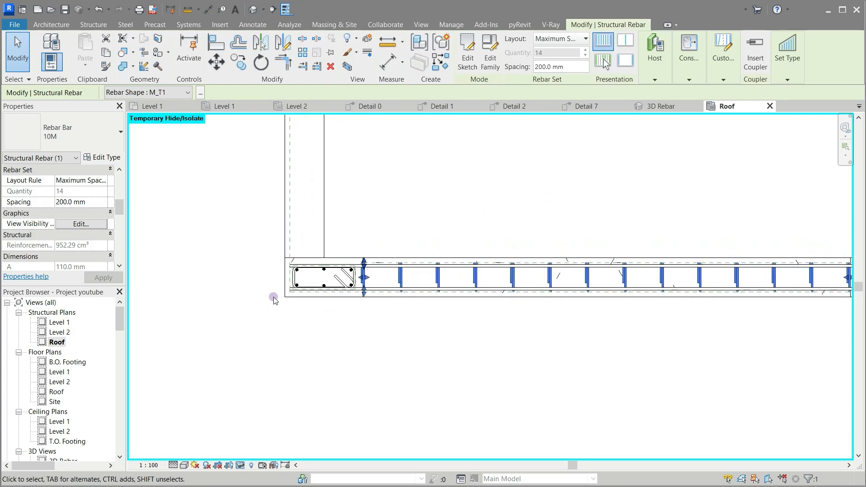
scroll(274, 300, down, 2)
scroll(274, 300, down, 2)
scroll(274, 300, down, 3)
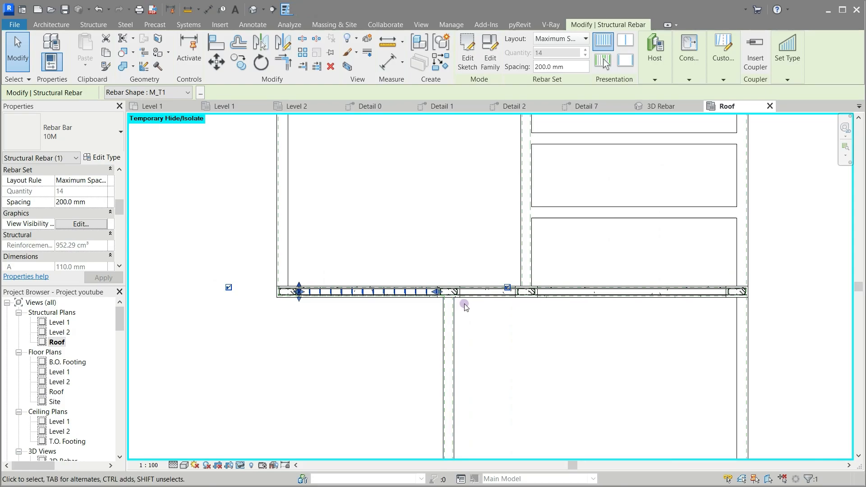
scroll(464, 304, up, 3)
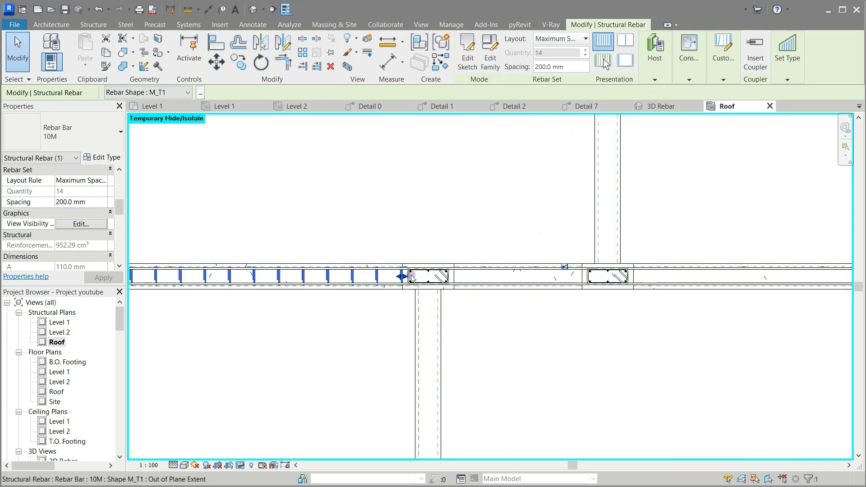
drag(404, 276, 764, 284)
scroll(291, 311, down, 2)
scroll(735, 309, up, 4)
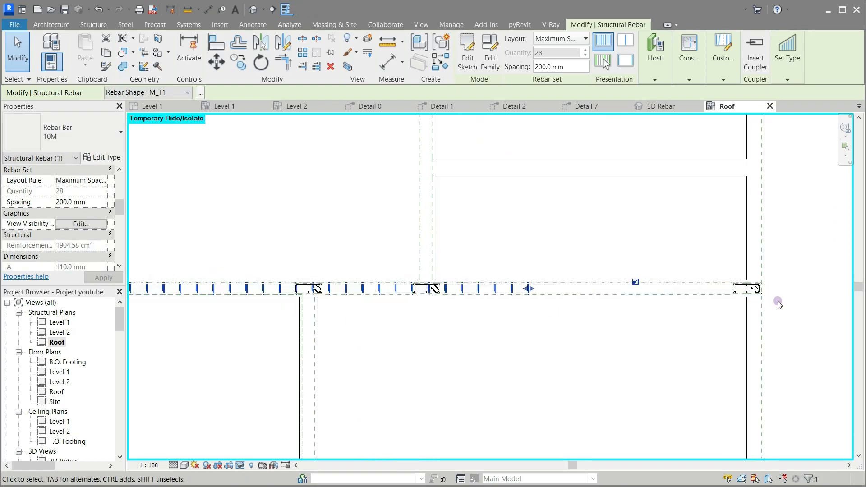
drag(346, 282, 691, 281)
scroll(694, 285, up, 3)
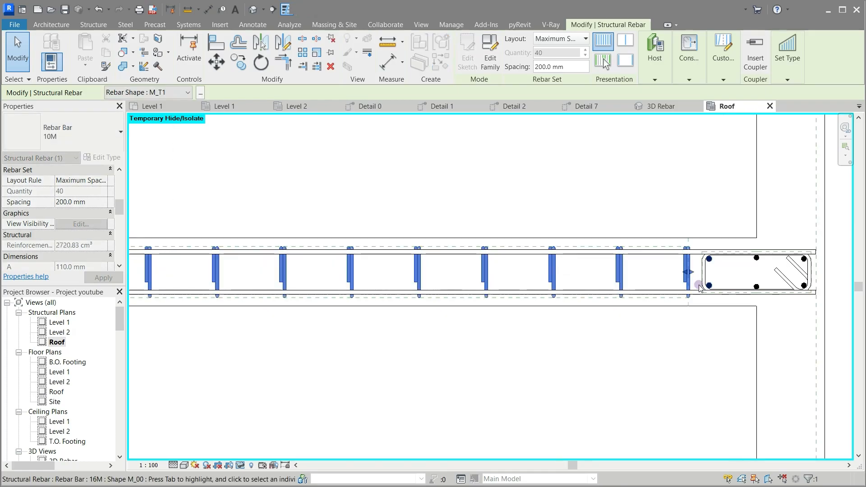
Pull the stirrup set's end slightly short of the end column's face and return it to the face
scroll(699, 287, up, 4)
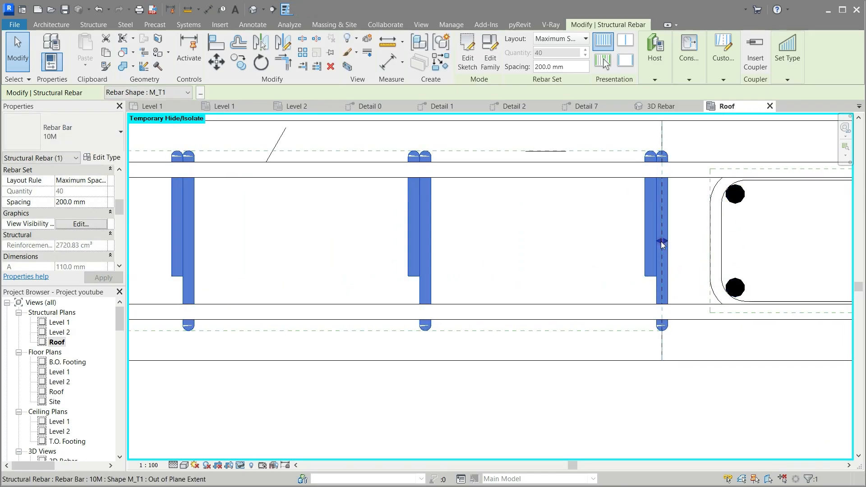
mouse_move(659, 242)
mouse_down()
mouse_move(625, 241)
mouse_move(649, 242)
mouse_up()
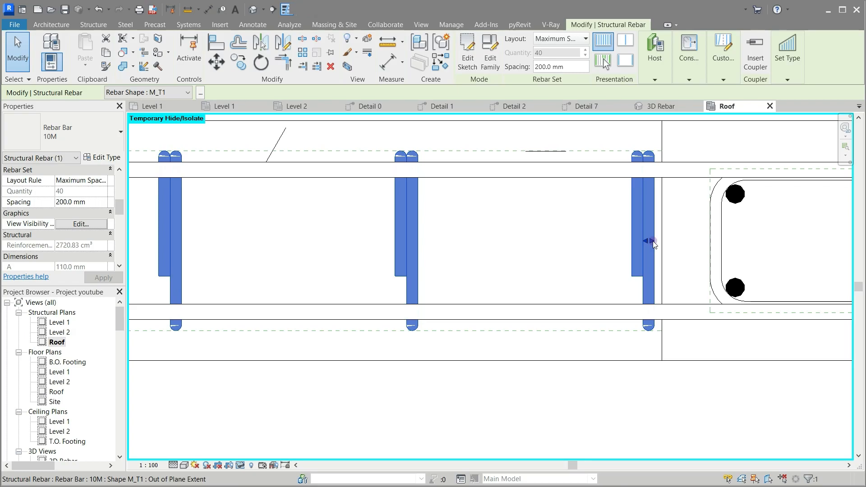
drag(654, 241, 663, 241)
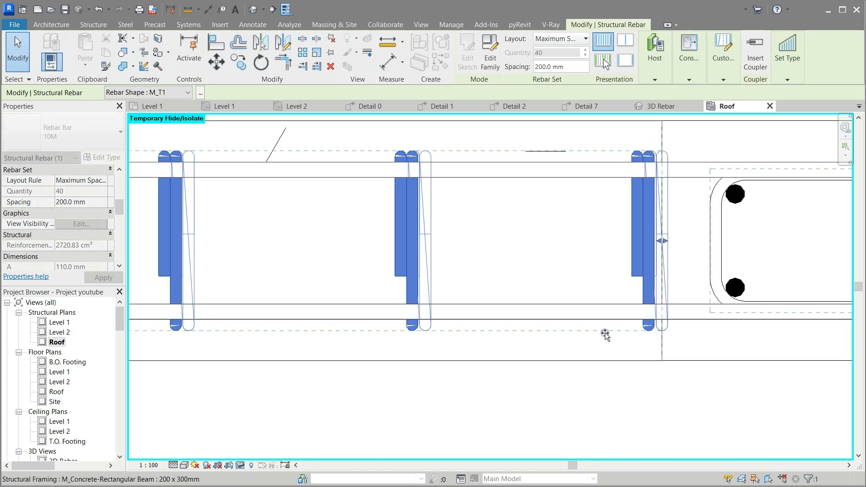
Examine the stirrup distribution along the whole beam and through the intermediate columns, and deselect the set
scroll(605, 332, down, 5)
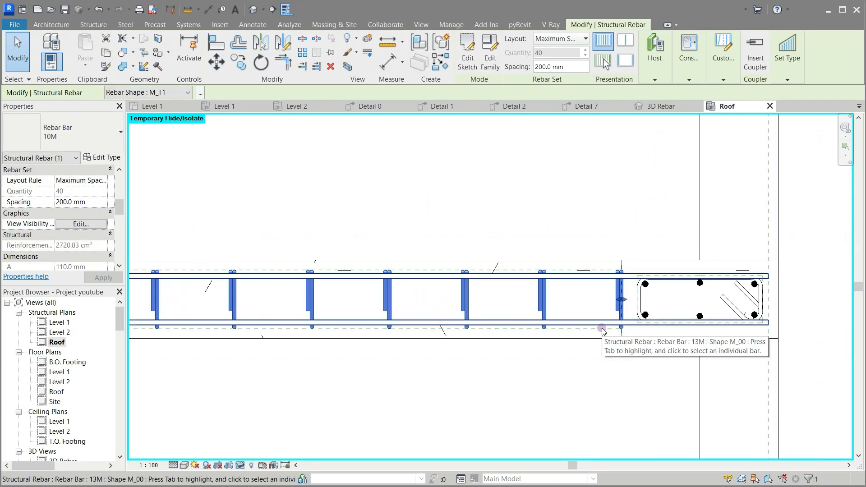
scroll(604, 331, down, 1)
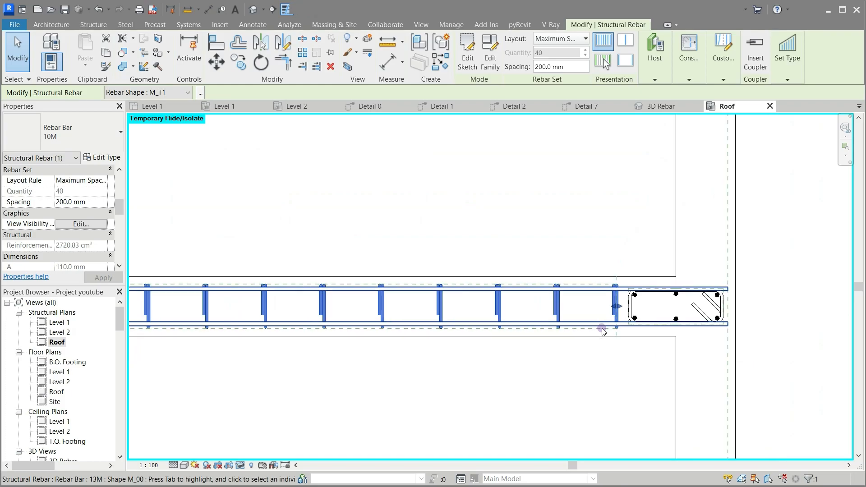
scroll(833, 254, down, 5)
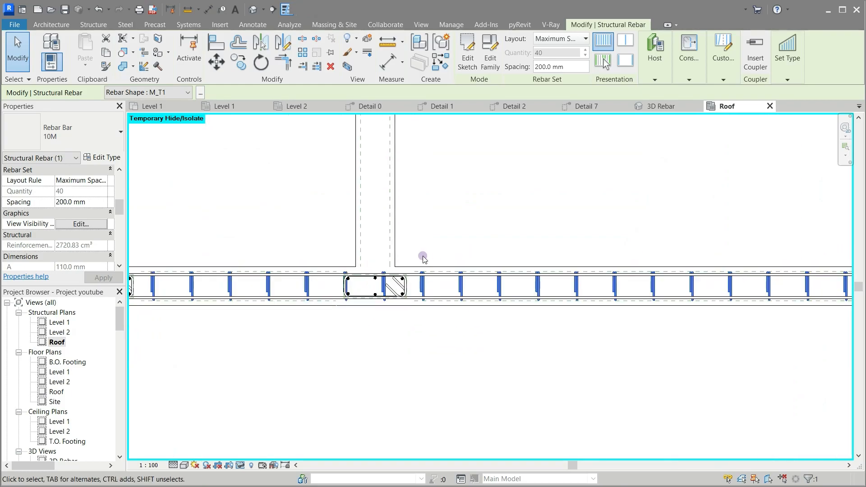
scroll(358, 309, up, 4)
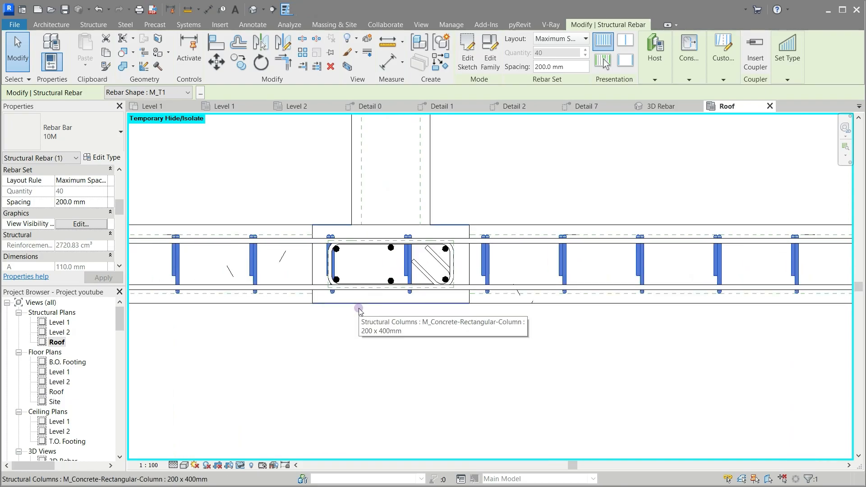
scroll(359, 309, down, 4)
scroll(655, 345, down, 3)
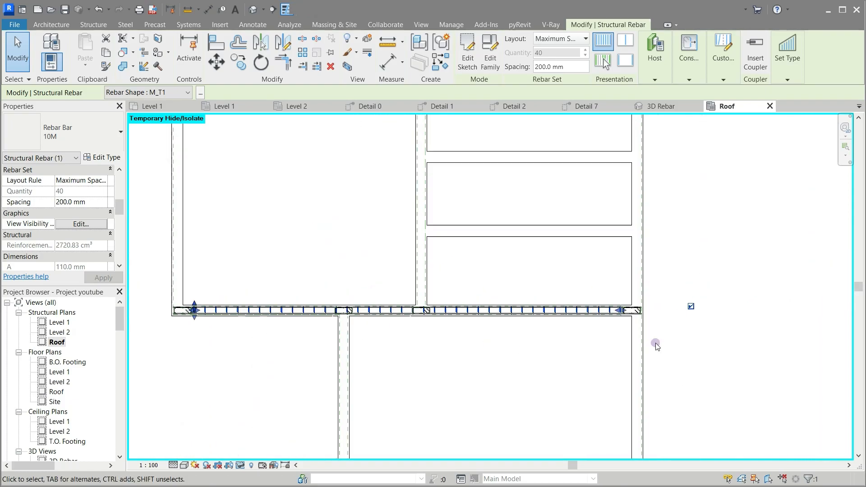
click(588, 334)
scroll(517, 381, down, 2)
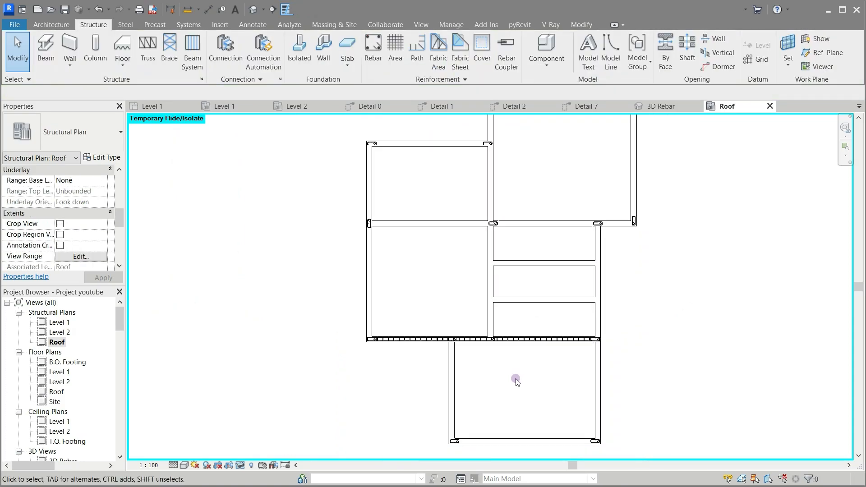
Check the rebar cover setting assigned to the reinforced 200 x 300 mm beam
scroll(415, 321, up, 4)
scroll(336, 386, up, 3)
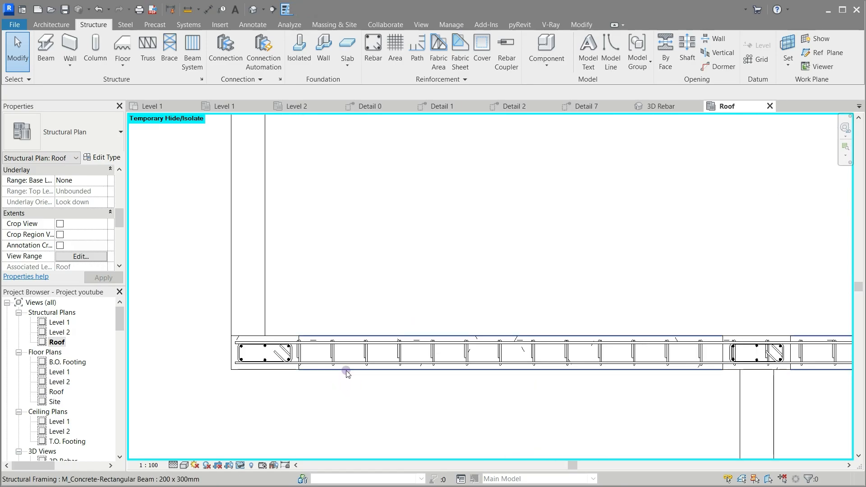
click(347, 370)
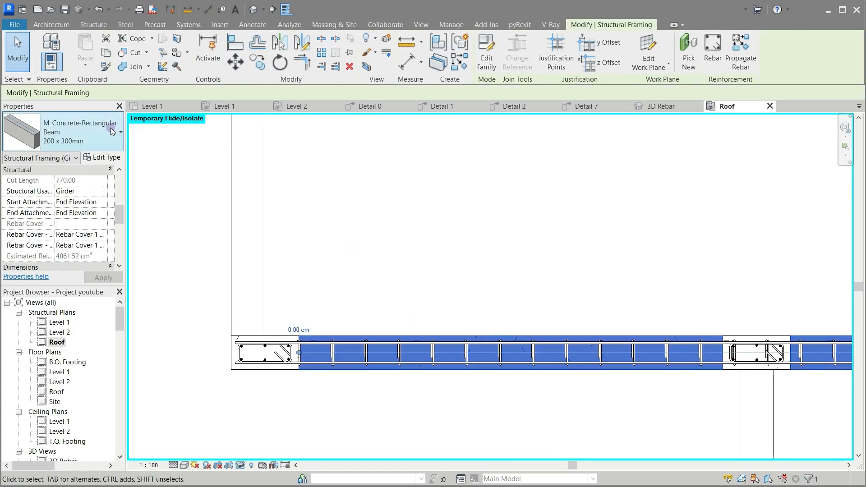
click(105, 25)
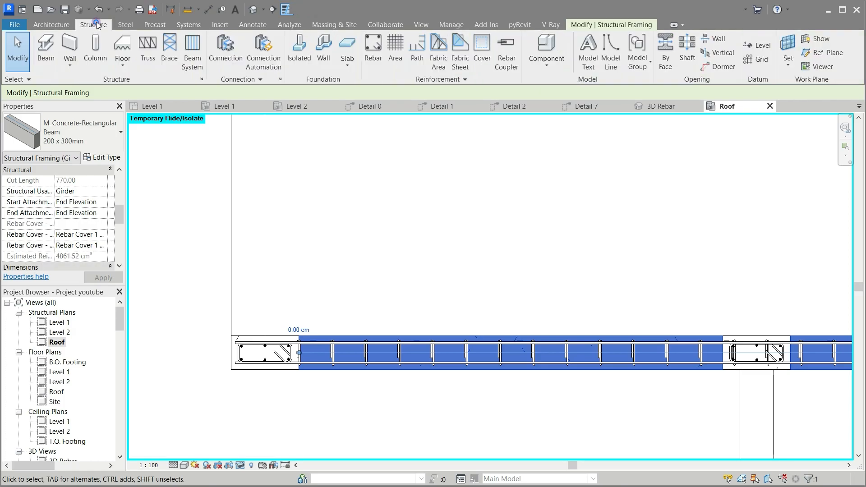
click(368, 70)
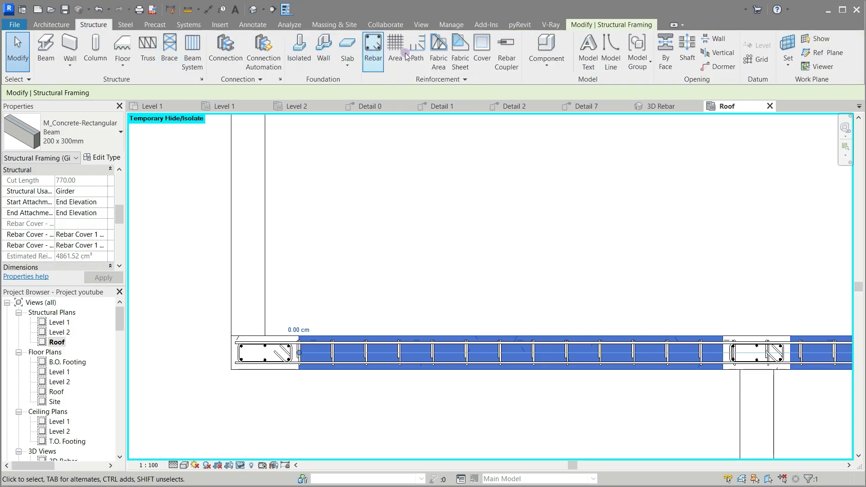
click(490, 44)
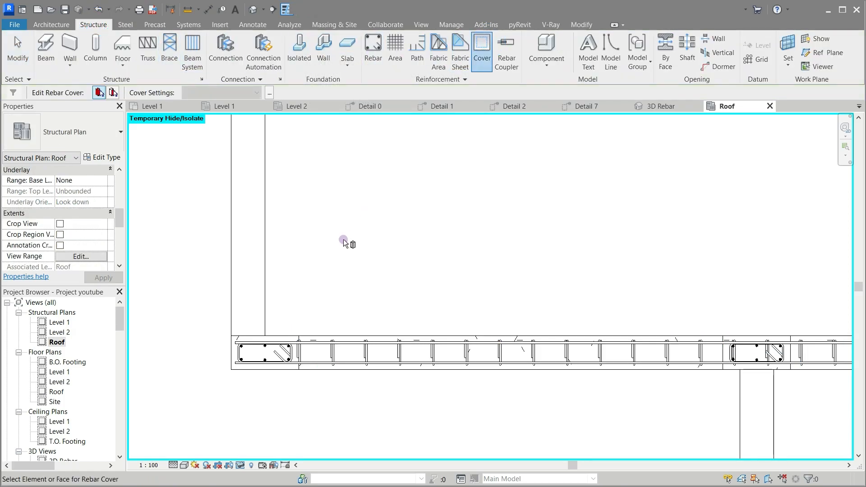
click(325, 325)
click(328, 332)
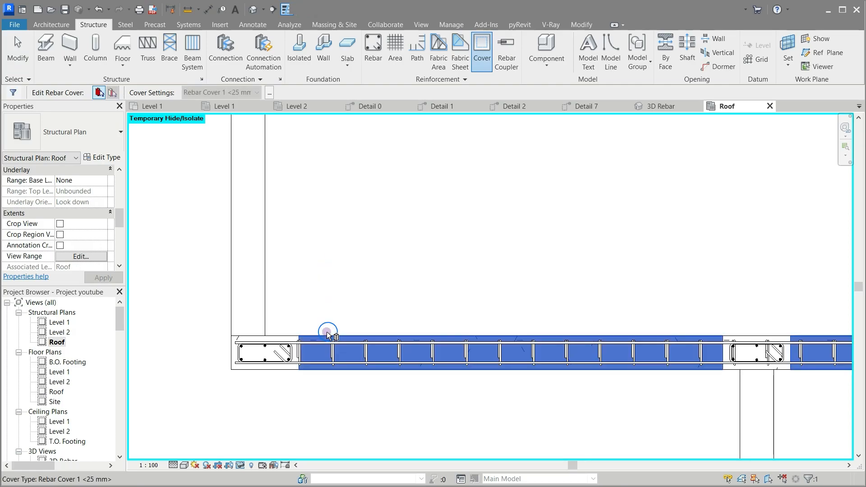
key(Escape)
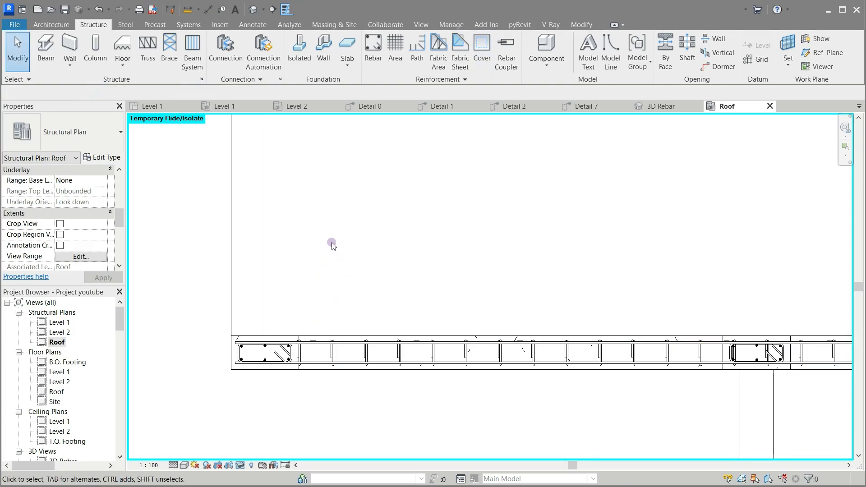
Propagate the long reinforced beam's rebar to the southernmost roof beam, aligned by host, and inspect the copied bars and stirrups
click(337, 373)
scroll(367, 399, down, 5)
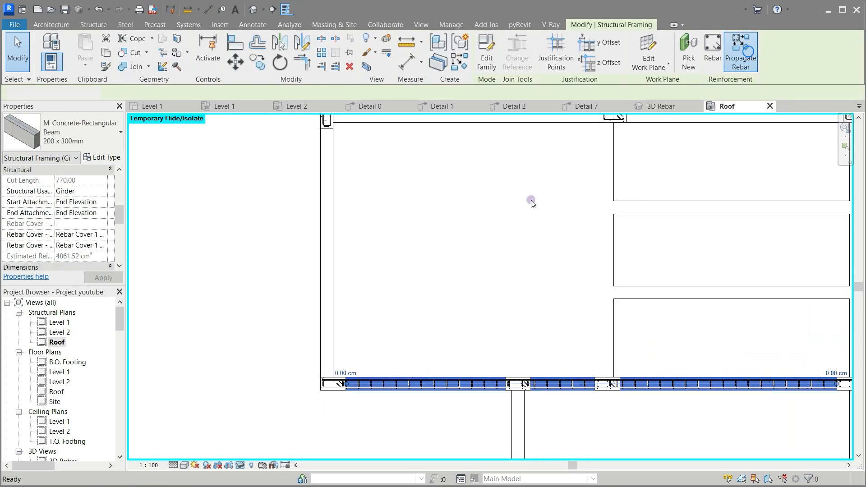
click(753, 52)
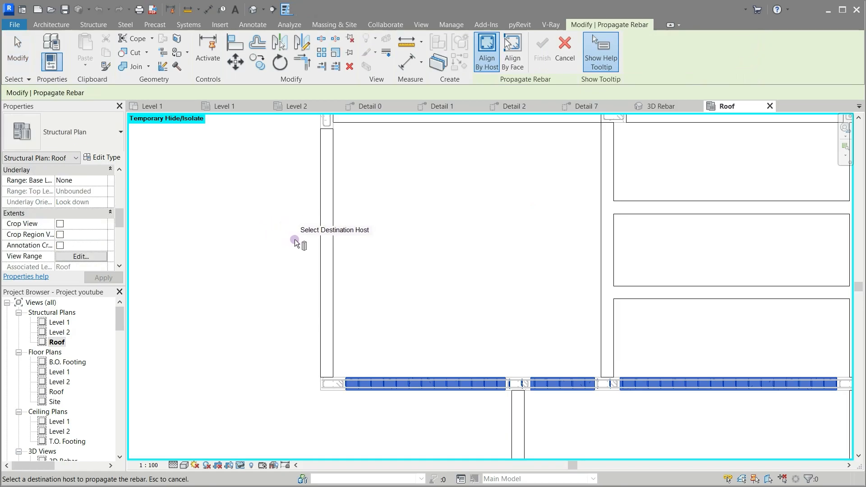
scroll(302, 192, down, 3)
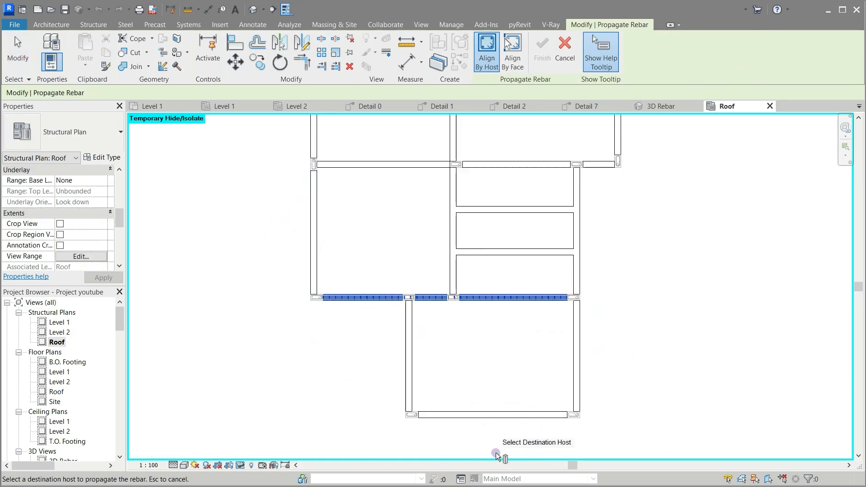
scroll(496, 456, up, 3)
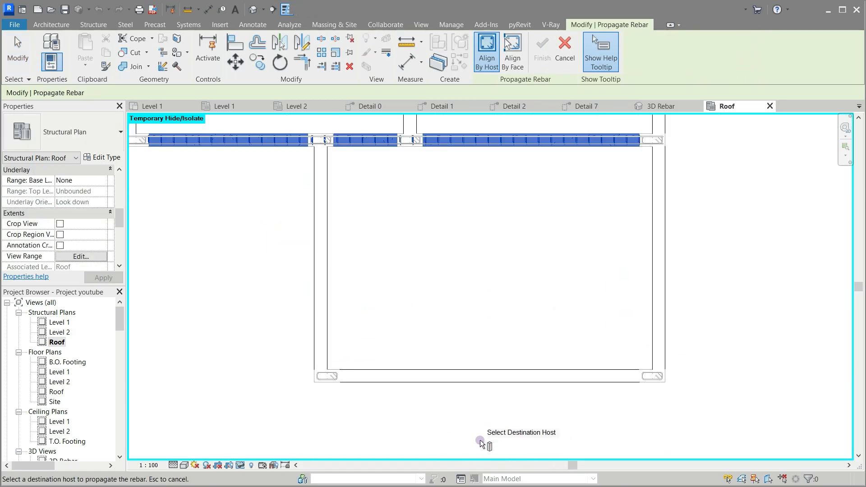
click(489, 382)
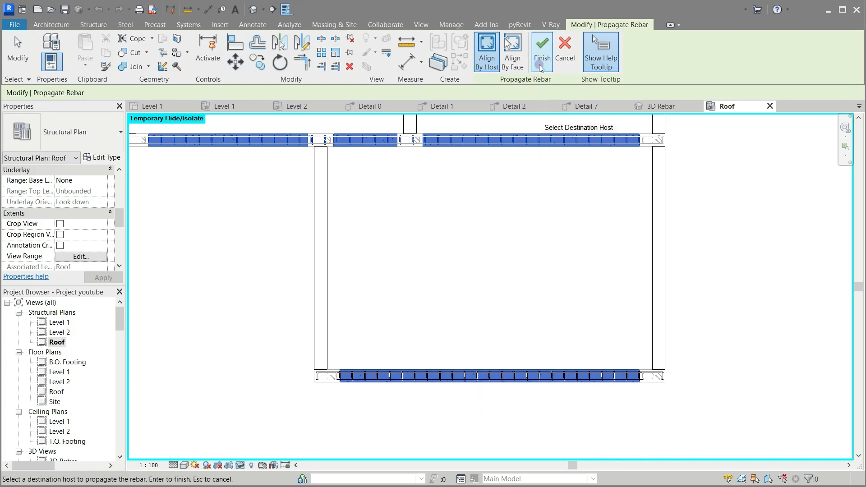
click(543, 53)
scroll(305, 413, up, 5)
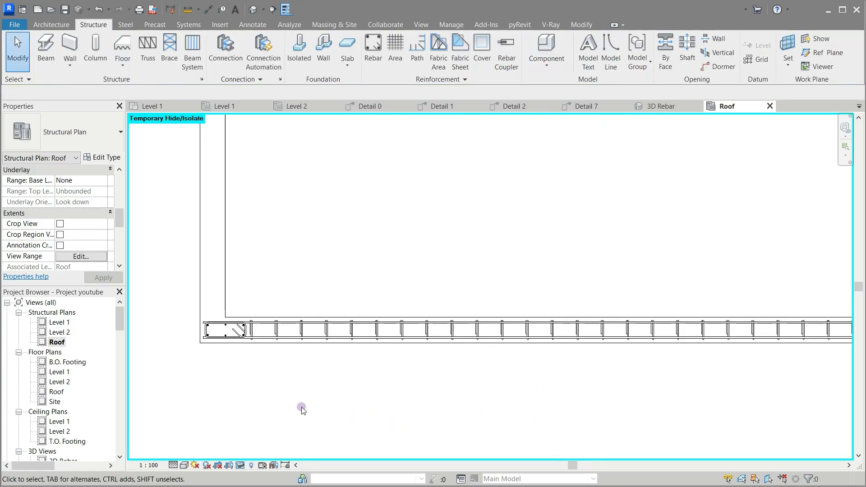
scroll(246, 359, up, 2)
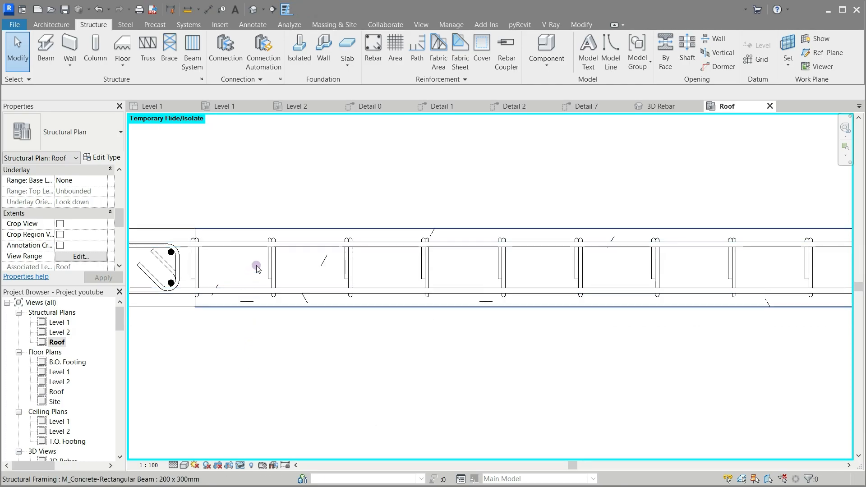
scroll(429, 414, down, 2)
scroll(429, 415, down, 4)
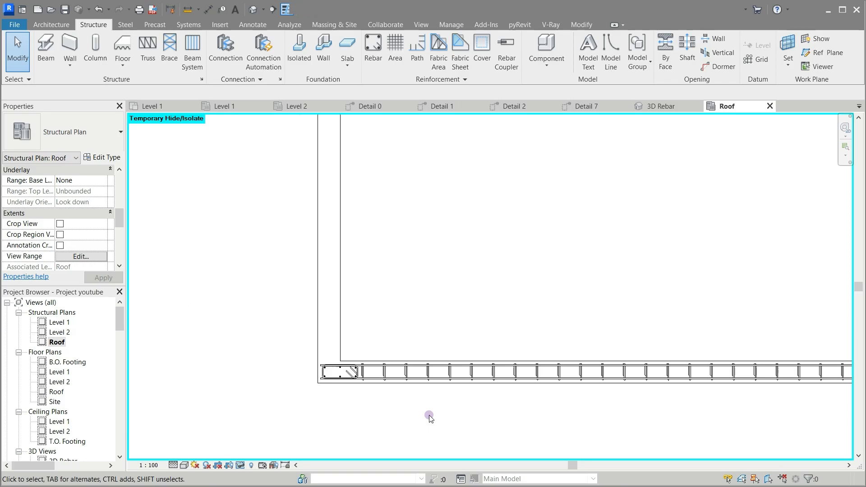
Select the long reinforced roof beam again and start propagating its rebar to another host
scroll(429, 415, down, 2)
scroll(559, 180, up, 5)
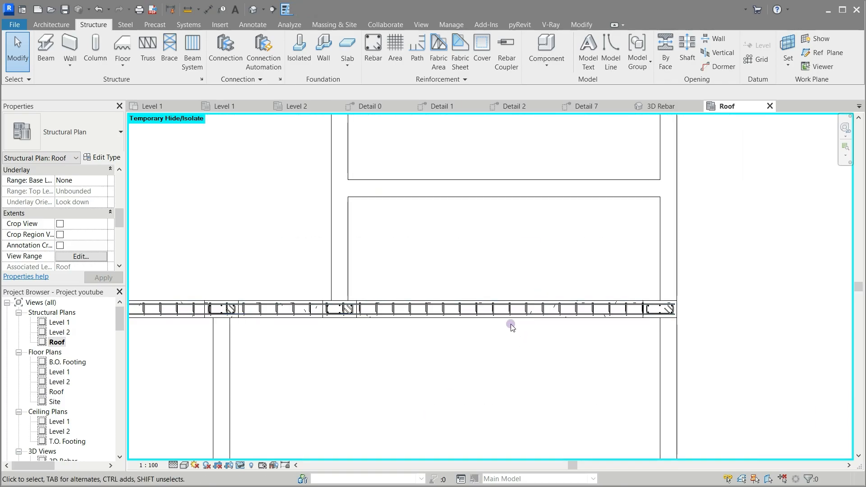
click(535, 271)
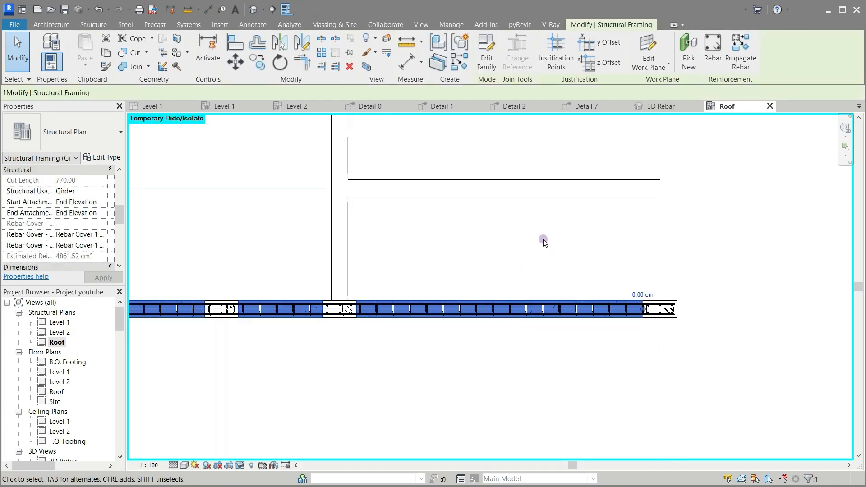
click(740, 53)
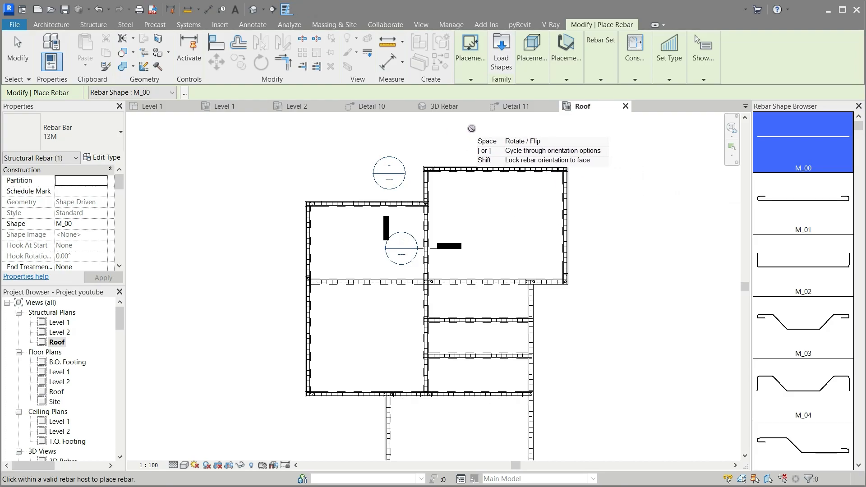
Leave rebar placement, select the Concrete 150mm roof floor, and review its rebar cover and dimension properties
key(Escape)
click(471, 152)
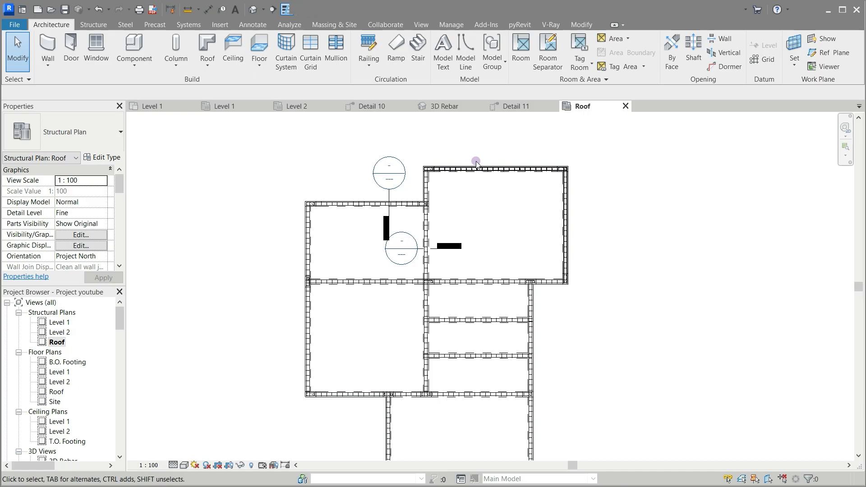
click(498, 219)
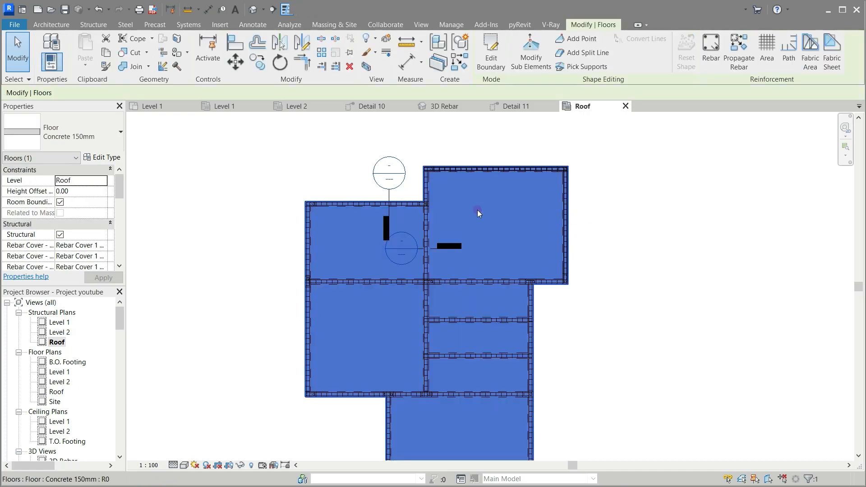
scroll(90, 219, down, 2)
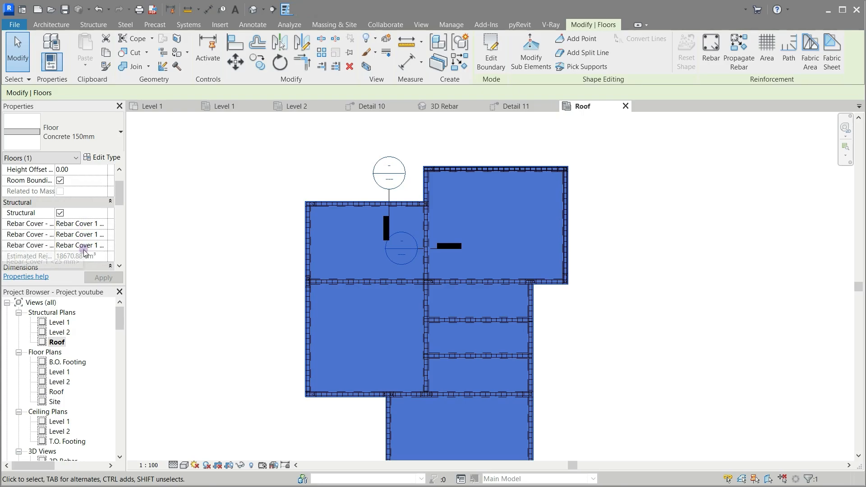
scroll(79, 246, down, 3)
scroll(75, 249, down, 5)
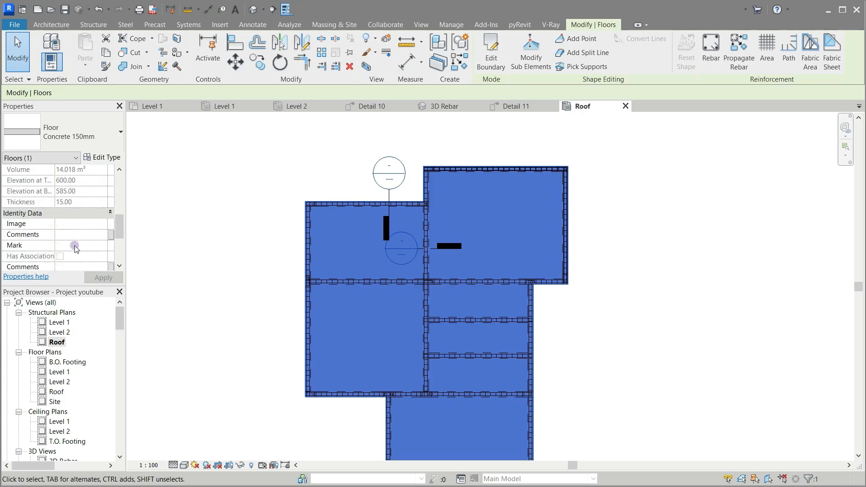
scroll(75, 249, up, 5)
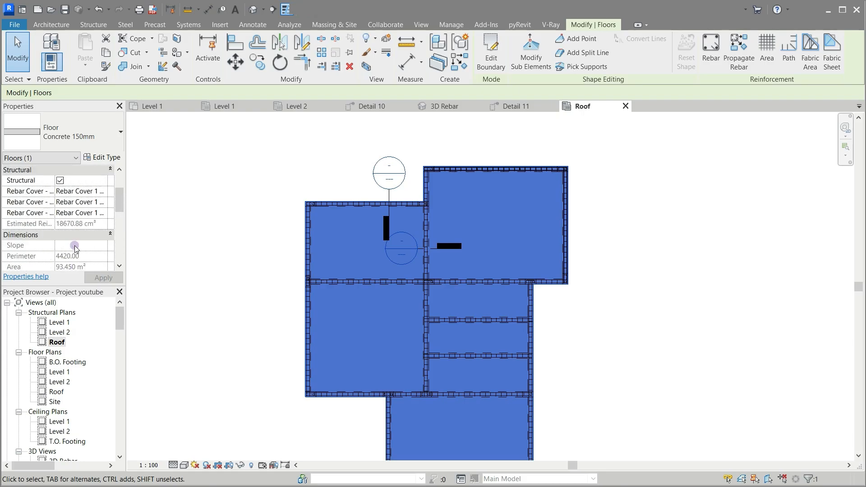
Start area reinforcement on the roof floor, agree to load the missing family, and browse to the English > US > Annotations > Structural library folder
click(768, 56)
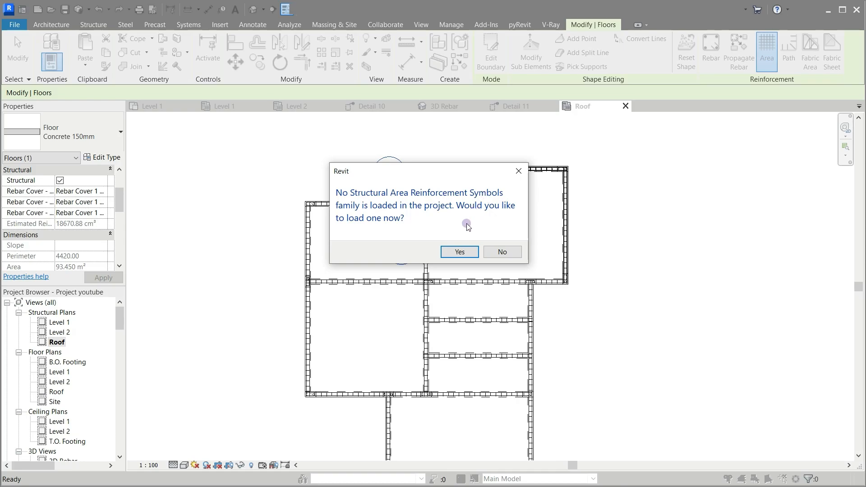
click(459, 252)
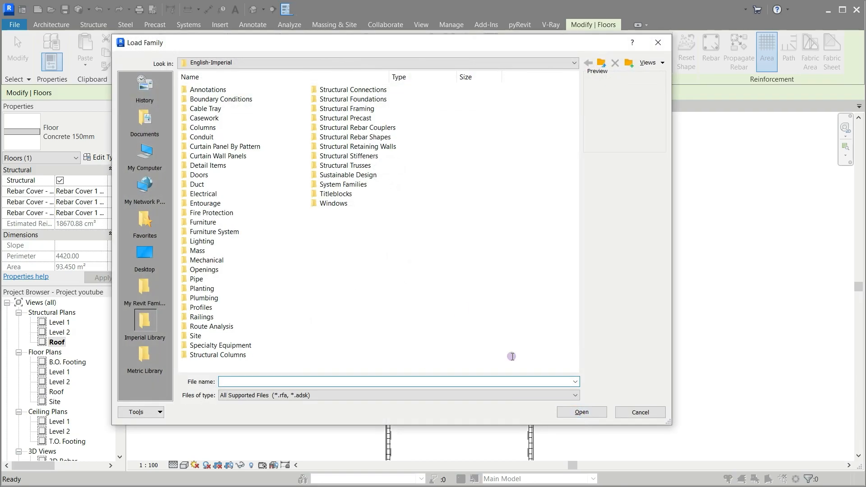
click(601, 63)
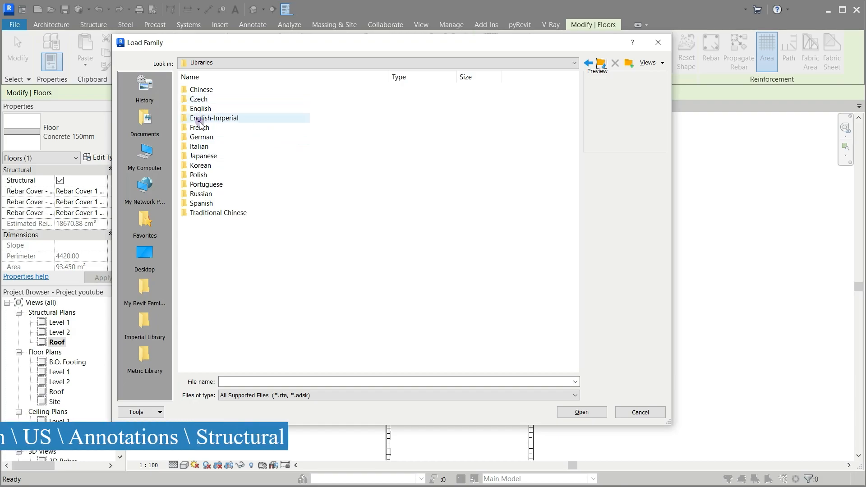
double_click(200, 109)
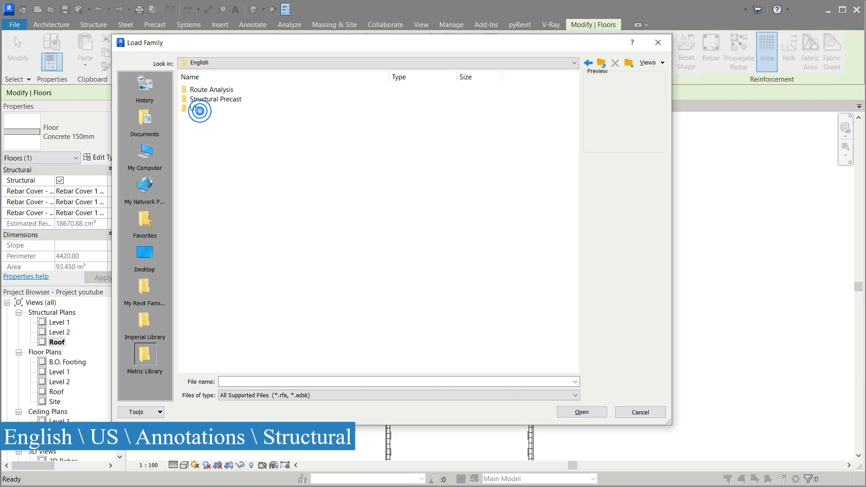
double_click(200, 109)
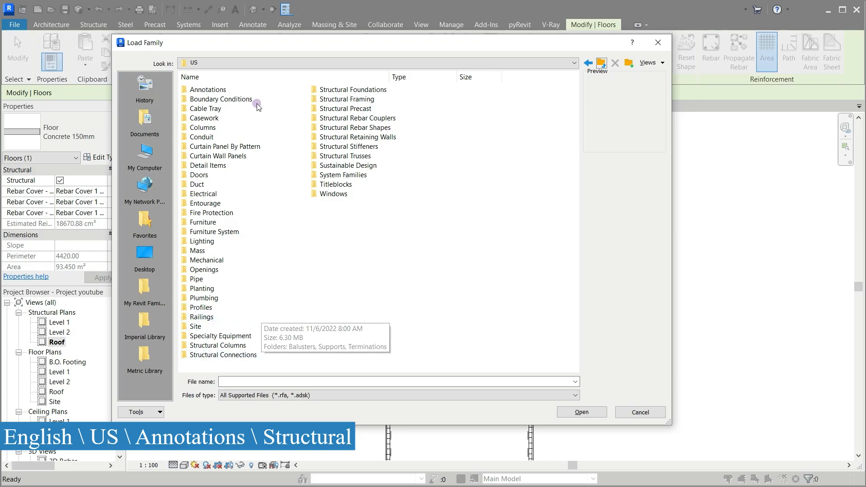
click(225, 89)
double_click(225, 88)
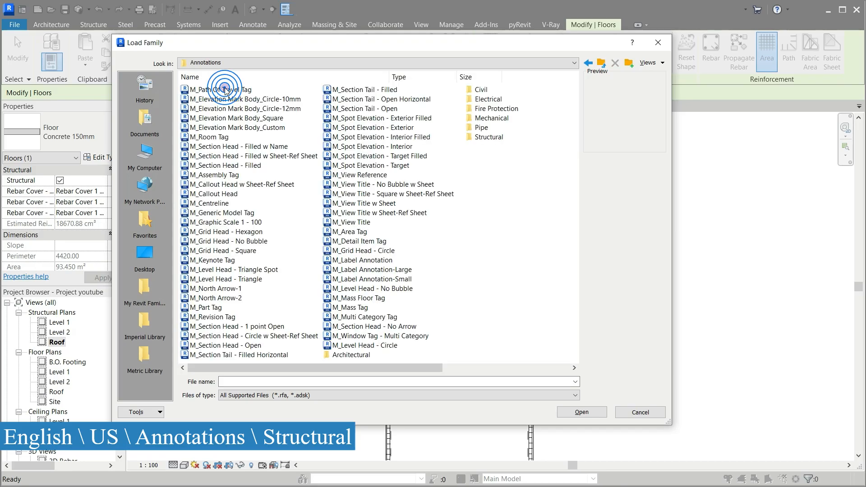
double_click(487, 138)
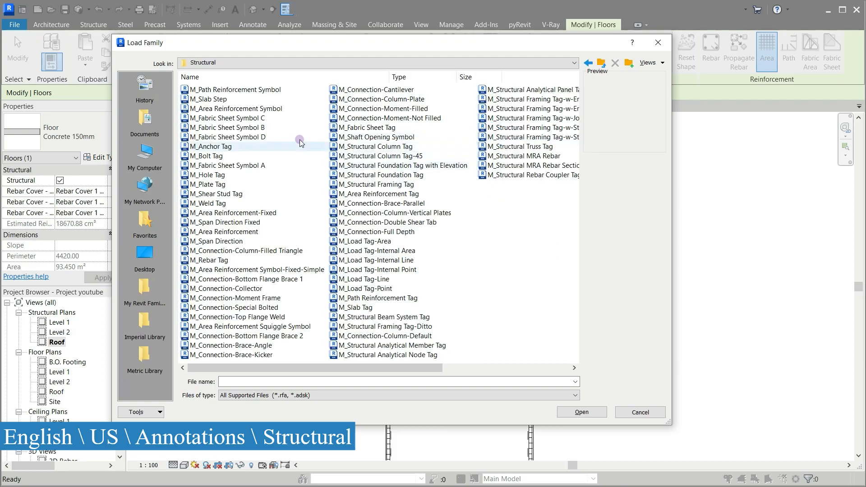
Load the M_Area Reinforcement Tag family and proceed to the reinforcement boundary sketch
click(272, 90)
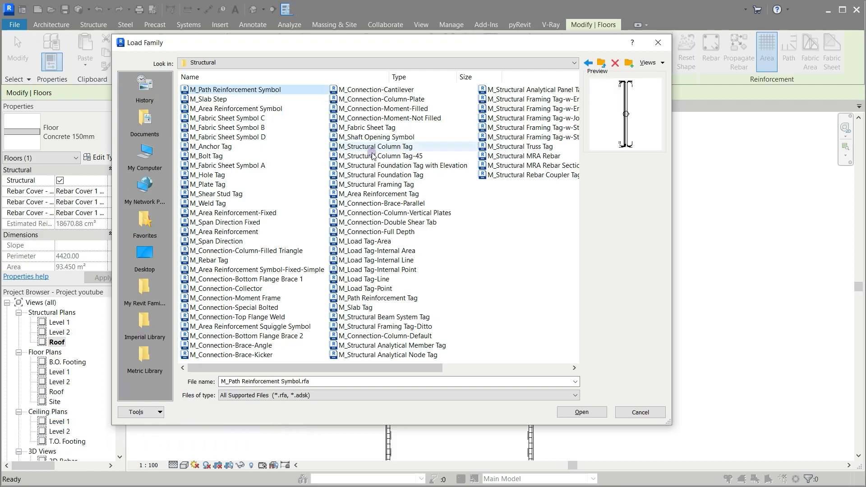
click(394, 197)
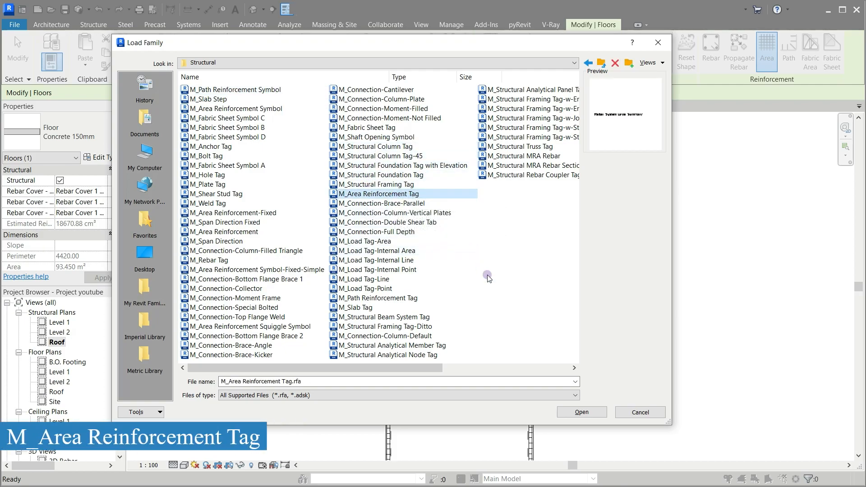
click(577, 411)
click(482, 244)
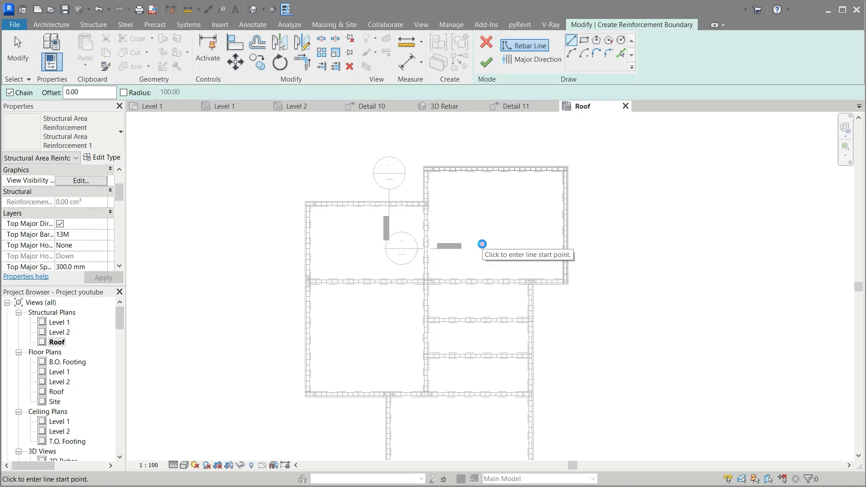
Examine the area reinforcement's top and bottom layer settings for bar type, hooks and spacing in the major and minor directions
scroll(460, 224, down, 1)
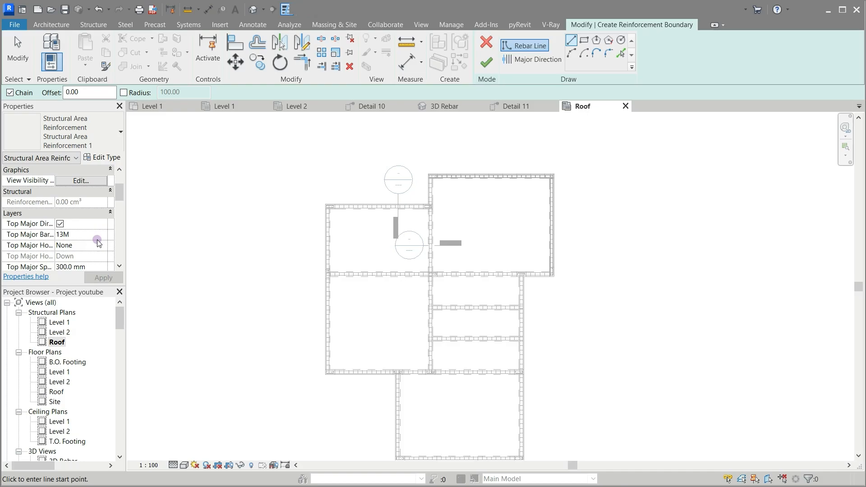
scroll(99, 243, down, 1)
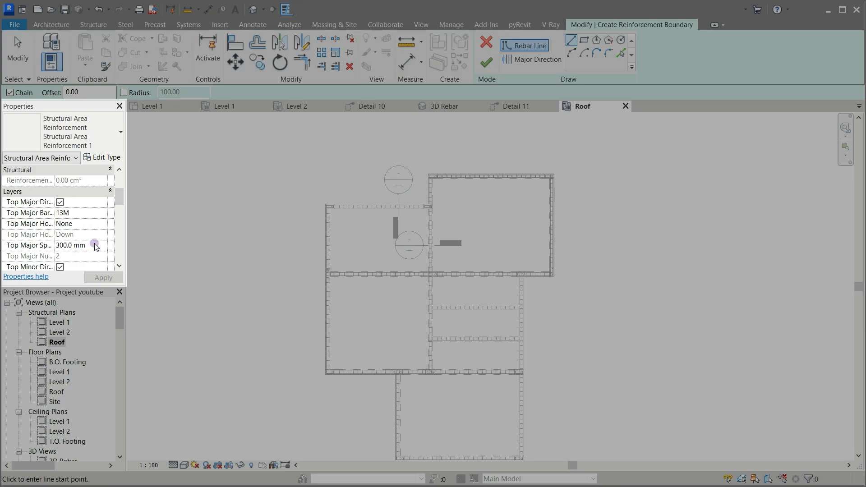
scroll(78, 252, down, 2)
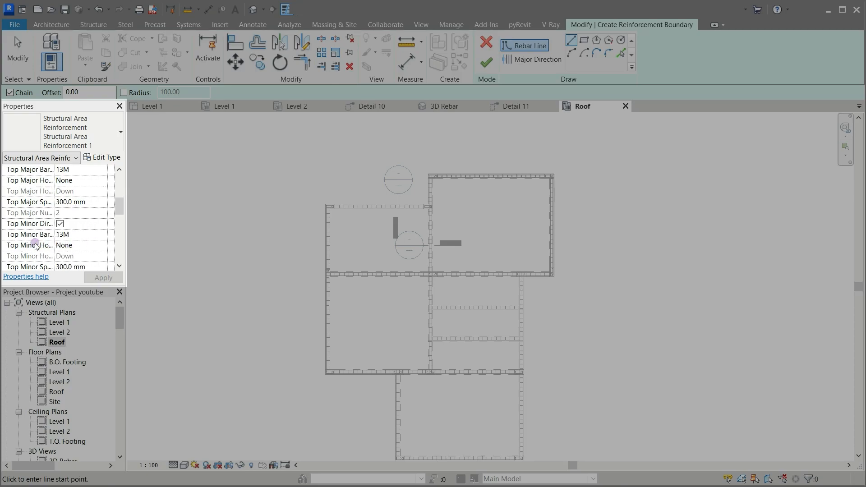
scroll(74, 246, down, 1)
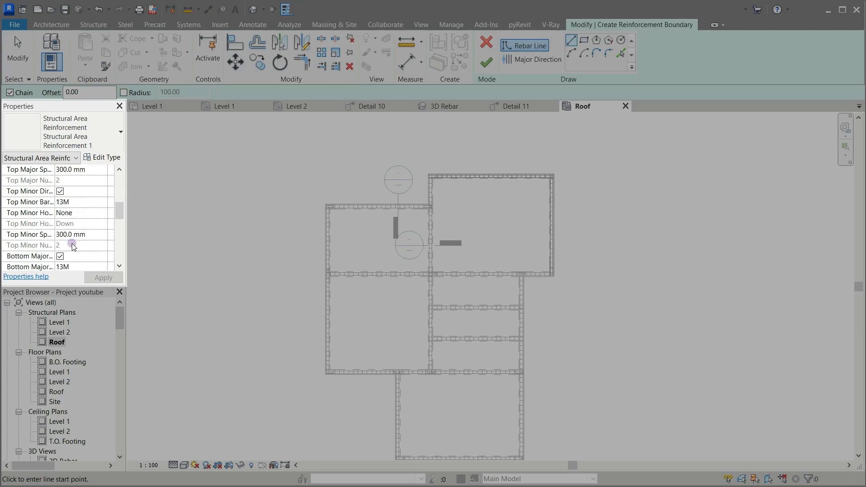
scroll(78, 247, down, 1)
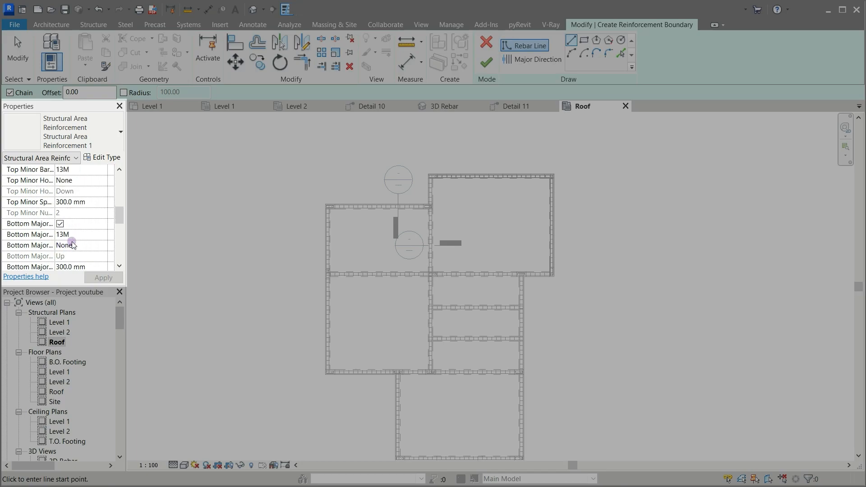
scroll(85, 258, down, 1)
scroll(84, 256, down, 3)
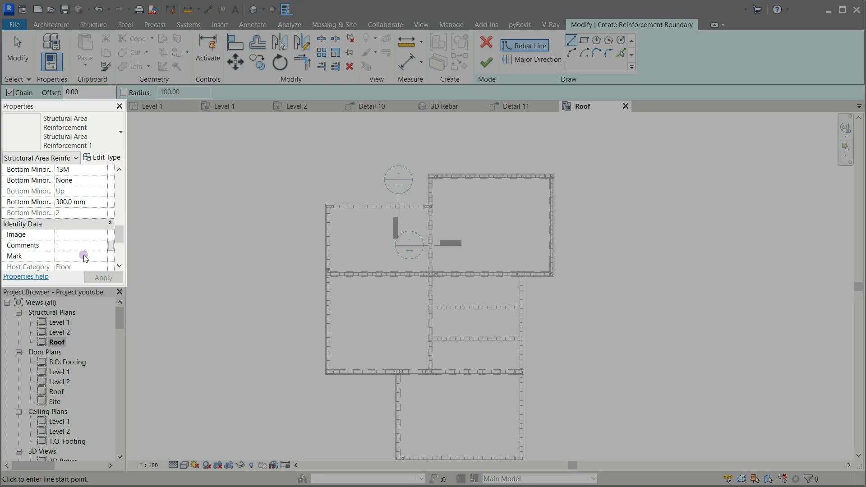
scroll(83, 255, down, 2)
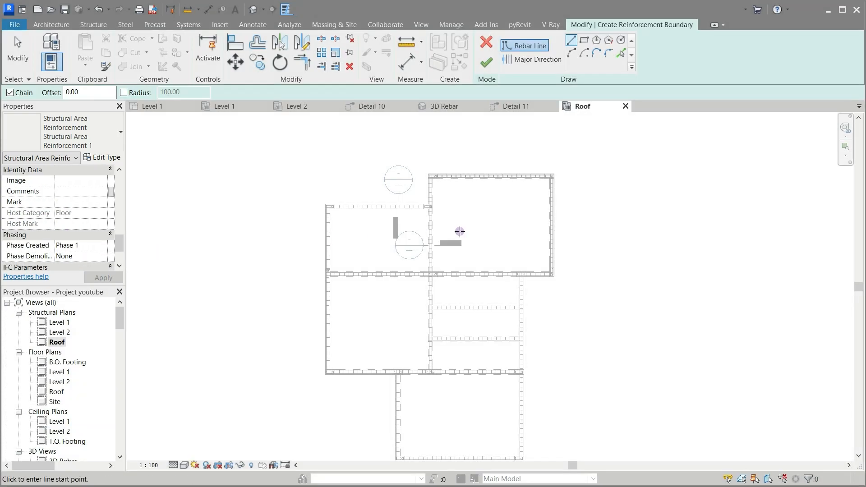
Pick the outer slab edges along the top, right and left sides of the upper-right bay as reinforcement boundary lines
scroll(505, 155, up, 3)
click(622, 54)
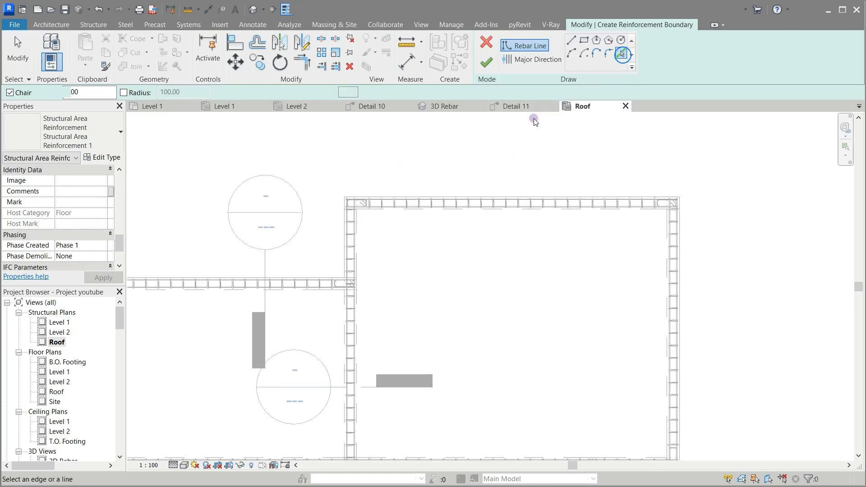
click(484, 192)
scroll(448, 149, down, 4)
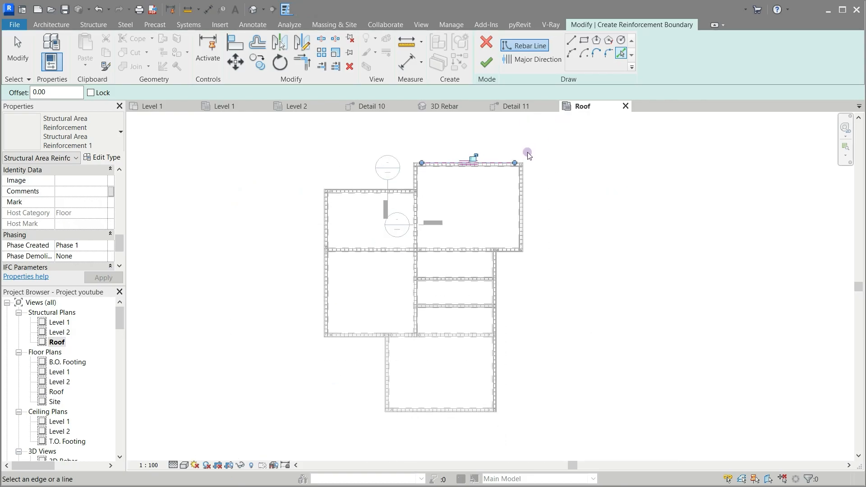
scroll(527, 153, up, 5)
click(511, 265)
scroll(524, 217, down, 4)
scroll(343, 225, up, 3)
click(381, 220)
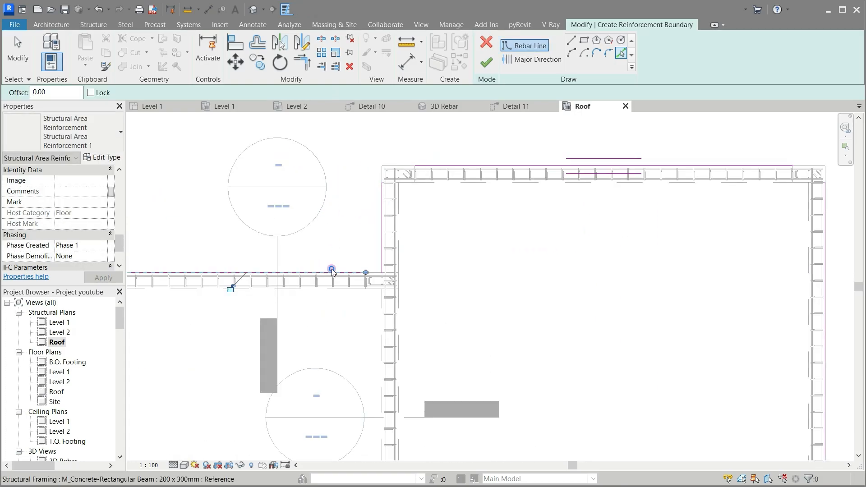
Pick the outer edges of the left wing and the lower bay as further reinforcement boundary lines
click(332, 272)
scroll(418, 215, down, 3)
scroll(238, 300, up, 4)
click(264, 283)
scroll(221, 178, down, 5)
scroll(279, 376, up, 6)
click(294, 285)
scroll(354, 305, down, 1)
click(426, 339)
scroll(382, 185, down, 4)
scroll(466, 358, up, 6)
click(470, 341)
scroll(423, 382, down, 4)
Trim the picked boundary lines into corners along the left wing and the lower bay
click(306, 63)
click(320, 306)
click(397, 366)
click(575, 372)
scroll(525, 410, down, 3)
key(Escape)
key(Escape)
click(303, 62)
click(372, 276)
click(329, 125)
key(Escape)
Pick the short lower edge of the upper-right bay and the long right slab edge as boundary lines
click(622, 53)
click(612, 146)
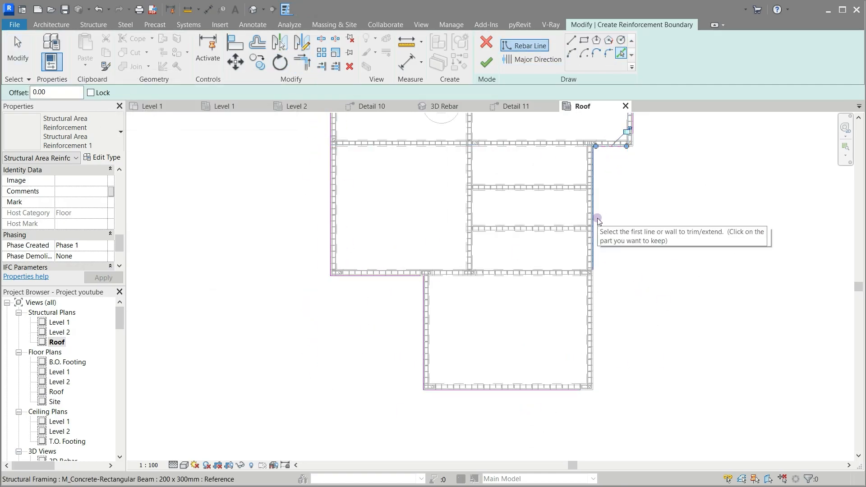
scroll(599, 333, up, 3)
scroll(599, 333, up, 2)
click(577, 336)
scroll(530, 279, down, 4)
Trim the right-hand boundary lines into corners at the lower bay and below the upper-right bay
click(306, 62)
click(478, 356)
click(544, 301)
middle_drag(571, 294, 535, 365)
click(507, 340)
click(529, 184)
click(529, 183)
click(549, 151)
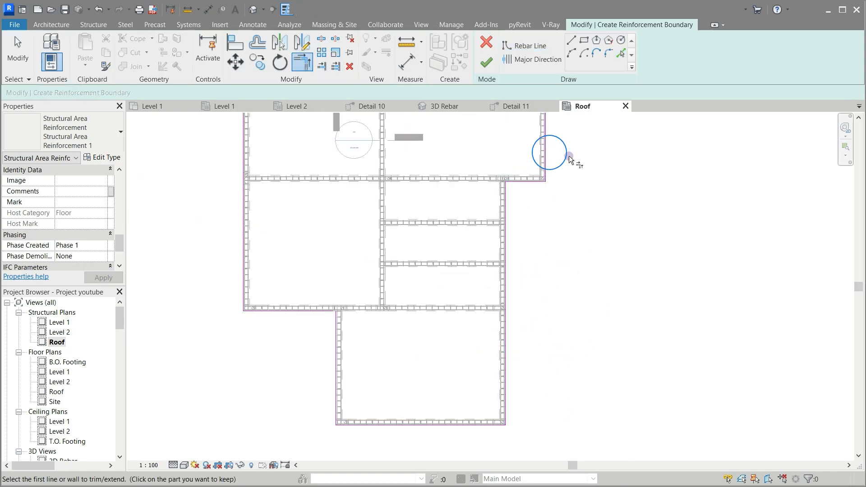
Trim the boundary lines into corners around the top of the upper-right bay and the left wing
middle_drag(567, 153, 589, 298)
click(569, 255)
click(533, 187)
click(441, 187)
click(400, 202)
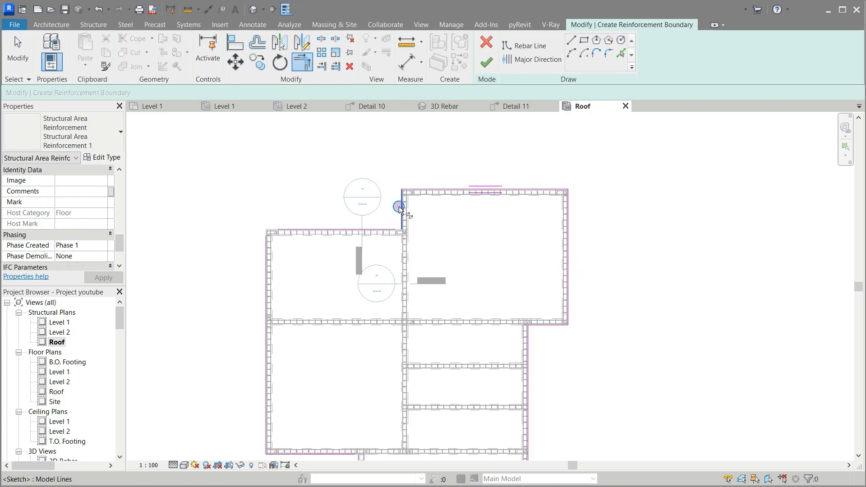
click(382, 228)
click(267, 268)
Trim the corner between the left wing and the lower bay, and finish the area reinforcement boundary
scroll(358, 284, down, 2)
scroll(338, 397, up, 2)
click(341, 371)
click(370, 399)
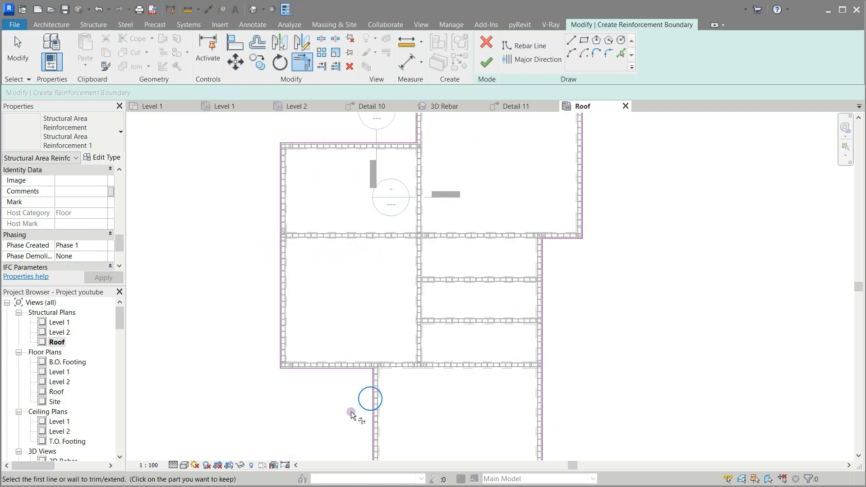
click(489, 63)
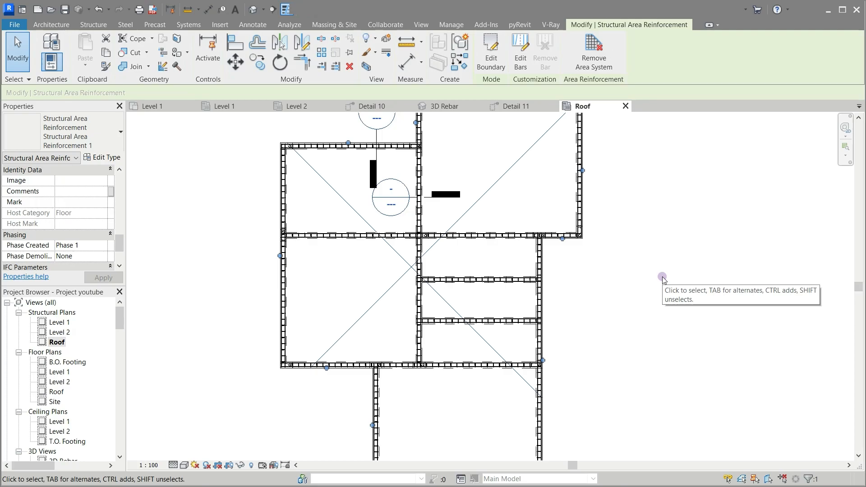
Set the area reinforcement's view visibility to unobscured in the 3D Rebar view
scroll(146, 239, down, 1)
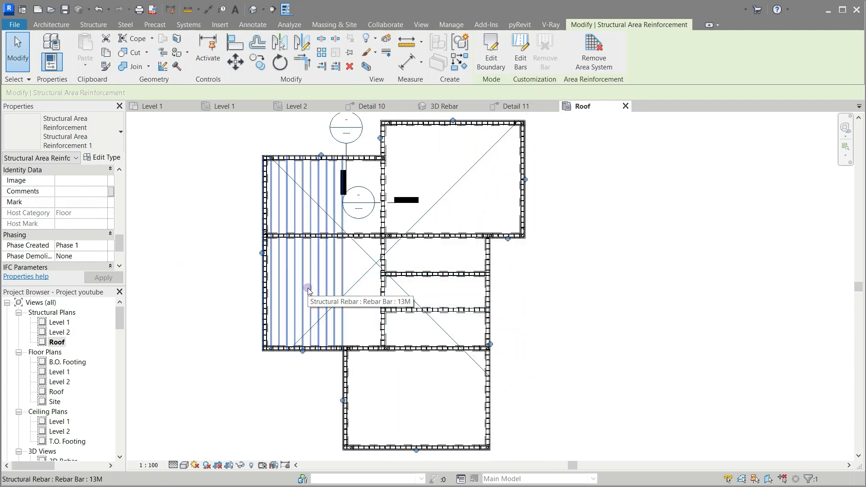
scroll(76, 226, down, 2)
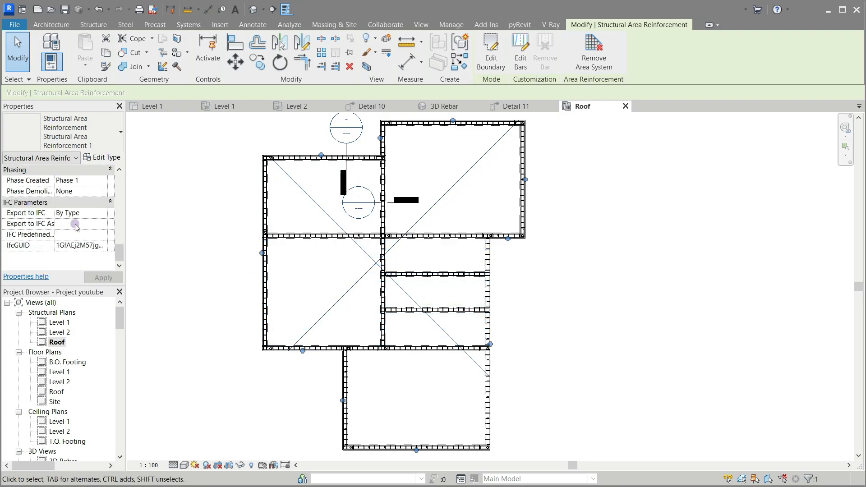
scroll(75, 225, up, 1)
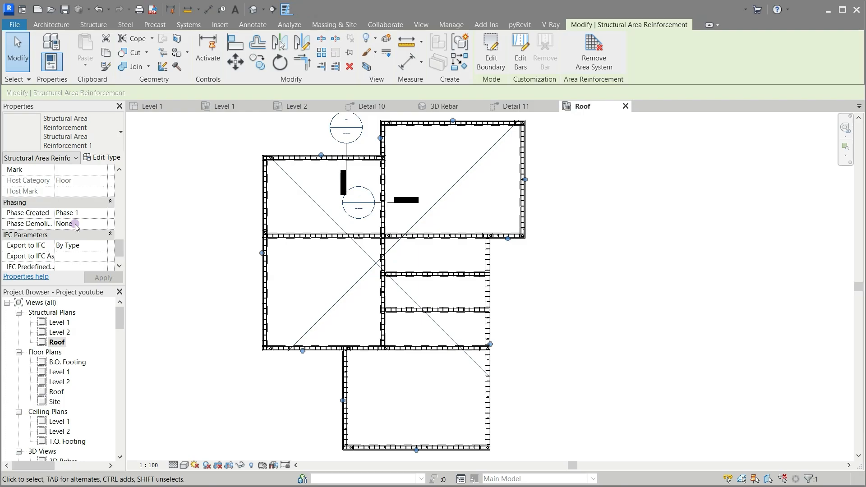
scroll(83, 206, down, 1)
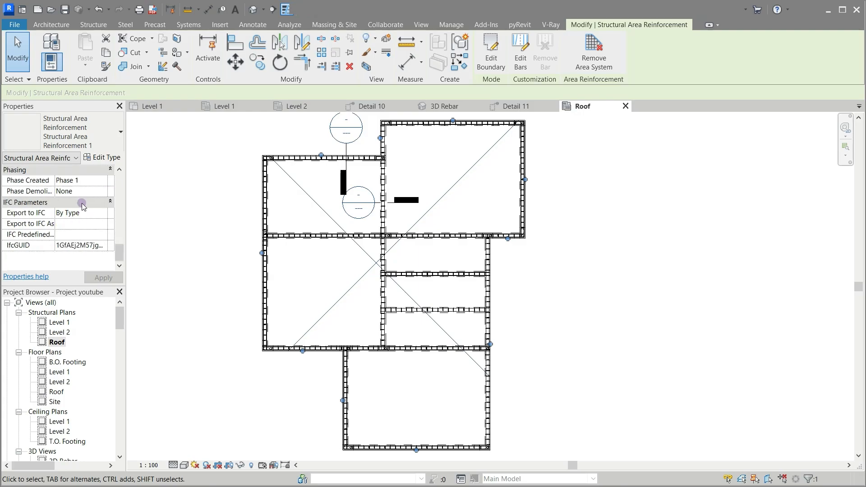
scroll(82, 206, up, 10)
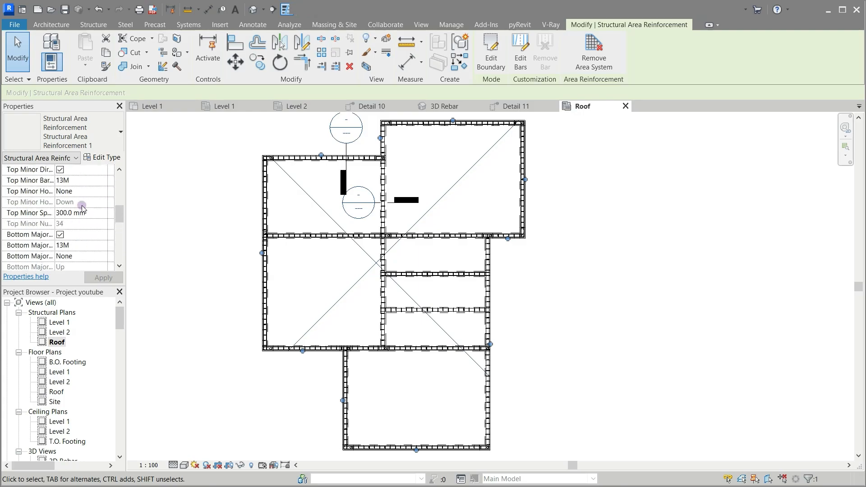
scroll(82, 206, up, 4)
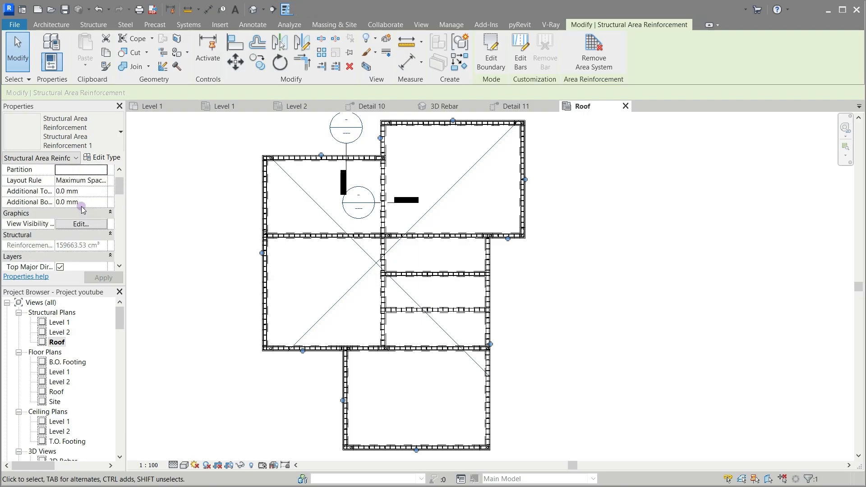
click(75, 224)
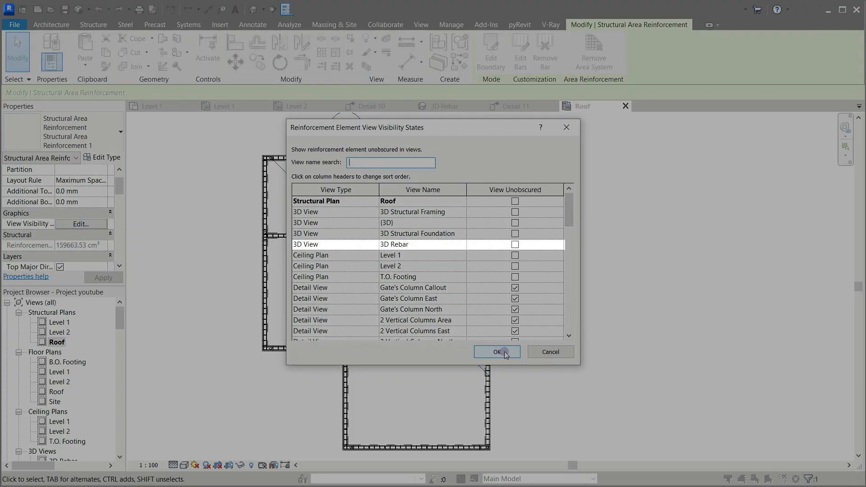
click(516, 244)
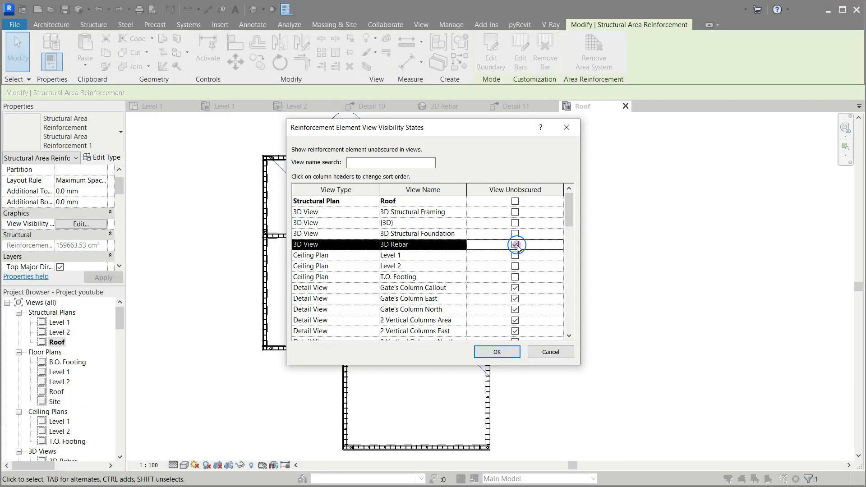
scroll(541, 300, down, 10)
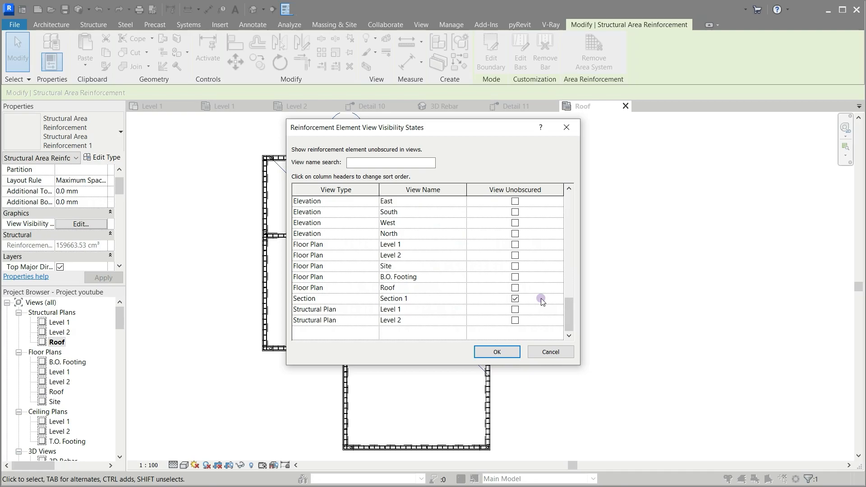
click(497, 352)
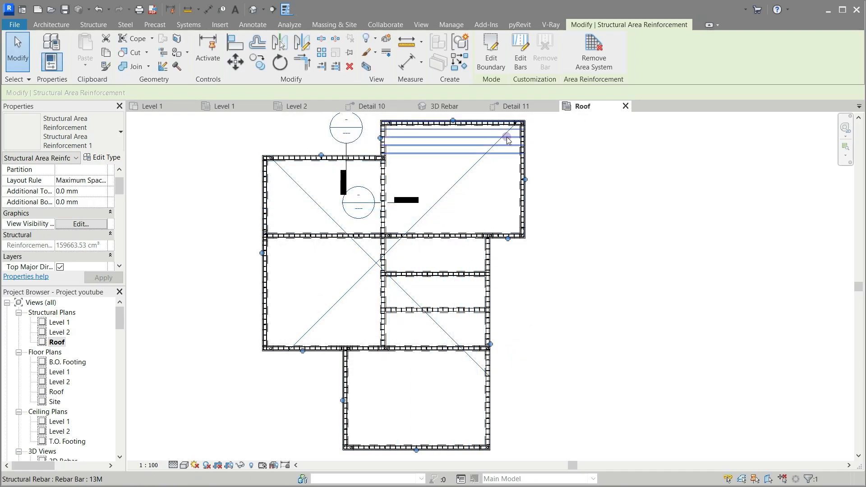
Open the 3D Rebar view and examine the roof slab's reinforcement mesh
click(447, 106)
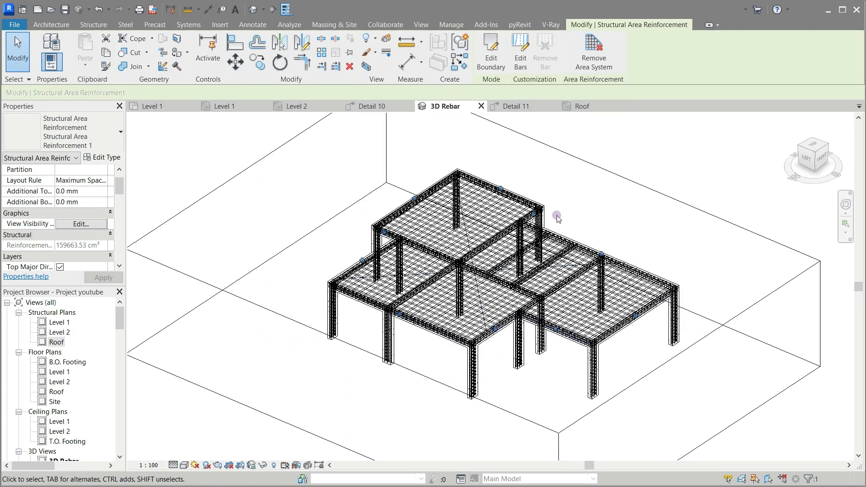
scroll(558, 218, up, 6)
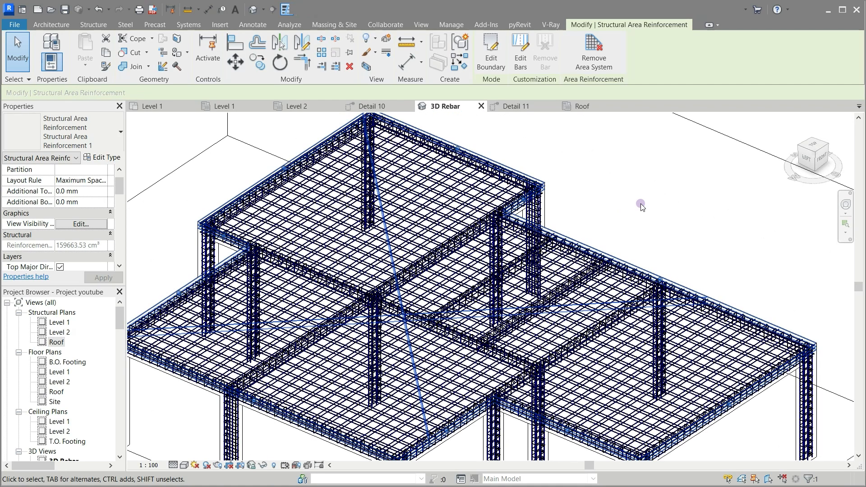
scroll(643, 205, down, 6)
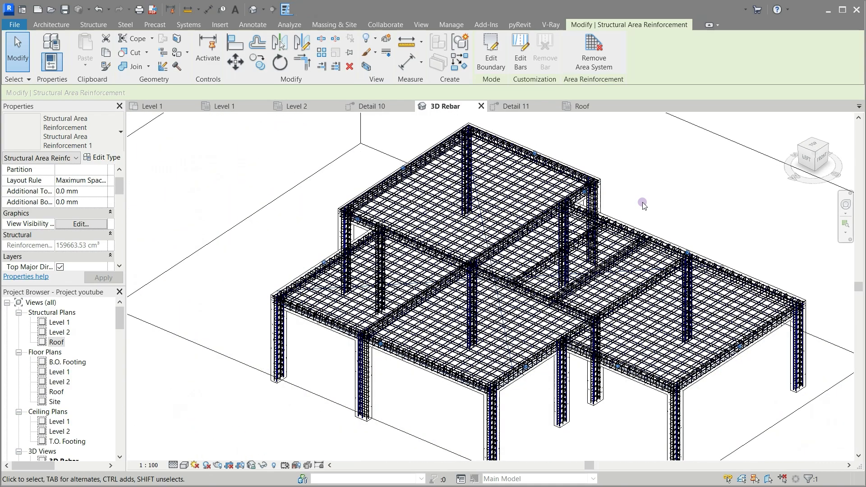
Set the area reinforcement to show unobscured in the Roof structural plan
click(81, 224)
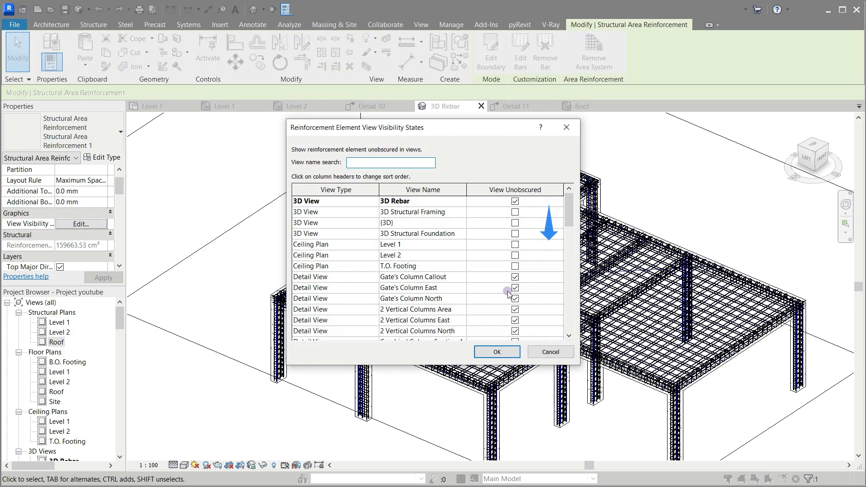
scroll(490, 285, down, 10)
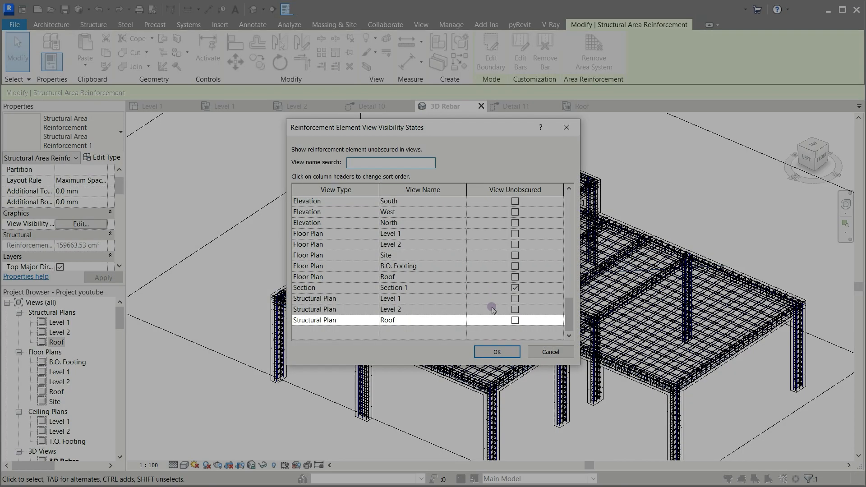
click(515, 320)
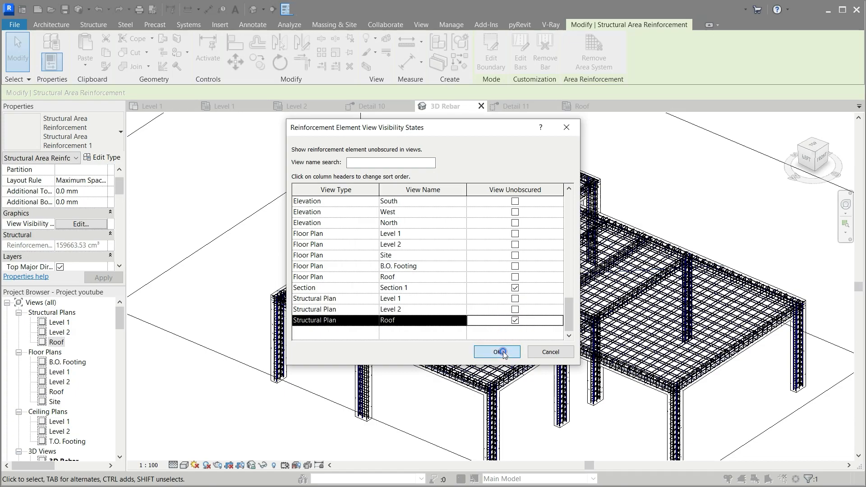
click(500, 351)
Return to the Roof structural plan, deselect the reinforcement, and examine the bar grid across the slab
click(583, 106)
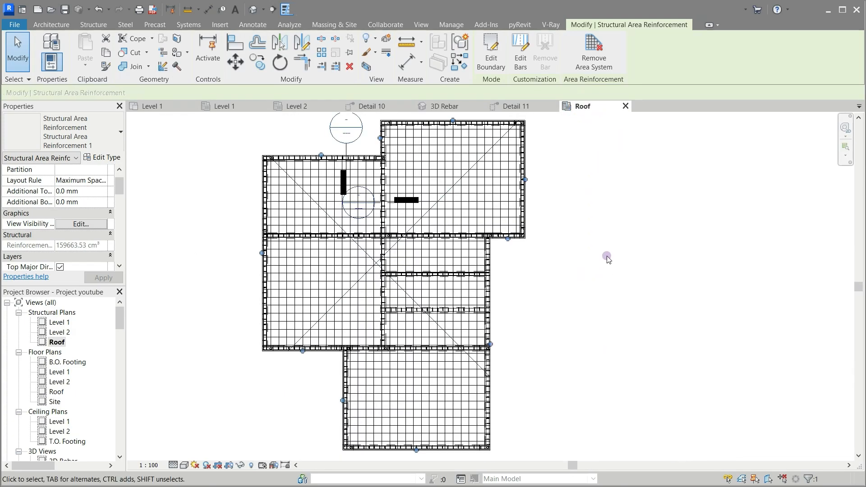
click(607, 255)
scroll(521, 302, up, 7)
middle_drag(521, 301, 696, 299)
scroll(695, 300, down, 4)
scroll(676, 301, down, 4)
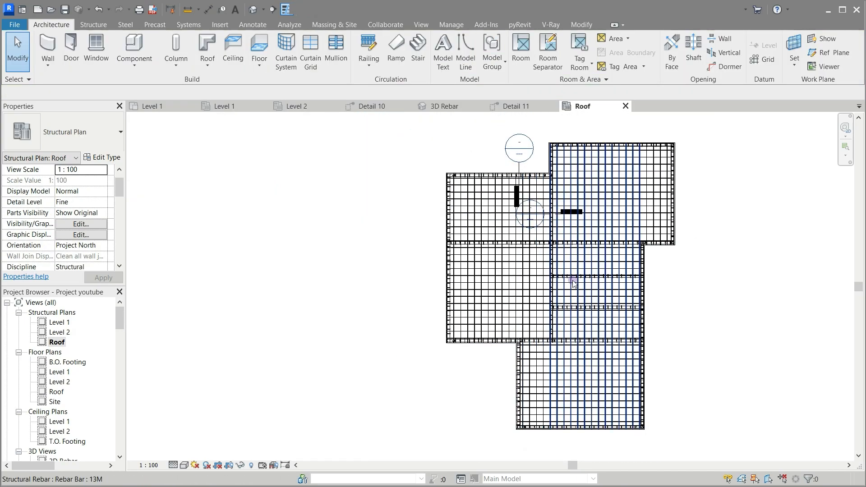
scroll(452, 228, up, 6)
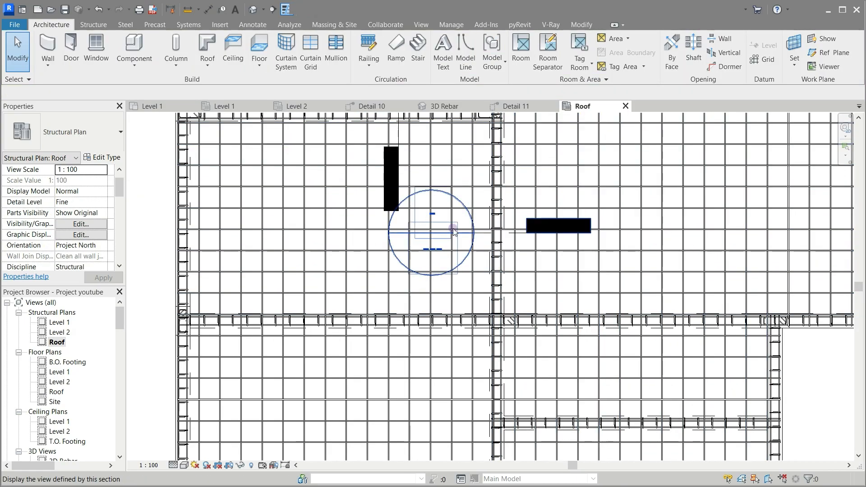
Open the Detail 8 section and examine the slab's top and bottom 13M bars around the roof beam's stirrup
double_click(440, 193)
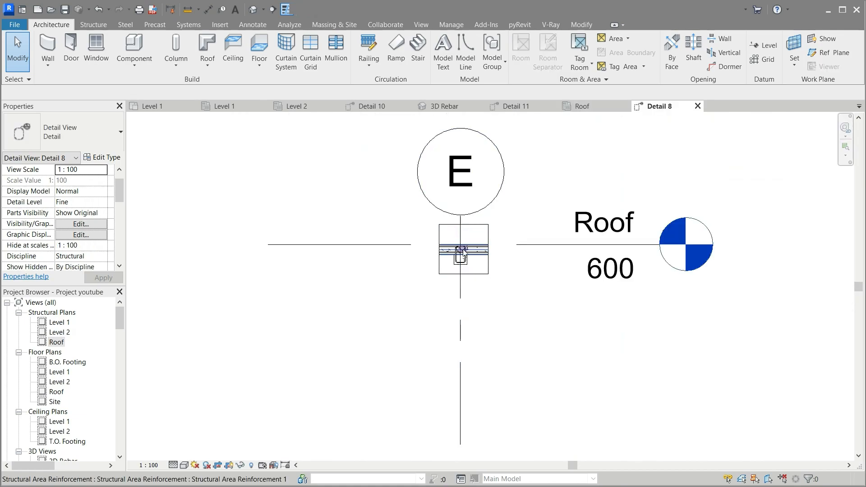
scroll(453, 232, up, 8)
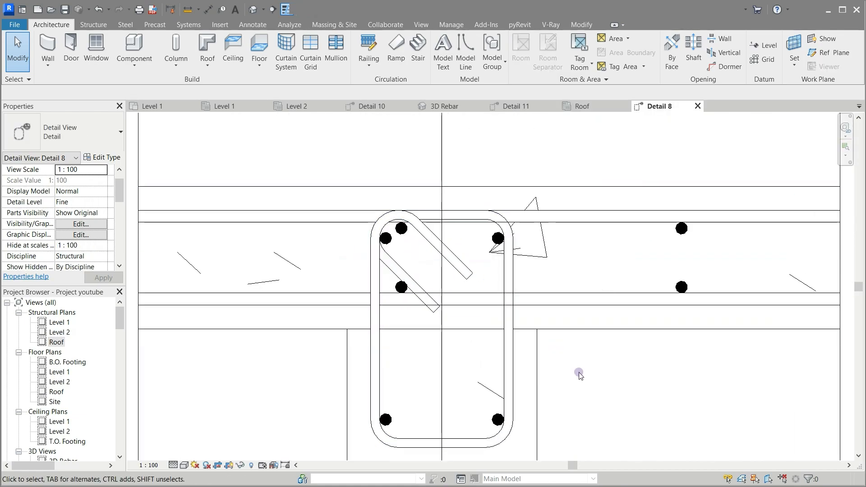
click(654, 225)
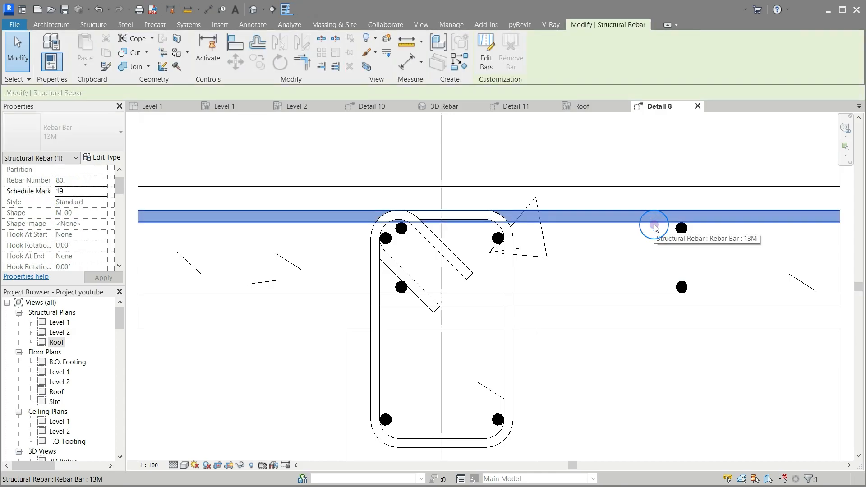
scroll(560, 257, down, 3)
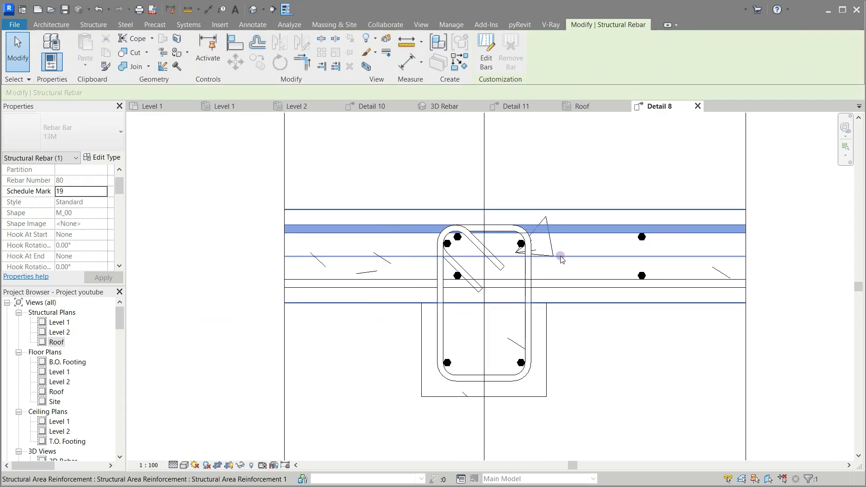
scroll(560, 257, up, 1)
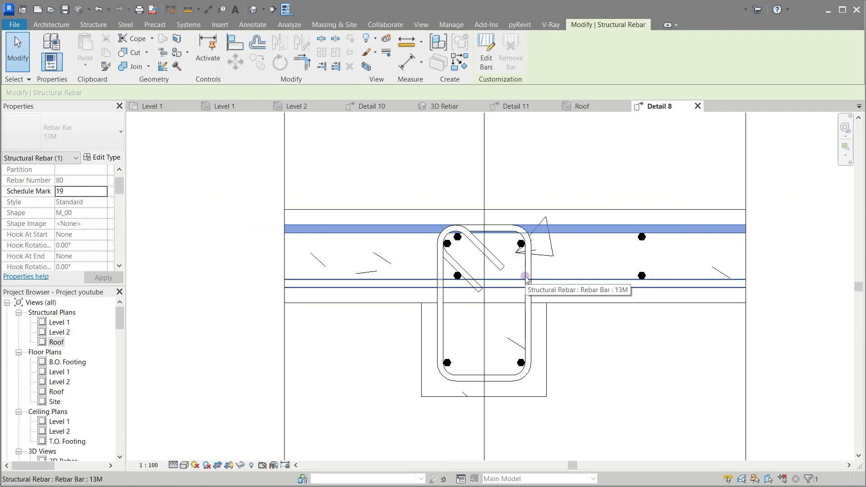
click(648, 368)
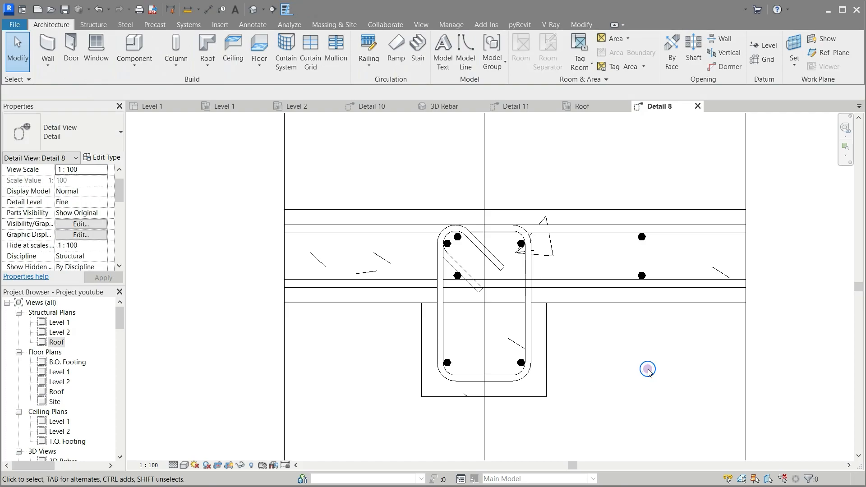
scroll(640, 367, down, 1)
scroll(640, 367, down, 1)
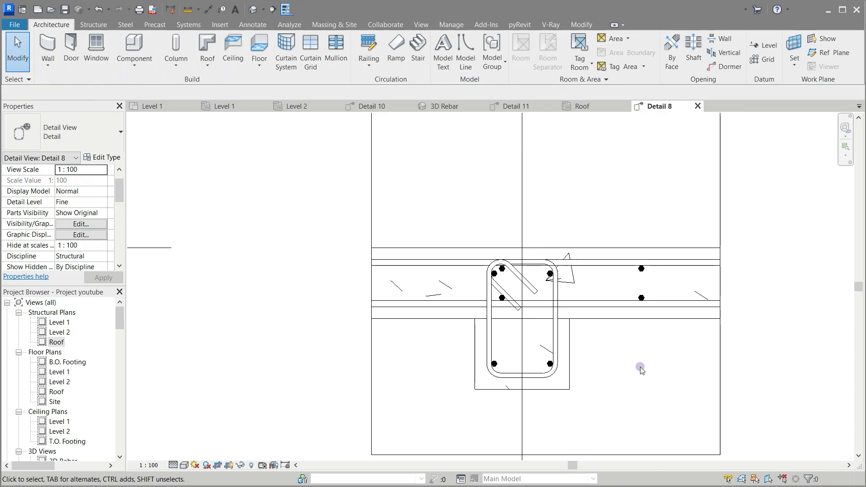
scroll(636, 355, up, 2)
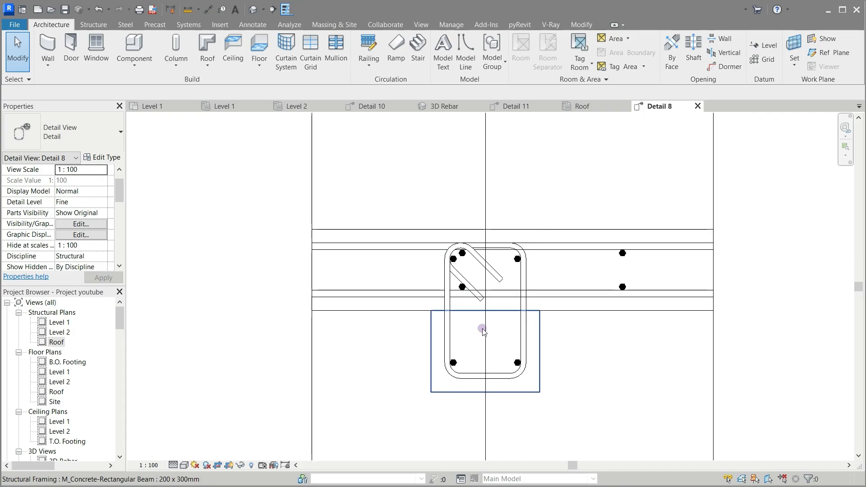
Start editing the rebar cover in the Detail 8 section and select the roof slab to check its cover setting
scroll(482, 329, down, 3)
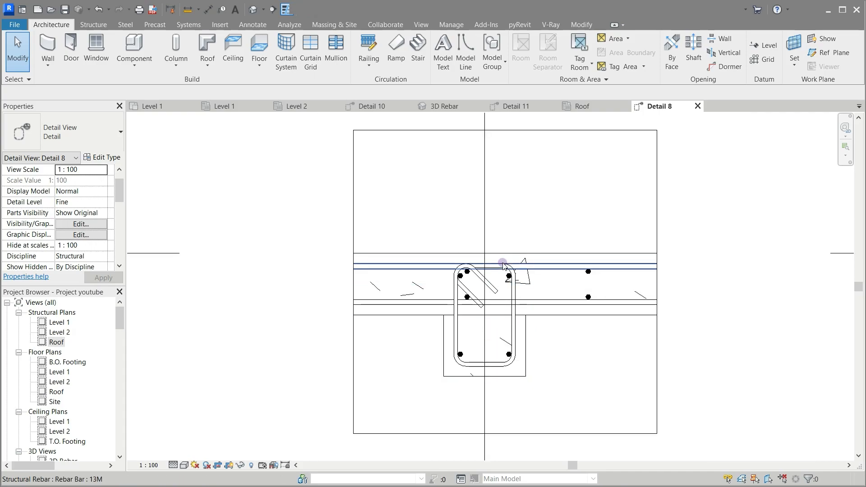
scroll(502, 263, up, 3)
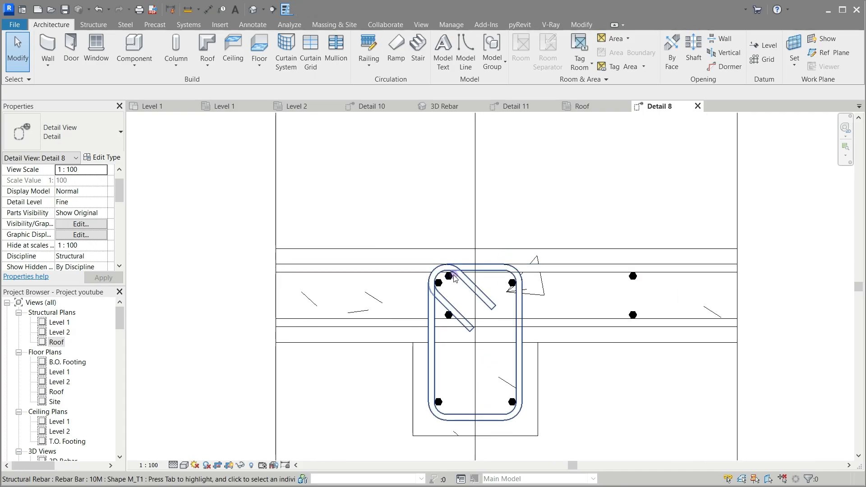
click(528, 256)
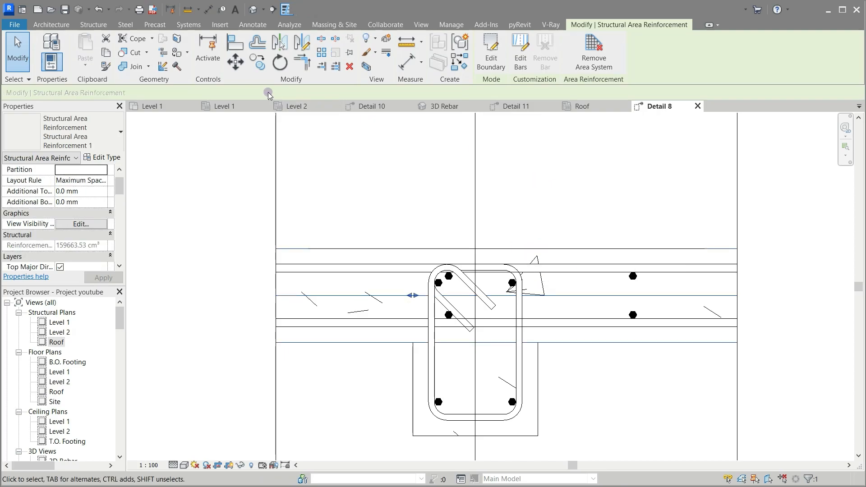
click(100, 26)
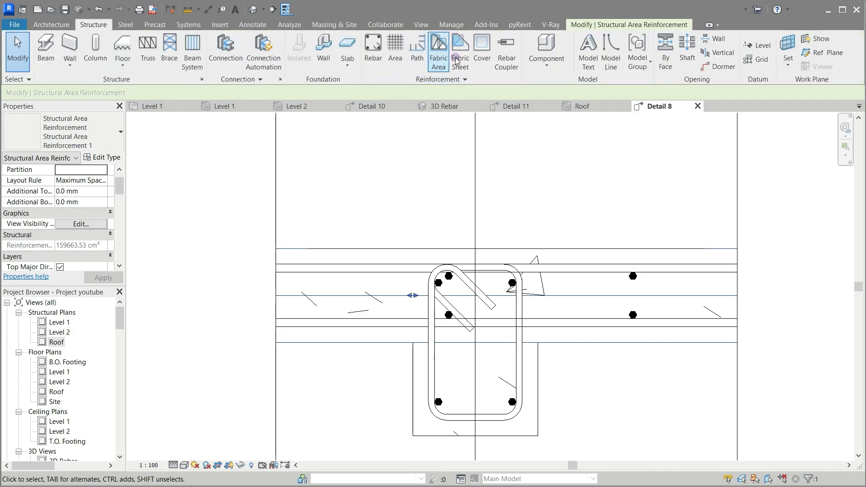
click(482, 48)
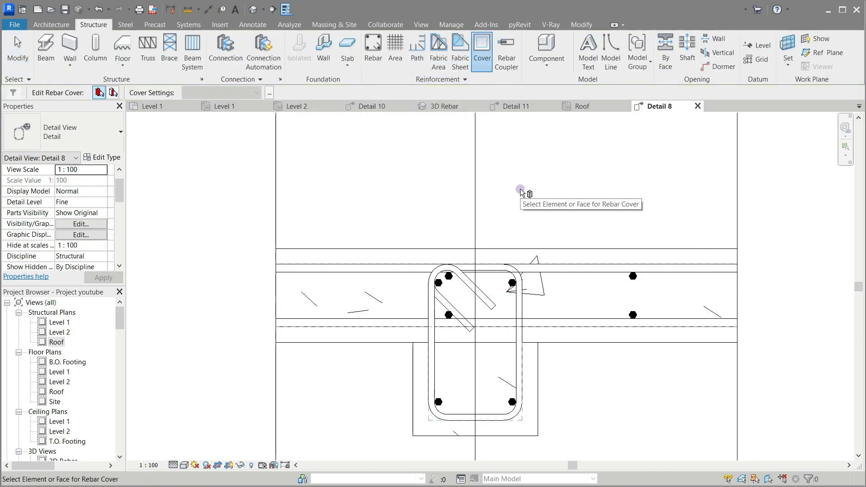
click(543, 251)
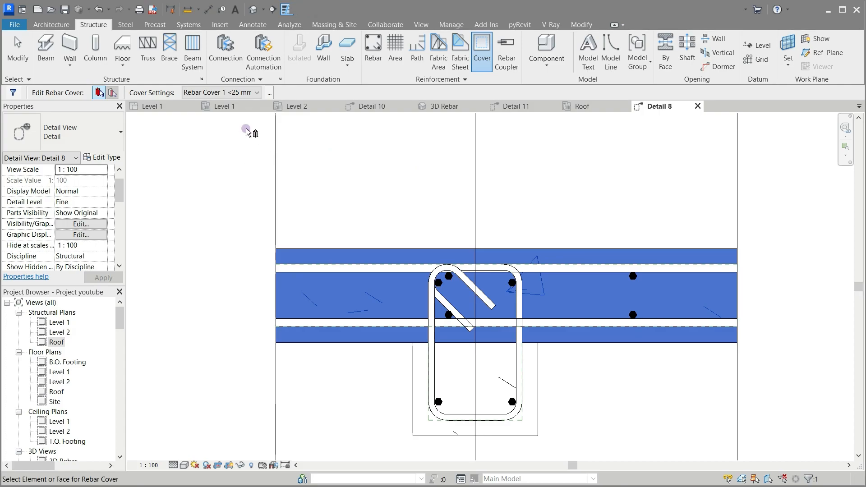
click(259, 93)
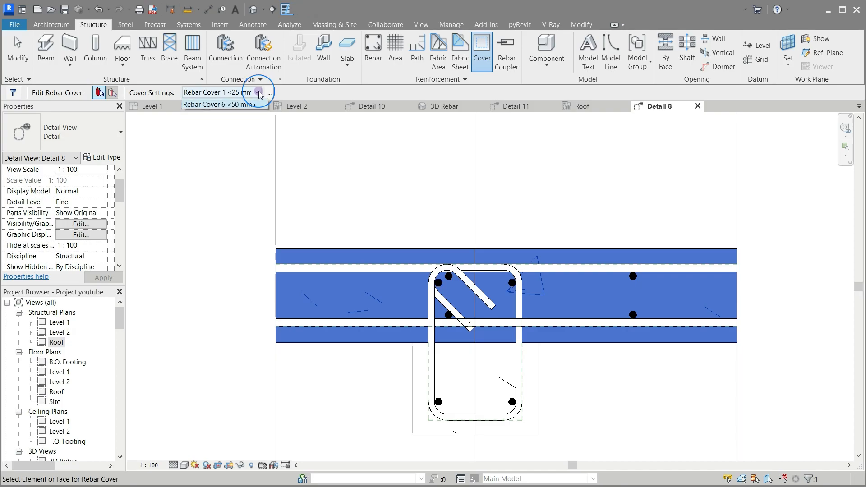
click(260, 93)
Add a new rebar cover setting of 20 mm to the project's rebar cover list
click(269, 93)
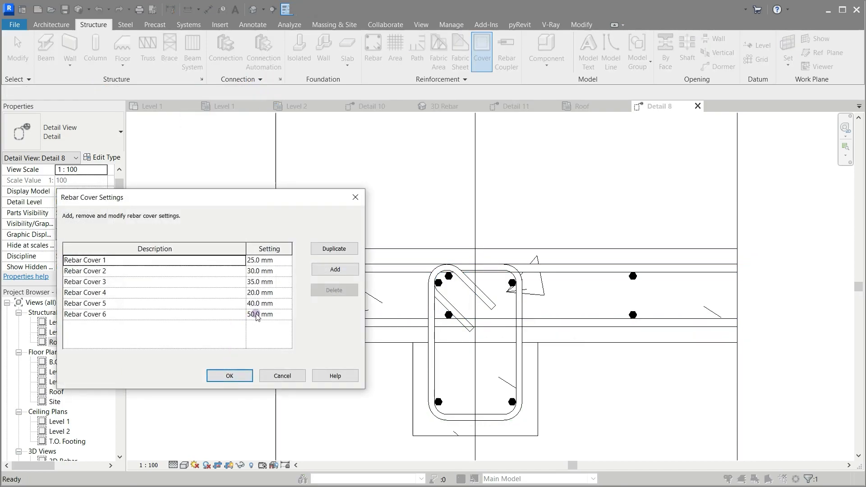
click(314, 272)
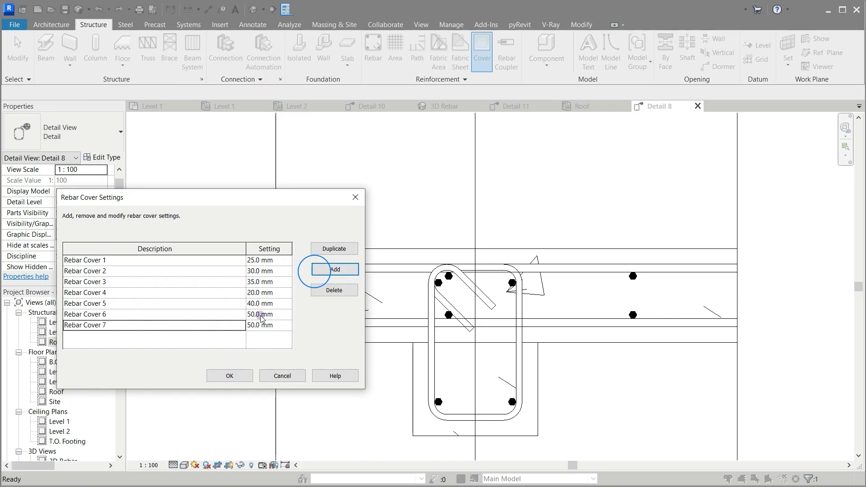
click(254, 327)
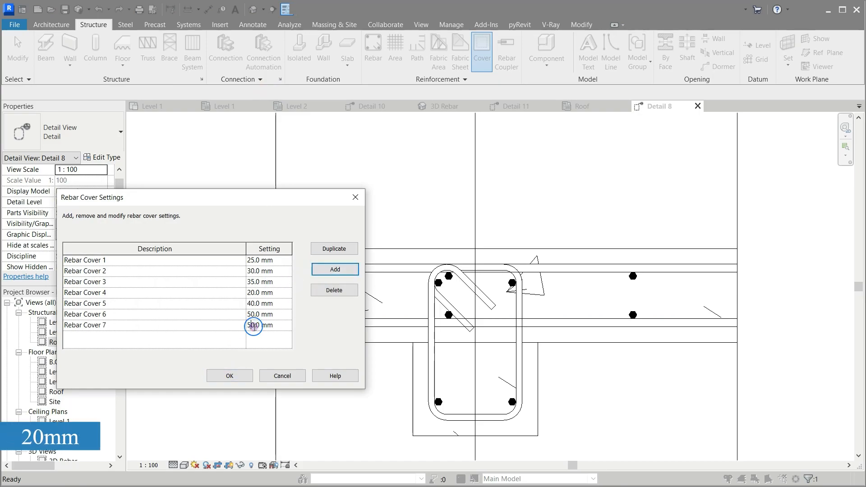
drag(254, 329, 243, 325)
text(2)
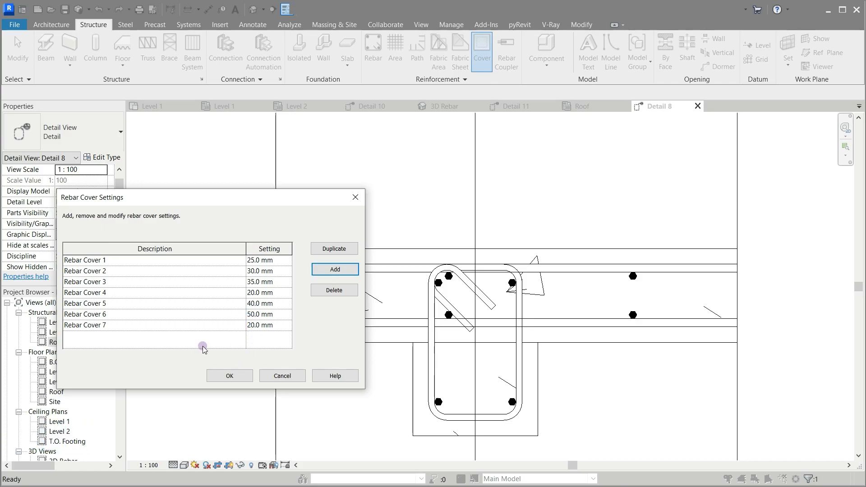
click(220, 376)
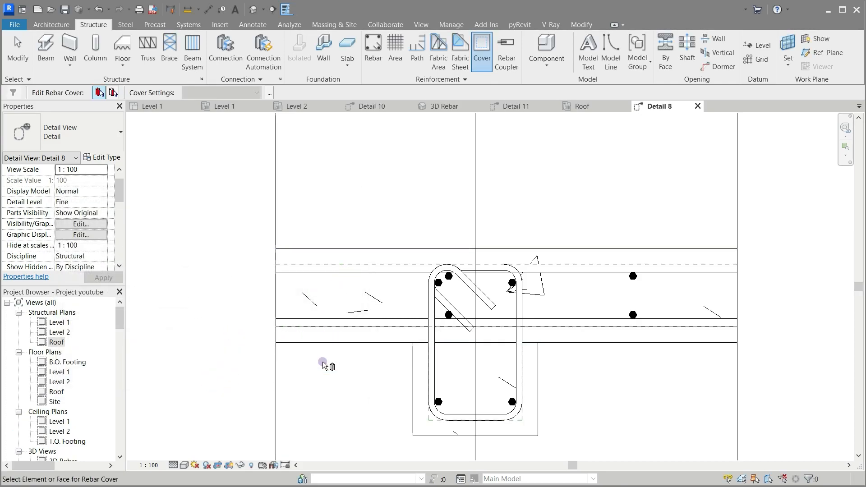
Assign Rebar Cover 7 <20 mm> to the roof slab and finish the cover edit
click(328, 350)
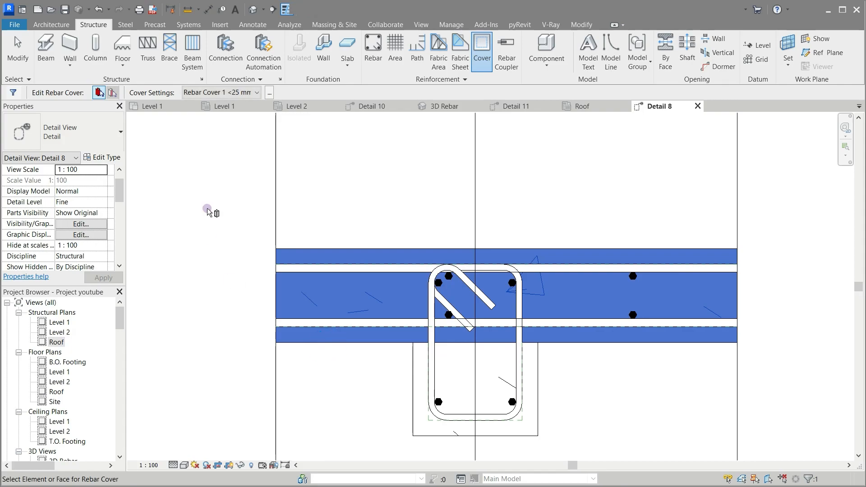
click(255, 94)
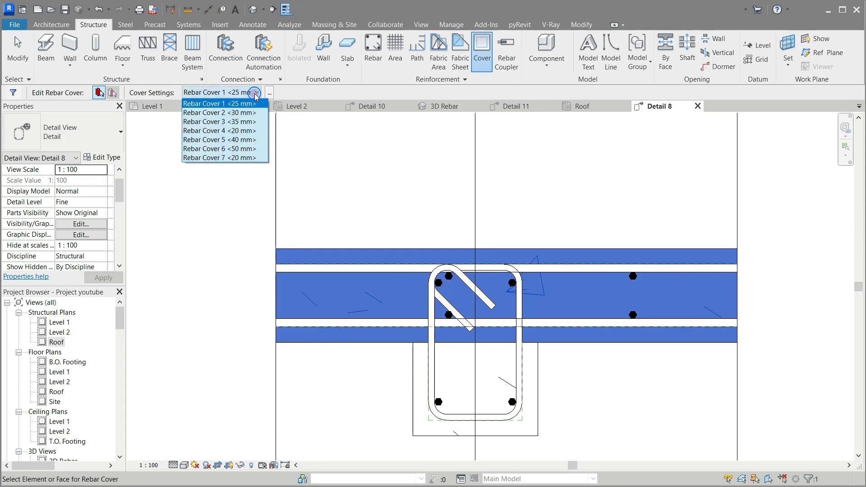
click(233, 157)
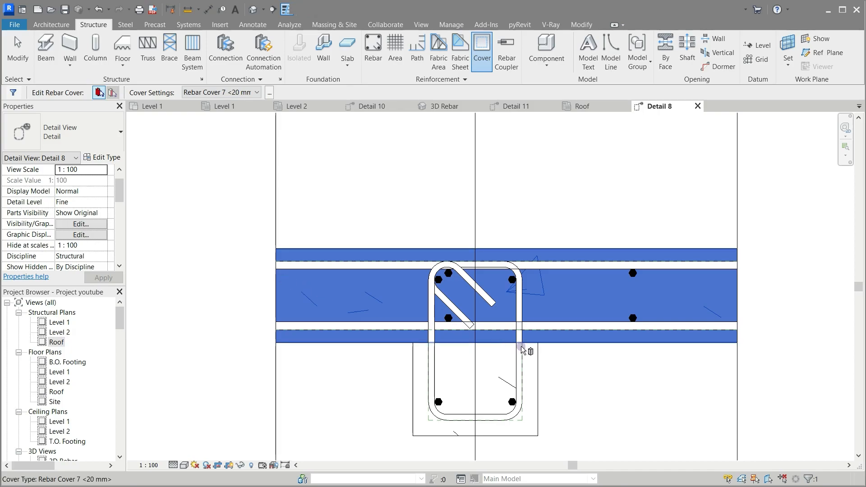
key(Escape)
key(Escape)
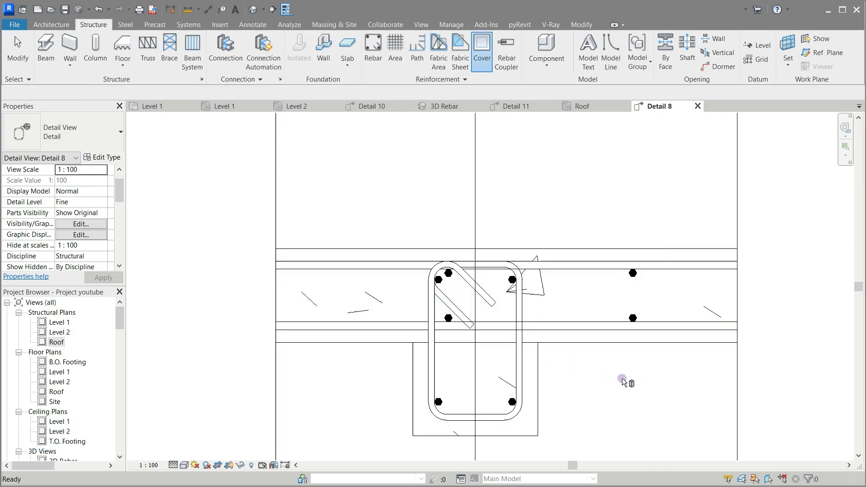
Review the project's rebar cover settings once more and close them without changes
scroll(619, 381, down, 5)
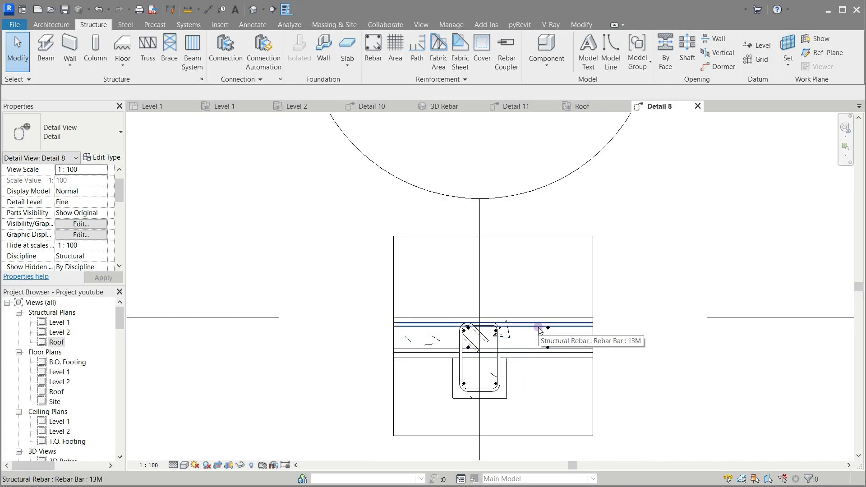
click(490, 56)
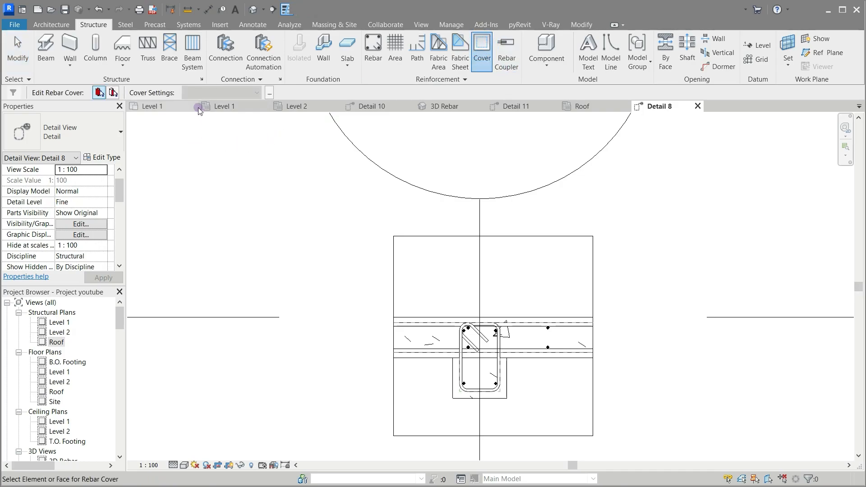
click(269, 92)
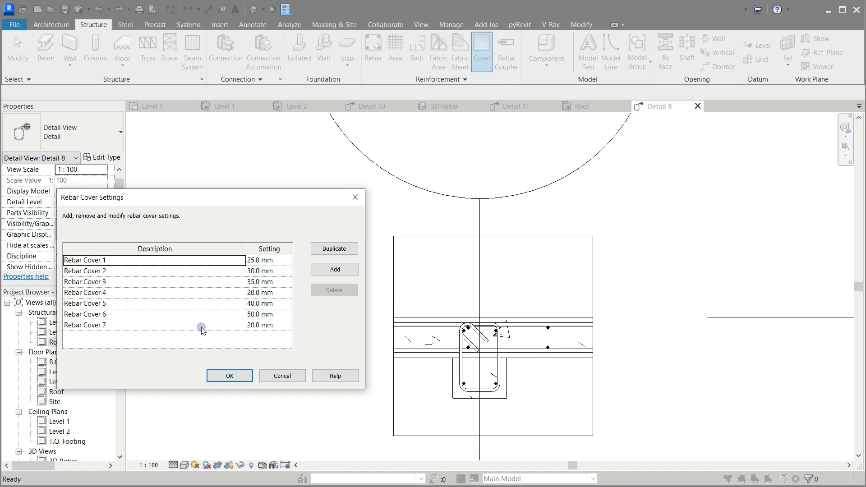
click(355, 198)
key(Escape)
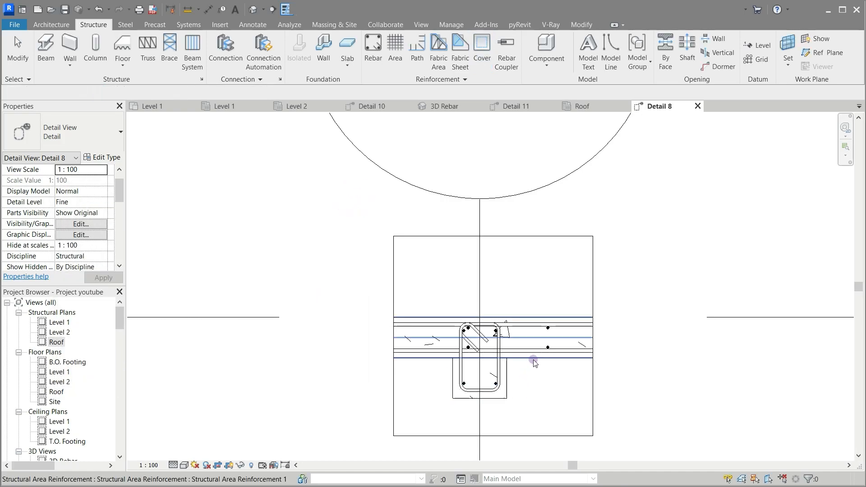
Open the 3D Rebar view and examine the reinforcement of the whole structure, from the roof slabs down to the footings
click(447, 106)
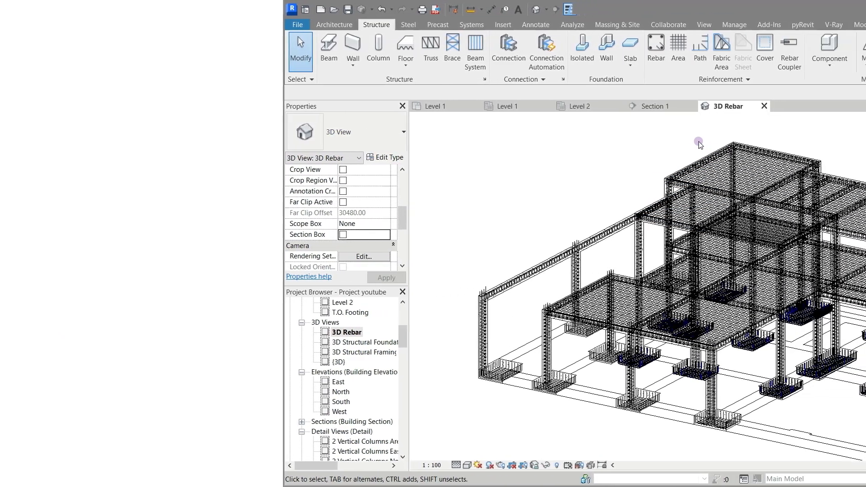
scroll(706, 141, down, 1)
scroll(561, 418, down, 1)
scroll(514, 425, up, 1)
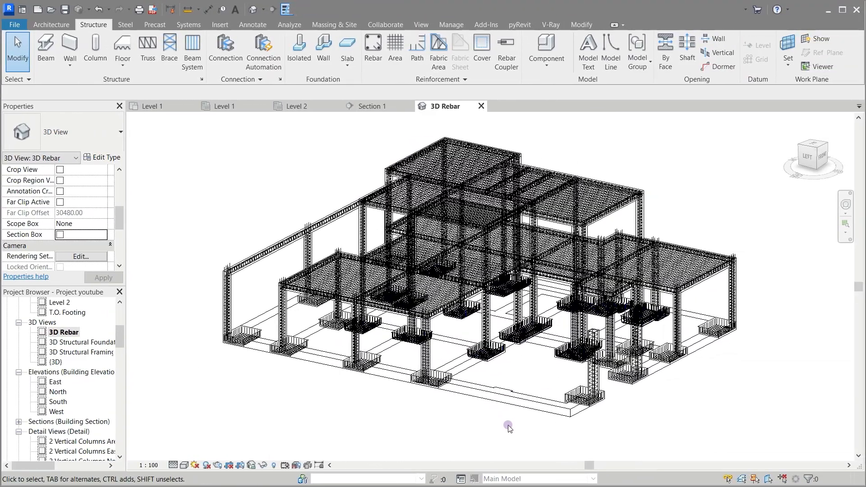
scroll(508, 421, up, 2)
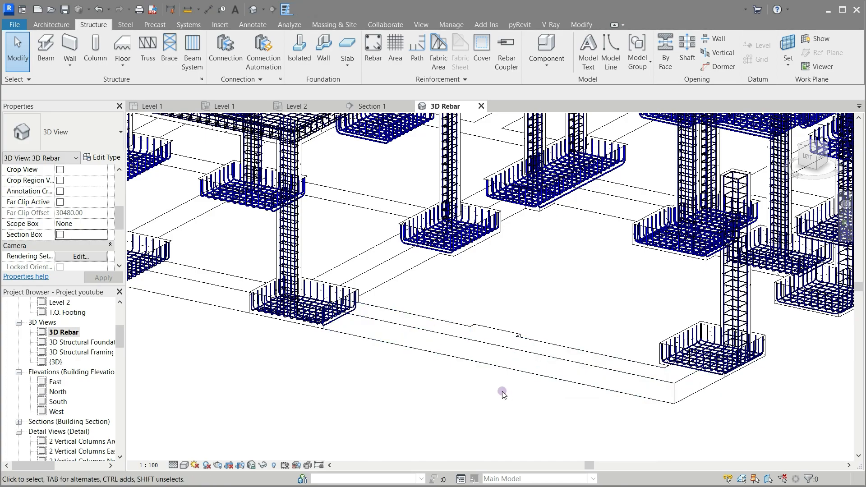
scroll(426, 377, down, 3)
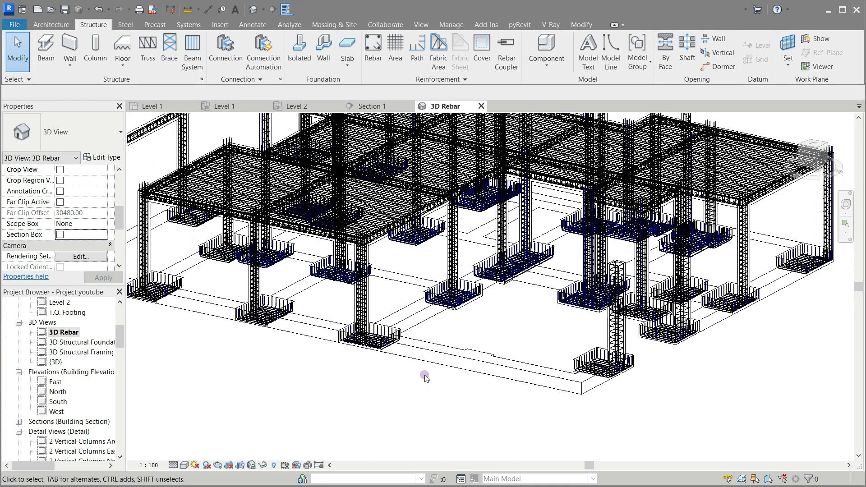
scroll(426, 377, down, 5)
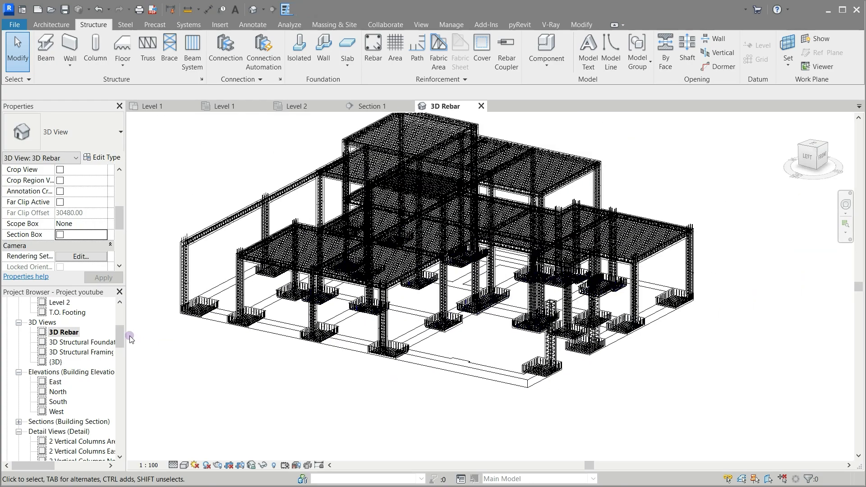
Open the T.O. Footing ceiling plan and examine the CMU walls between the columns along the grid lines
scroll(57, 337, up, 2)
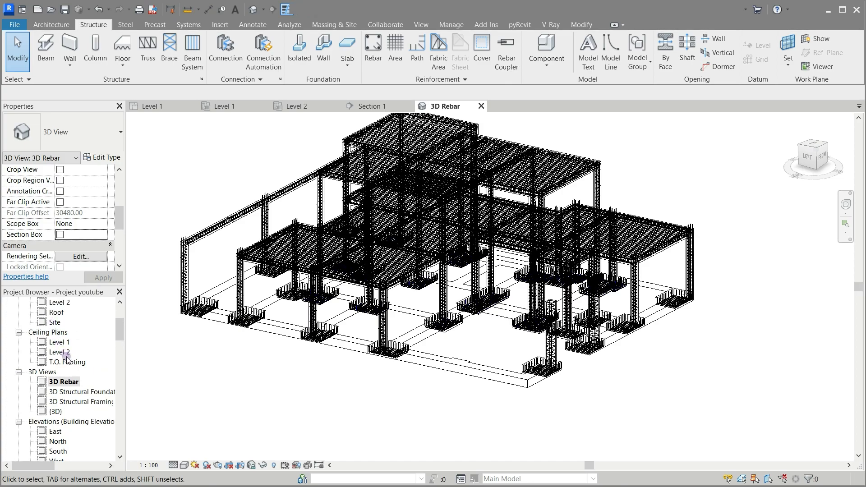
double_click(67, 362)
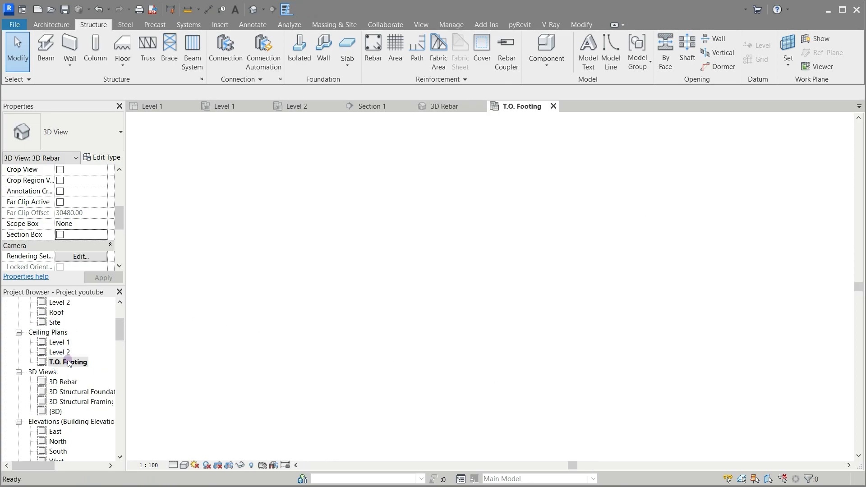
scroll(457, 254, up, 5)
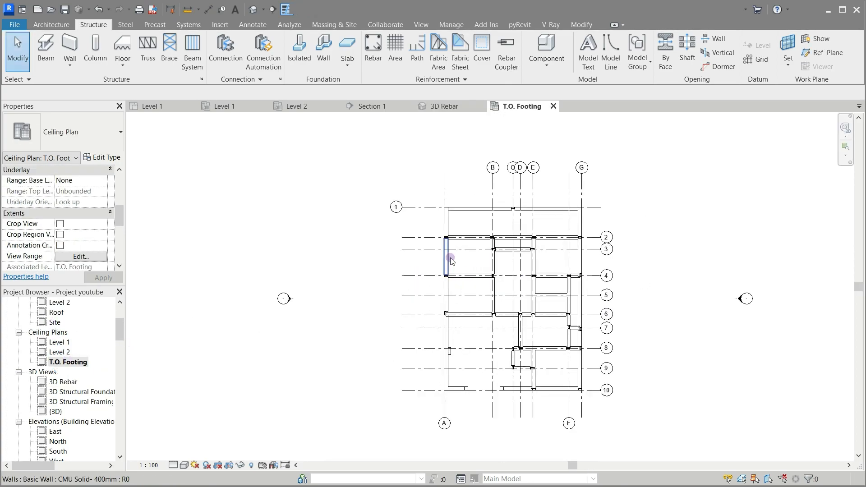
scroll(458, 255, up, 2)
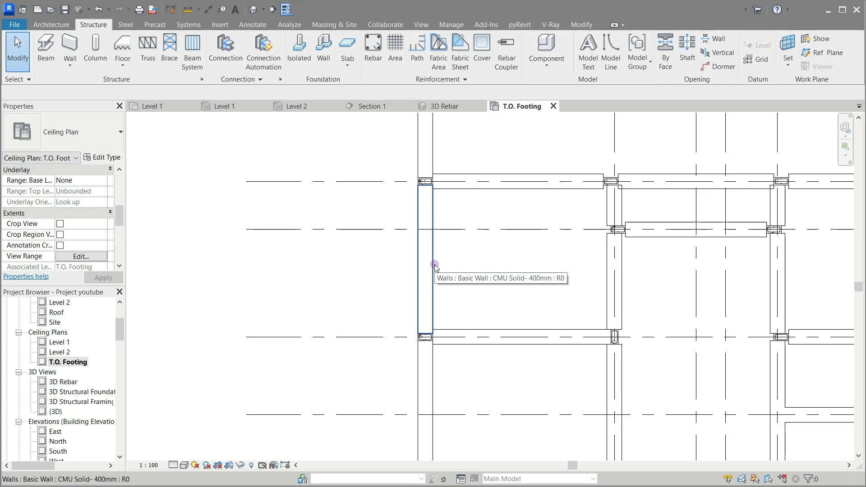
scroll(381, 265, down, 2)
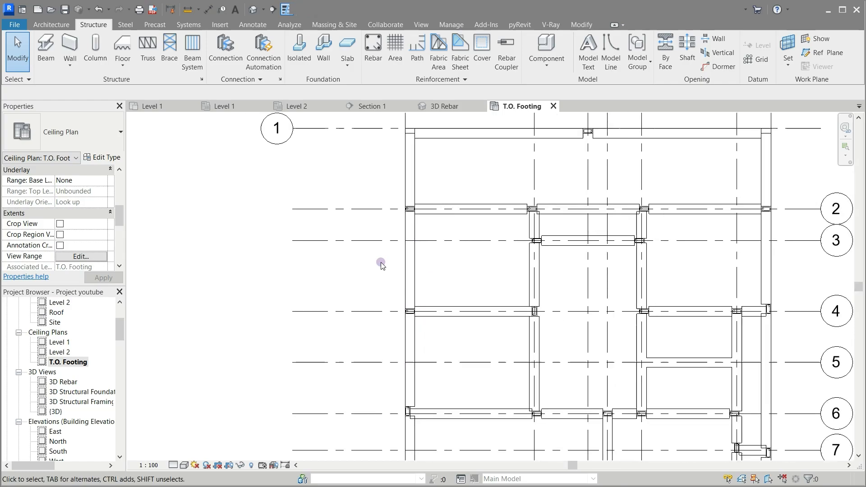
scroll(381, 265, down, 1)
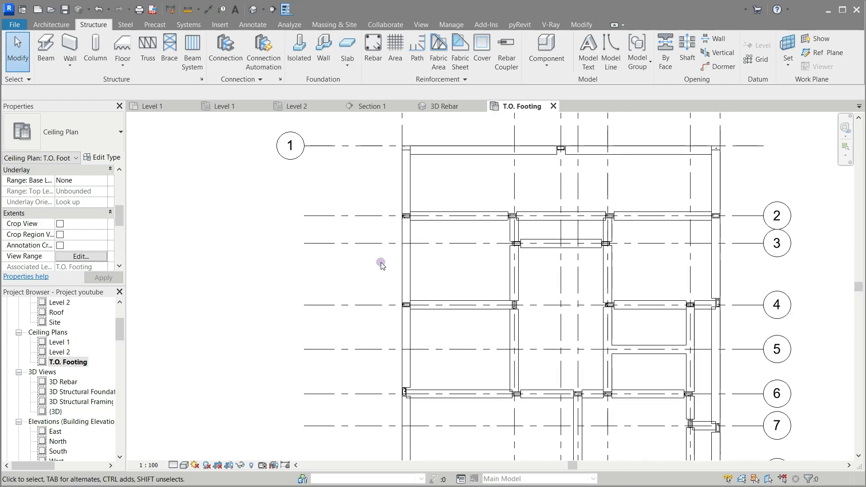
scroll(351, 267, down, 1)
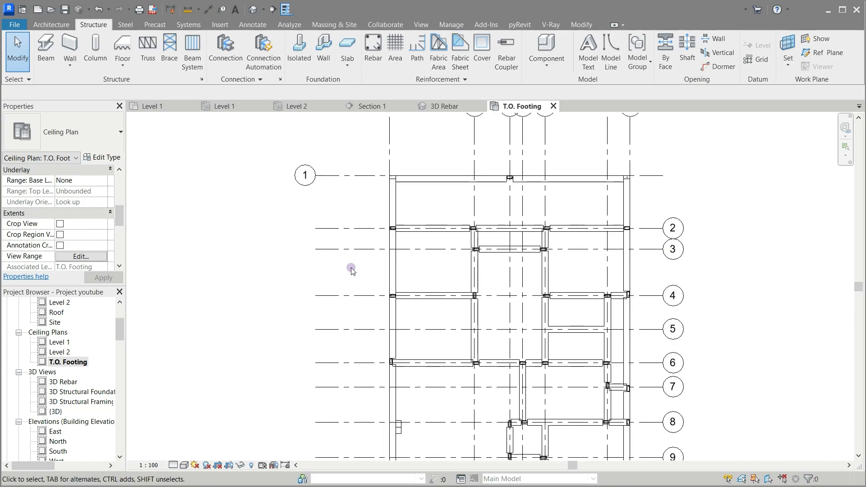
Create structural plan views for the B.O. Footing and T.O. Footing levels and close the T.O. Footing ceiling plan
scroll(77, 331, up, 4)
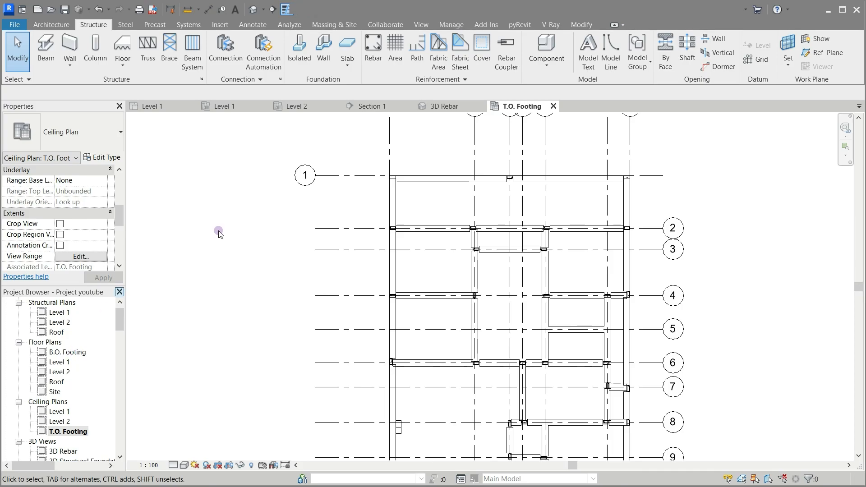
click(421, 25)
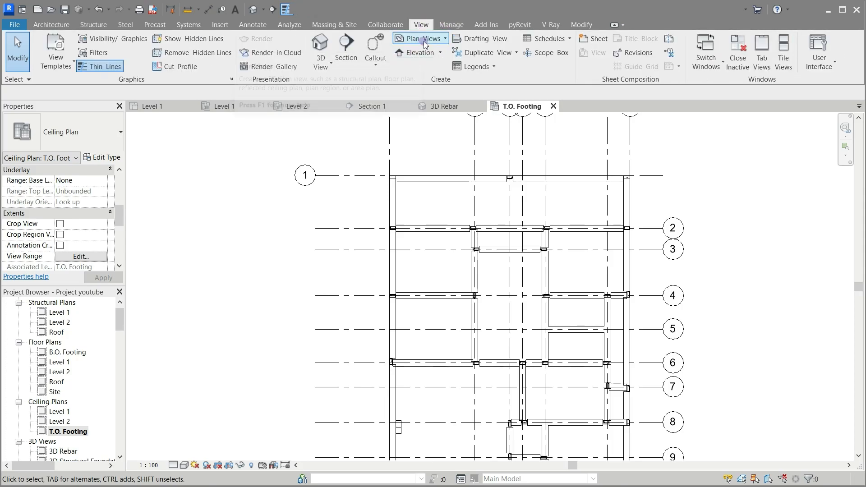
click(425, 41)
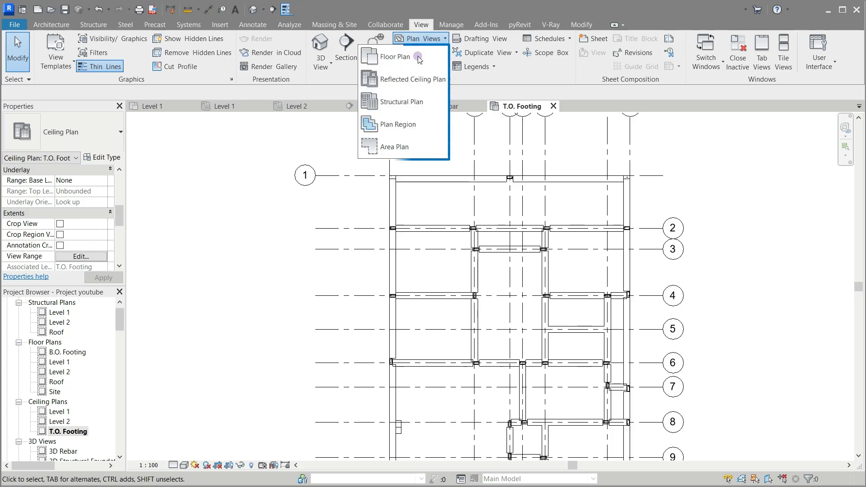
click(401, 102)
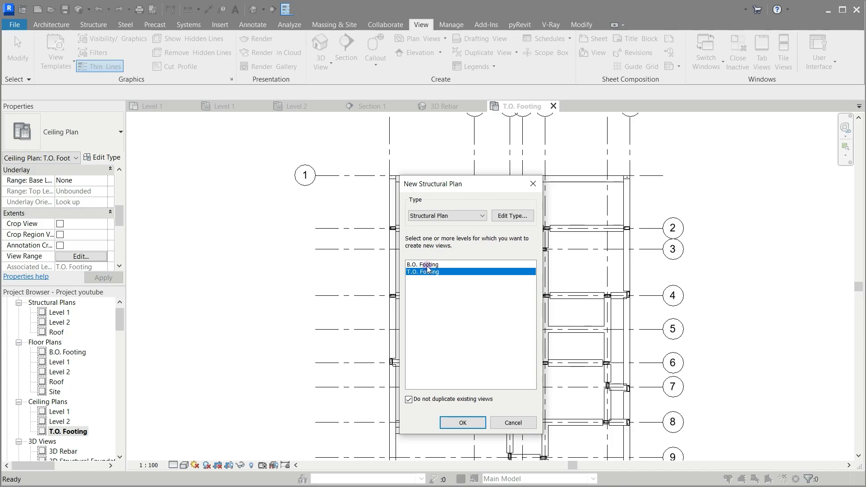
ctrl+click(427, 265)
click(462, 423)
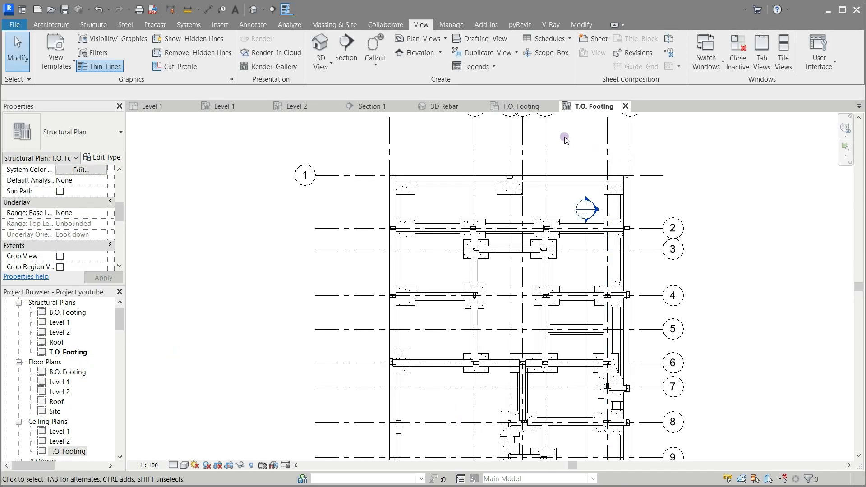
click(554, 106)
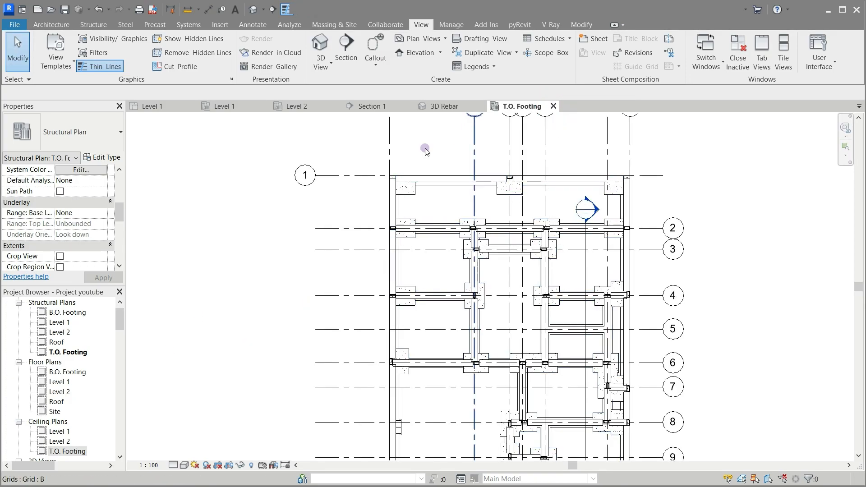
Temporarily hide the Concrete 100mm floor in the T.O. Footing structural plan
scroll(413, 315, up, 5)
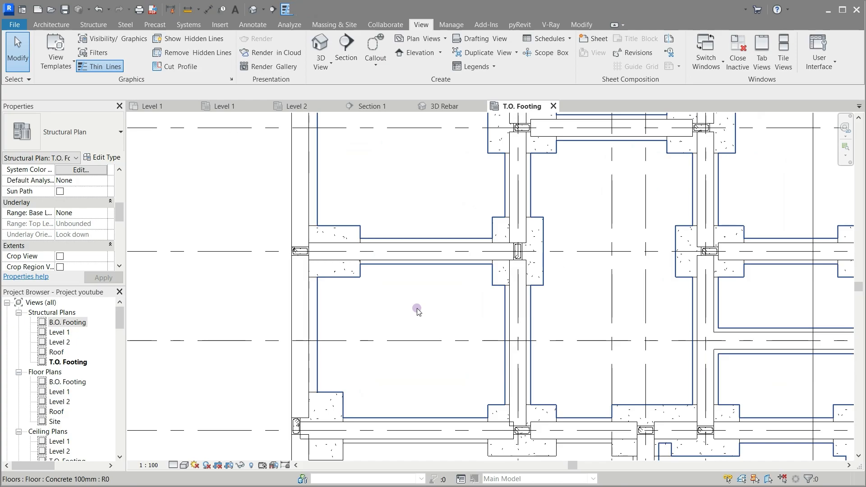
click(417, 303)
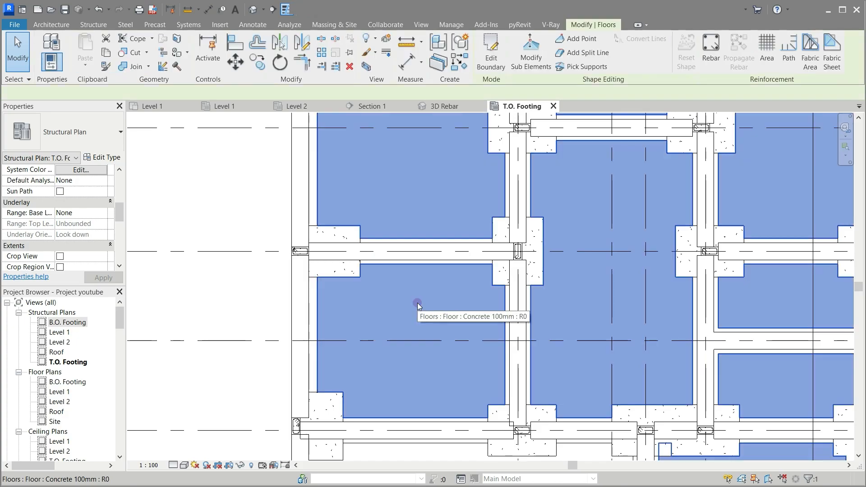
click(245, 465)
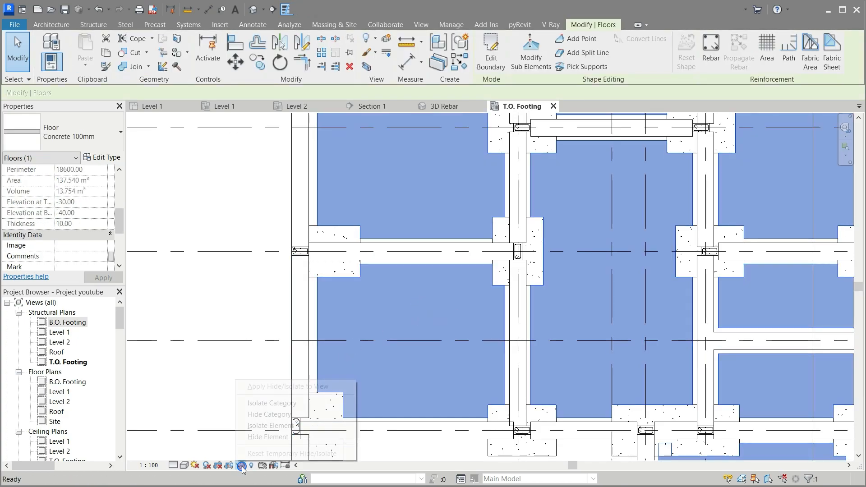
click(252, 442)
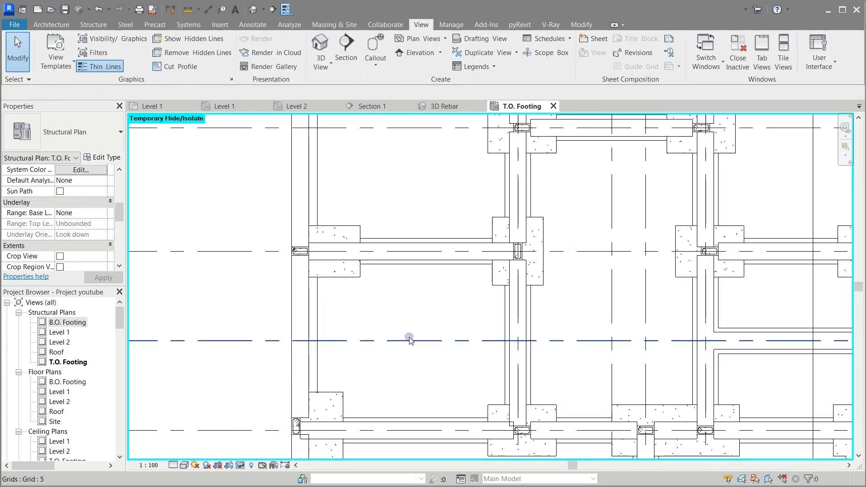
Hide the whole wall category in the T.O. Footing structural plan, starting from a CMU Solid- 400mm wall
scroll(366, 323, down, 2)
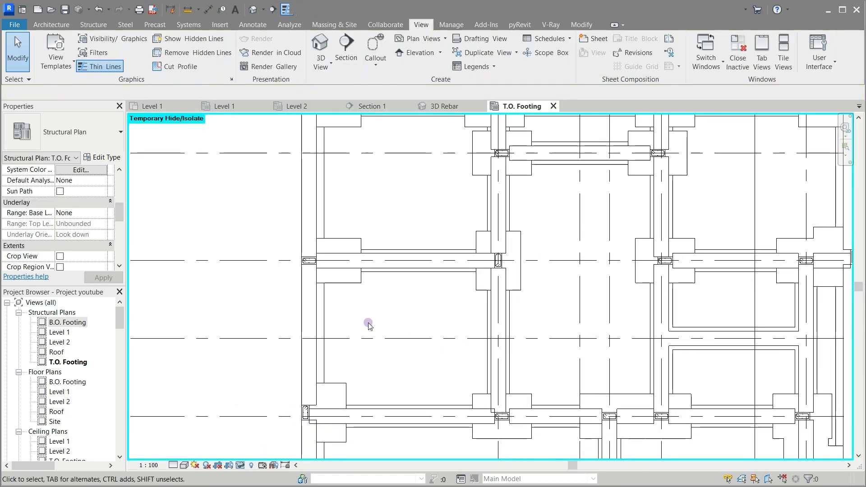
click(396, 276)
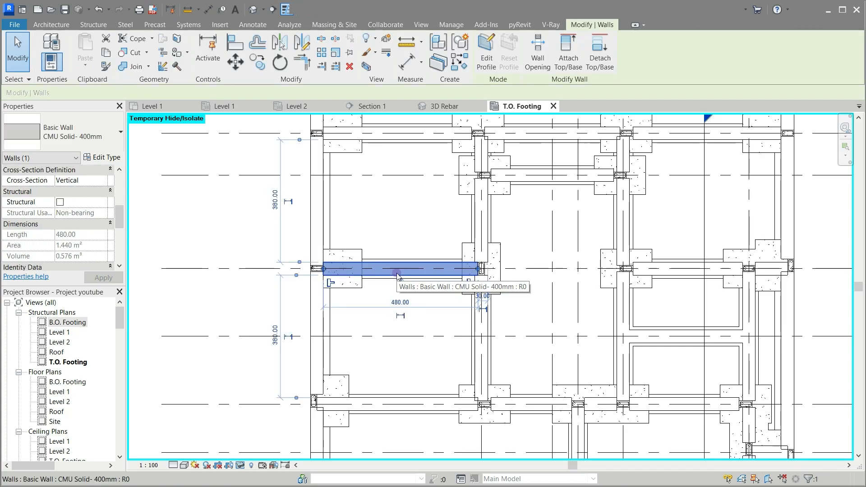
right_click(397, 276)
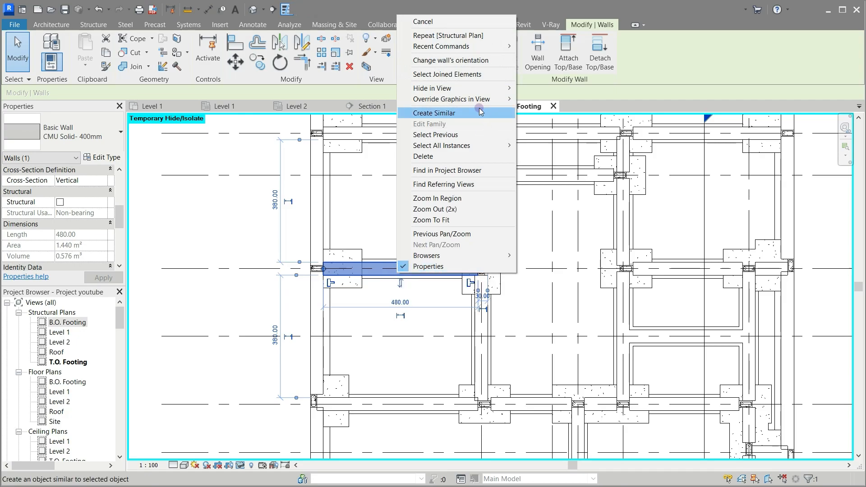
mouse_move(482, 89)
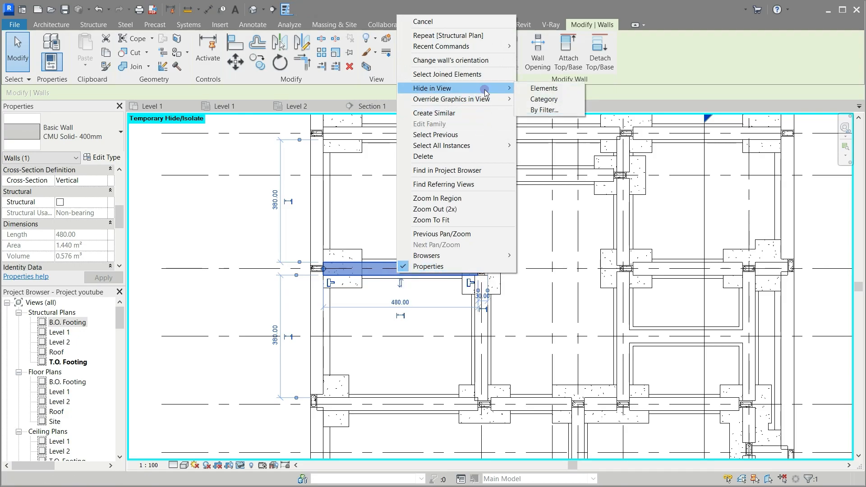
click(536, 99)
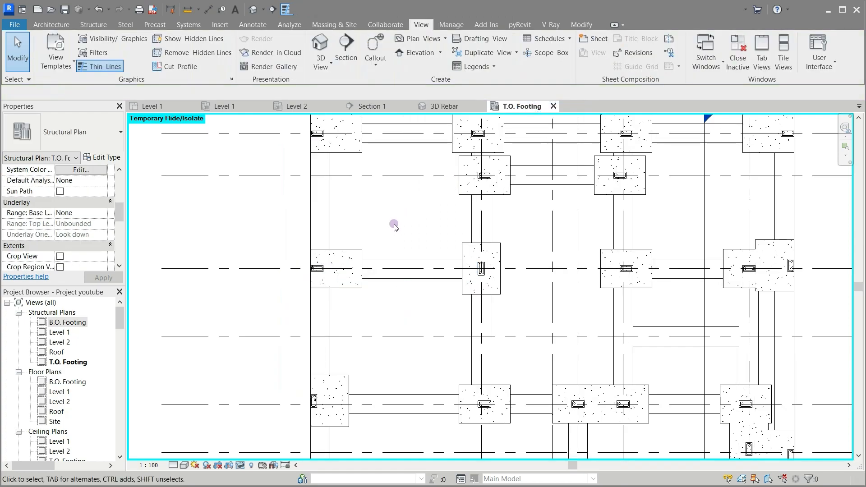
Draw a Detail-type section across the 600 x 400 bearing footing along grid 1, between its column footings
scroll(394, 227, down, 1)
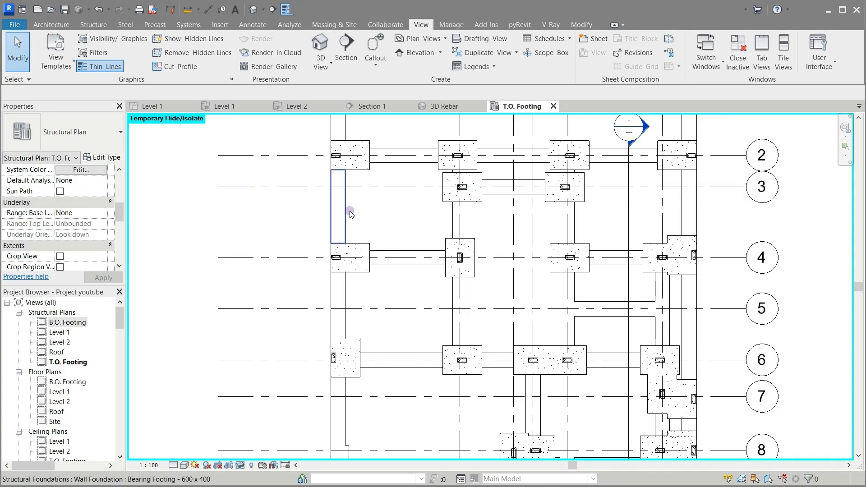
scroll(393, 279, down, 2)
scroll(417, 300, down, 1)
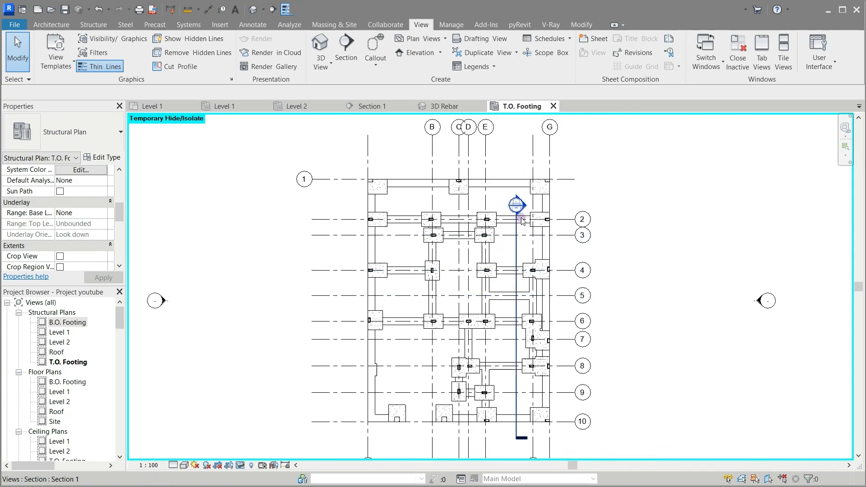
scroll(528, 206, up, 4)
scroll(498, 157, up, 4)
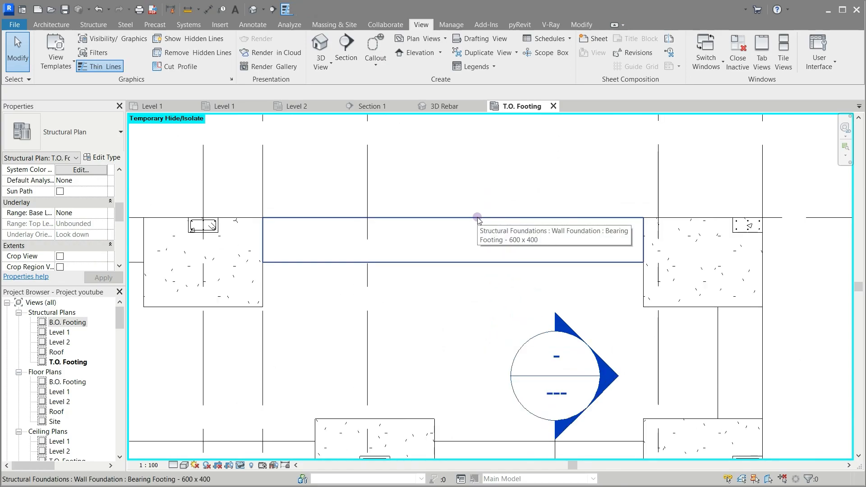
click(477, 218)
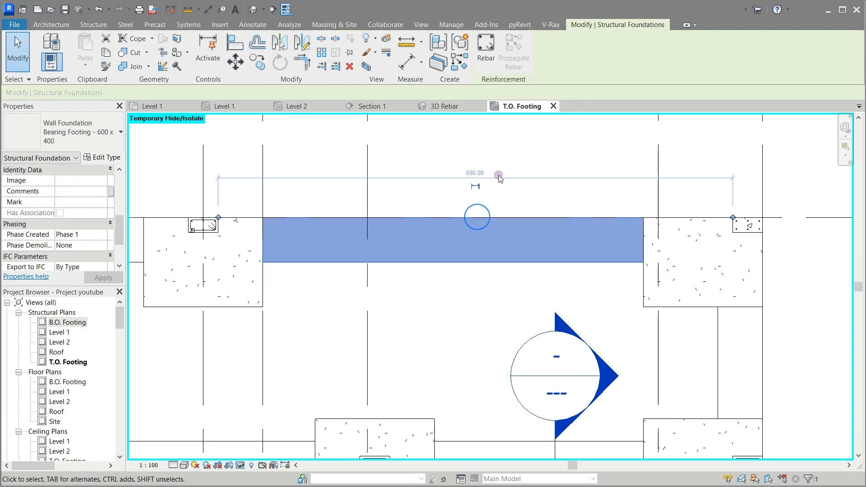
click(273, 9)
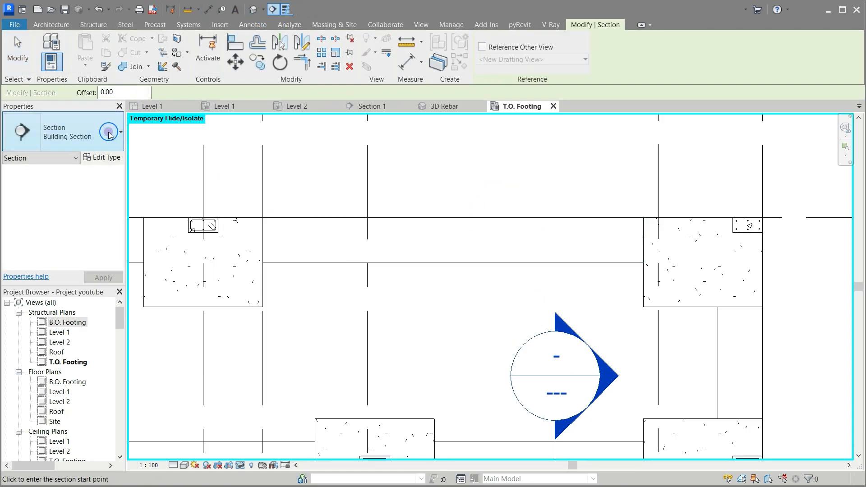
click(88, 138)
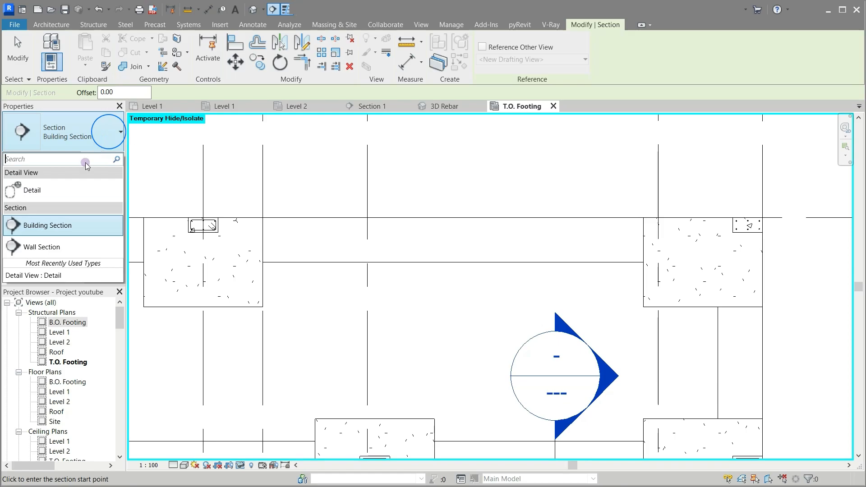
click(34, 189)
click(447, 198)
click(450, 309)
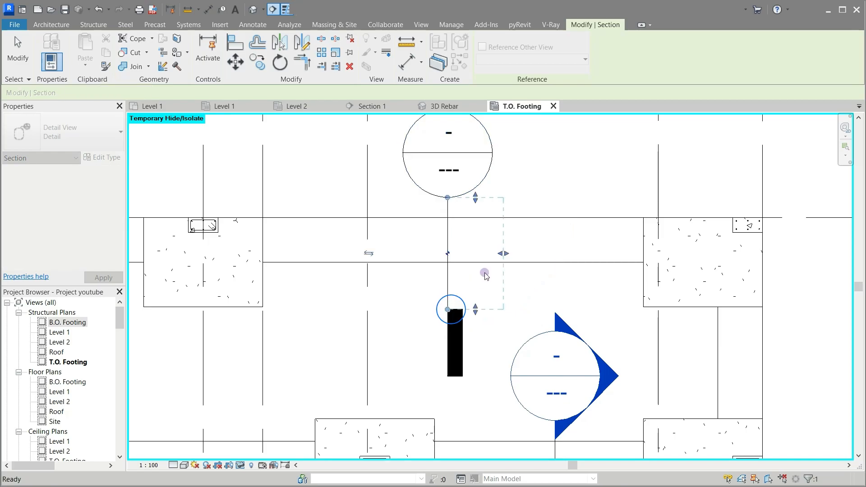
key(Escape)
key(Escape)
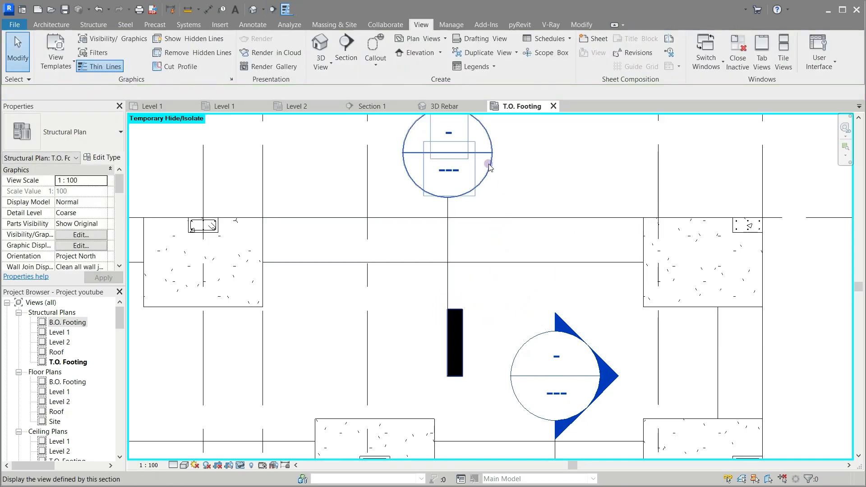
Open the new footing detail view and enlarge its crop region outward past grid 1 and upward
double_click(490, 165)
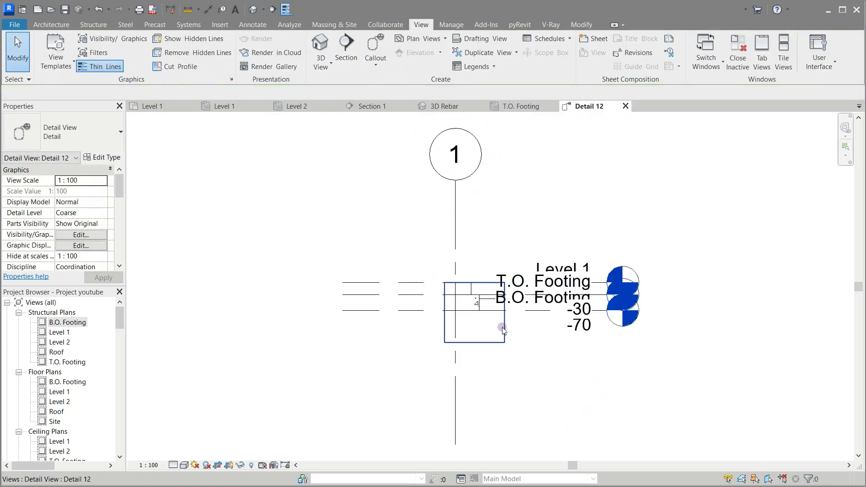
scroll(503, 331, up, 3)
click(476, 357)
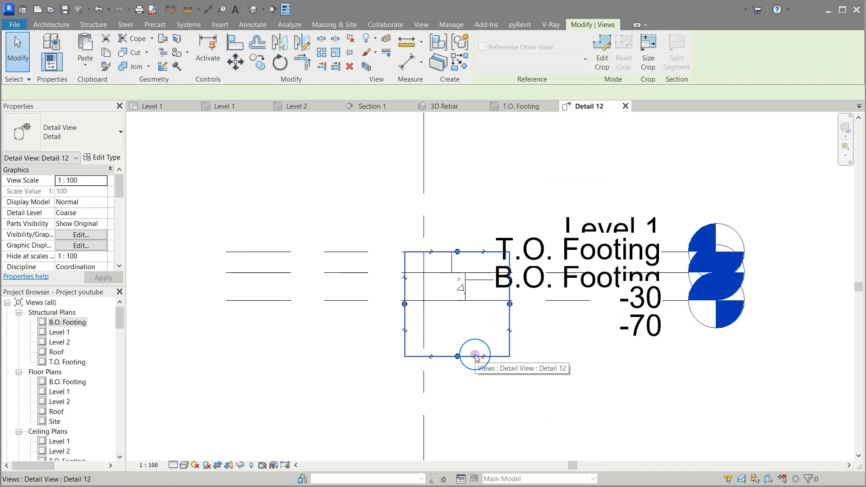
drag(406, 302, 383, 303)
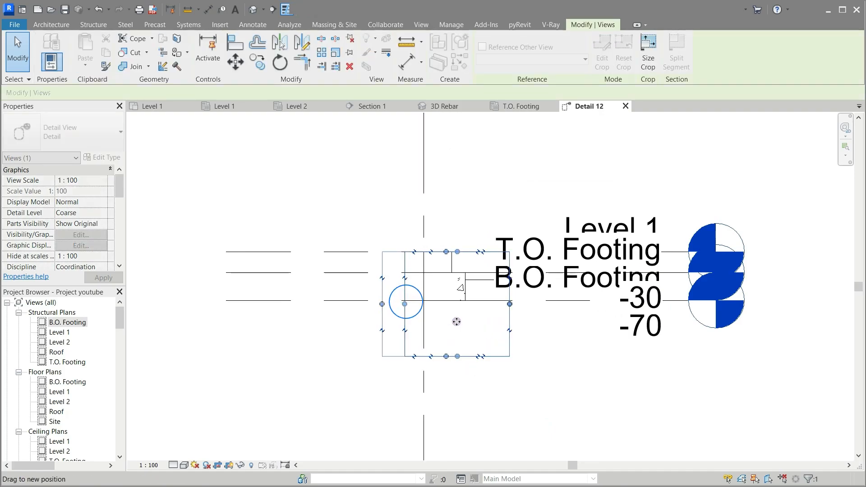
drag(446, 252, 447, 228)
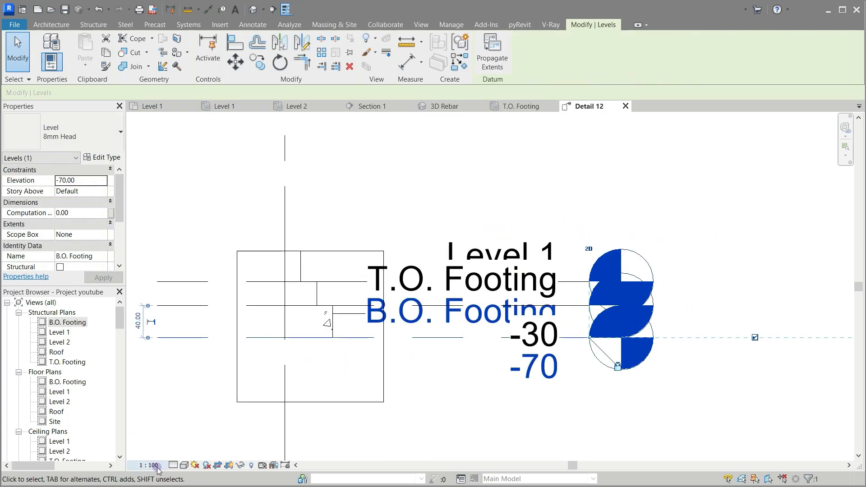
Set the footing detail view's scale to 1:20
click(152, 466)
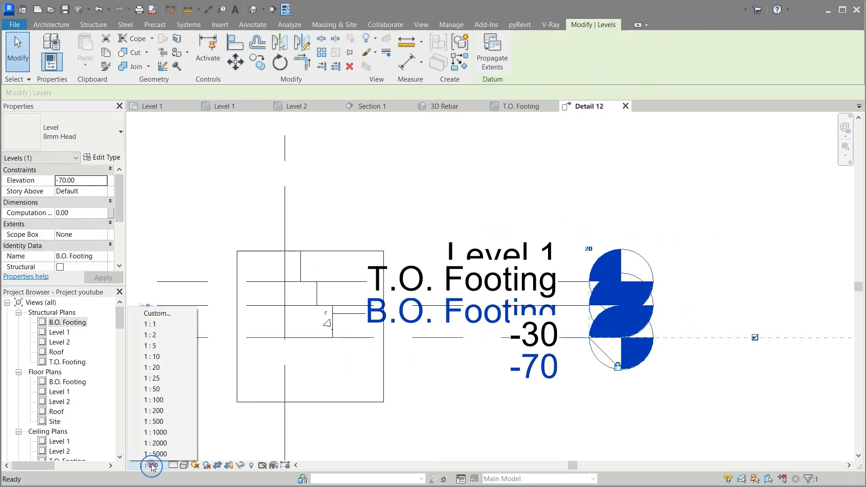
click(154, 368)
click(511, 364)
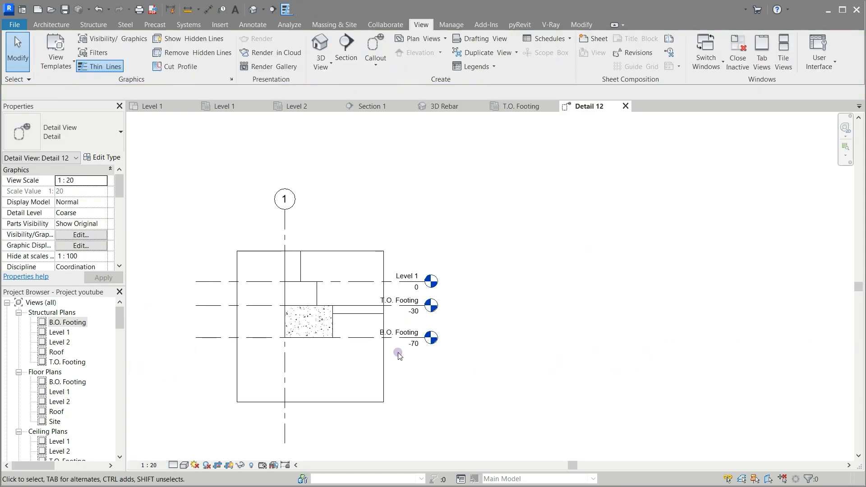
Extend the B.O. Footing level line so its head sits well outside the detail's crop region
click(399, 371)
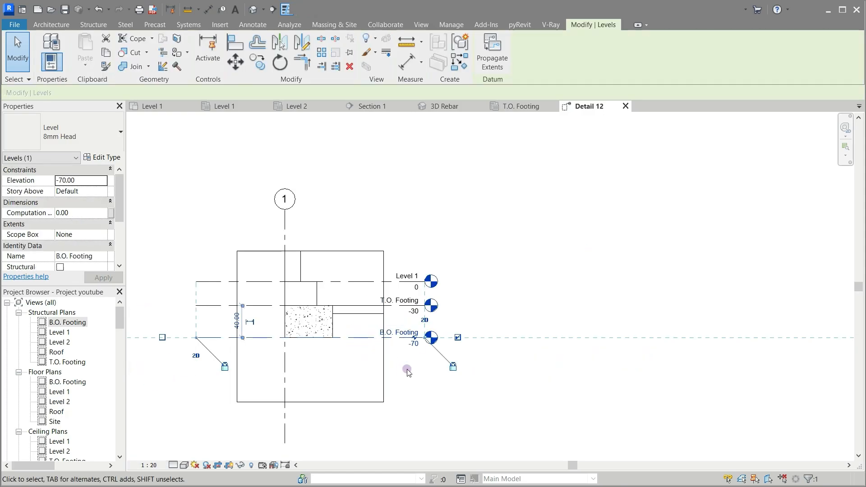
drag(427, 342, 676, 337)
click(229, 327)
Place a 10M stirrup of shape M_T1 inside the 600 x 400 bearing footing, with its hooks at the lower-left corner
scroll(226, 324, up, 5)
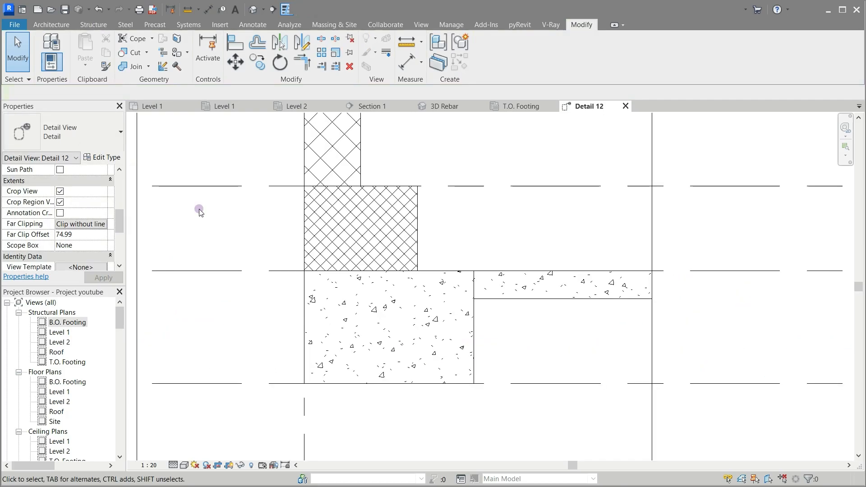
click(304, 328)
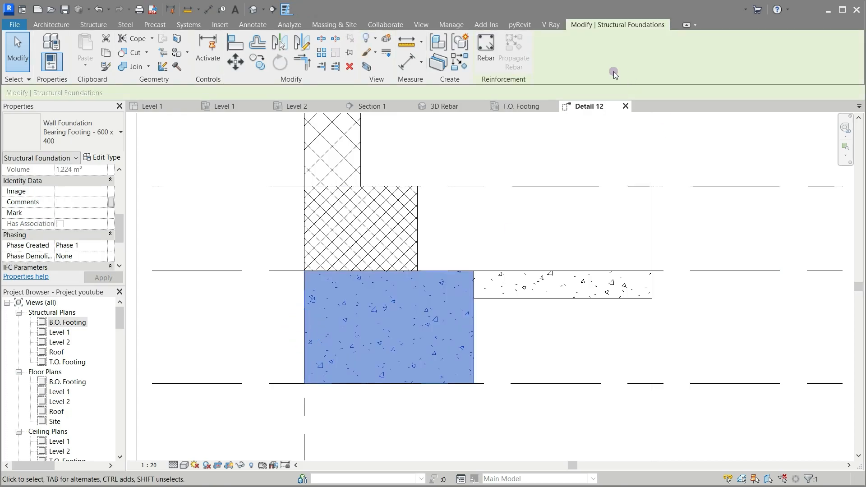
click(485, 48)
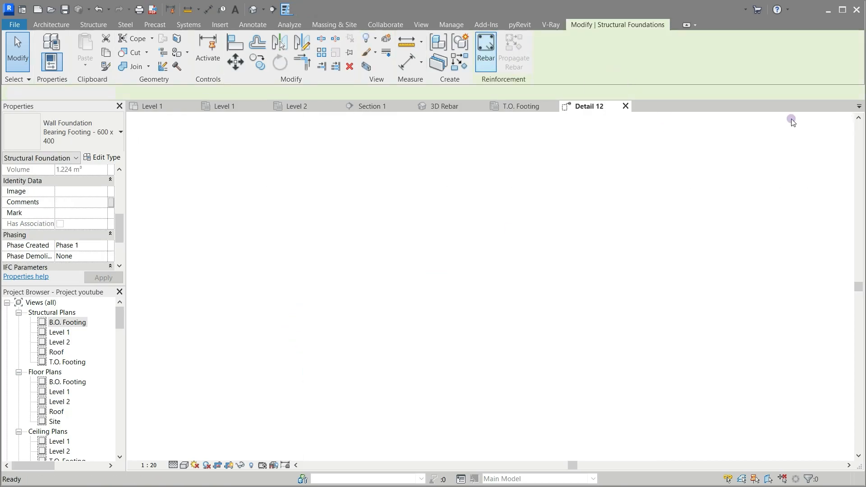
scroll(812, 289, down, 10)
scroll(810, 288, down, 10)
scroll(810, 288, down, 5)
click(816, 371)
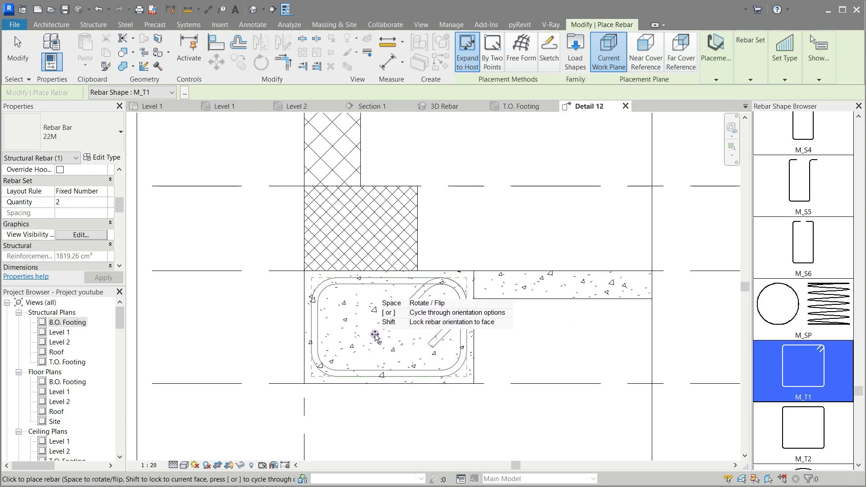
click(109, 142)
click(31, 186)
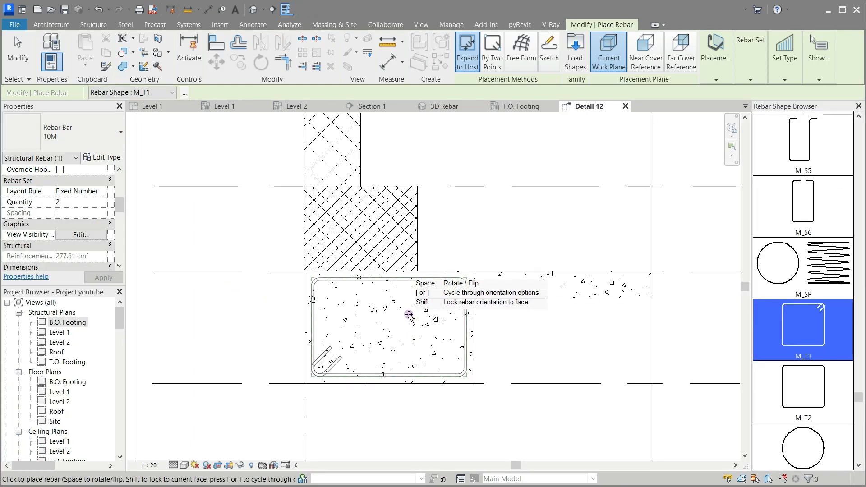
click(408, 316)
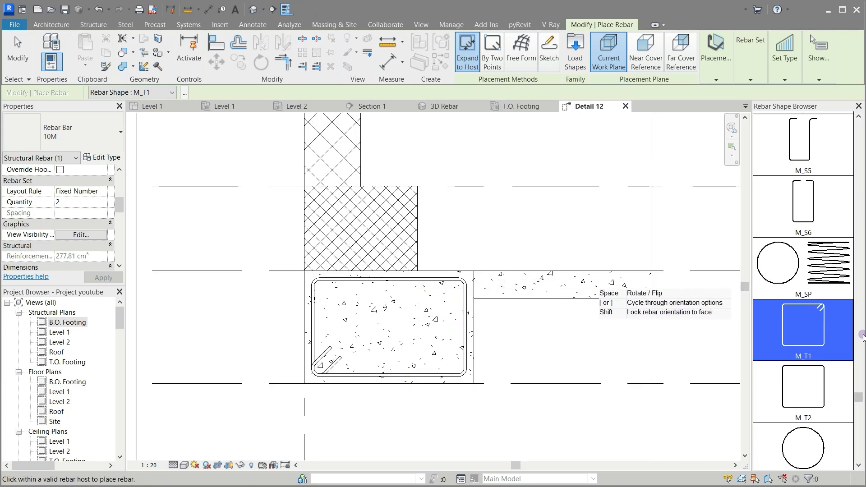
Place a fixed-number set of four straight 22M bars, shape M_00, perpendicular to cover along the top inside the footing stirrup
scroll(831, 306, up, 5)
scroll(831, 306, up, 10)
scroll(831, 306, up, 10)
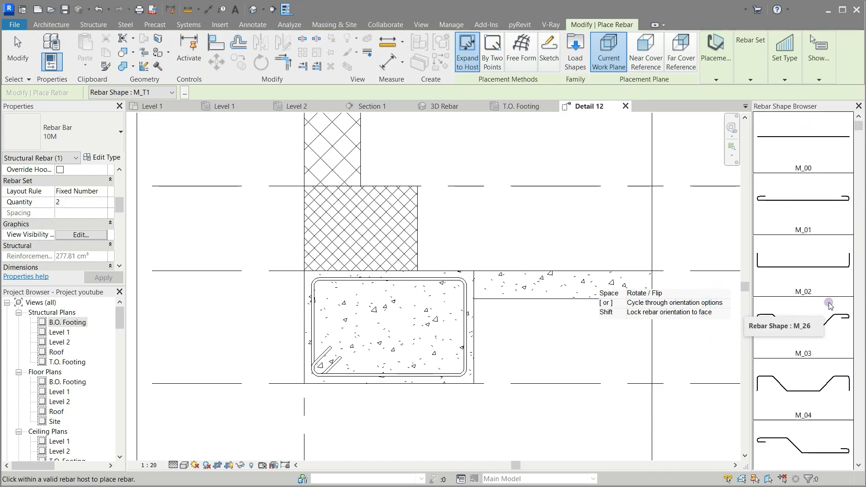
click(795, 137)
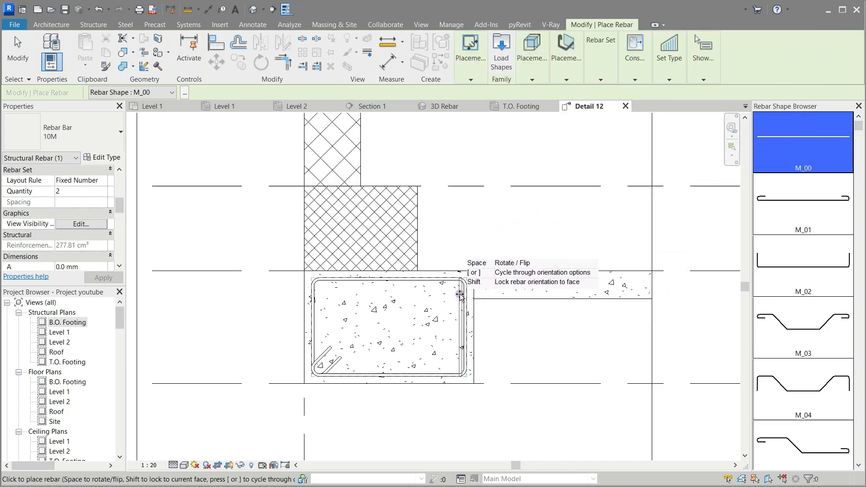
click(567, 79)
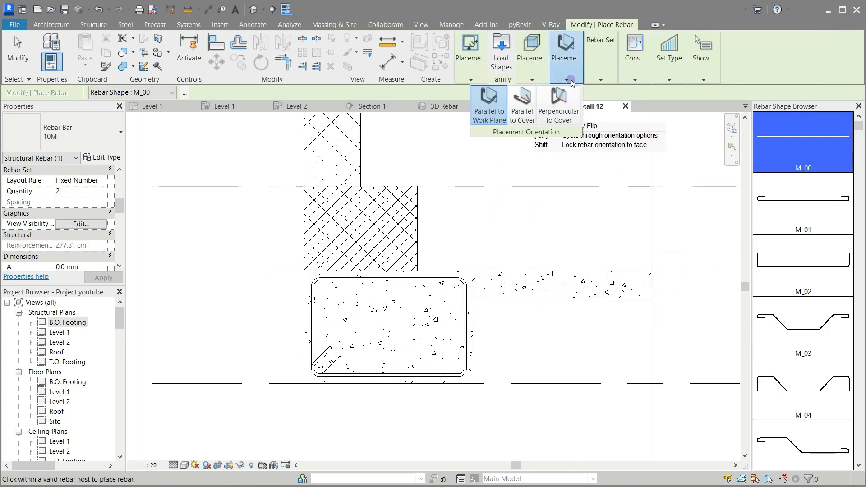
click(551, 101)
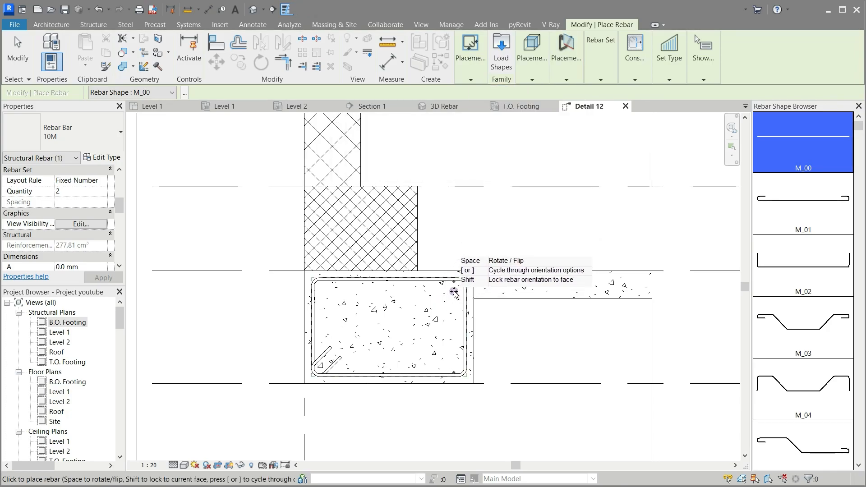
scroll(455, 293, up, 2)
click(113, 131)
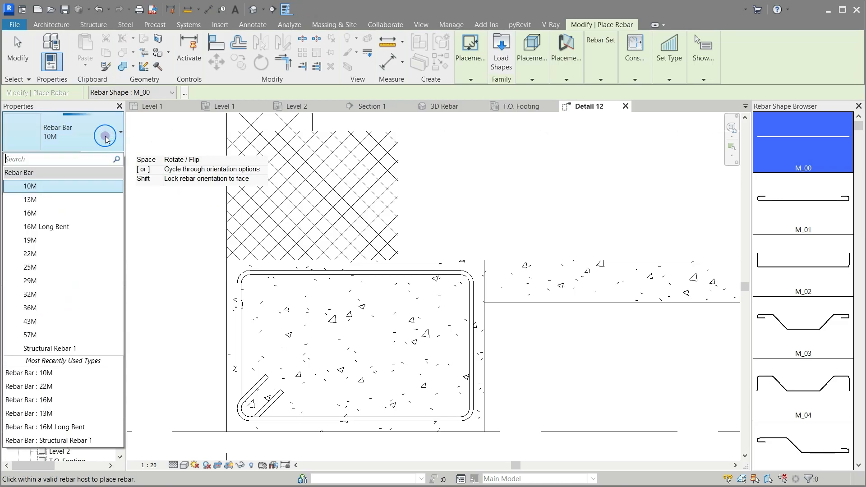
click(41, 254)
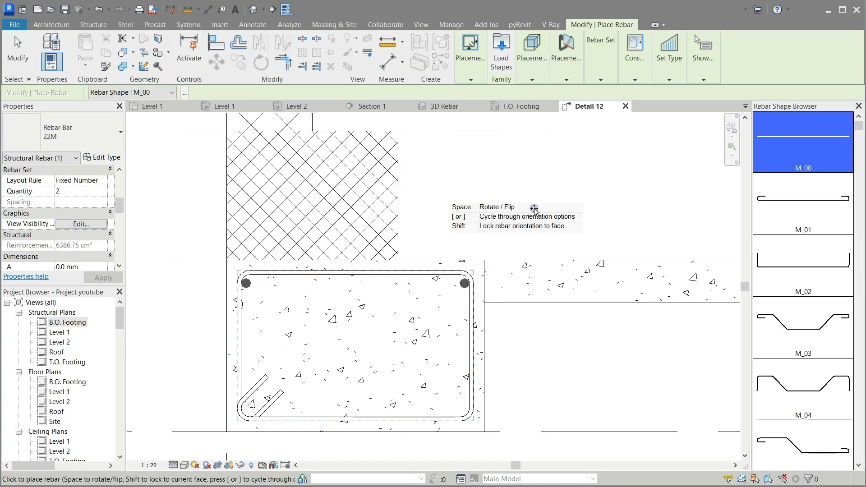
click(634, 77)
click(600, 79)
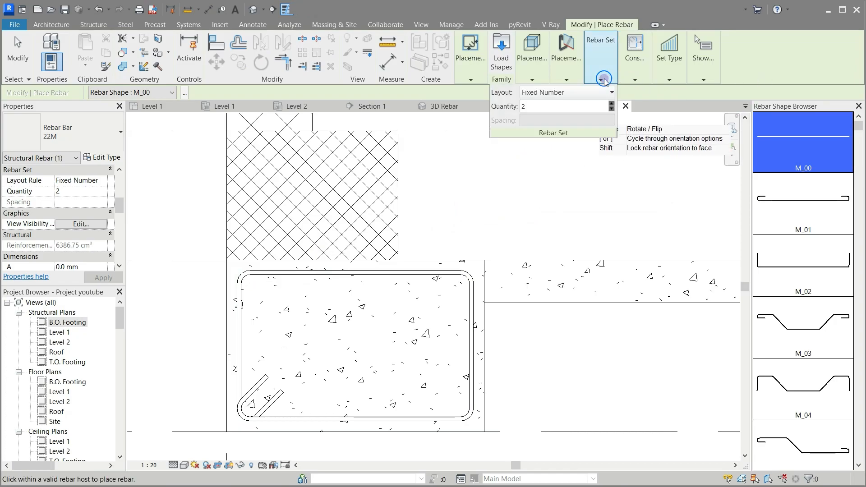
click(611, 103)
click(612, 103)
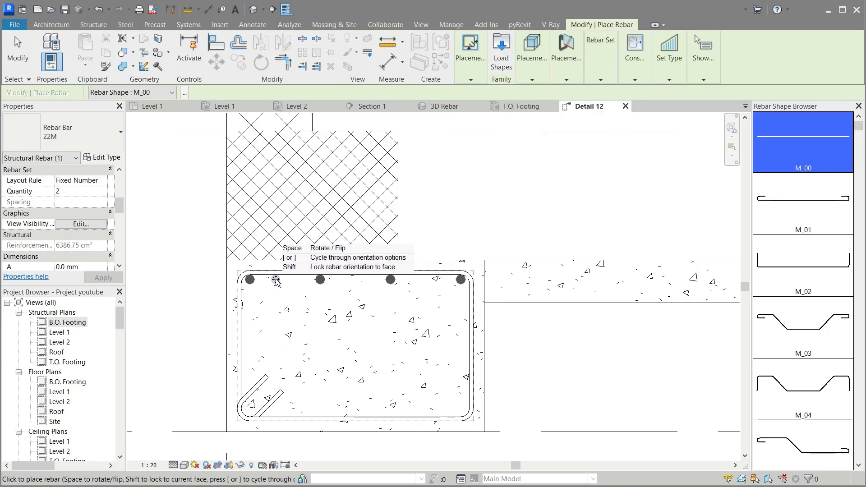
click(276, 281)
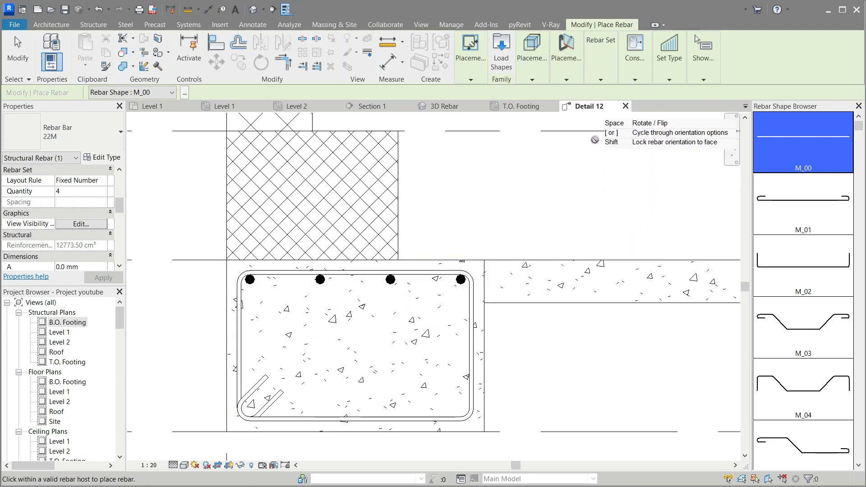
Place a set of two straight 22M bars along the bottom inside the footing stirrup
click(607, 81)
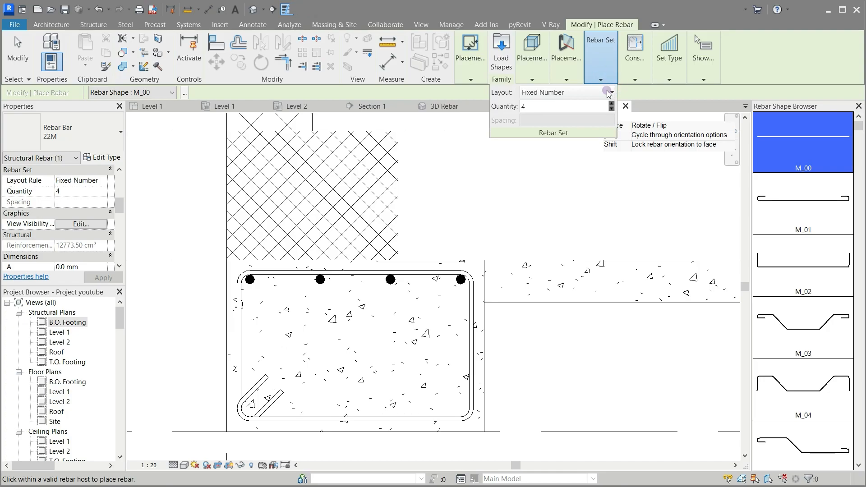
click(611, 109)
click(612, 109)
click(611, 82)
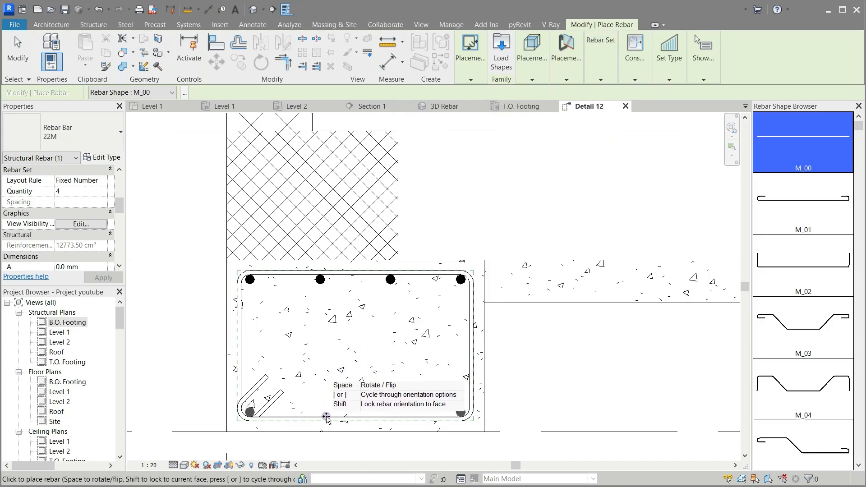
click(357, 370)
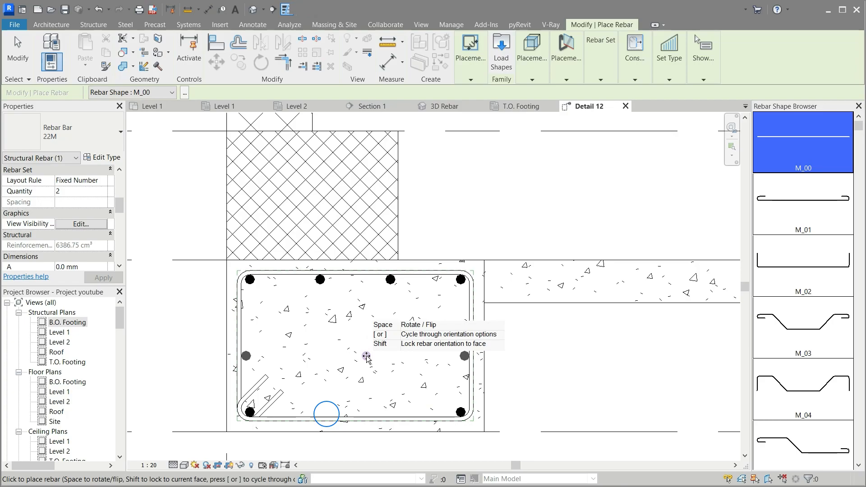
key(Escape)
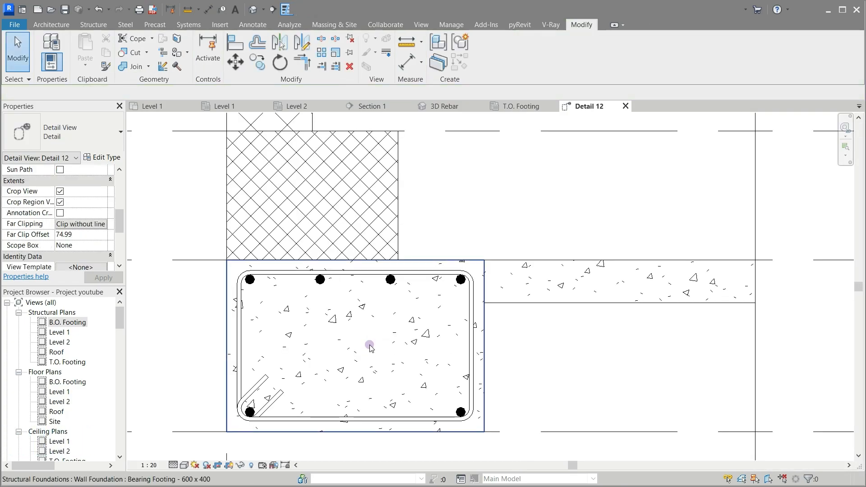
Show the stirrup and both longitudinal bar sets unobscured in the 3D Rebar view and the T.O. Footing structural plan
scroll(370, 346, up, 2)
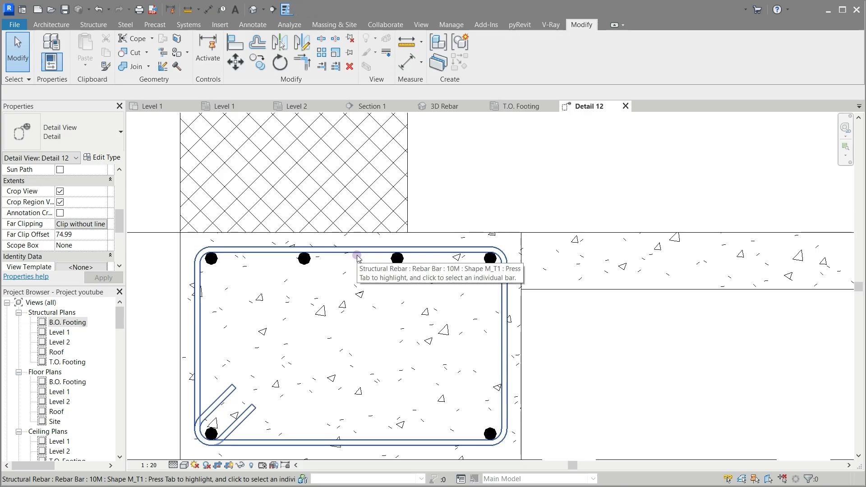
drag(190, 240, 515, 453)
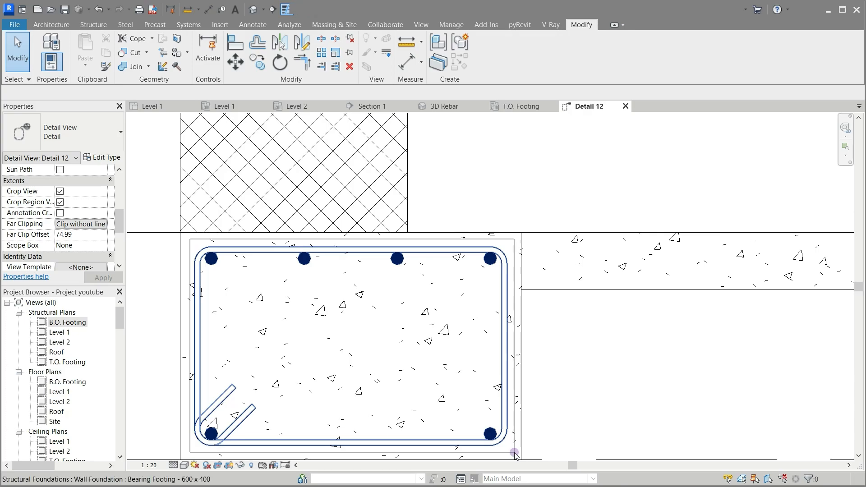
click(79, 235)
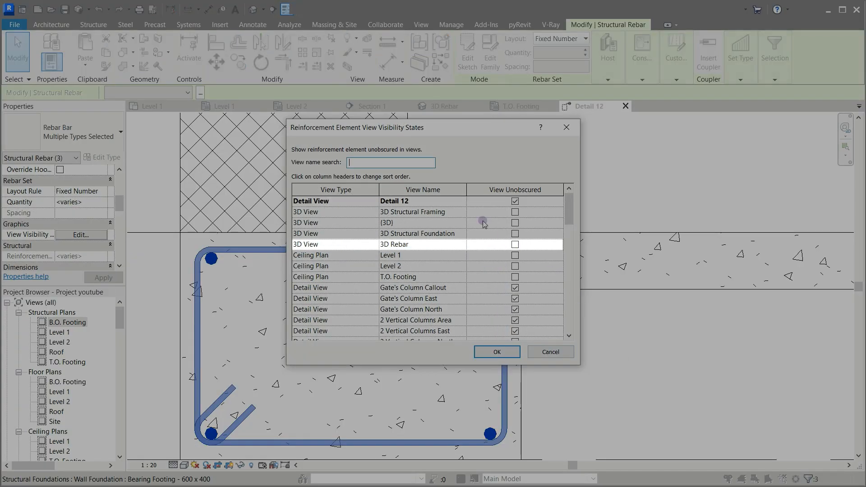
click(515, 245)
scroll(512, 282, down, 10)
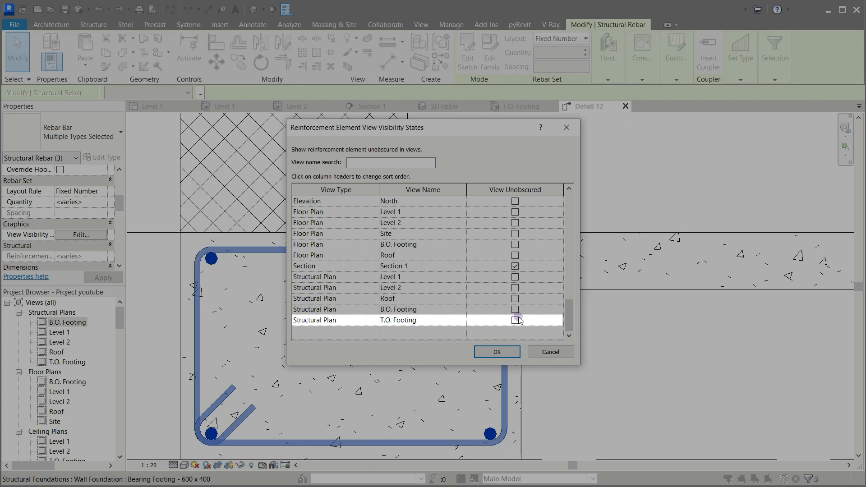
click(515, 320)
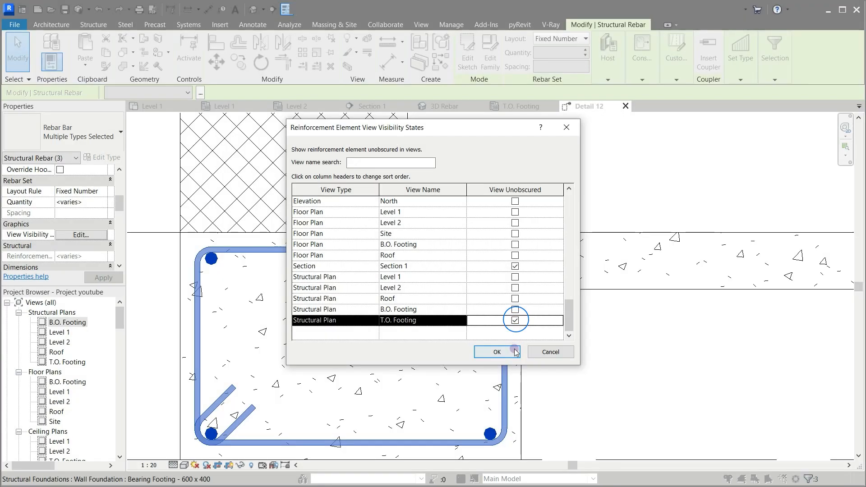
click(496, 352)
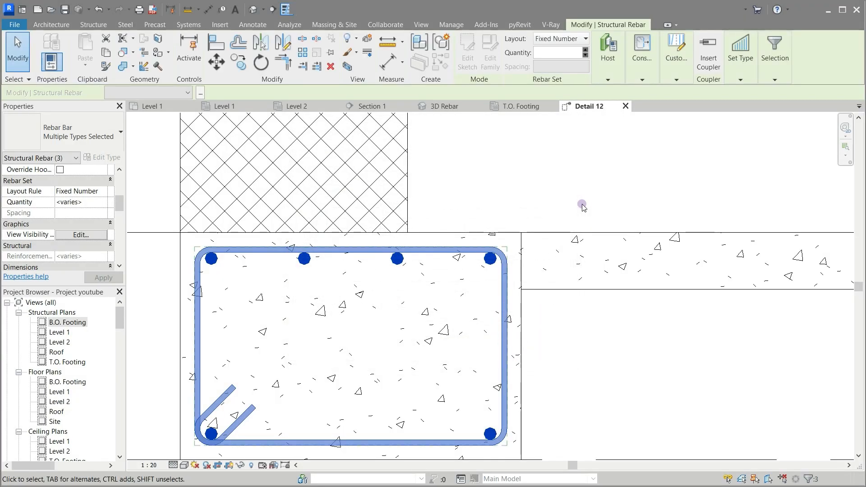
click(138, 302)
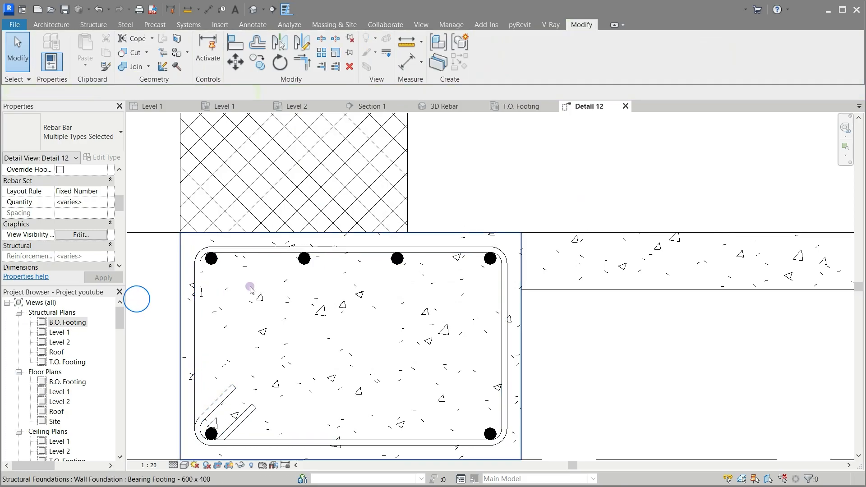
Change the 10M footing stirrup's rebar set layout to Maximum Spacing with a spacing of 150 mm
click(255, 257)
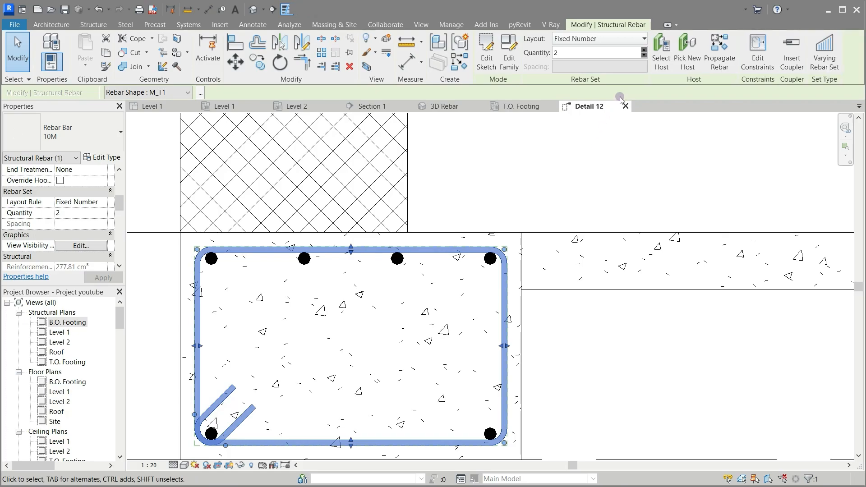
click(644, 39)
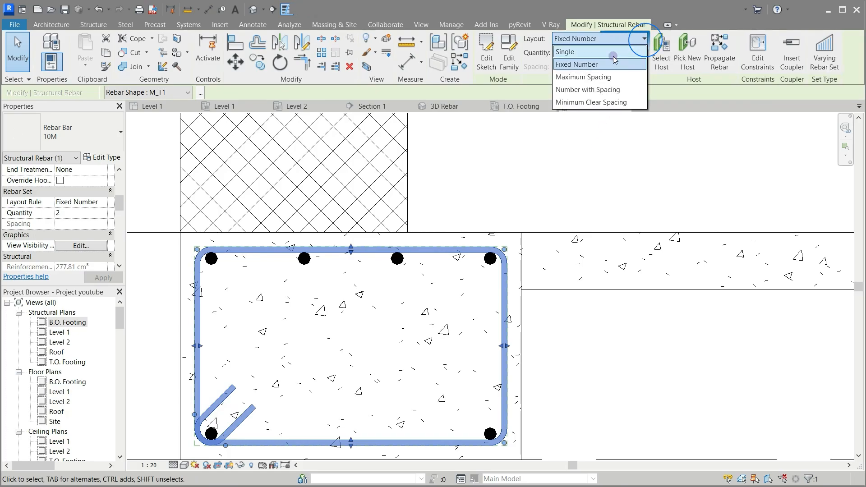
click(594, 77)
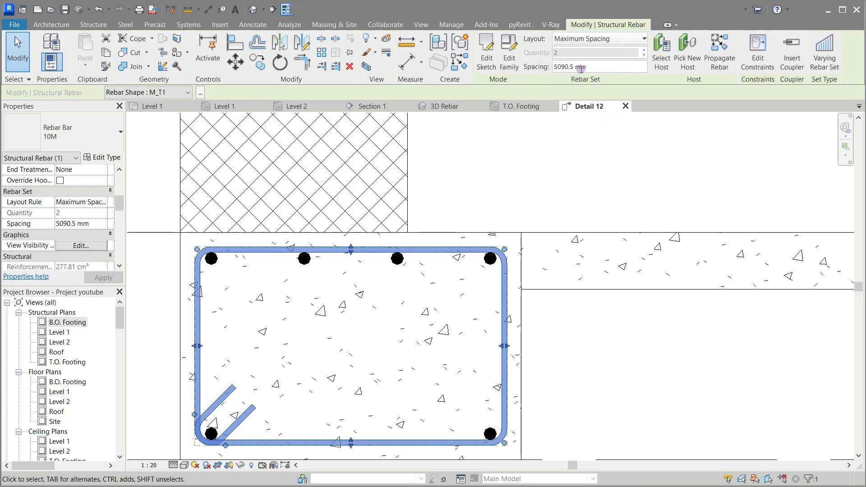
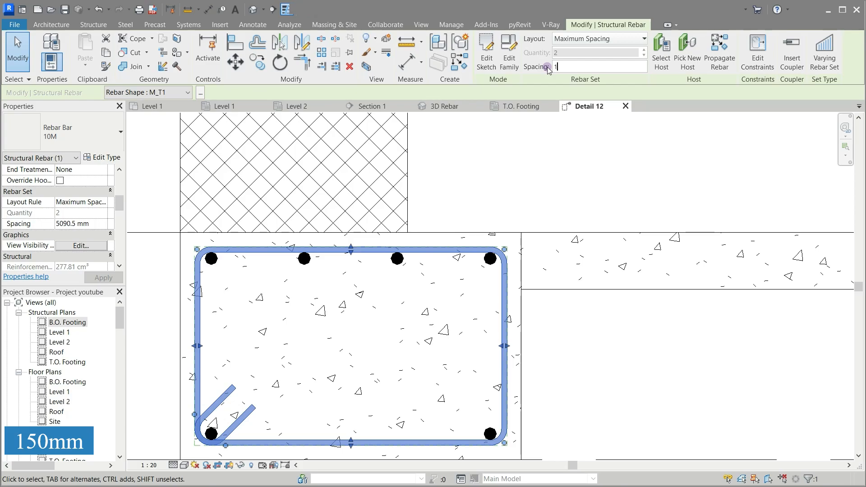
text(150)
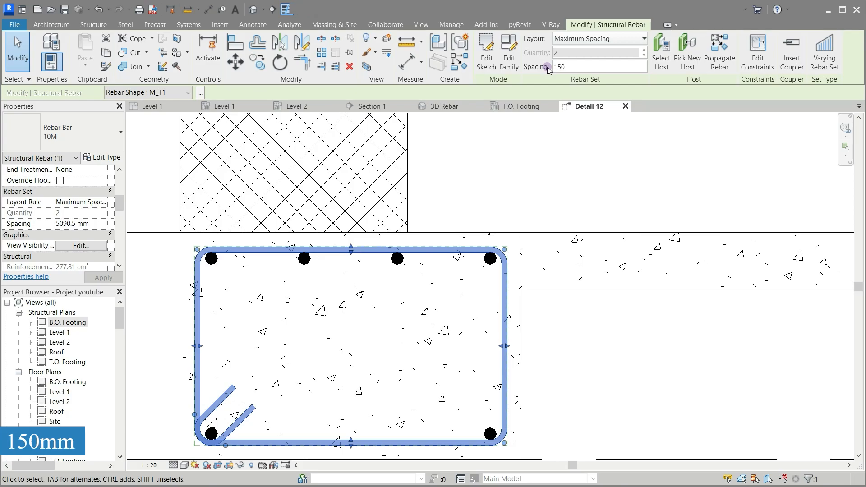
key(Return)
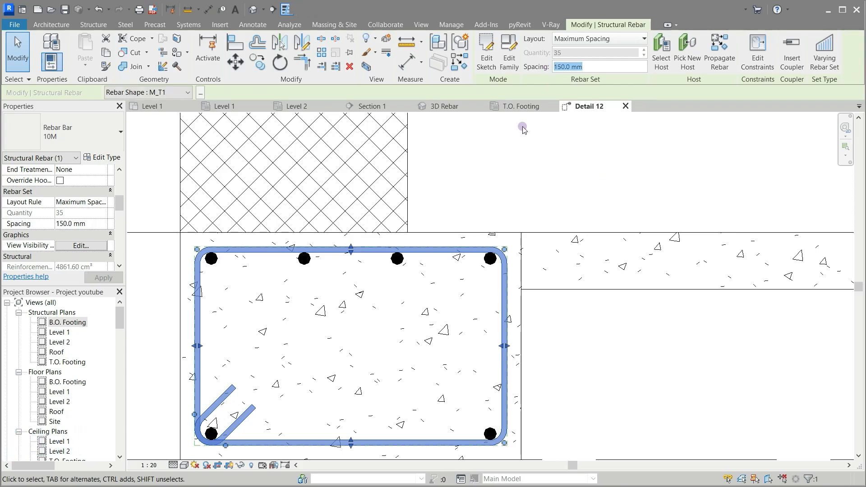
Switch to the T.O. Footing plan and examine the stirrup set's extent along the bearing footing between the column footings
click(514, 107)
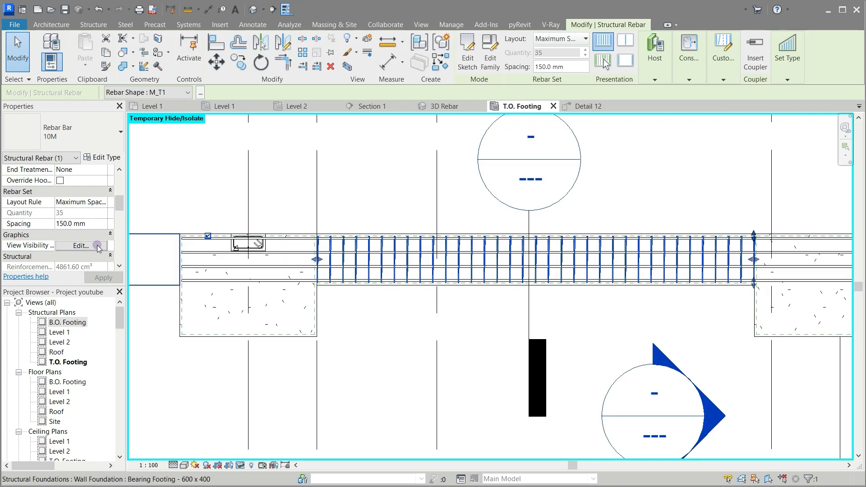
scroll(238, 269, down, 1)
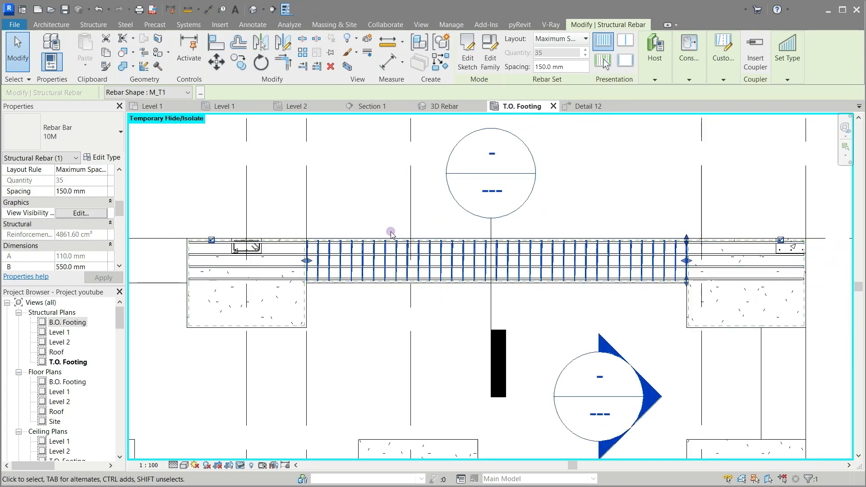
scroll(391, 233, down, 1)
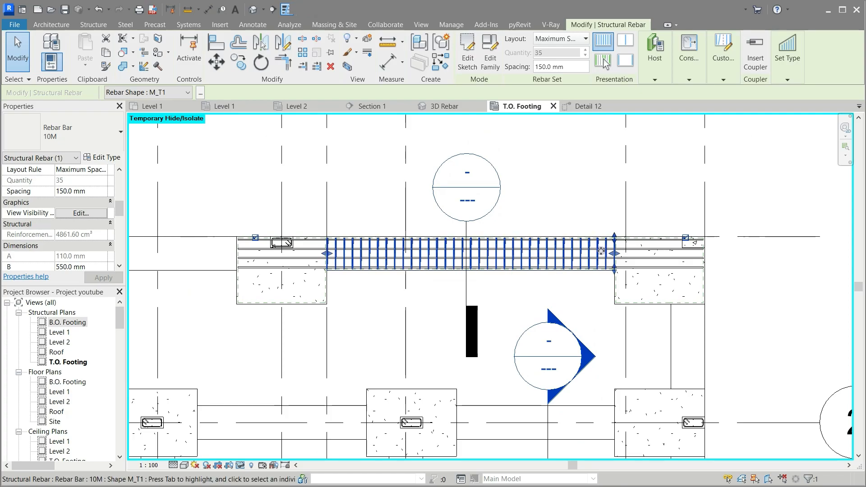
Shorten both 22M longitudinal bar sets at the grid G end so they stop just inside the column footing
scroll(659, 243, up, 1)
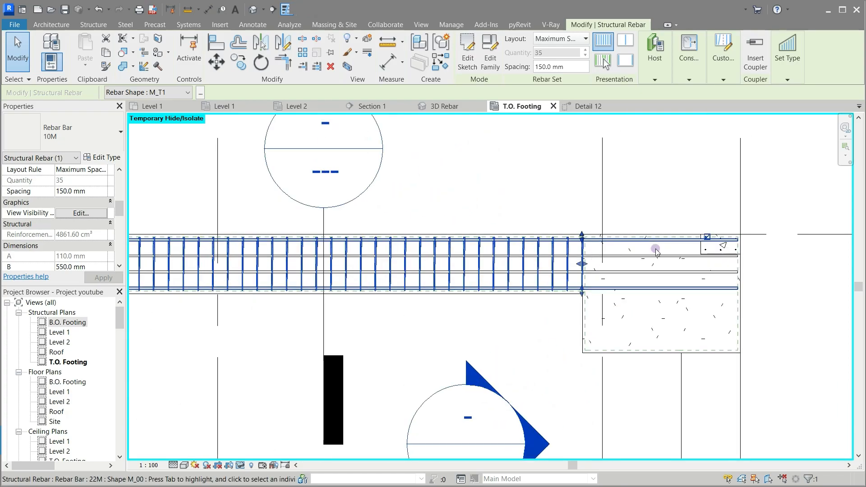
key(Escape)
scroll(657, 293, up, 1)
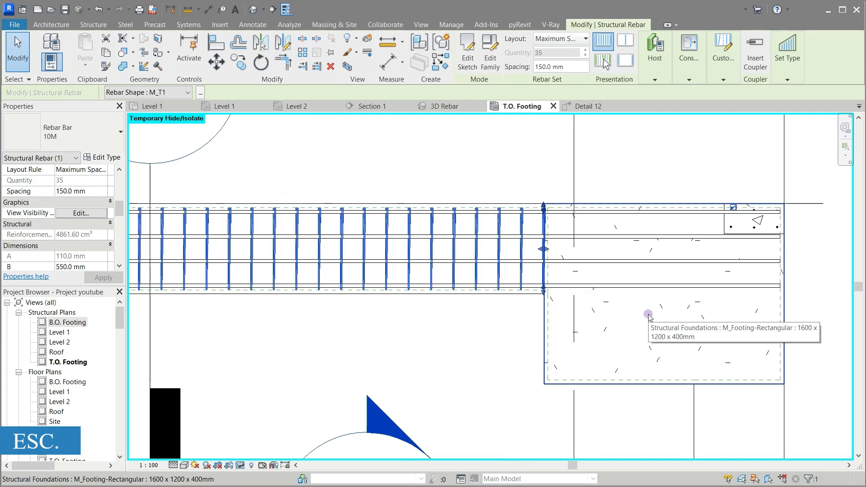
key(Escape)
scroll(658, 289, down, 3)
scroll(591, 324, up, 2)
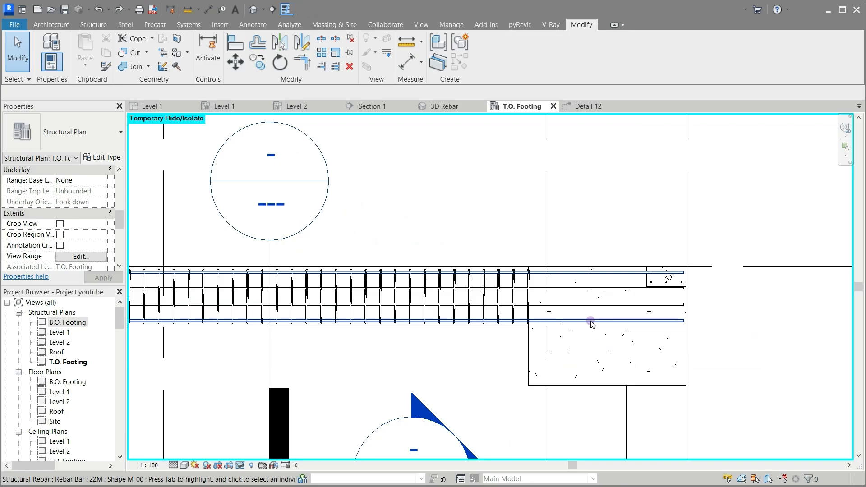
click(681, 277)
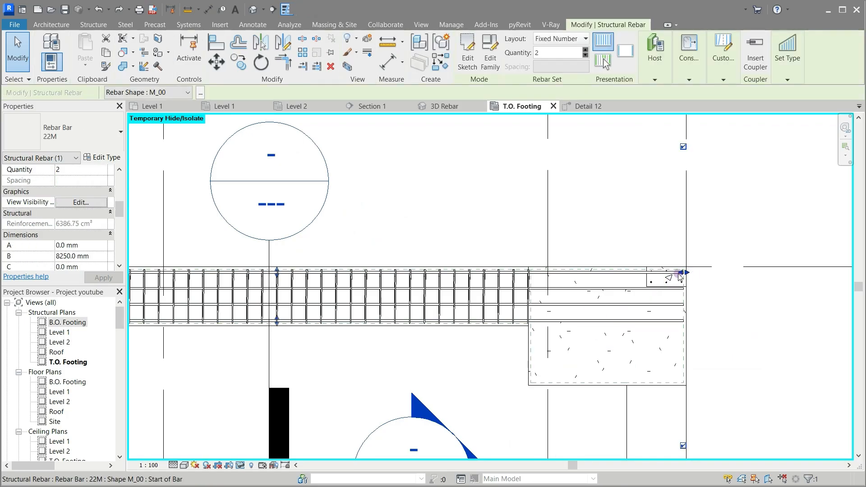
drag(681, 272, 543, 275)
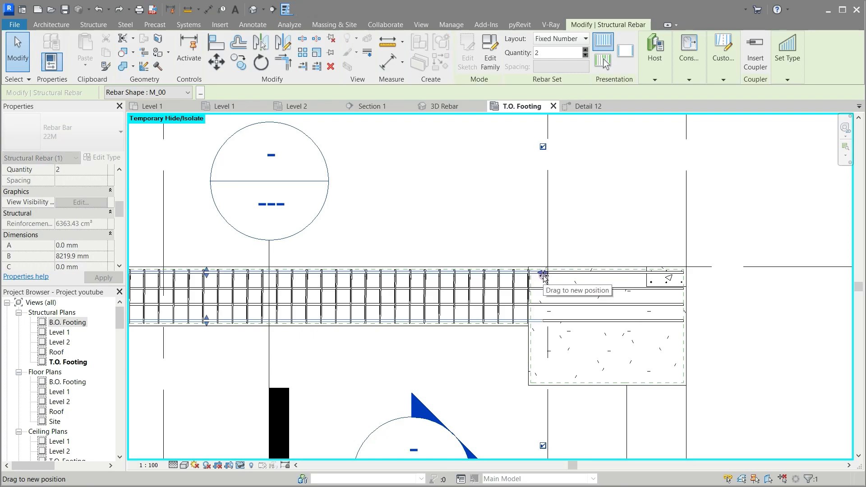
click(655, 332)
drag(682, 325, 541, 322)
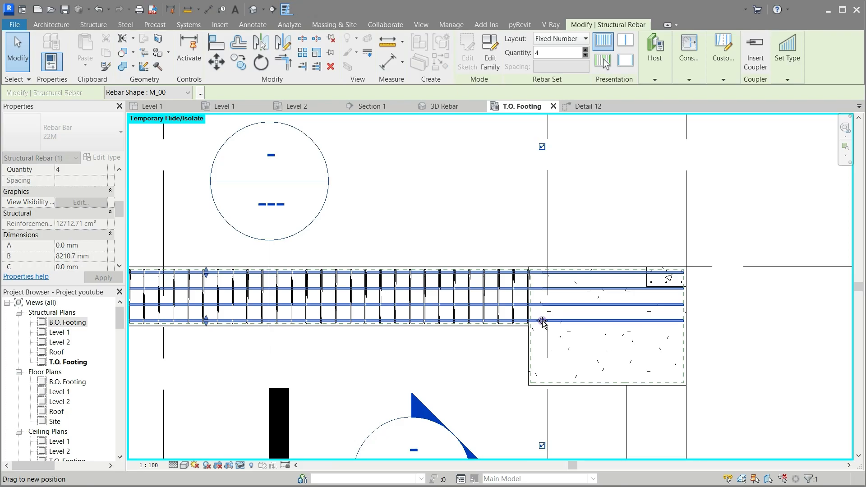
drag(606, 336, 604, 337)
scroll(663, 309, down, 3)
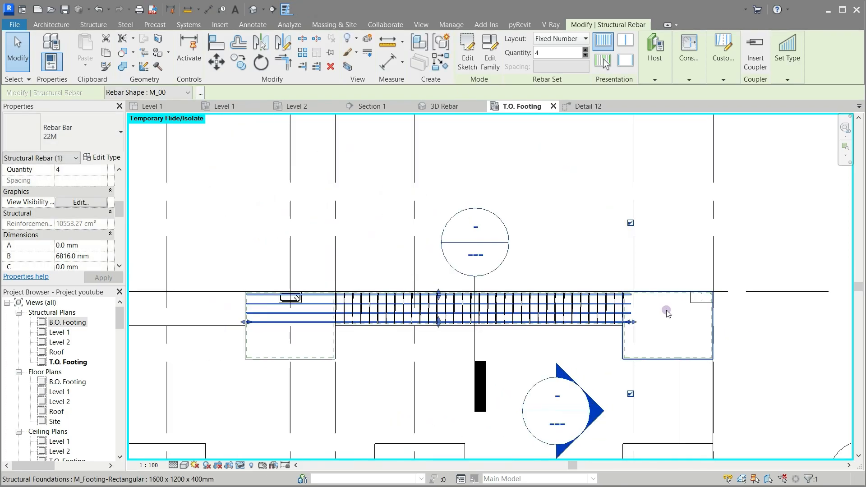
Shorten both 22M bar sets at the opposite end so they stop just inside the column footing near grids C and D
scroll(310, 308, up, 2)
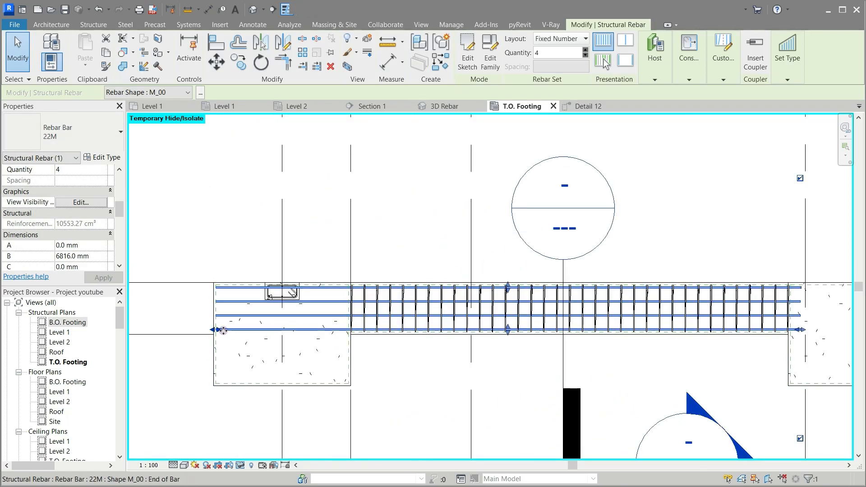
drag(219, 333, 344, 332)
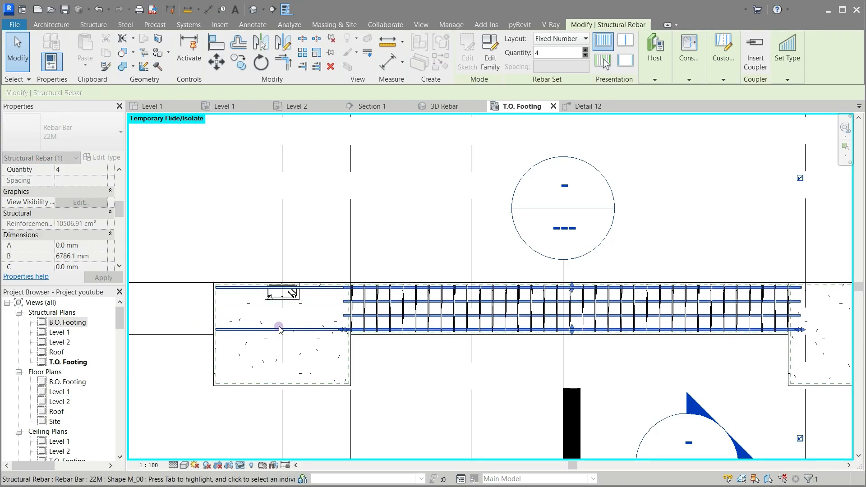
click(231, 330)
drag(218, 288, 360, 317)
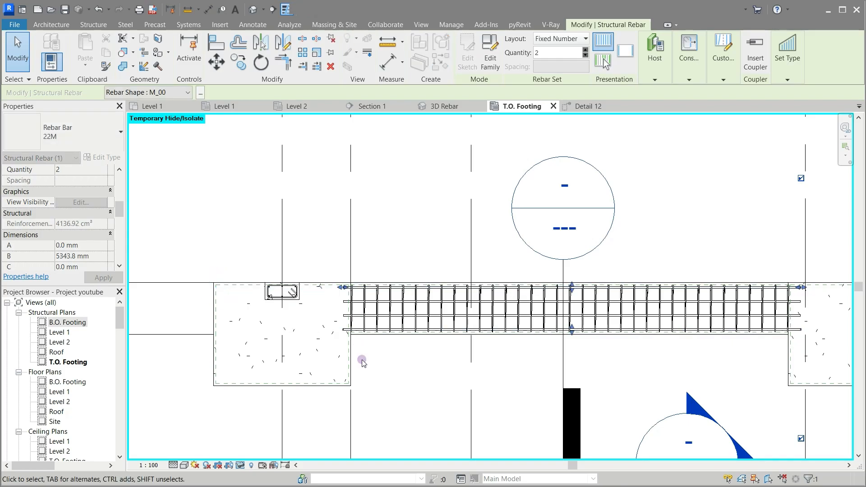
click(412, 384)
scroll(431, 354, down, 5)
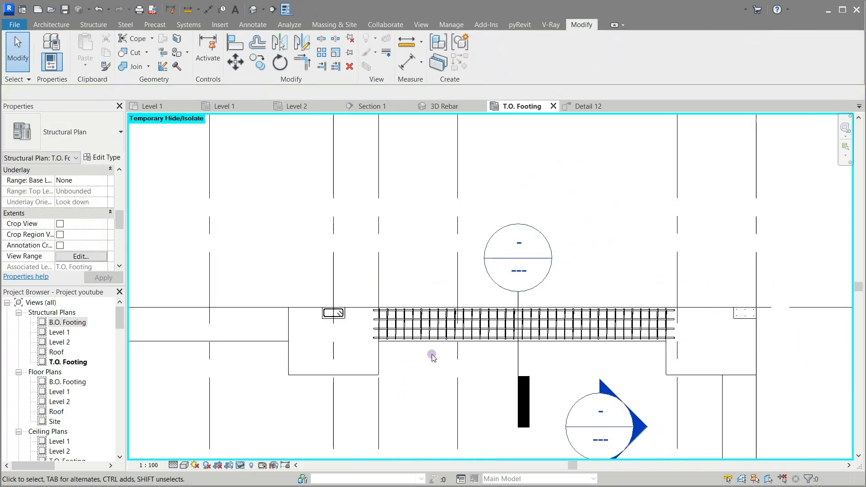
scroll(489, 258, down, 4)
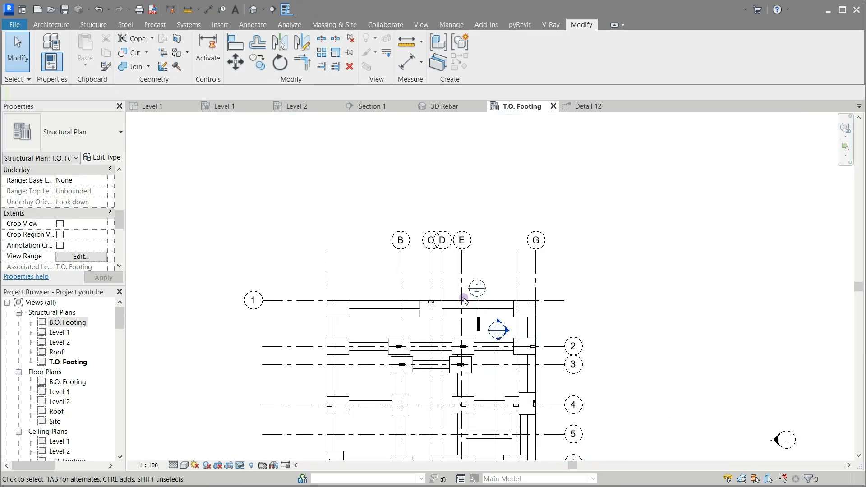
scroll(461, 316, up, 3)
scroll(459, 315, up, 2)
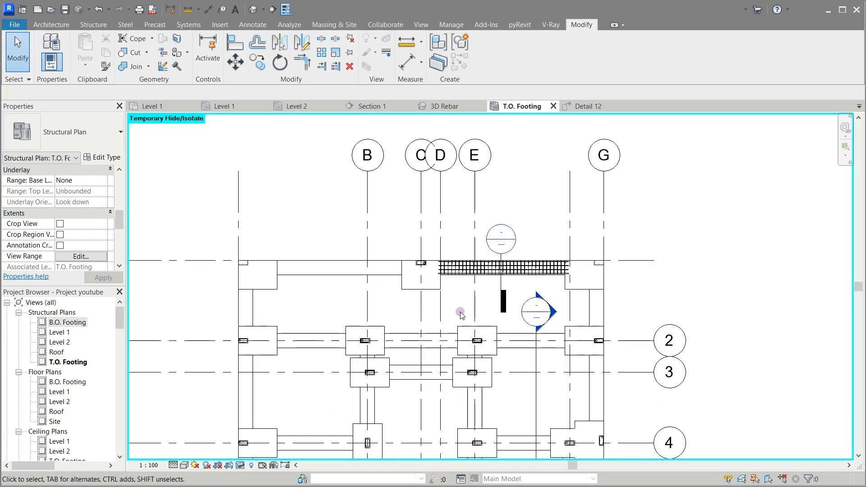
Enable the section box in the 3D Rebar view and lower its upper face to just above the column footings
click(447, 106)
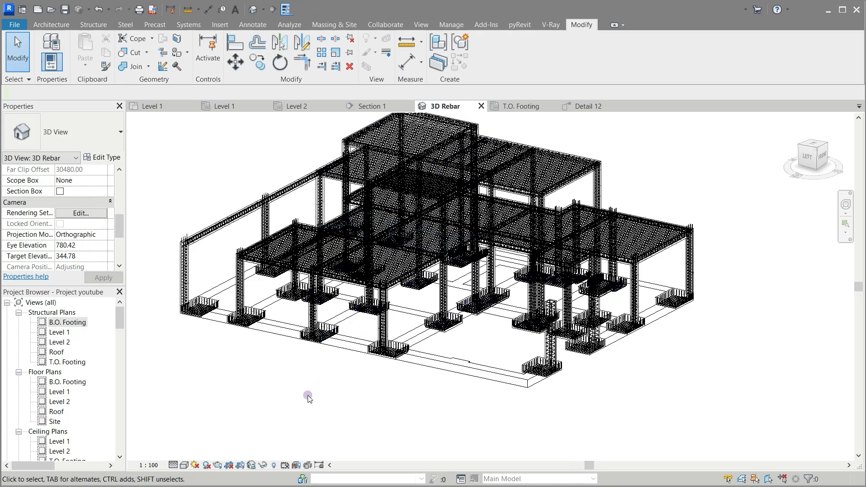
shift+middle_drag(348, 417, 481, 418)
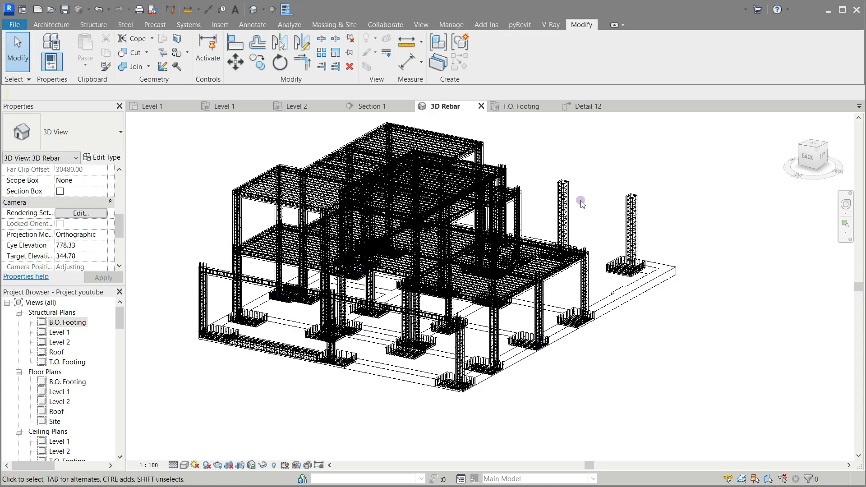
scroll(85, 256, down, 3)
scroll(85, 256, up, 2)
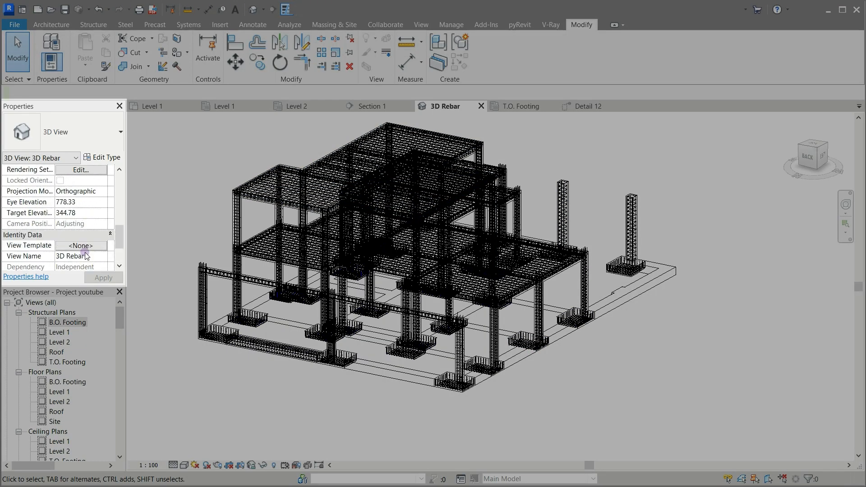
scroll(85, 255, up, 2)
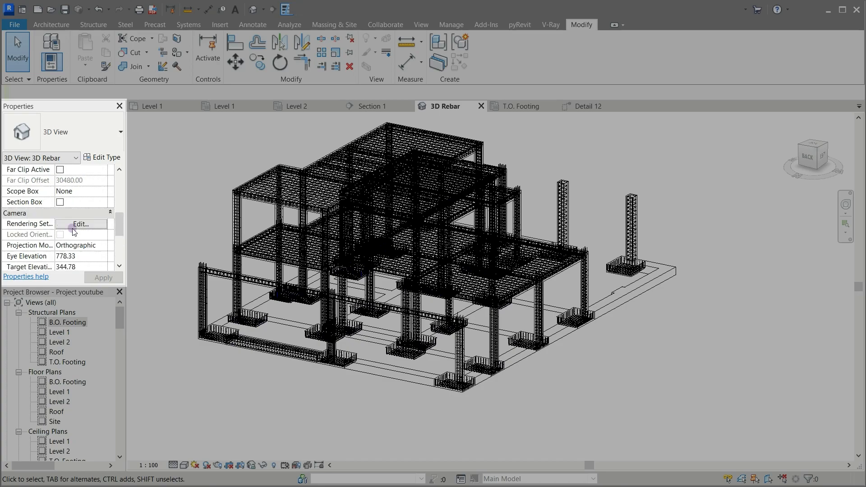
click(60, 202)
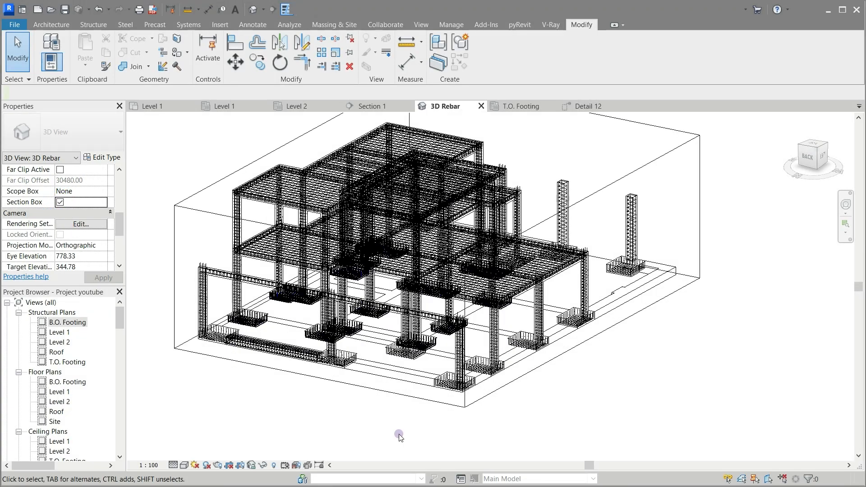
click(652, 150)
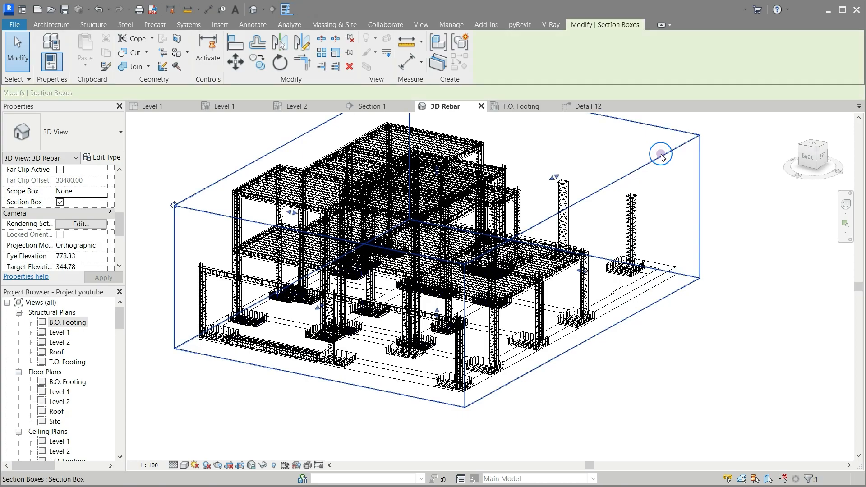
drag(438, 176, 441, 276)
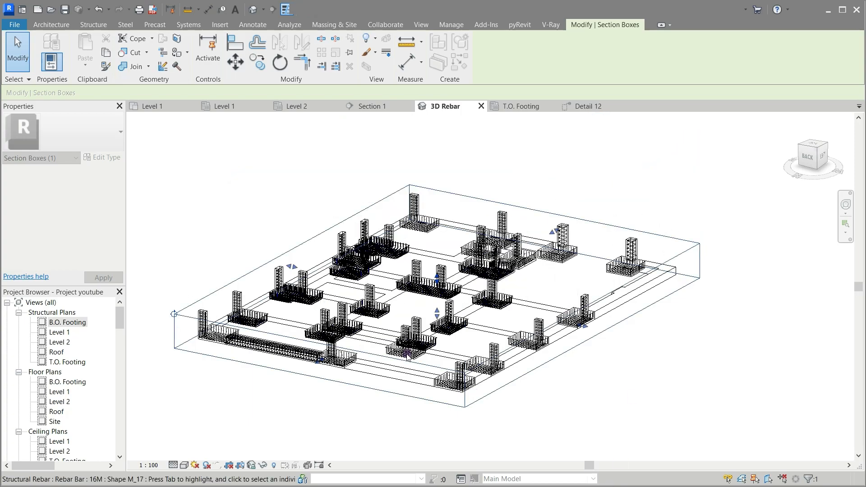
scroll(409, 362, up, 1)
scroll(293, 390, up, 1)
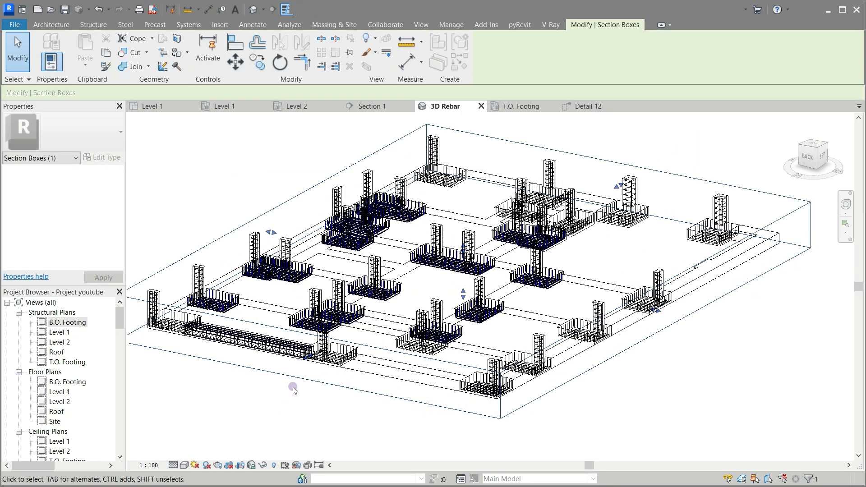
scroll(339, 426, up, 1)
click(339, 427)
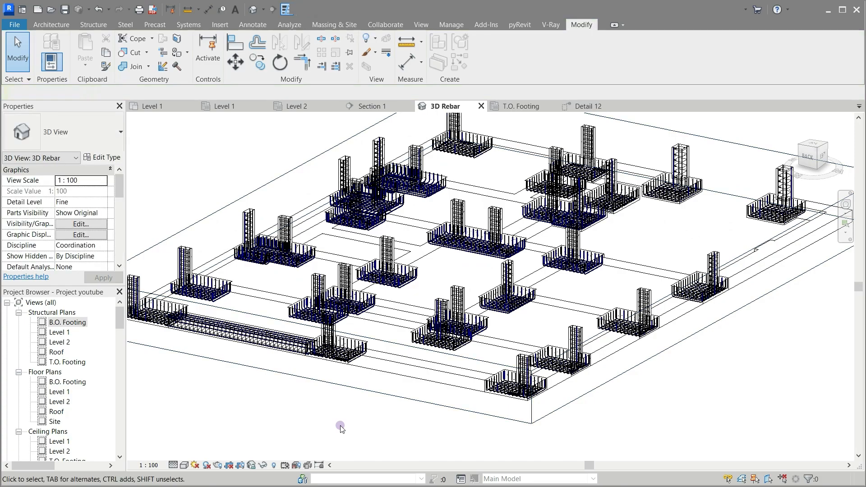
Propagate the reinforced 600 x 400 bearing footing's rebar, aligned by host, to the neighbouring bearing footing in the same exterior row
shift+middle_drag(251, 383, 425, 410)
scroll(435, 411, up, 1)
scroll(496, 401, up, 5)
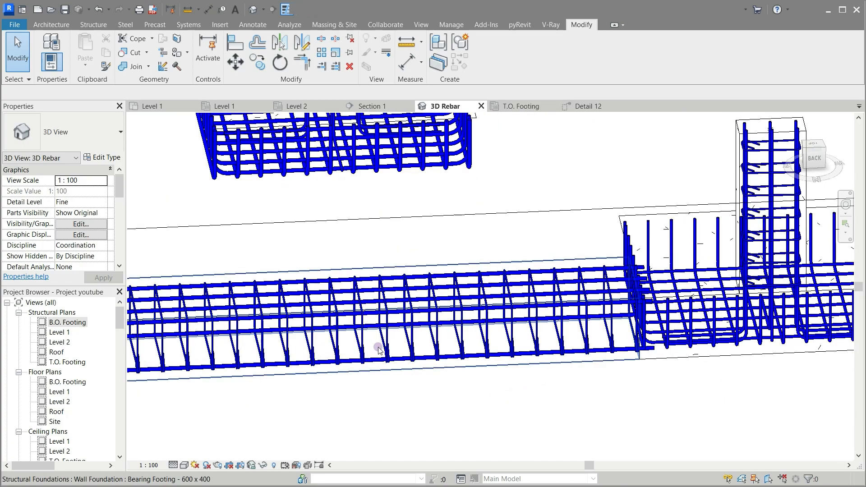
scroll(379, 350, down, 4)
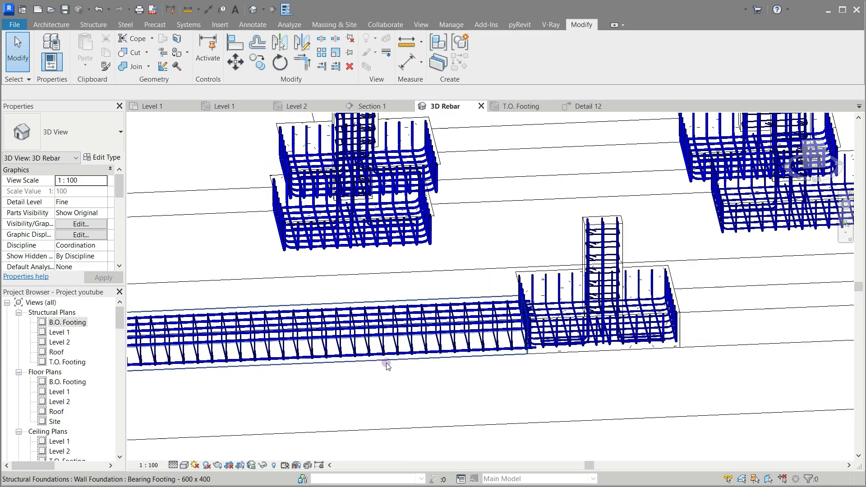
click(386, 365)
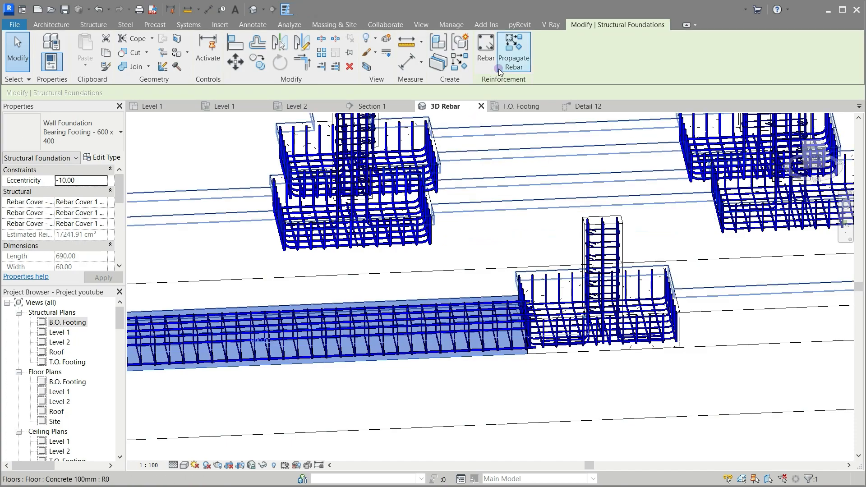
scroll(227, 269, down, 3)
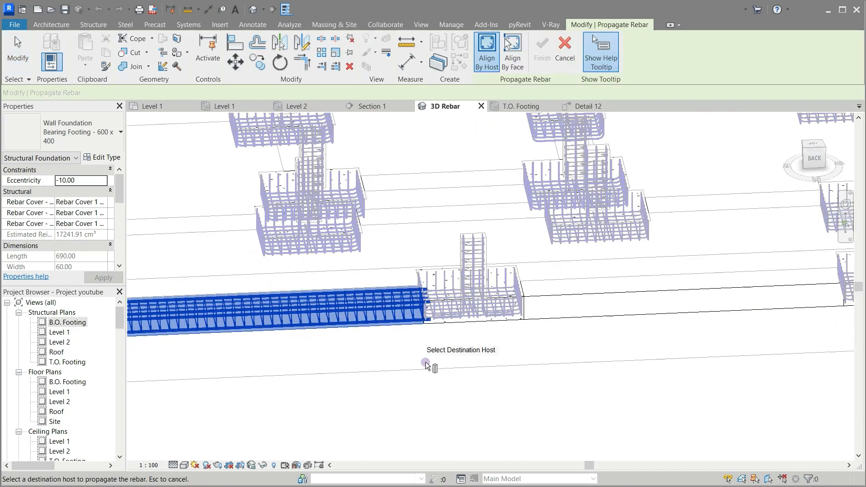
click(584, 321)
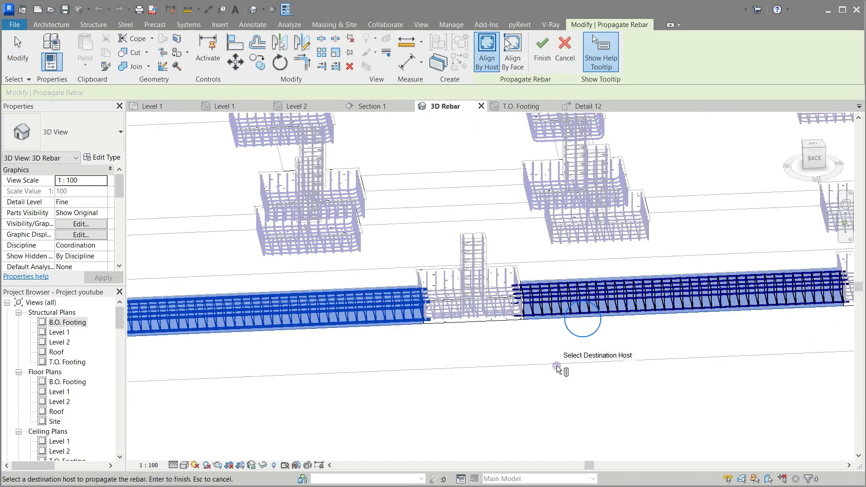
scroll(330, 391, down, 1)
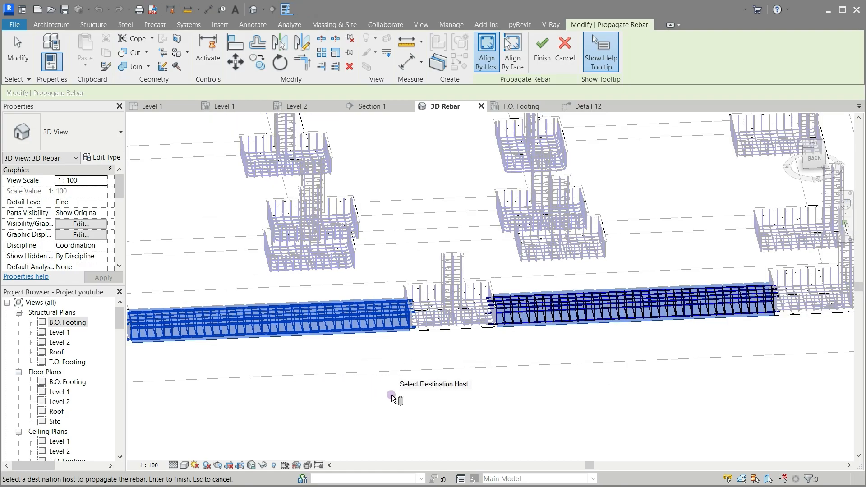
Add the bearing footings along grid 2, the one on grid 3 and two on grid 4 as rebar destinations
scroll(421, 406, down, 1)
click(244, 289)
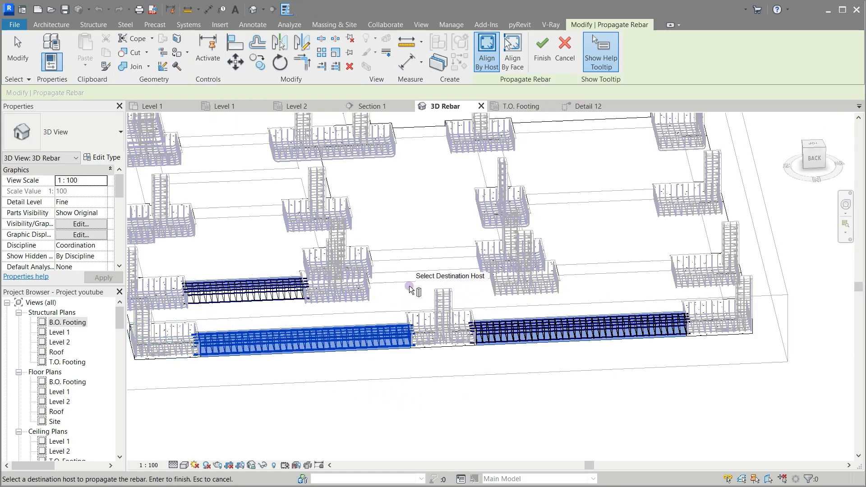
click(429, 288)
click(606, 293)
click(424, 259)
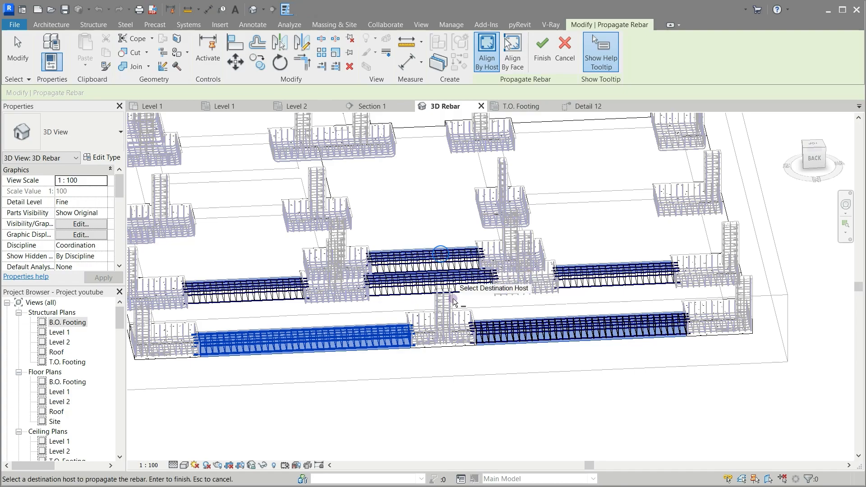
click(588, 205)
click(266, 219)
Add the four bearing footings along the exterior side opposite grid G as rebar destinations
scroll(685, 363, down, 2)
shift+middle_drag(213, 321, 481, 405)
scroll(451, 436, down, 1)
scroll(573, 428, down, 1)
click(637, 160)
click(571, 169)
click(480, 183)
click(400, 189)
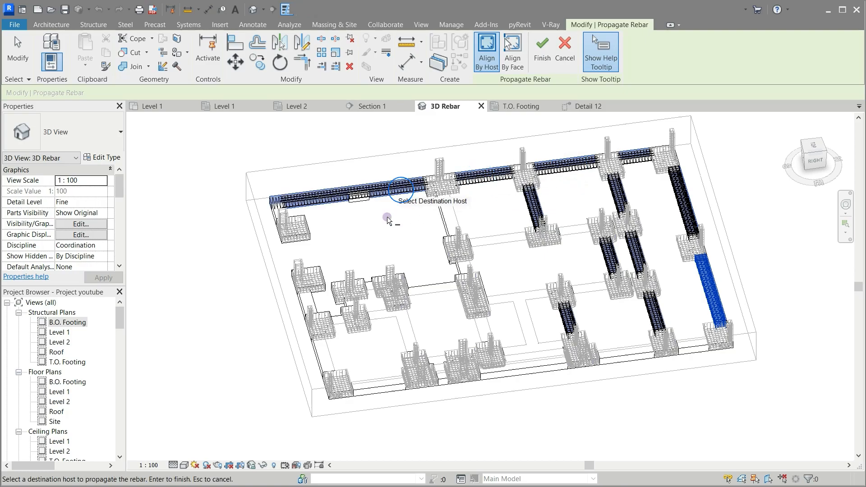
Add the interior bearing footings along grids B and E and the first two along exterior grid G as rebar destinations
click(464, 214)
click(588, 291)
click(690, 347)
click(632, 356)
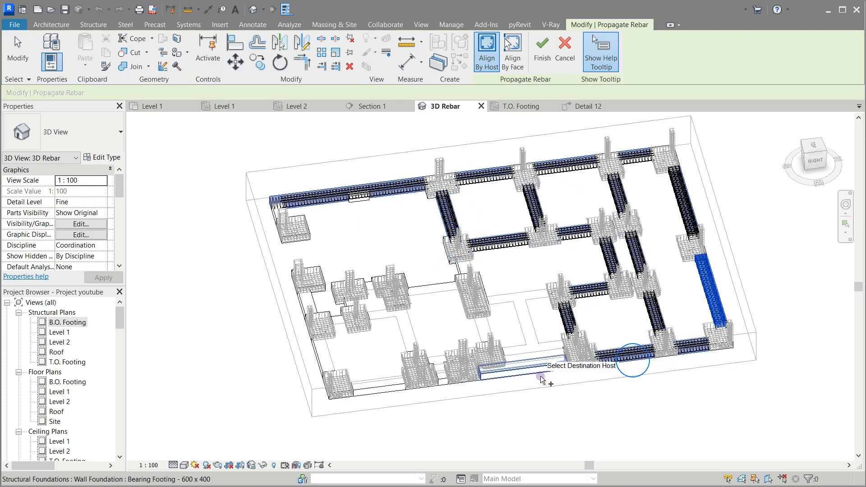
Add the longer exterior bearing footing and the interior footings around the building's central bay as rebar destinations
click(542, 371)
click(544, 347)
click(531, 323)
click(534, 301)
click(485, 327)
click(457, 267)
click(429, 287)
click(439, 356)
Add the remaining bearing footings forming the bay at the far exterior corner as rebar destinations
scroll(443, 418, up, 3)
scroll(444, 406, up, 1)
click(441, 334)
click(305, 352)
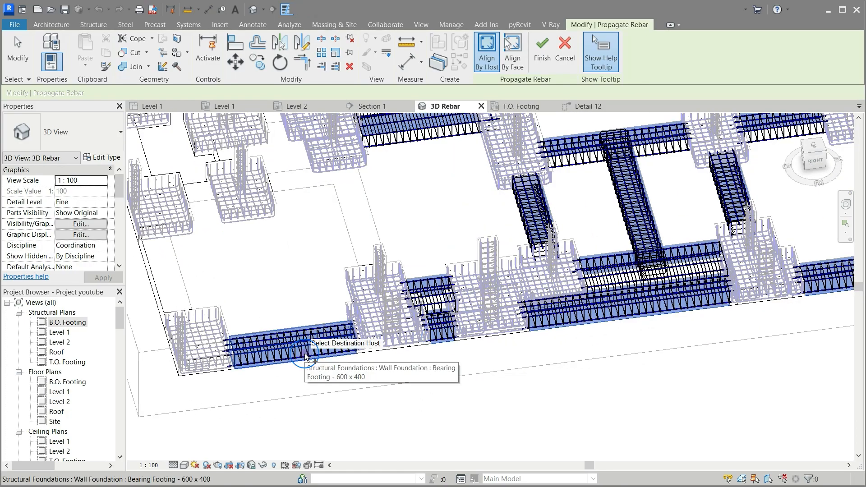
click(353, 228)
click(163, 258)
click(297, 193)
click(202, 196)
Add the remaining short bearing footings between the clustered column footings near the building corner as rebar destinations
scroll(526, 421, down, 2)
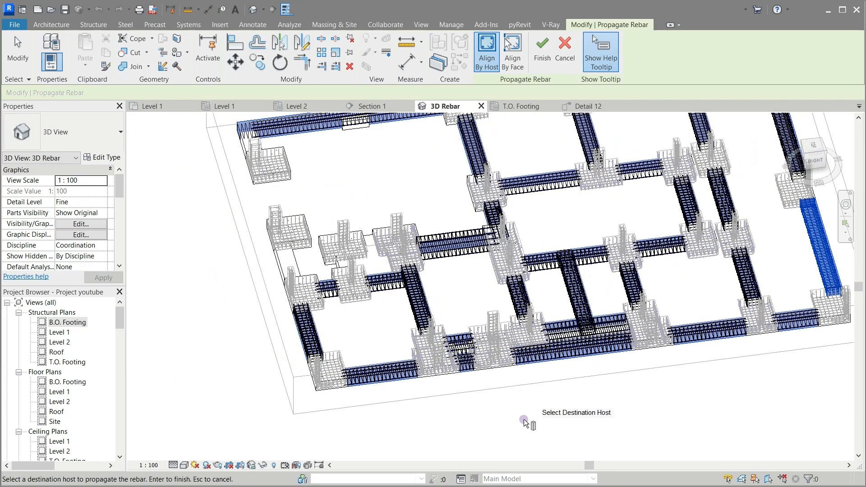
scroll(256, 275, up, 3)
click(318, 248)
click(461, 246)
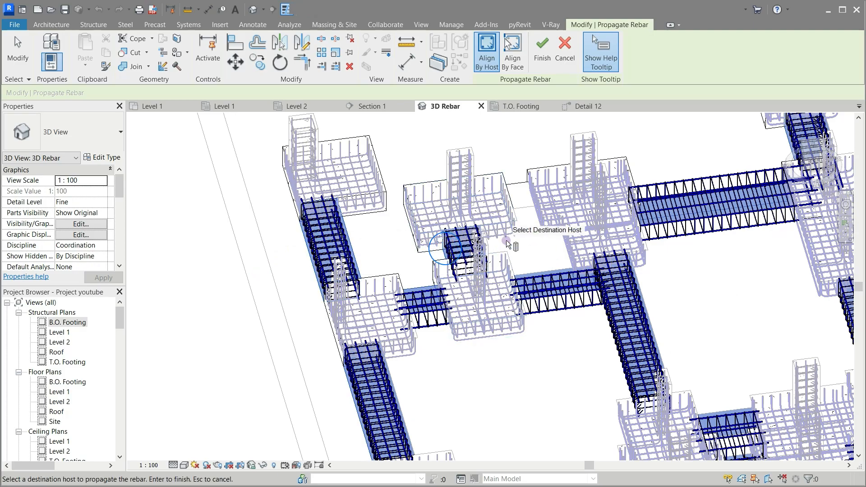
click(519, 203)
scroll(523, 367, down, 3)
scroll(370, 149, up, 4)
click(407, 216)
scroll(329, 180, down, 3)
Add the small projecting footing along the long exterior side as a destination and finish propagating the rebar
shift+middle_drag(502, 248, 594, 335)
shift+middle_drag(611, 279, 447, 336)
scroll(595, 321, up, 5)
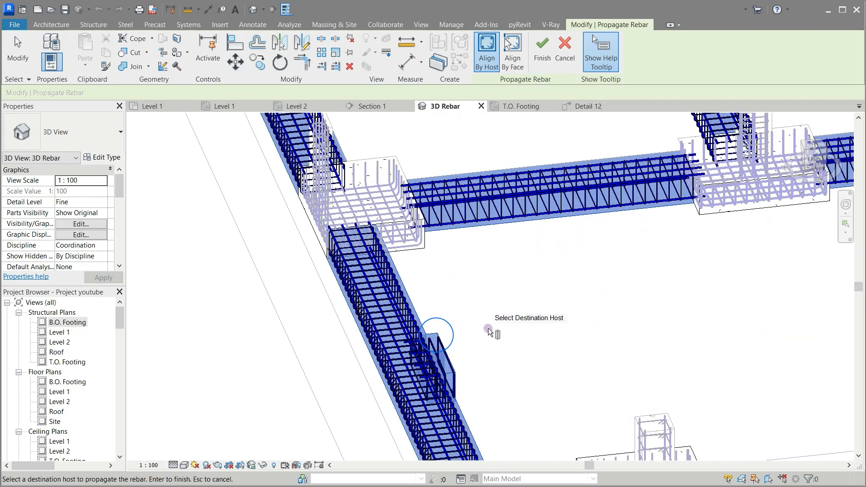
scroll(490, 333, down, 5)
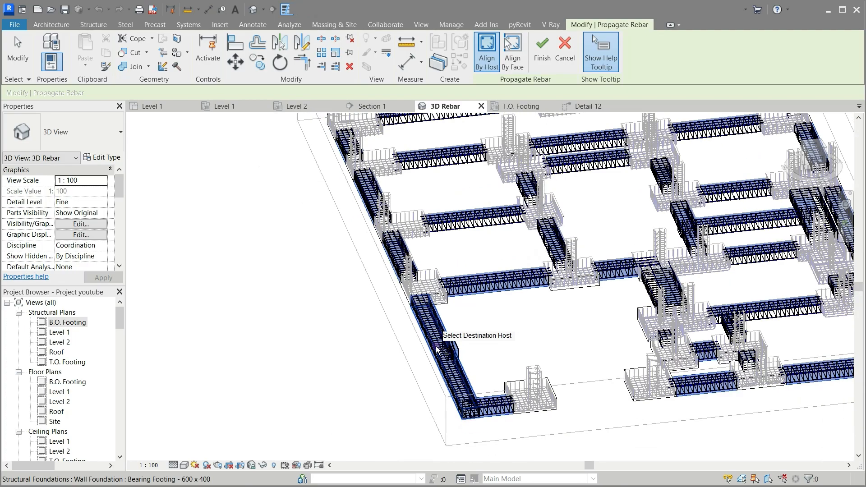
scroll(532, 429, down, 6)
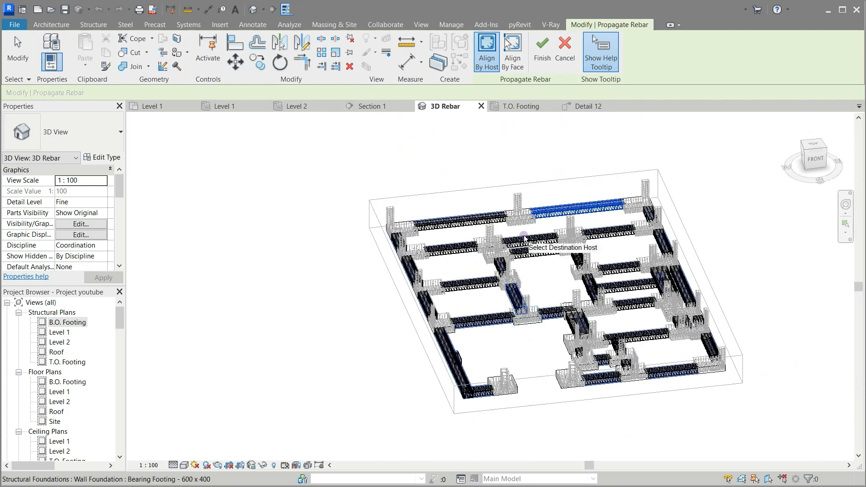
click(549, 56)
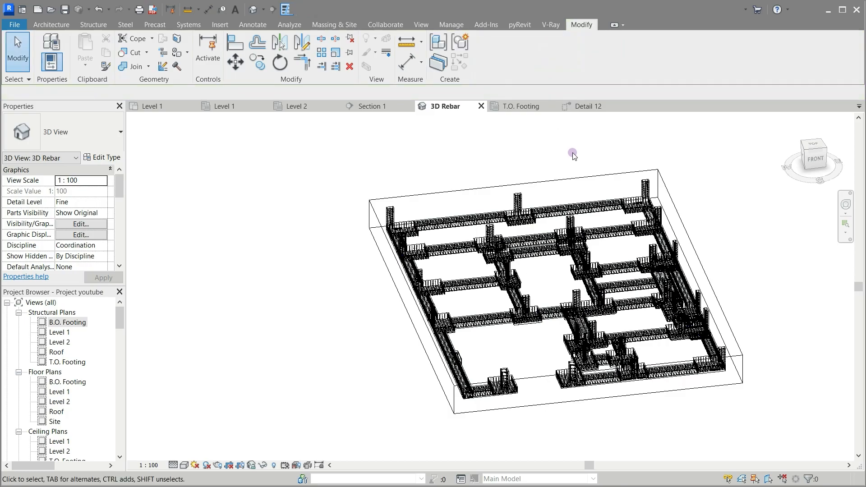
In the T.O. Footing plan, shorten the four-bar 22M set of the short grid 6 footing to end just inside the adjoining wide column footing
click(512, 106)
scroll(508, 152, down, 2)
scroll(508, 153, down, 2)
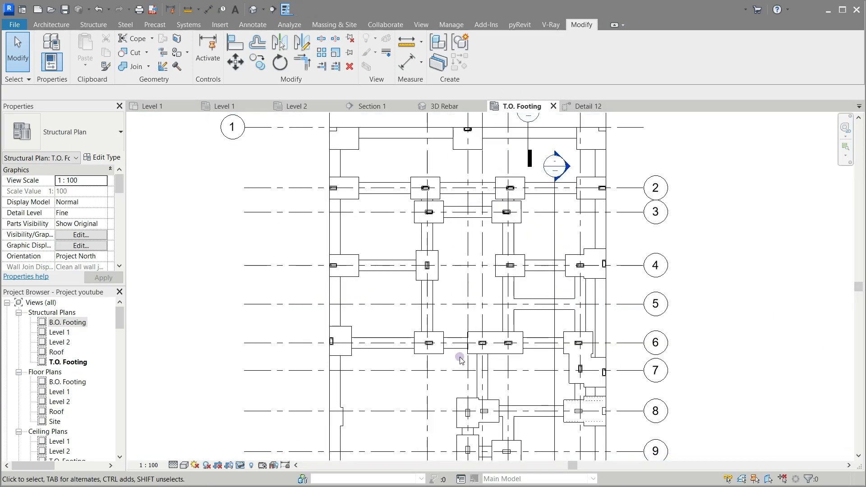
scroll(460, 358, up, 4)
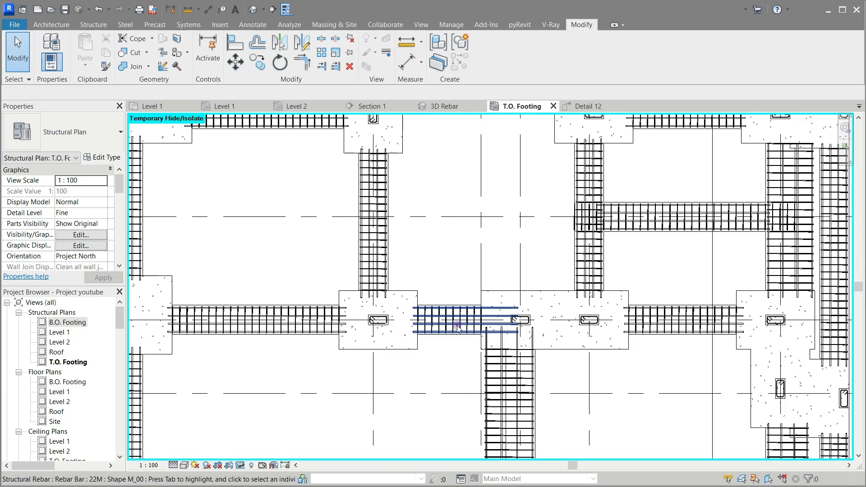
click(460, 359)
scroll(541, 316, up, 4)
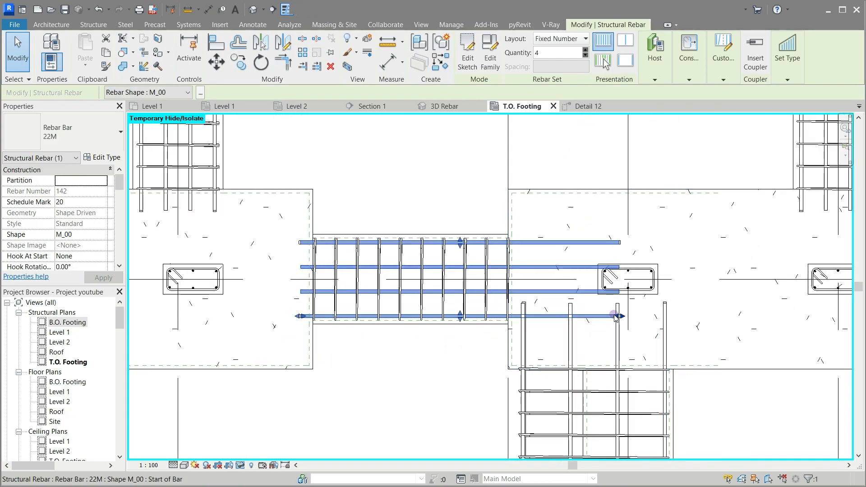
drag(616, 317, 540, 330)
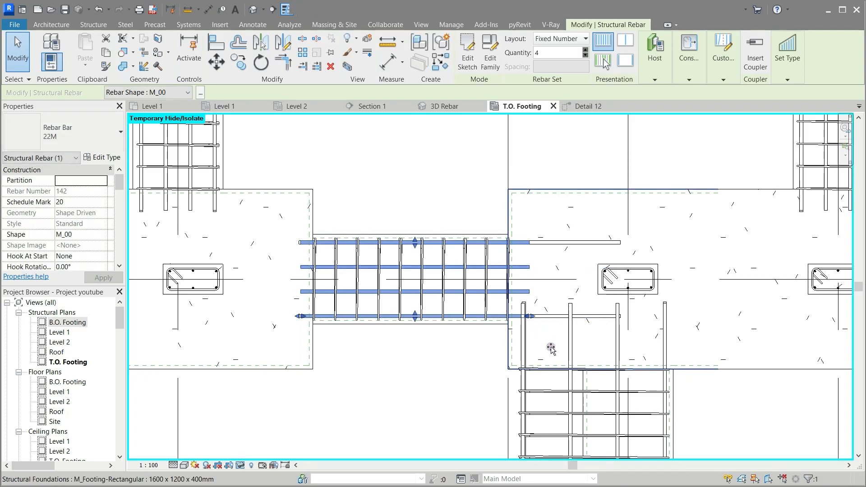
Shorten the two-bar 22M set in the same short footing to end level with its four-bar set
click(555, 317)
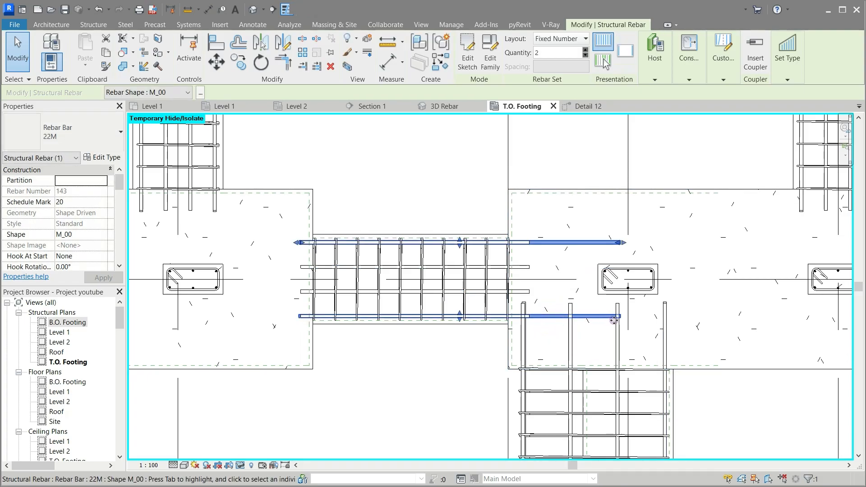
drag(621, 242, 534, 243)
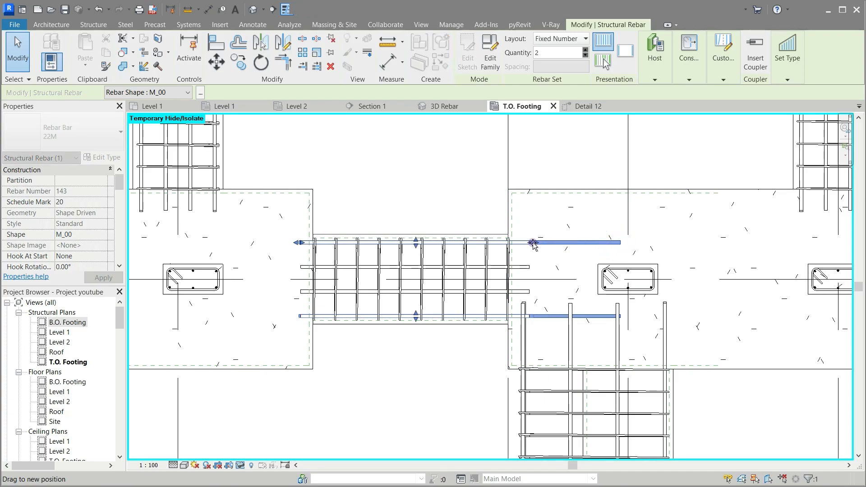
drag(538, 316, 534, 316)
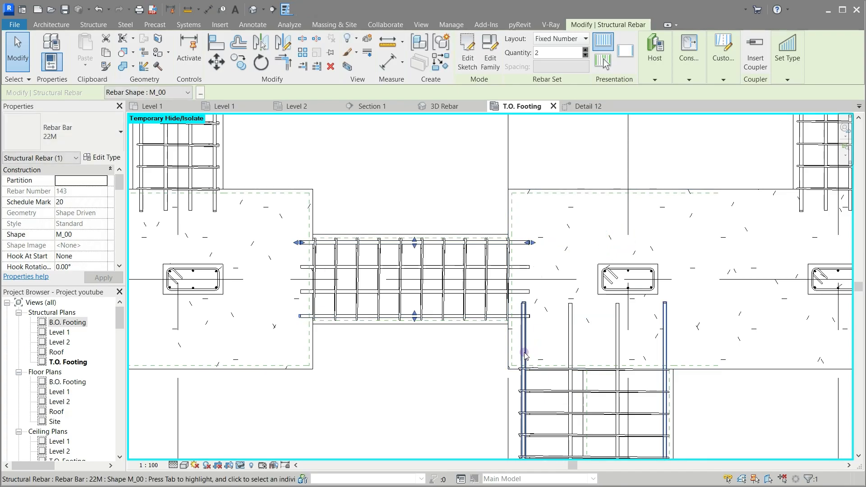
Shorten both 22M bar sets of the footing between grids 6 and 8 to one matching end just inside the grid 6 column footing
click(524, 355)
drag(522, 302, 524, 350)
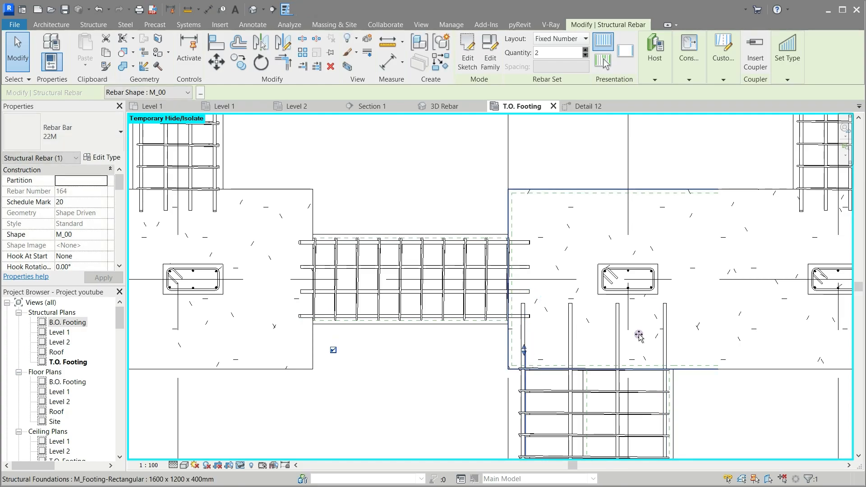
click(663, 330)
mouse_move(666, 309)
mouse_down()
mouse_move(667, 343)
mouse_move(690, 341)
mouse_up()
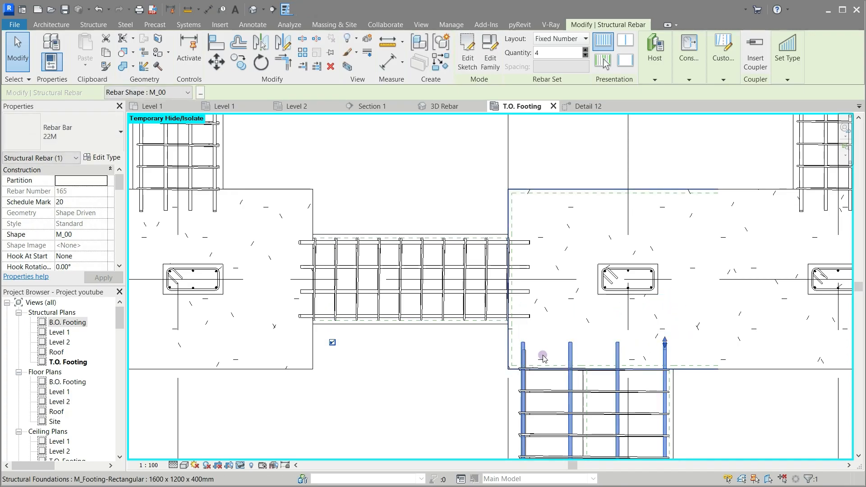
click(468, 350)
mouse_move(526, 351)
mouse_down()
mouse_move(522, 325)
mouse_move(523, 342)
mouse_up()
click(501, 228)
scroll(501, 226, down, 7)
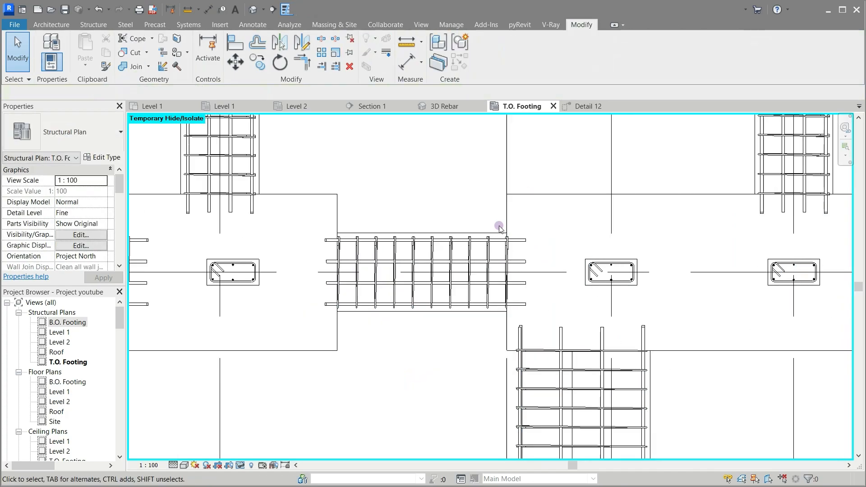
Examine the propagated footing rebar across the T.O. Footing plan, including the bars between grids 6 and 8
scroll(535, 410, up, 5)
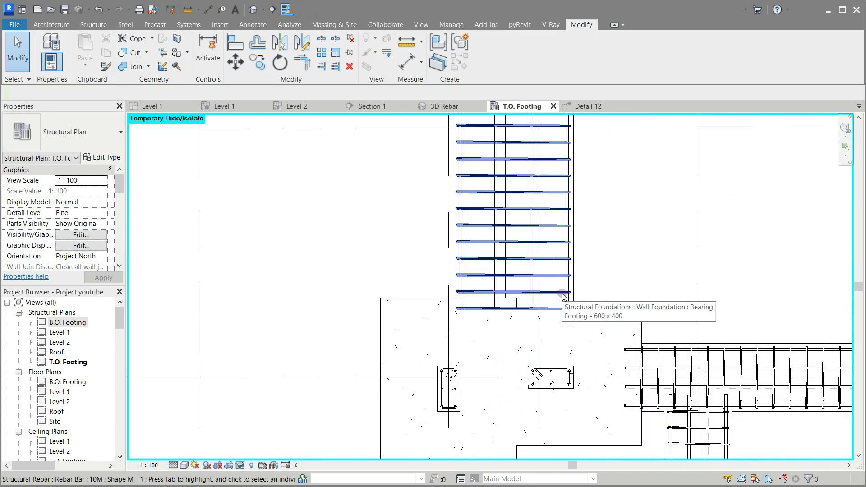
click(528, 268)
scroll(526, 254, down, 2)
scroll(525, 254, down, 4)
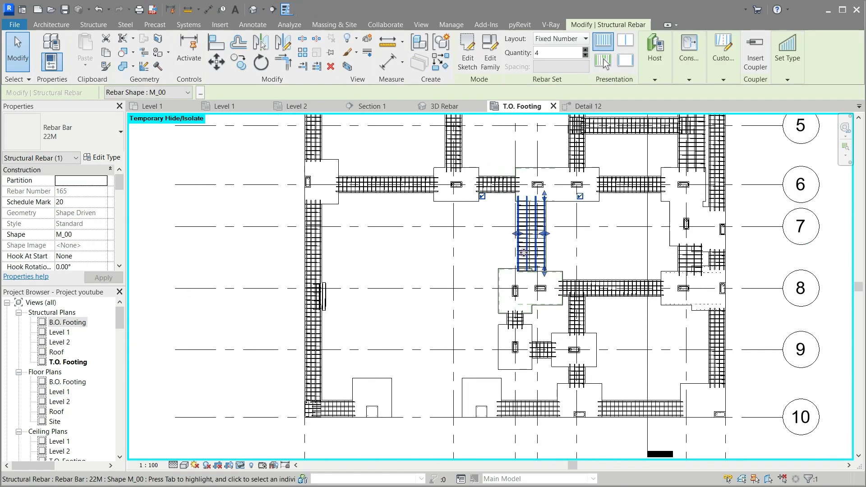
middle_drag(410, 269, 397, 362)
mouse_move(392, 309)
middle_down()
mouse_move(393, 373)
mouse_move(387, 251)
middle_up()
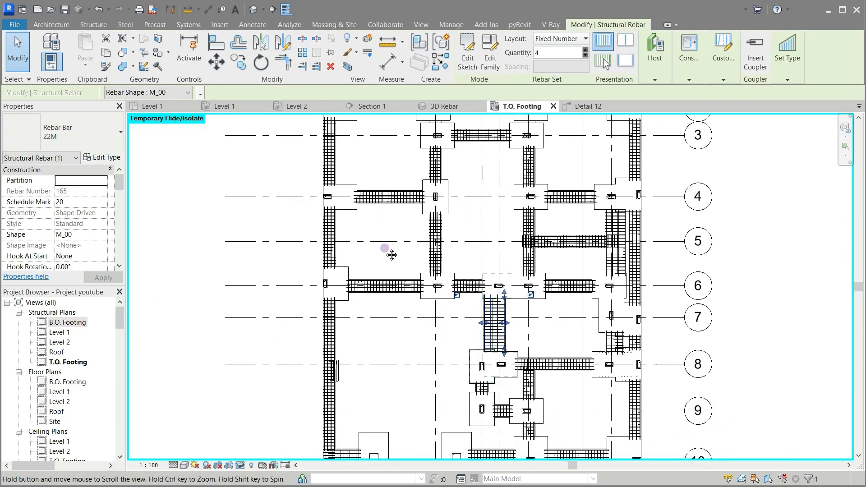
middle_drag(391, 383, 395, 297)
mouse_move(396, 360)
middle_down()
mouse_move(387, 363)
mouse_move(407, 357)
middle_up()
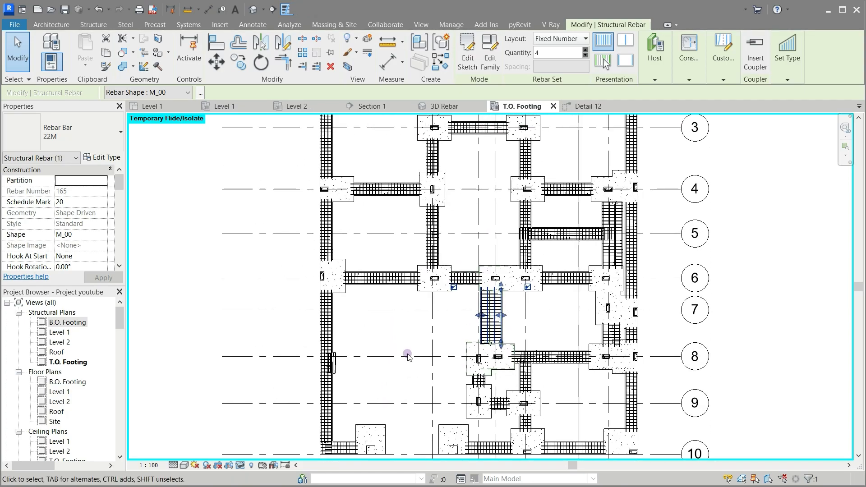
Close the Detail 12 and T.O. Footing views and turn off the Section Box in the 3D Rebar view
click(625, 106)
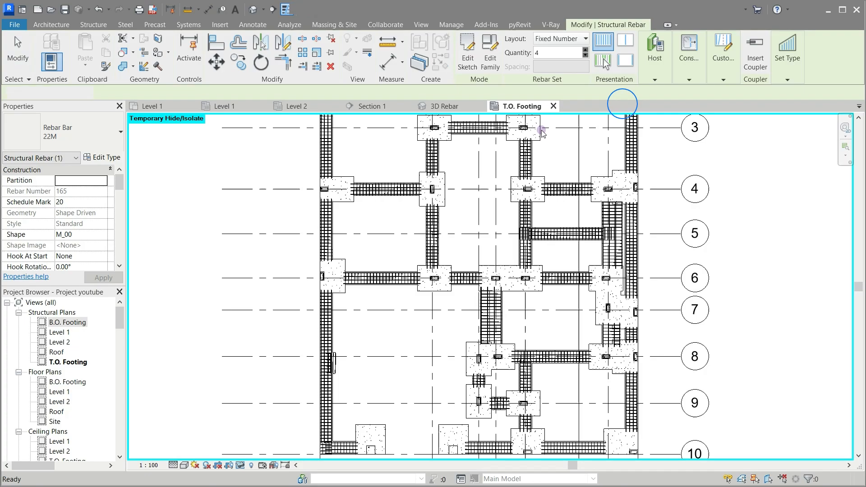
click(553, 105)
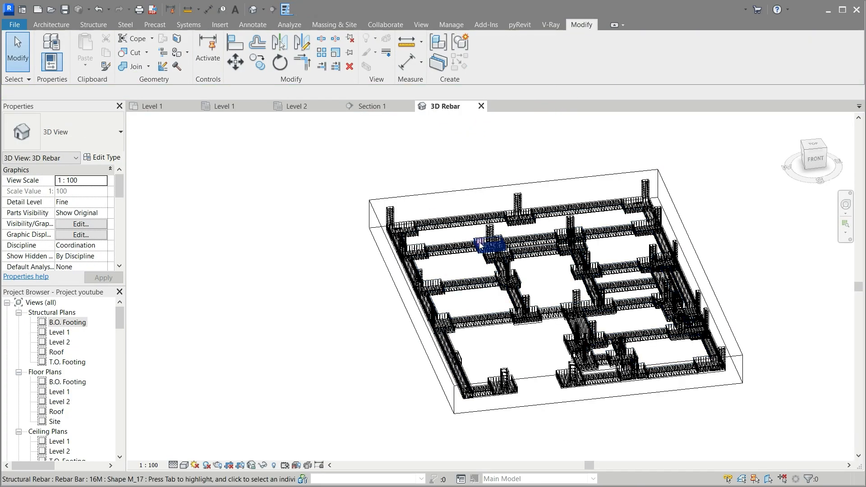
scroll(92, 261, down, 3)
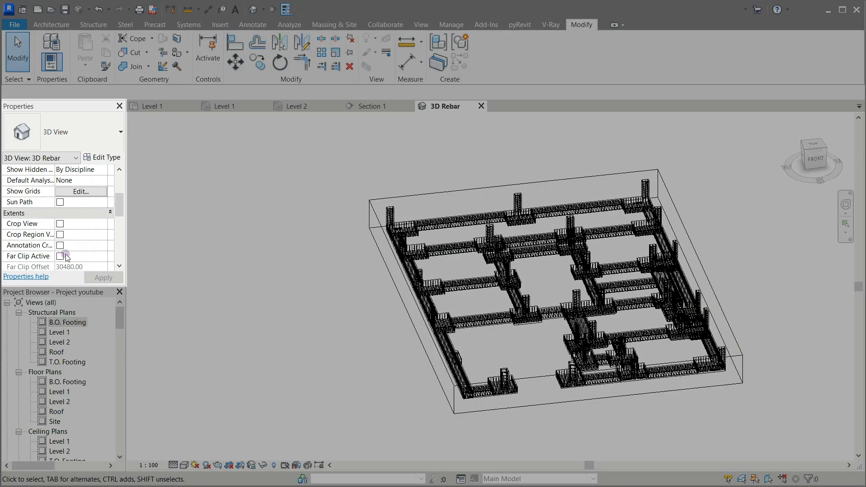
scroll(65, 257, down, 2)
click(60, 234)
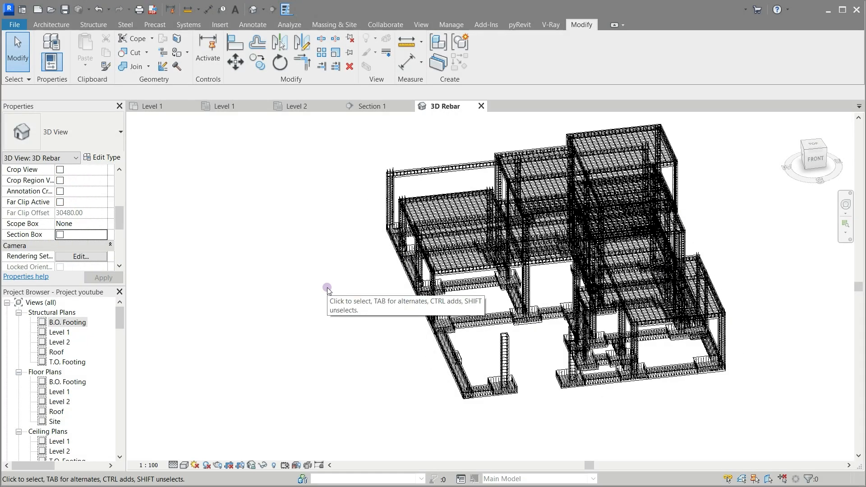
scroll(328, 289, down, 2)
shift+middle_drag(334, 330, 371, 379)
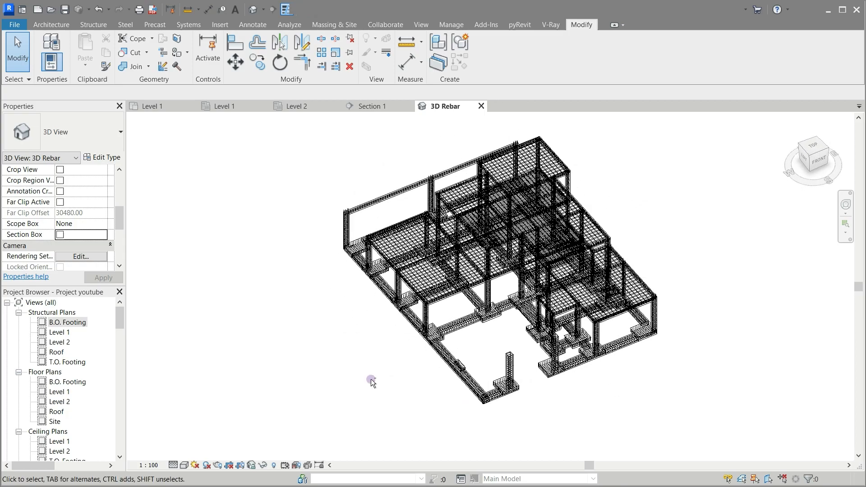
Try the Wireframe visual style on the 3D Rebar view and switch it to Consistent Colors
click(183, 471)
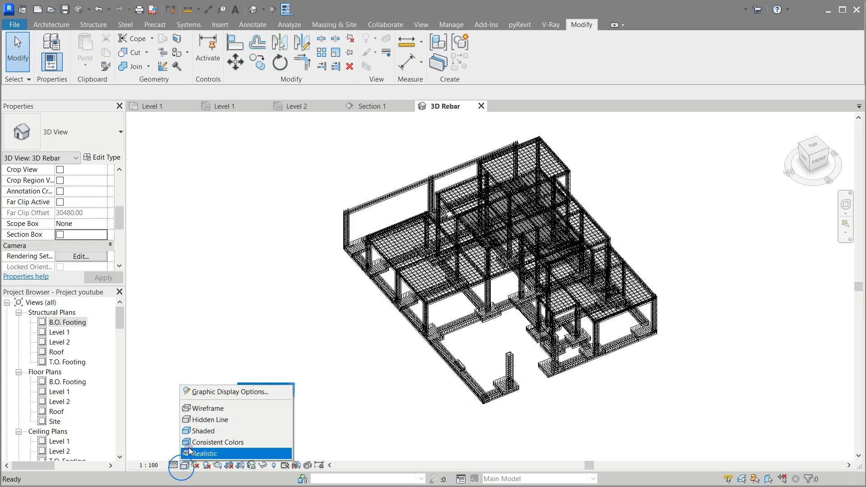
click(203, 411)
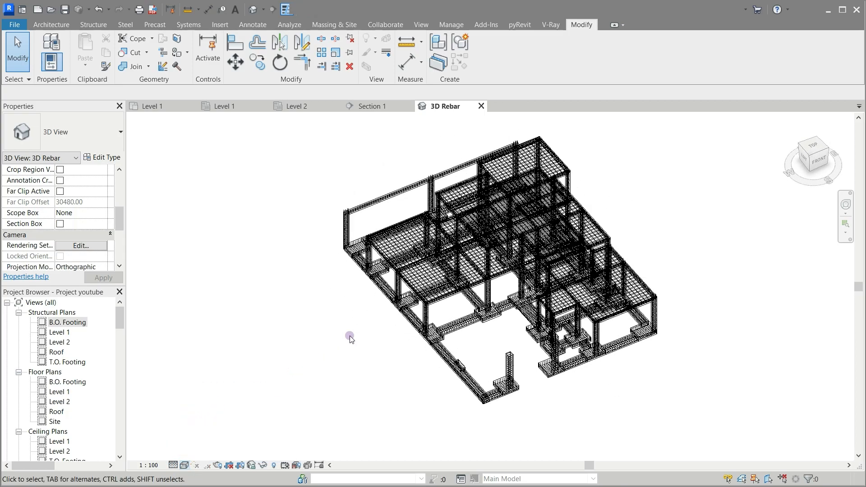
mouse_move(351, 338)
shift+middle_down()
mouse_move(393, 334)
mouse_move(435, 359)
mouse_move(342, 323)
shift+middle_up()
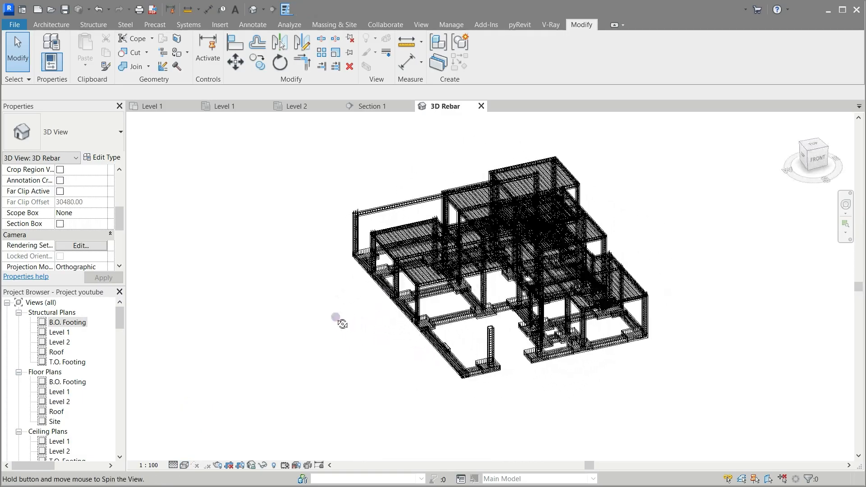
click(184, 466)
click(197, 445)
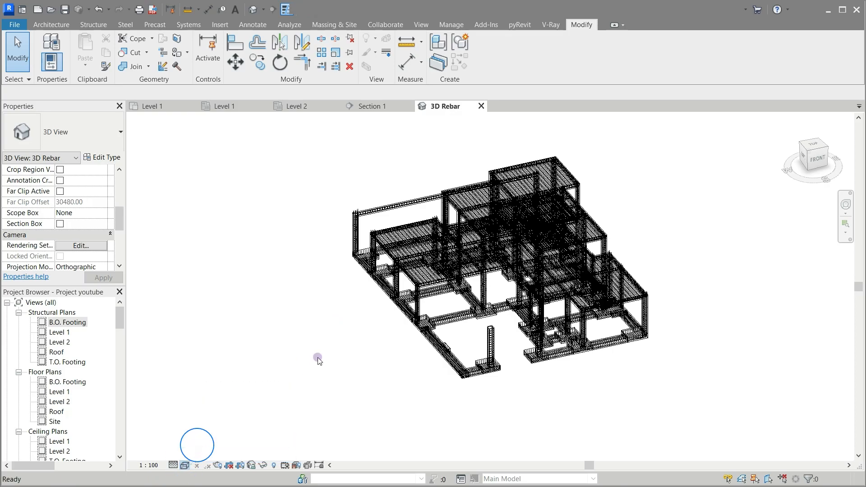
Examine the reinforcement of the footings, columns, beams and slabs in 3D, up close and from several sides
scroll(412, 352, up, 1)
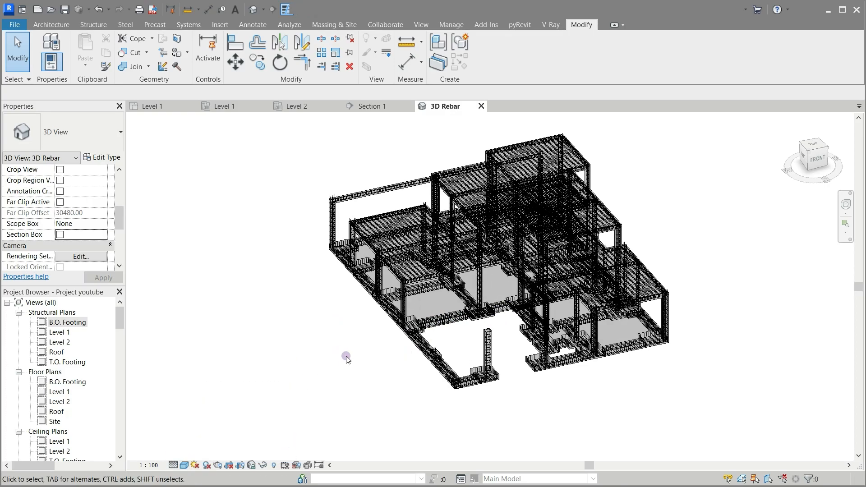
scroll(346, 359, up, 4)
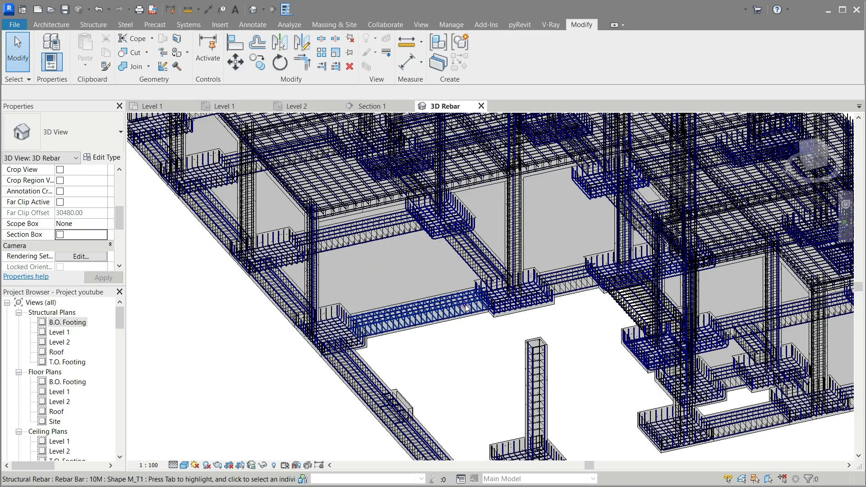
scroll(468, 308, down, 1)
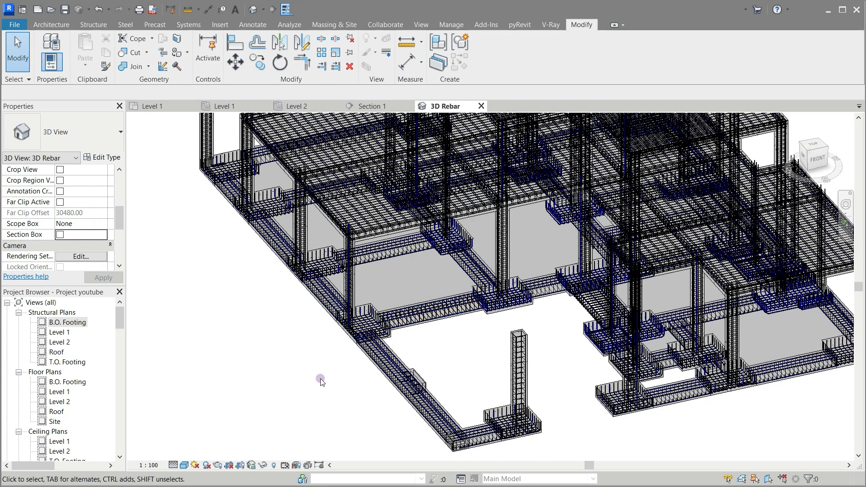
shift+middle_drag(304, 386, 358, 389)
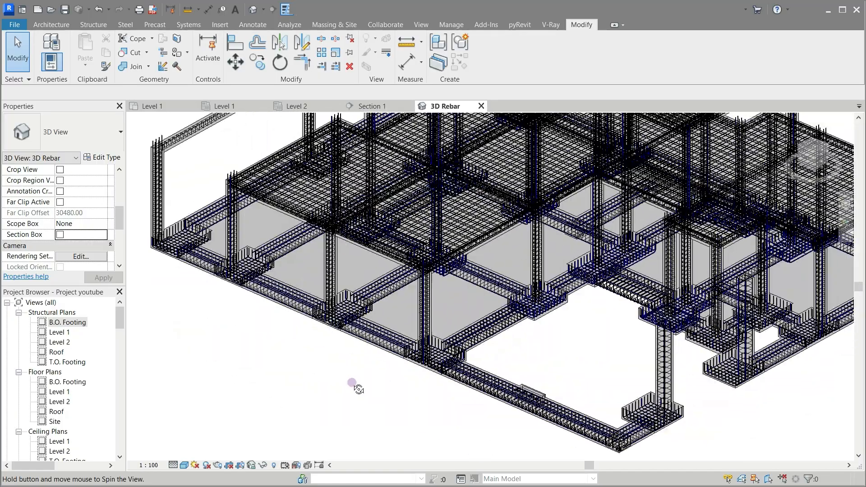
scroll(304, 356, down, 2)
shift+middle_drag(750, 348, 756, 373)
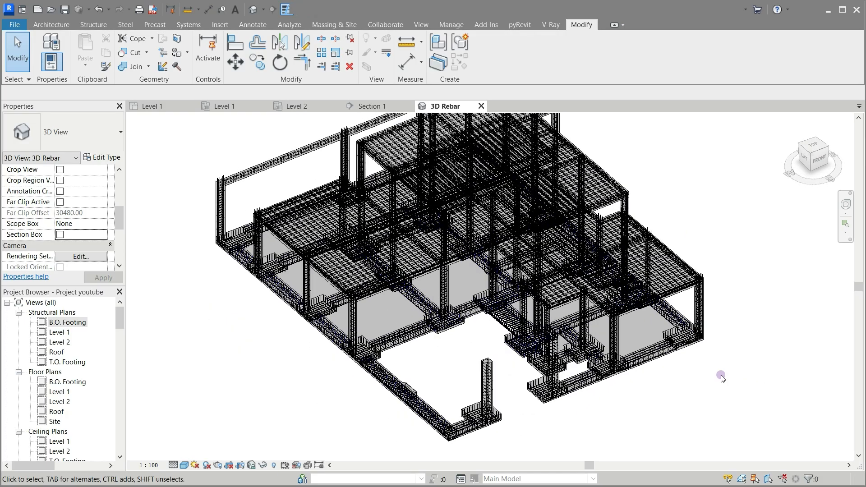
scroll(721, 378, down, 2)
shift+middle_drag(660, 404, 437, 426)
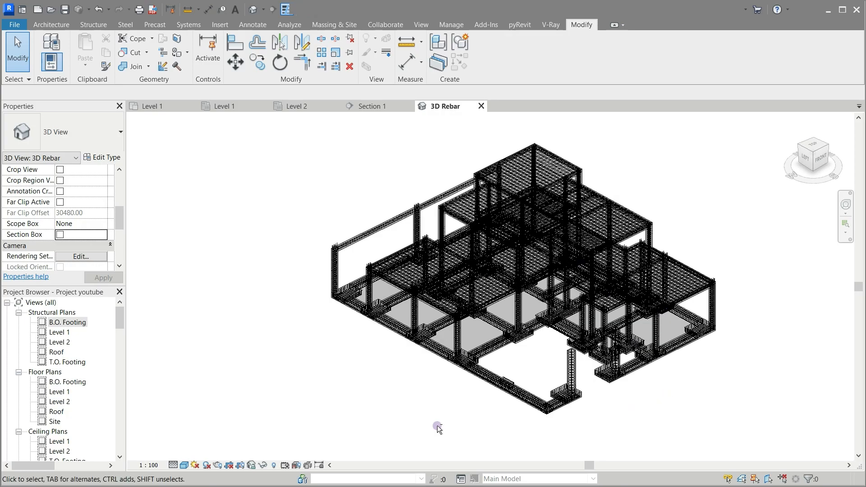
Set the 3D Rebar view's visual style to Hidden Line and examine the whole building's reinforcement
click(186, 466)
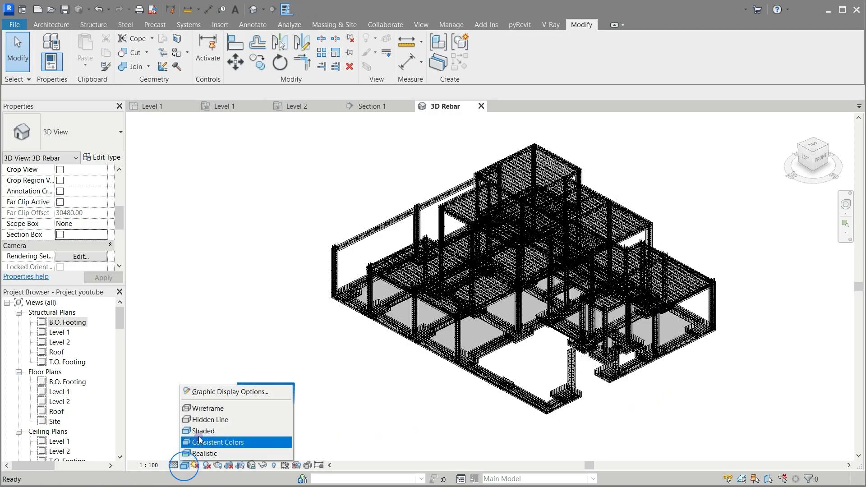
click(201, 420)
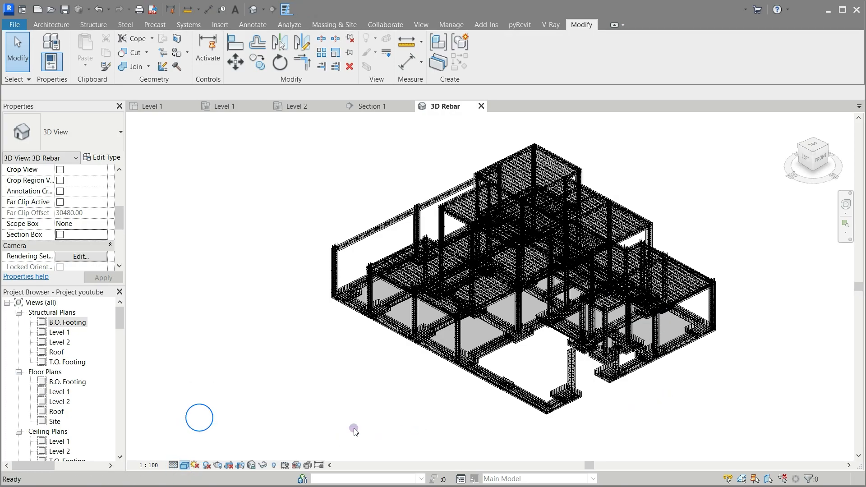
scroll(732, 343, up, 3)
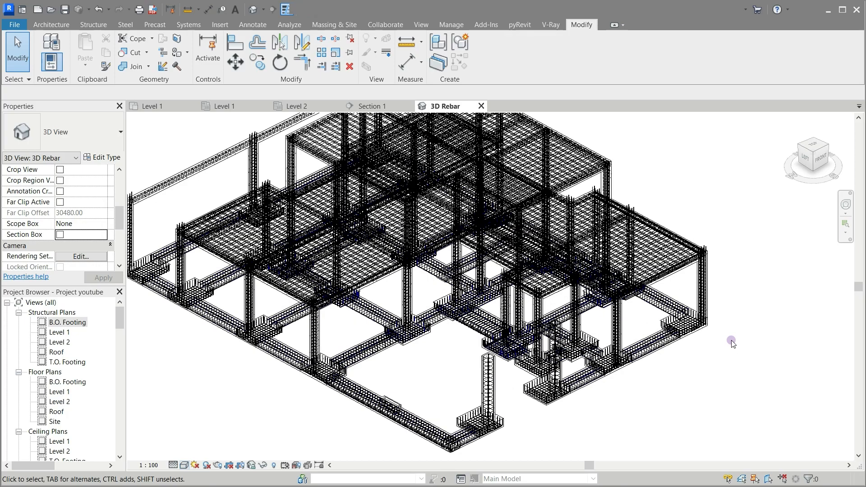
scroll(693, 389, down, 1)
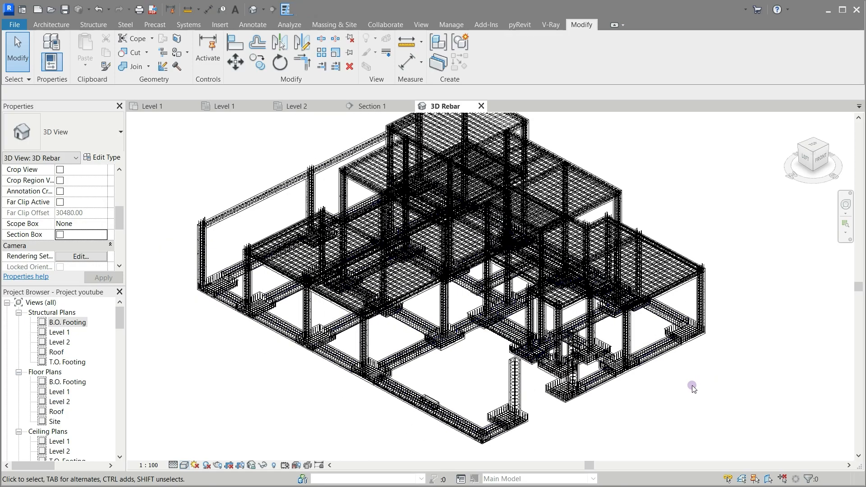
shift+middle_drag(701, 402, 684, 384)
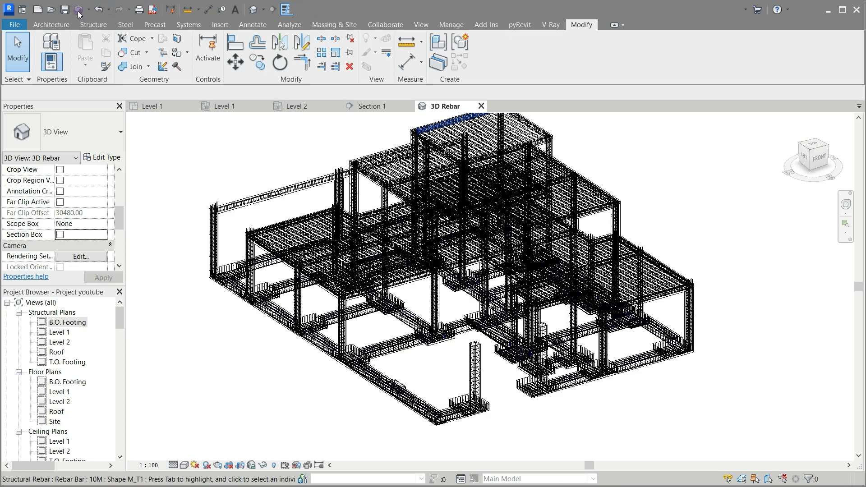
Save the project and close the 3D Rebar and Section 1 views
click(66, 10)
click(377, 132)
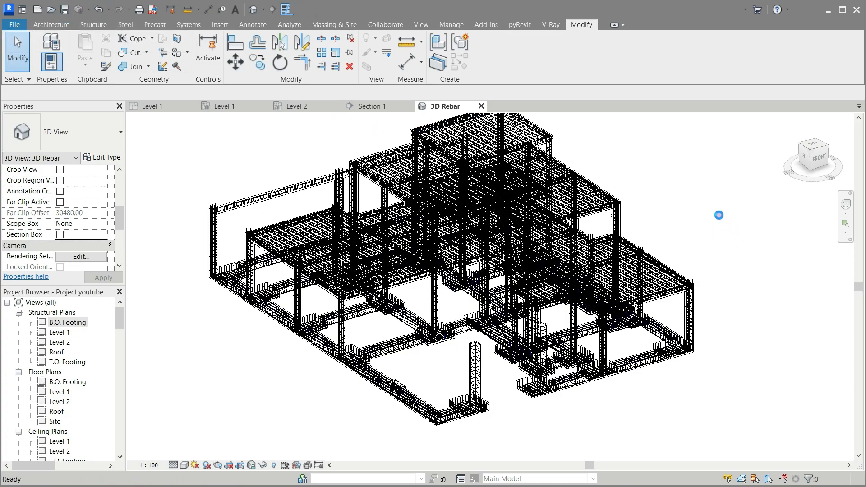
shift+middle_drag(720, 234, 716, 257)
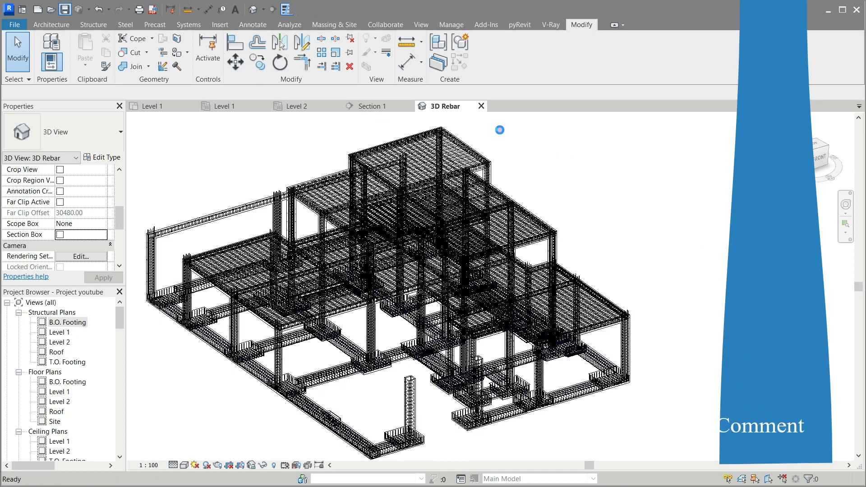
click(480, 107)
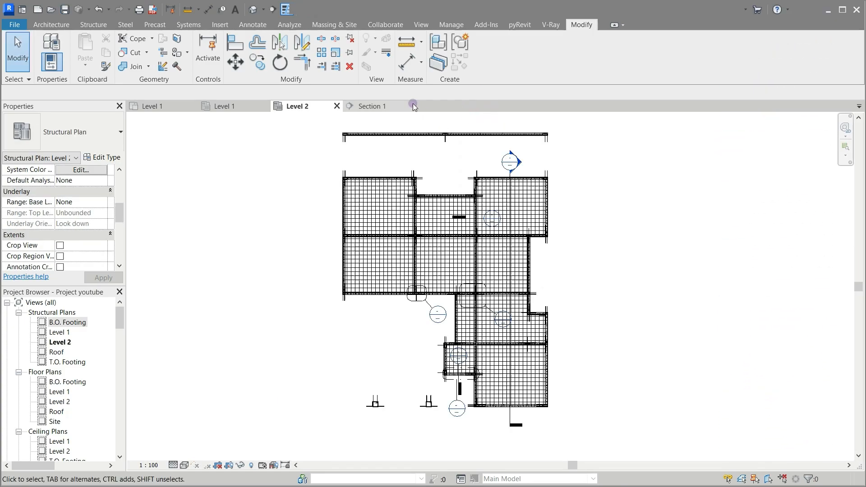
click(408, 107)
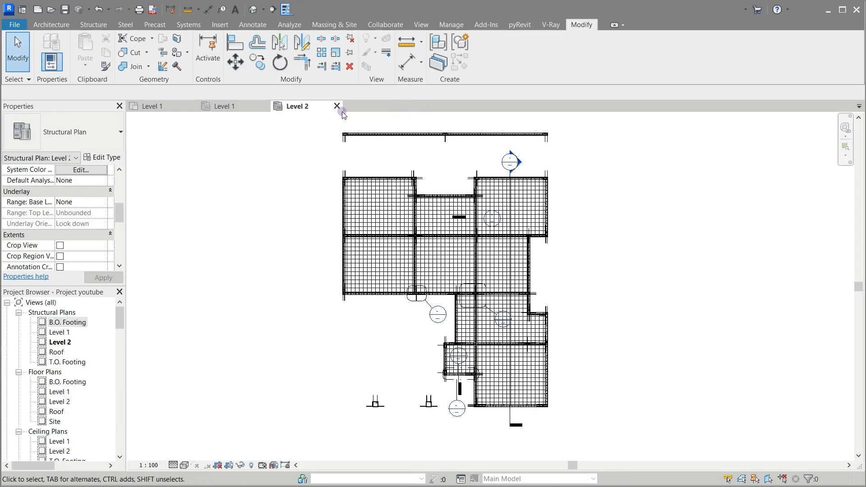